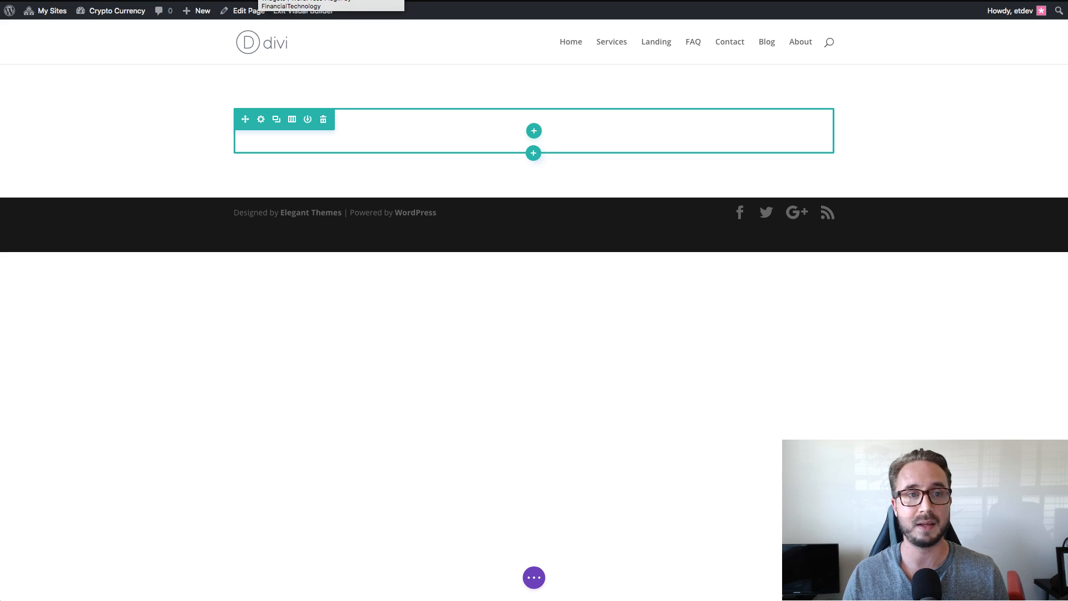
# Examine the premium cryptocurrency plugin's product page, its card widget configuration, and the finished landing page with its live Bitcoin, Ethereum and Litecoin price cards.
pyautogui.click(261, 0)
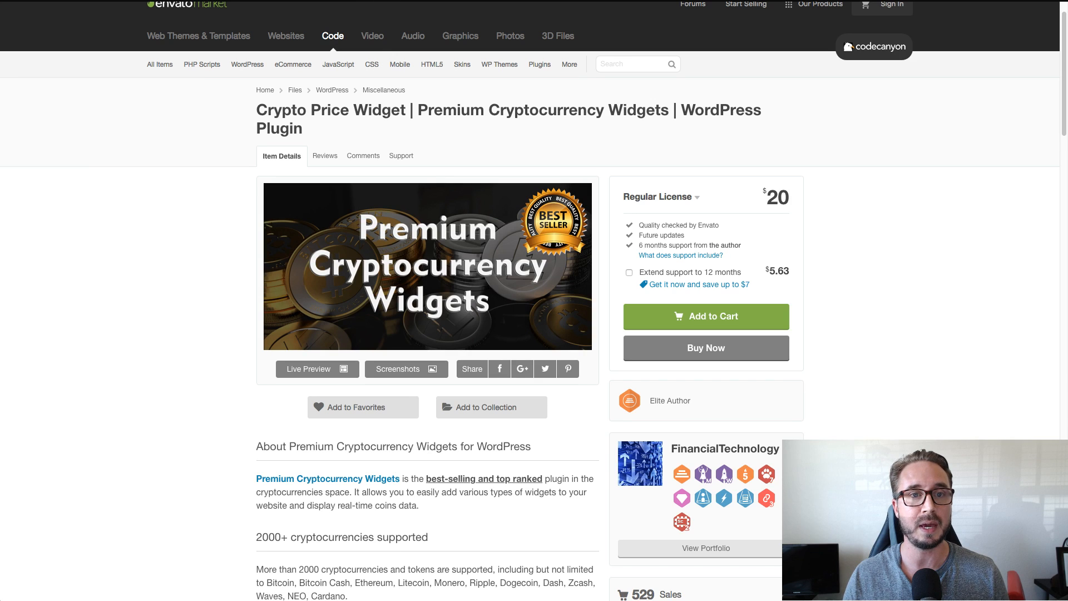
pyautogui.click(356, 0)
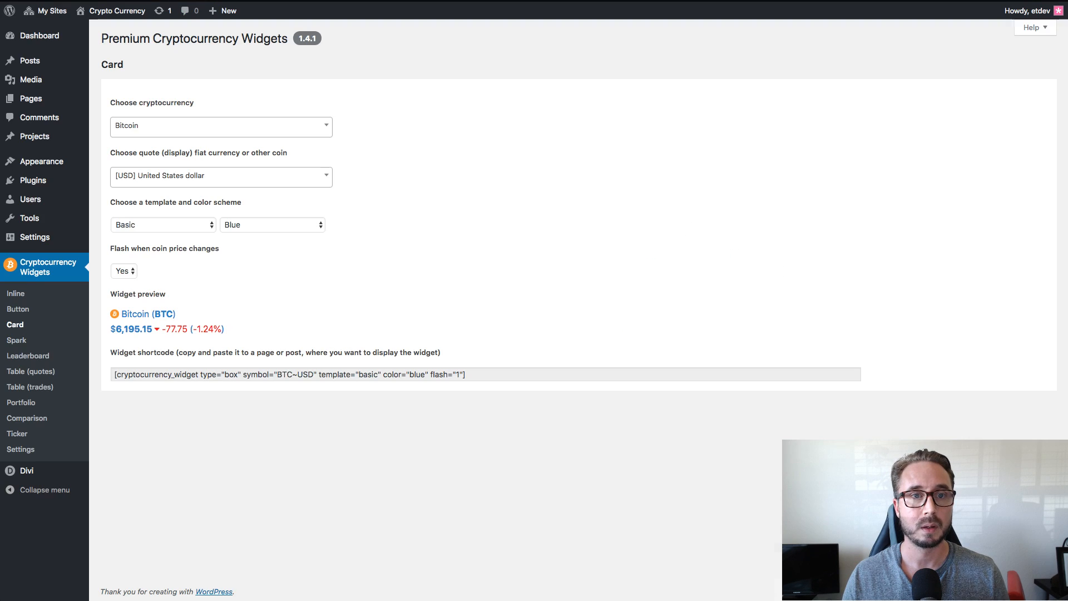
pyautogui.click(712, 0)
pyautogui.scroll(-2, 831, 326)
pyautogui.scroll(-8, 831, 328)
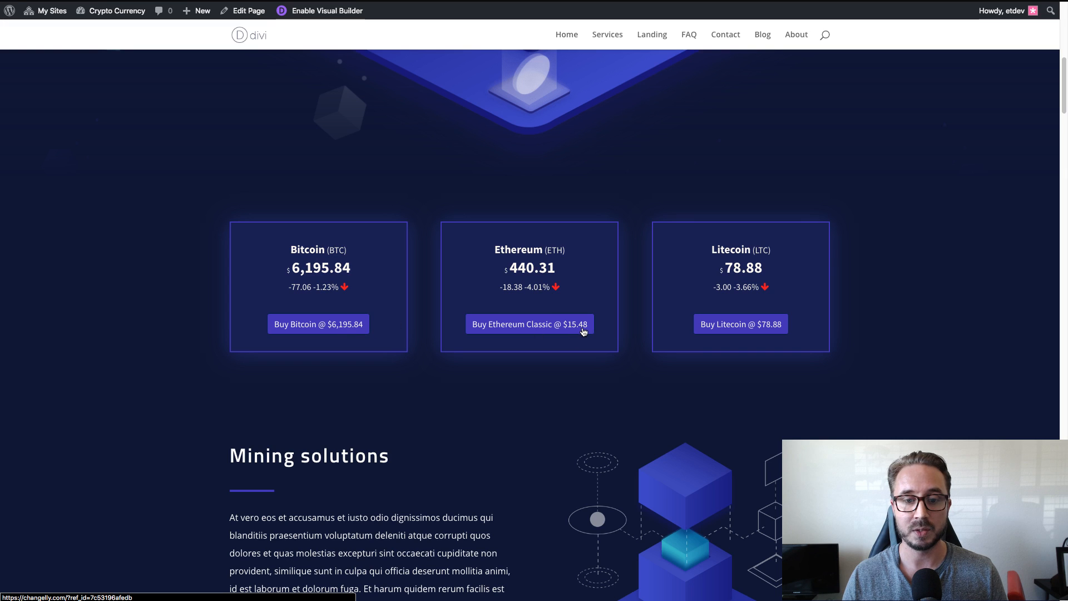
pyautogui.scroll(-3, 835, 346)
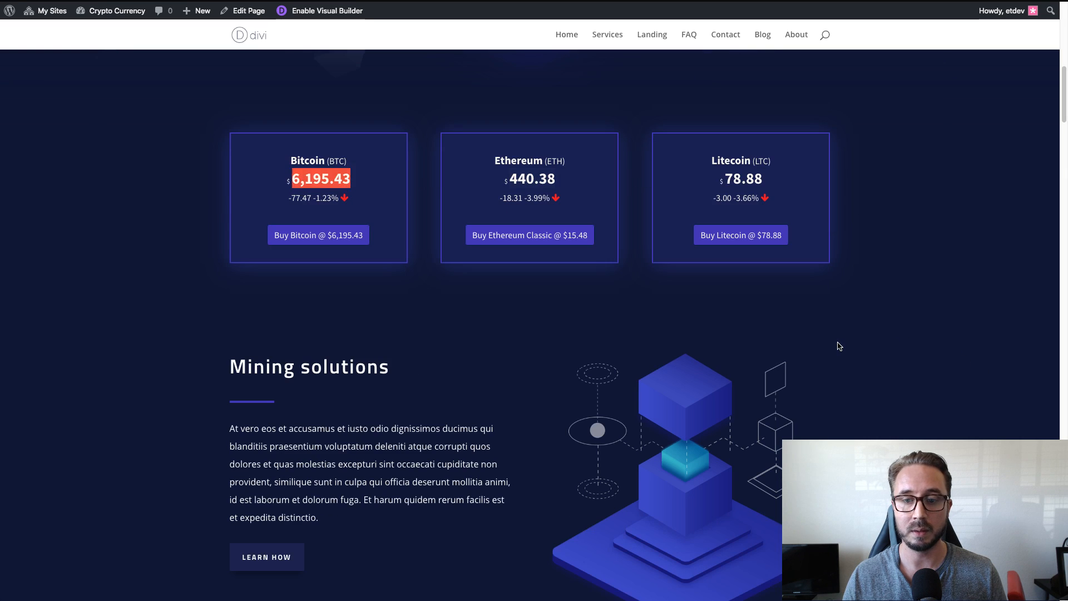
pyautogui.scroll(1, 528, 311)
pyautogui.scroll(-3, 378, 294)
pyautogui.scroll(3, 372, 296)
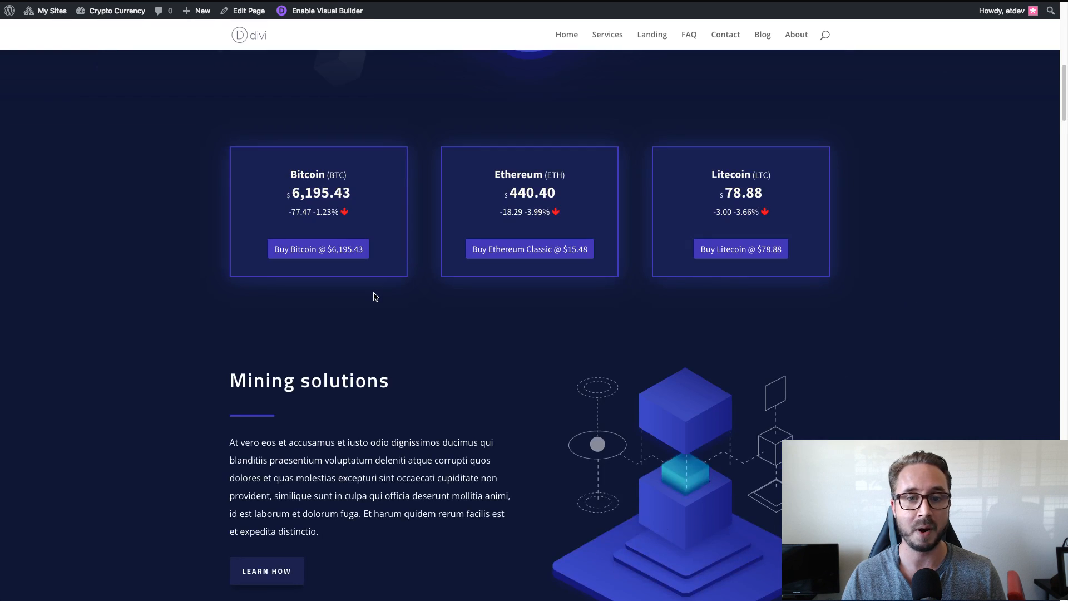
pyautogui.scroll(-3, 943, 329)
pyautogui.scroll(3, 943, 329)
pyautogui.scroll(-12, 940, 330)
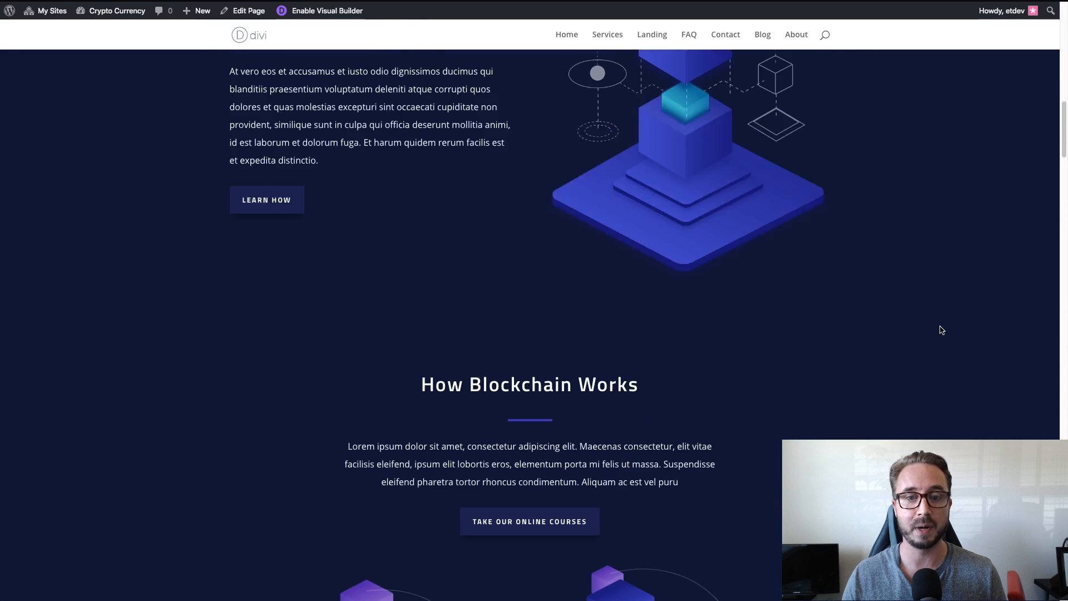
pyautogui.scroll(-15, 940, 330)
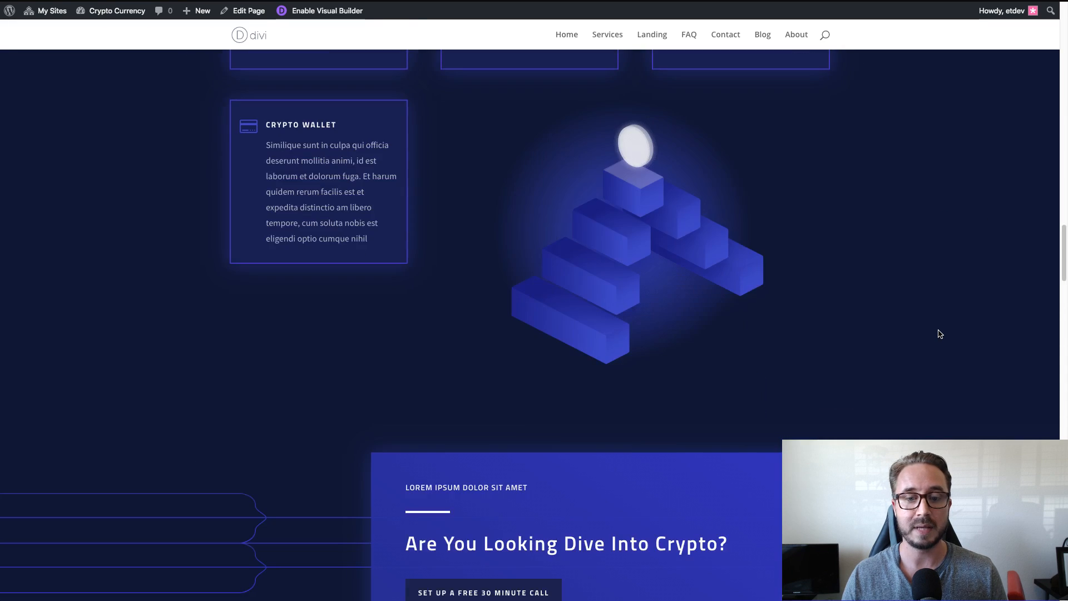
pyautogui.scroll(-10, 939, 336)
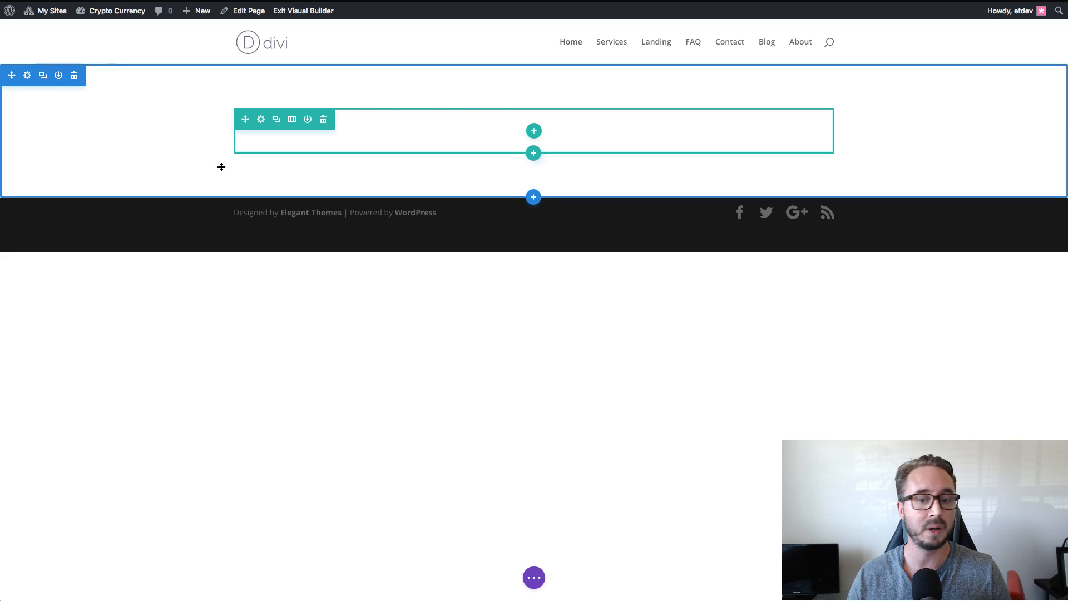
# Load the premade Cryptocurrency Landing Page layout from the Cryptocurrency layout pack onto the blank page.
pyautogui.click(539, 579)
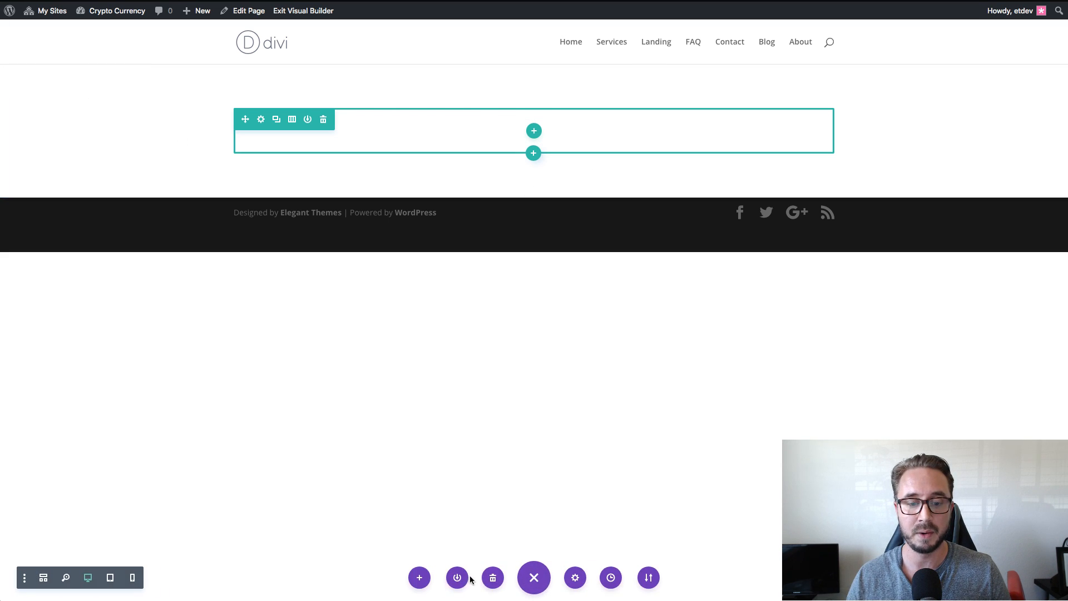
pyautogui.click(419, 580)
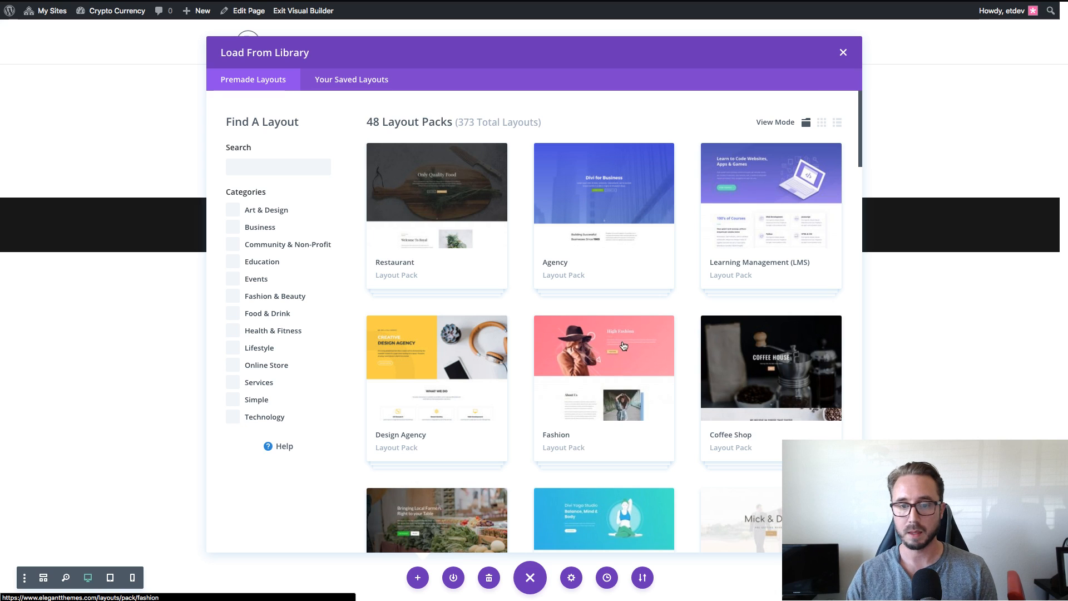
pyautogui.scroll(-15, 623, 345)
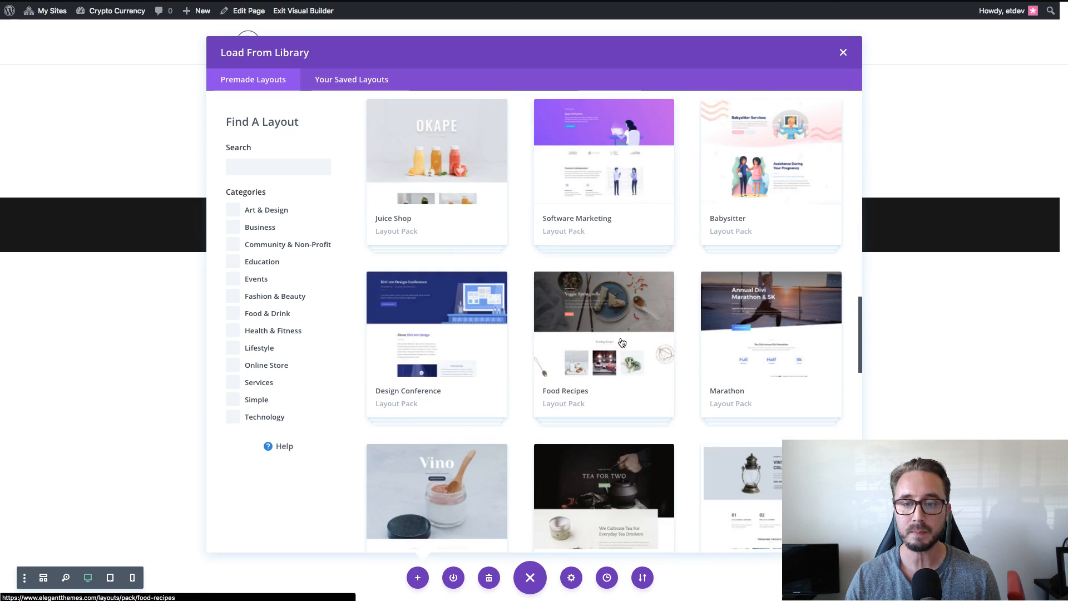
pyautogui.scroll(-15, 622, 342)
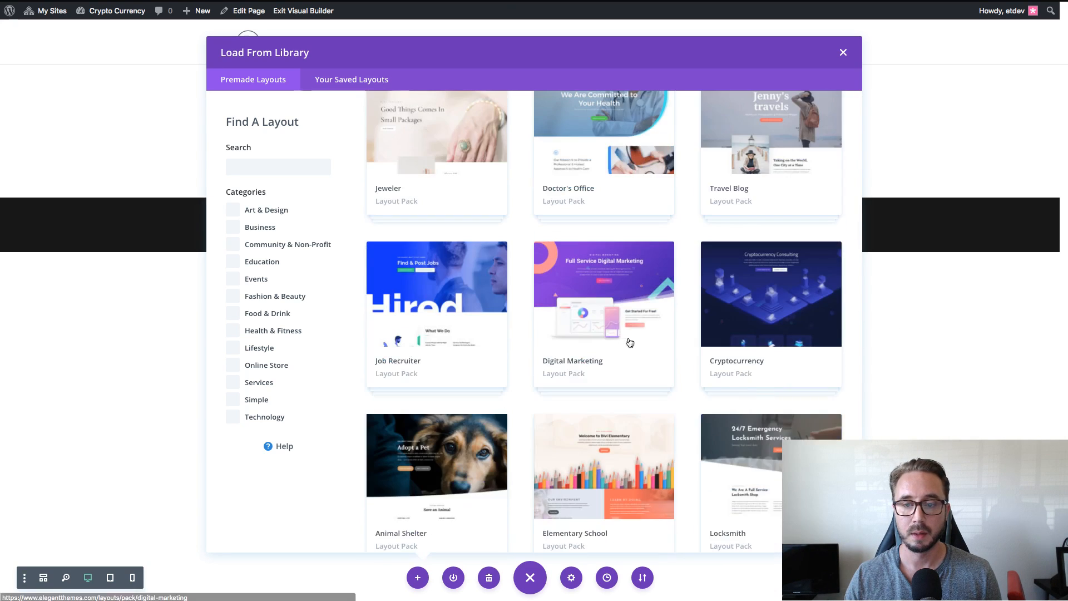
pyautogui.click(802, 323)
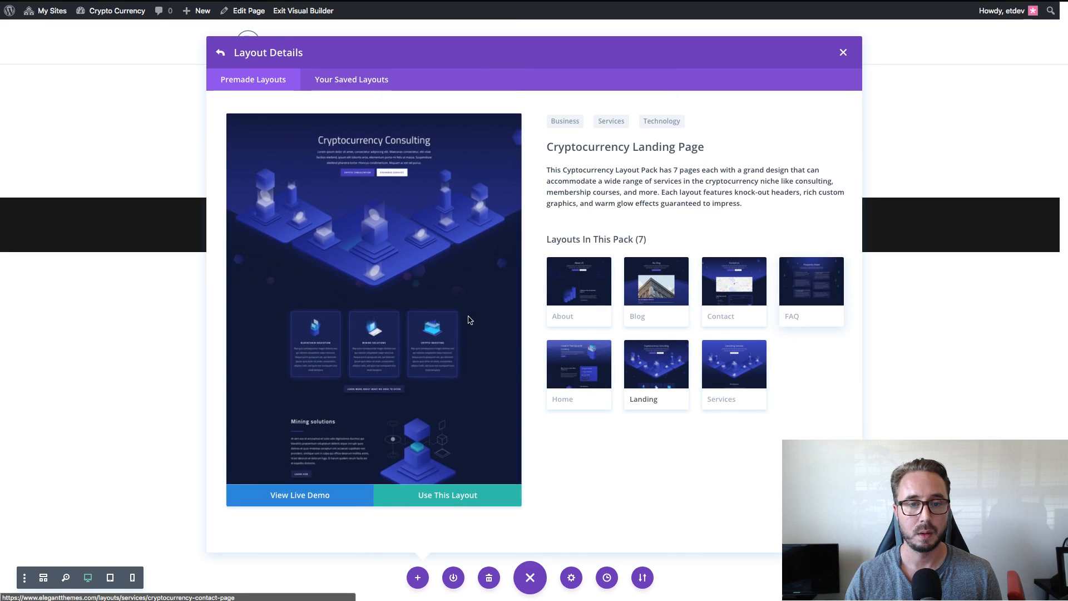
pyautogui.click(440, 493)
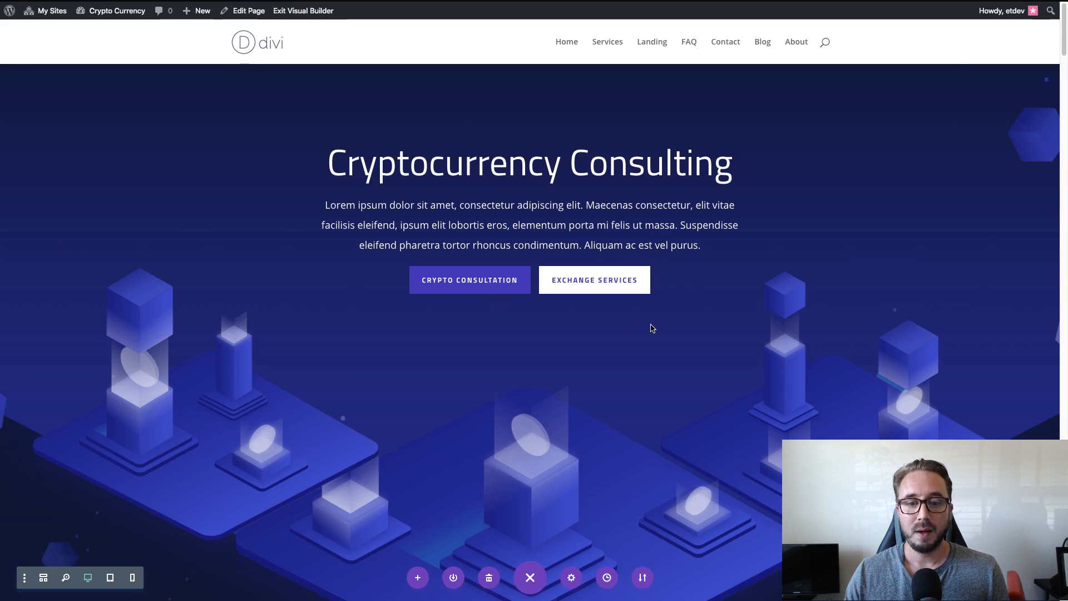
# Review the loaded layout from the hero down to the Blockchain Education, Mining Solutions and Crypto Investing cards.
pyautogui.scroll(-6, 651, 328)
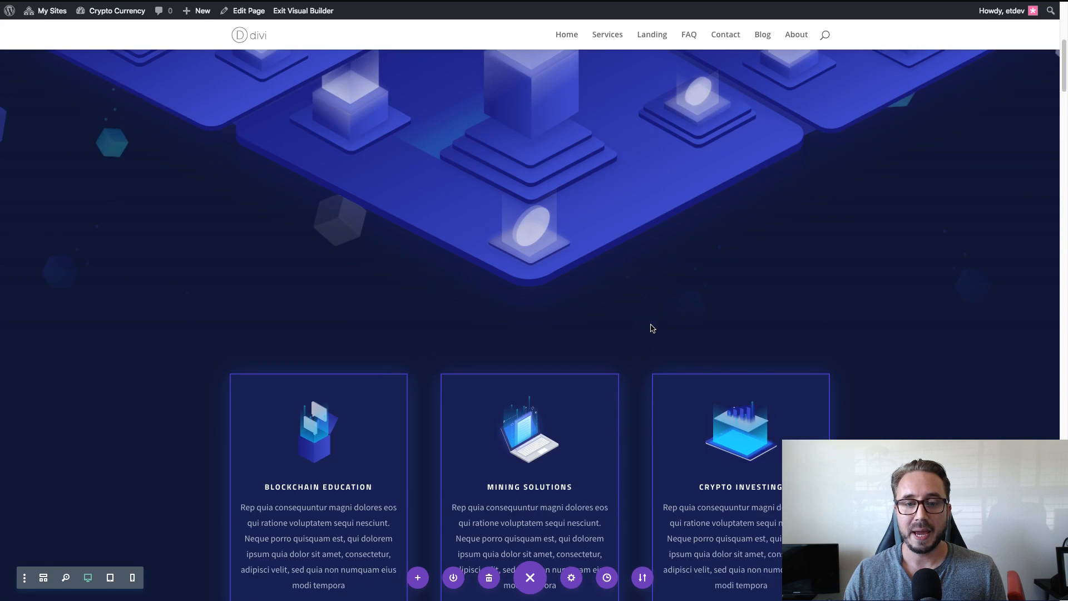
pyautogui.scroll(-4, 652, 328)
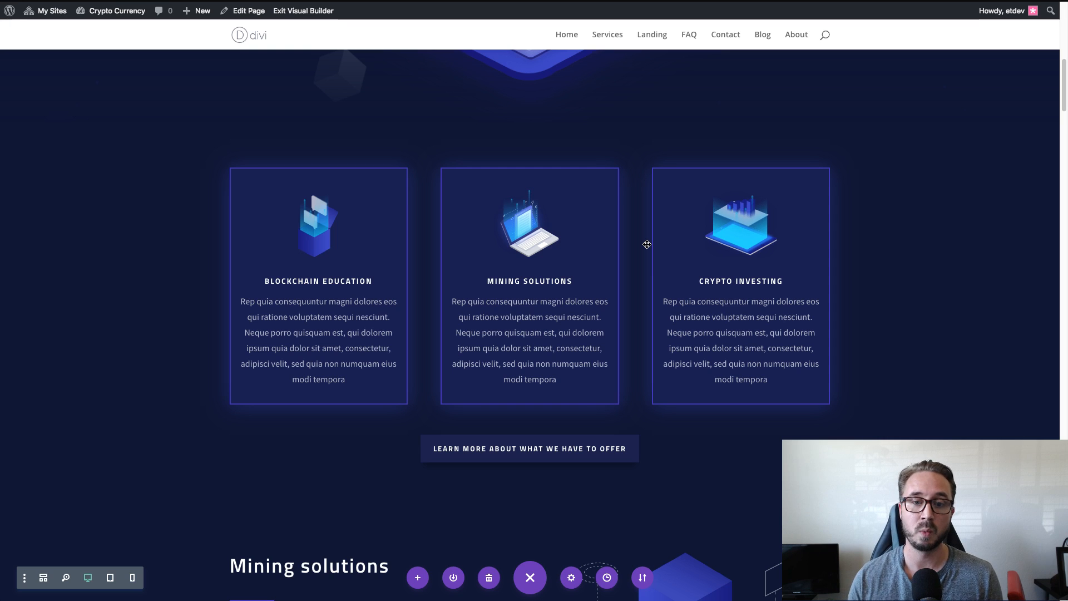
pyautogui.scroll(-1, 646, 244)
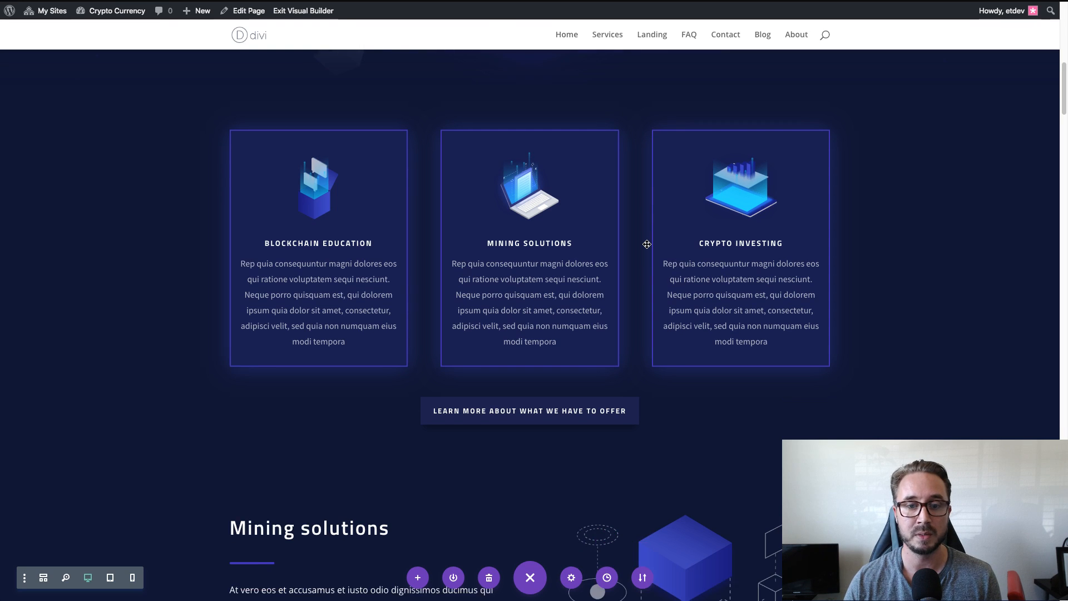
pyautogui.scroll(1, 647, 244)
pyautogui.scroll(-1, 647, 244)
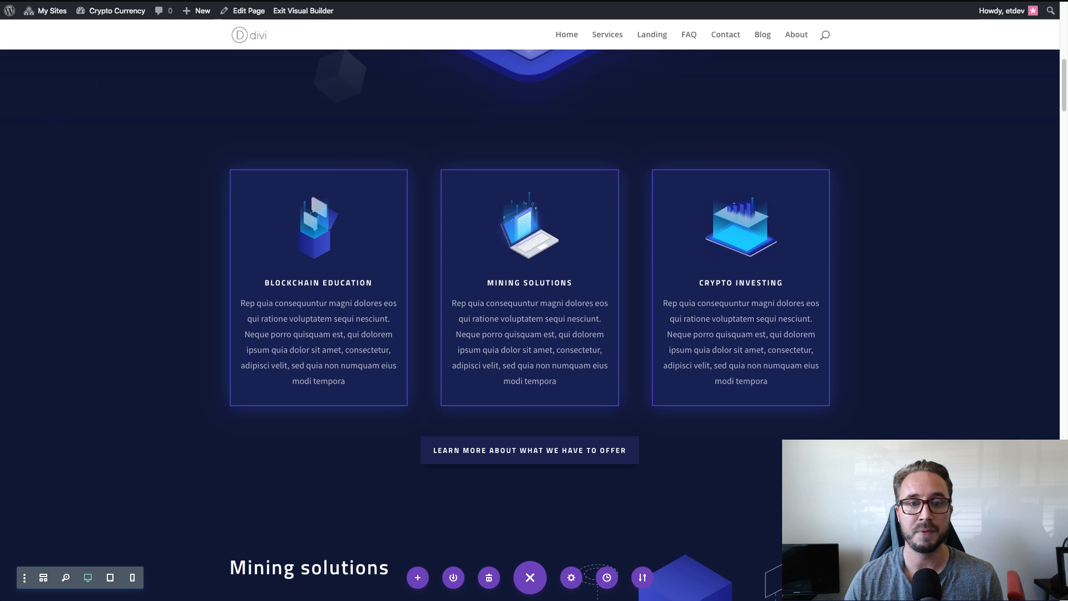
pyautogui.moveTo(544, 197)
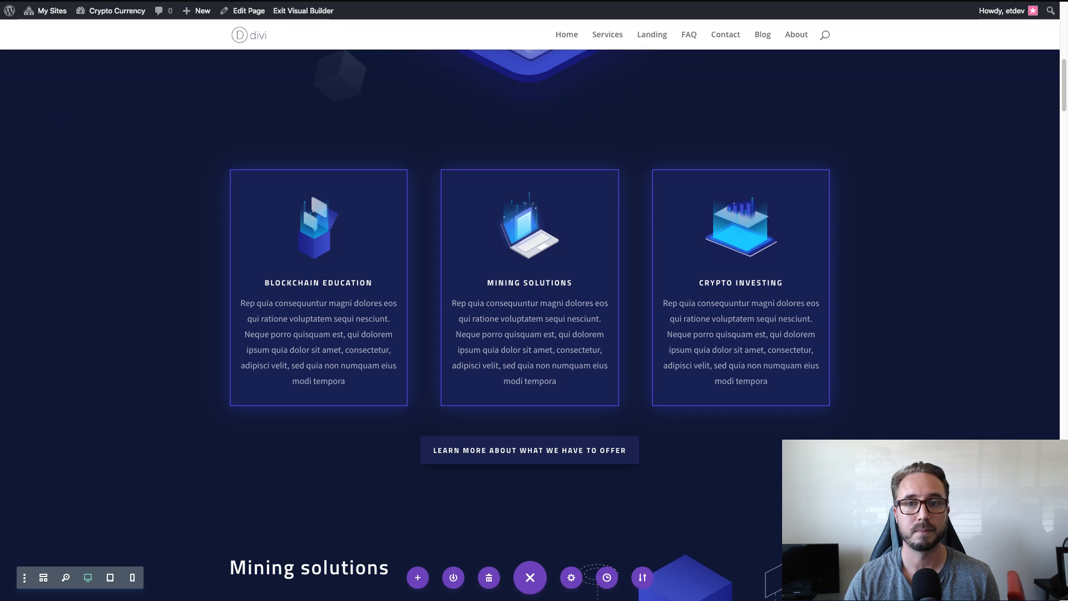
# Open the site's WordPress dashboard in a new browser tab and bring up the Cryptocurrency Widgets options.
pyautogui.moveTo(102, 11)
pyautogui.rightClick(100, 30)
pyautogui.click(127, 36)
pyautogui.hotkey('ctrl', 'Tab')
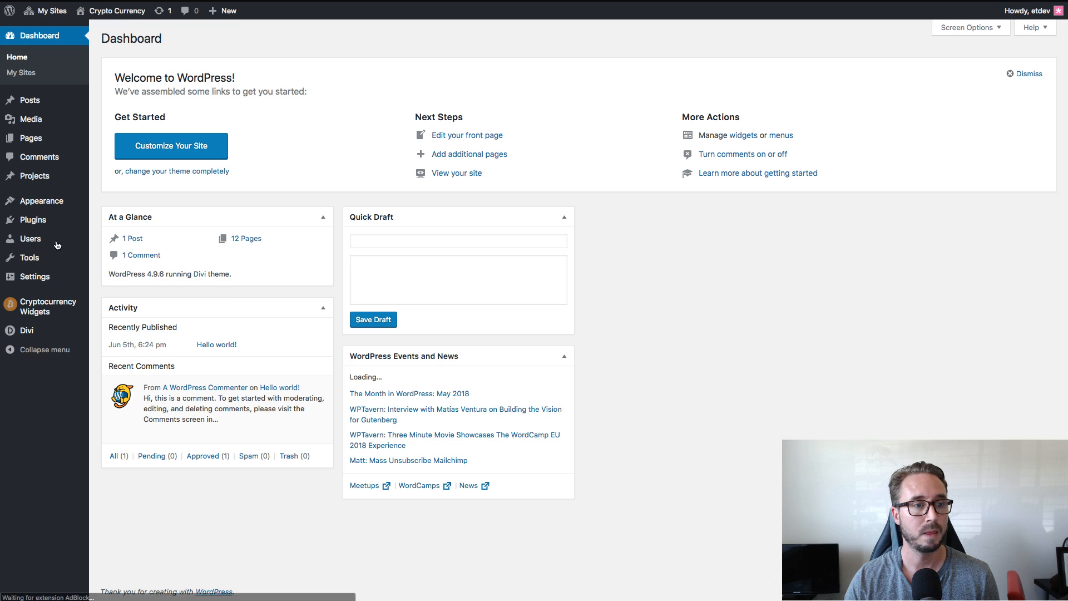
pyautogui.moveTo(51, 313)
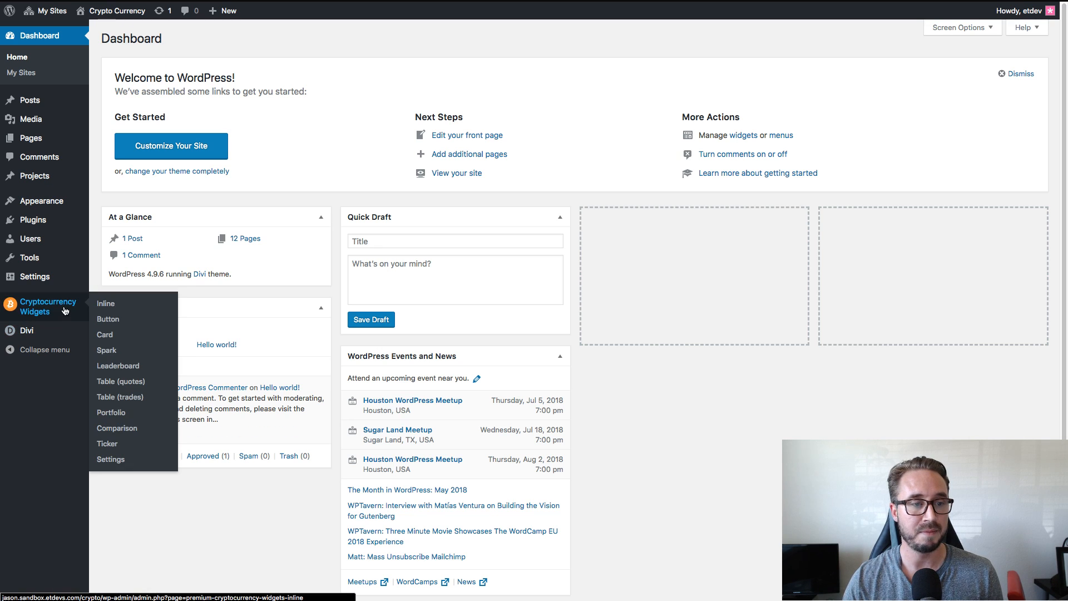
pyautogui.click(110, 460)
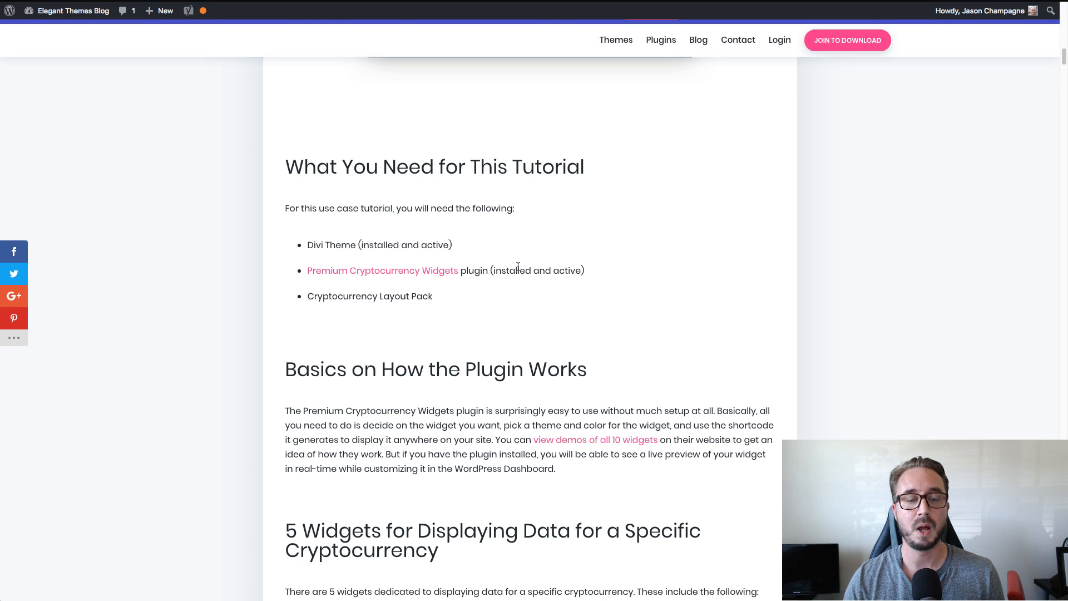
# Switch to the Elegant Themes blog post and examine its inline, card, button, spark and leaderboard cryptocurrency widget examples.
pyautogui.scroll(10, 513, 219)
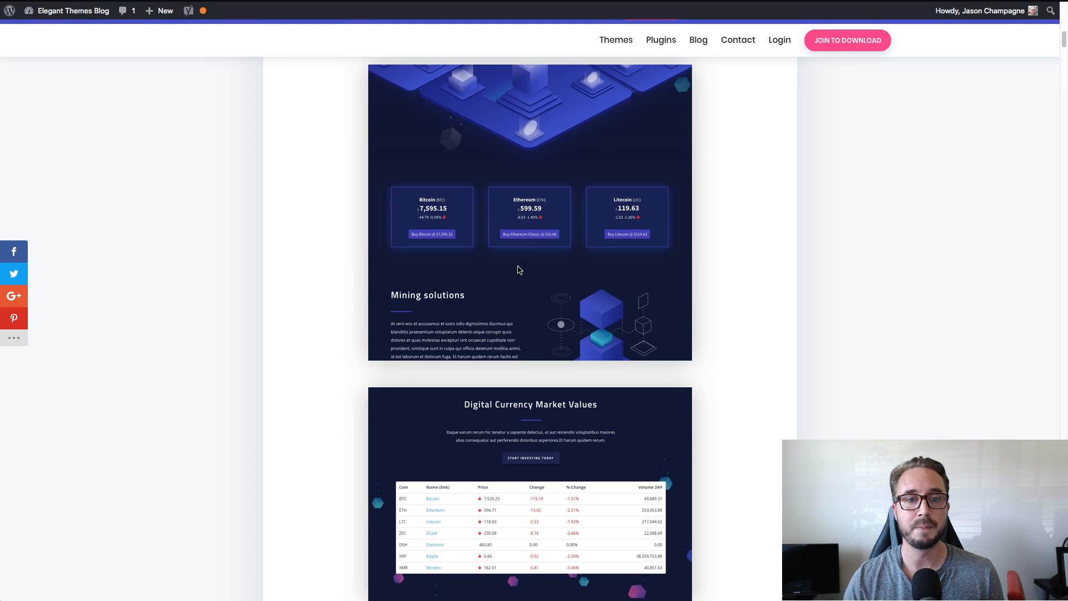
pyautogui.scroll(-15, 518, 269)
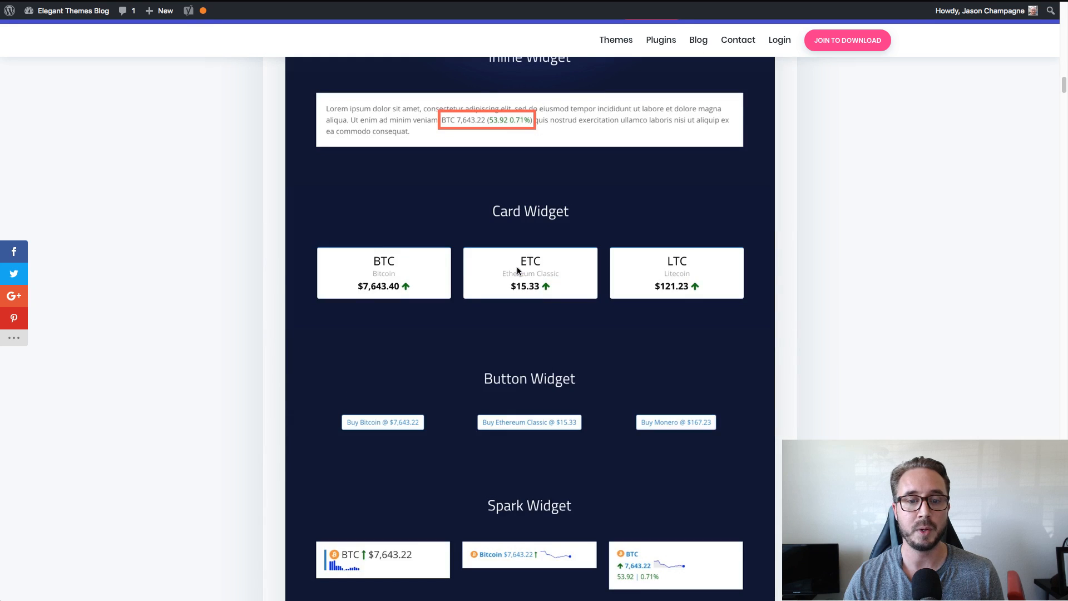
pyautogui.scroll(2, 517, 268)
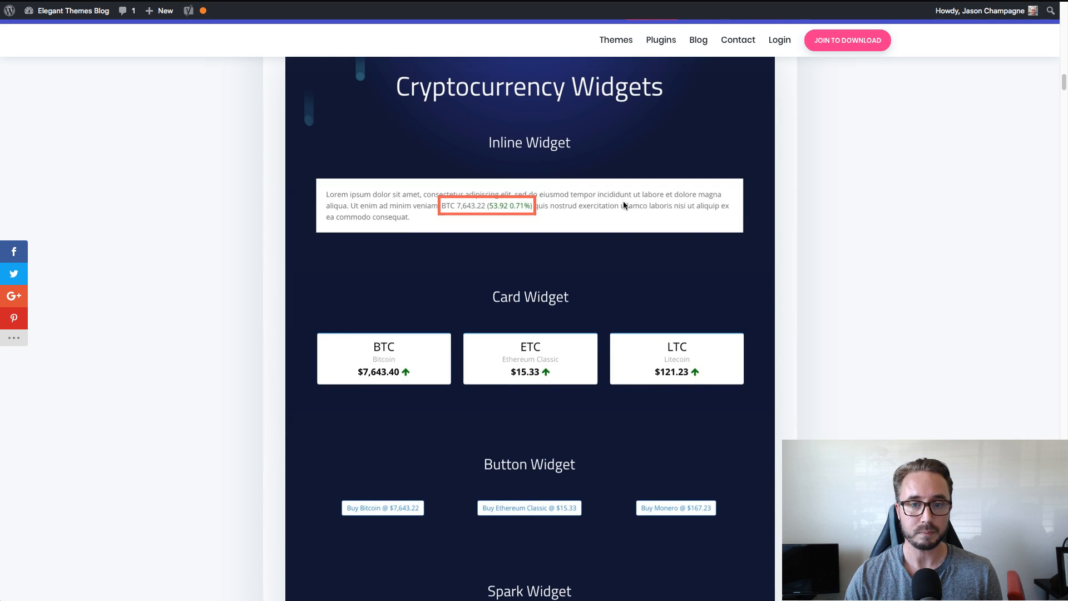
pyautogui.scroll(1, 603, 205)
pyautogui.scroll(-1, 596, 214)
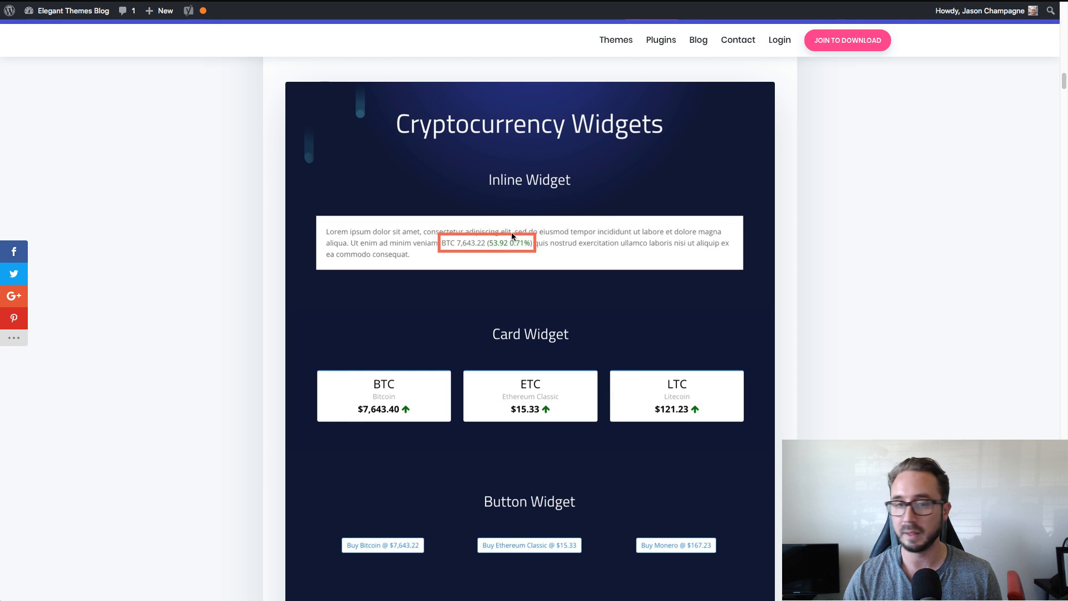
pyautogui.scroll(-2, 516, 247)
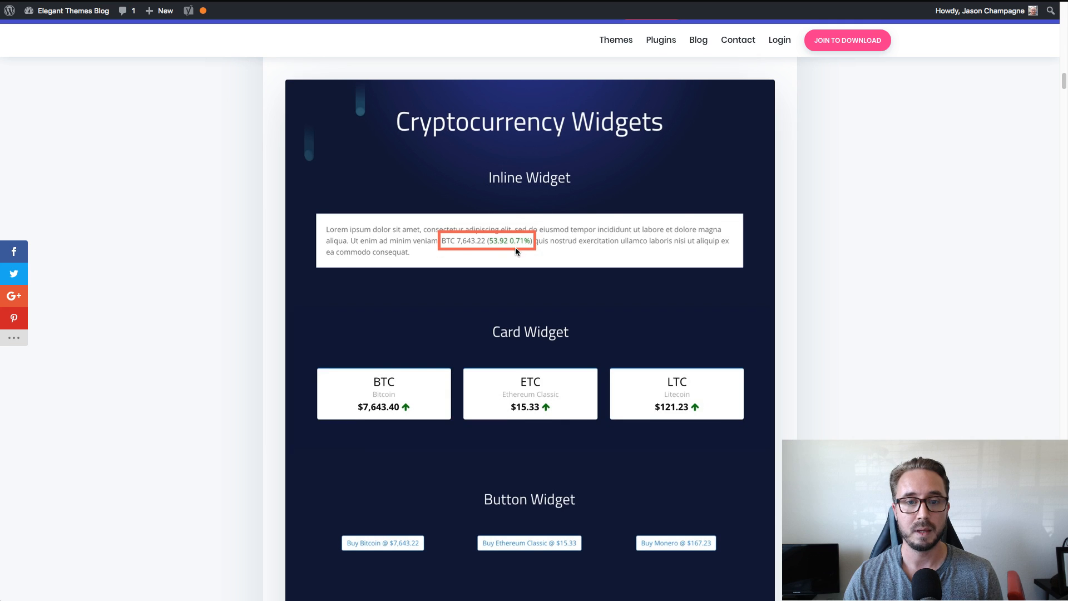
pyautogui.scroll(-1, 506, 251)
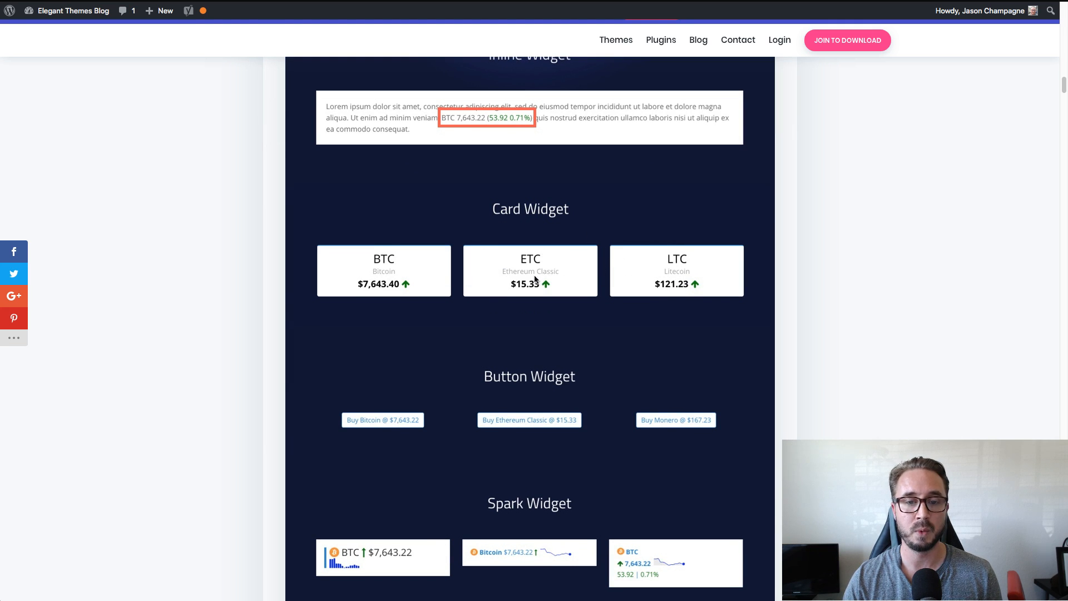
pyautogui.scroll(-3, 579, 267)
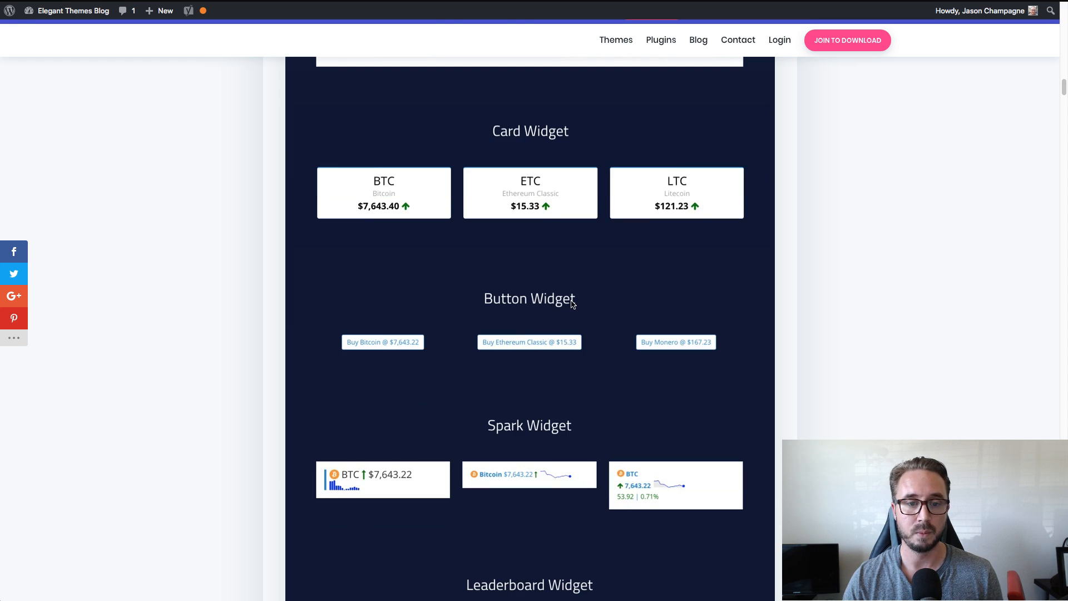
pyautogui.scroll(-3, 563, 248)
pyautogui.scroll(-3, 567, 248)
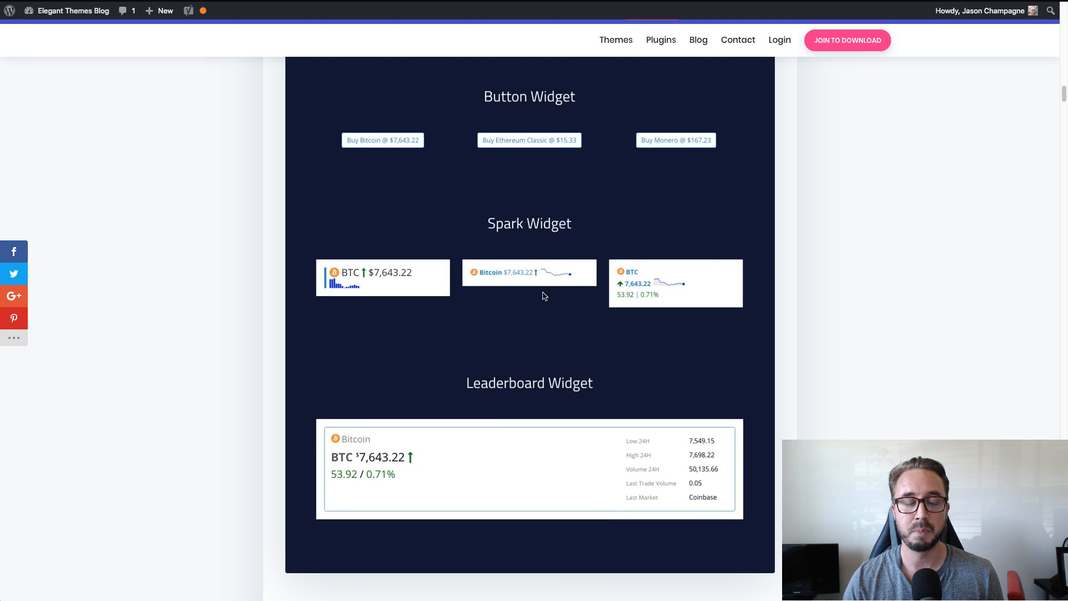
pyautogui.scroll(-1, 577, 313)
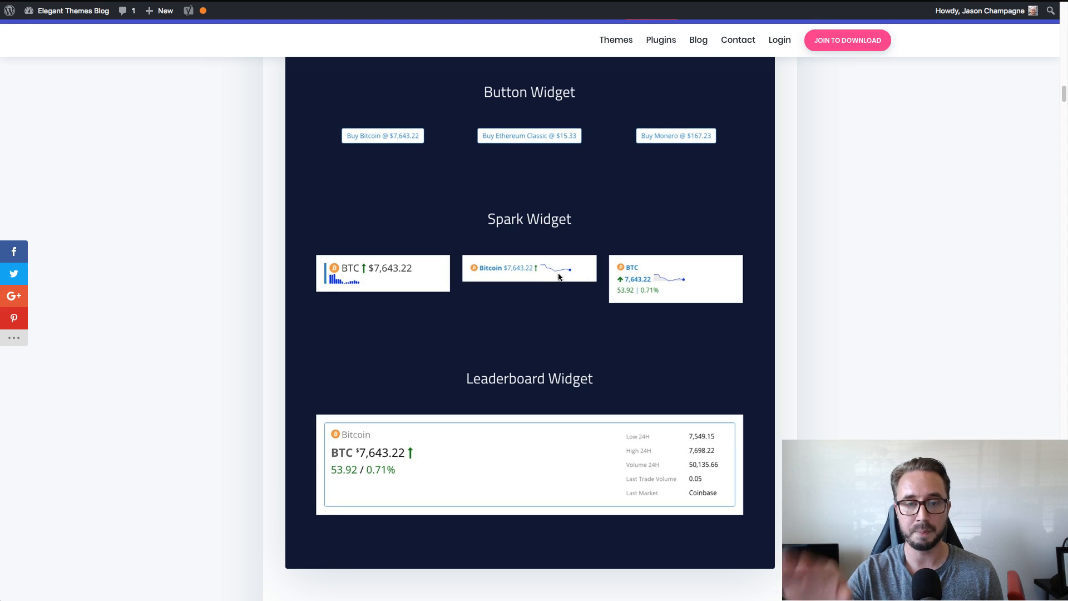
pyautogui.scroll(-3, 559, 276)
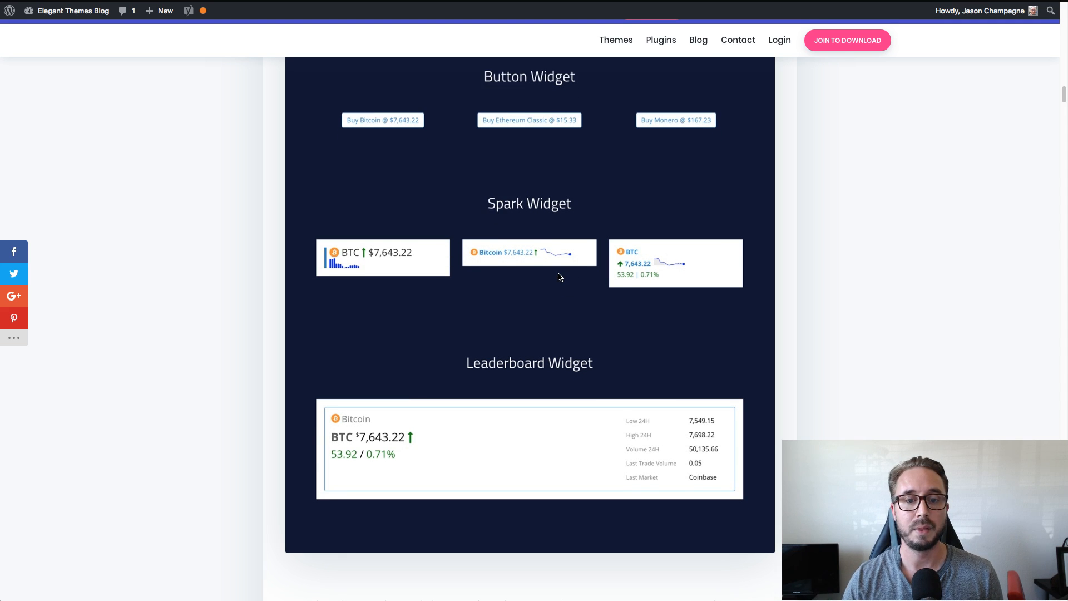
pyautogui.scroll(-3, 559, 277)
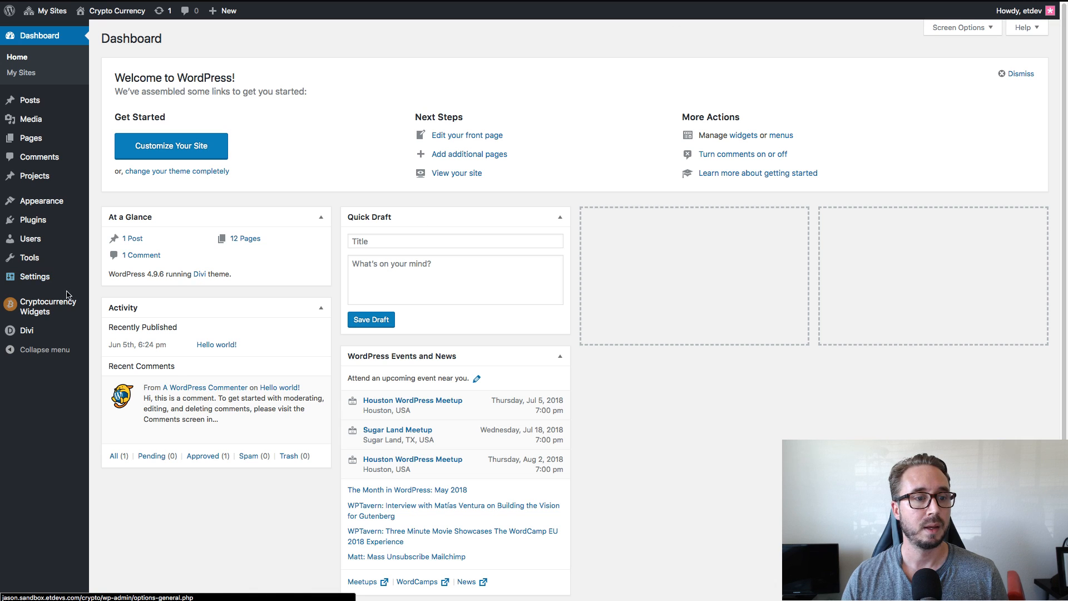
# Return to the site's dashboard and open the configuration page for the Inline cryptocurrency widget.
pyautogui.moveTo(61, 306)
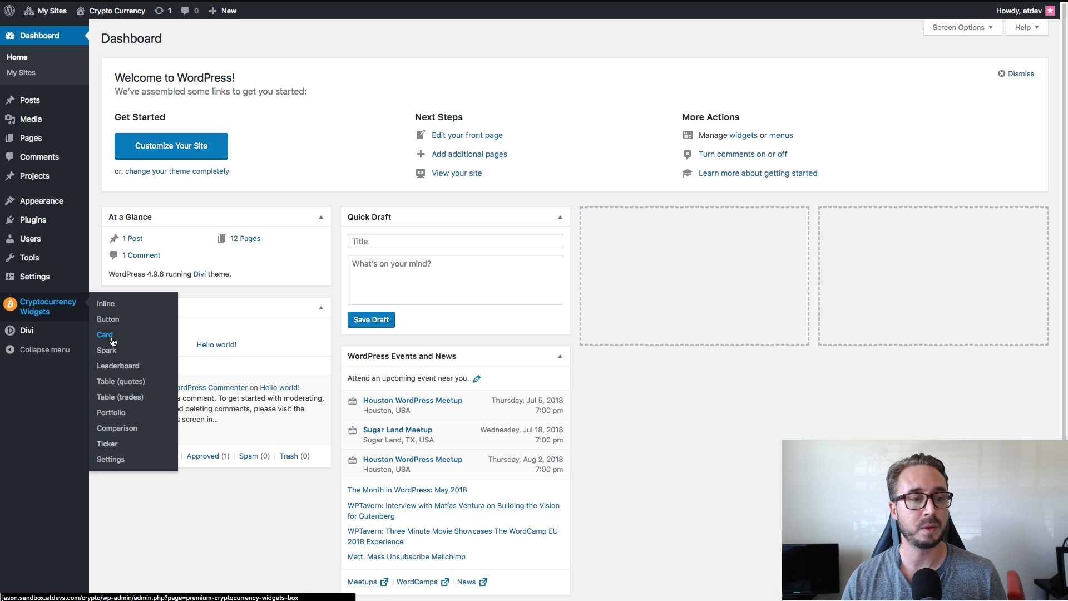
pyautogui.click(110, 308)
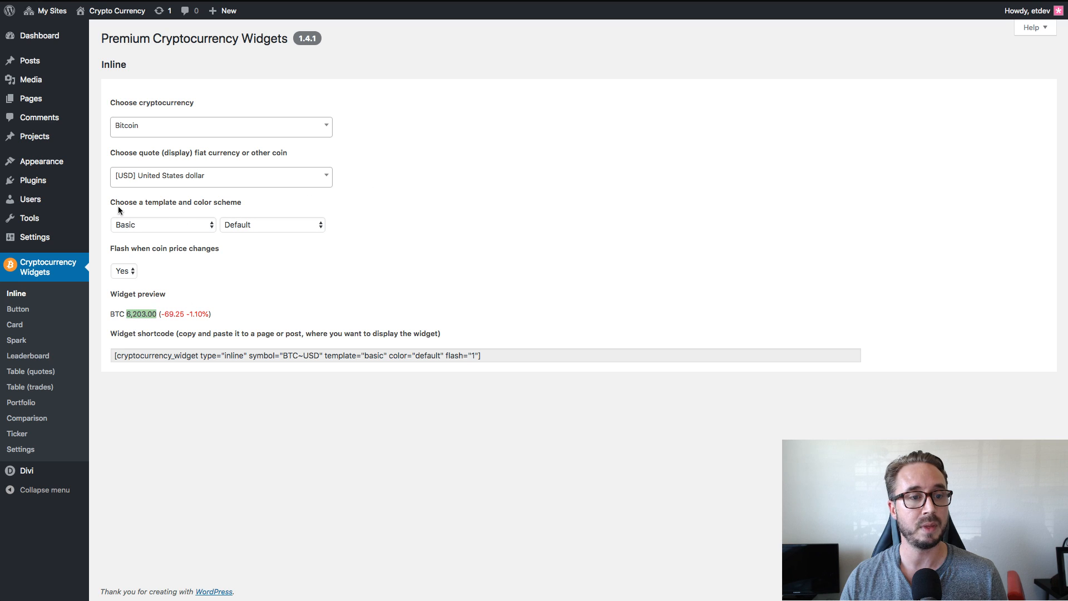
# Examine the template and color scheme options offered for the Inline Bitcoin widget.
pyautogui.click(192, 226)
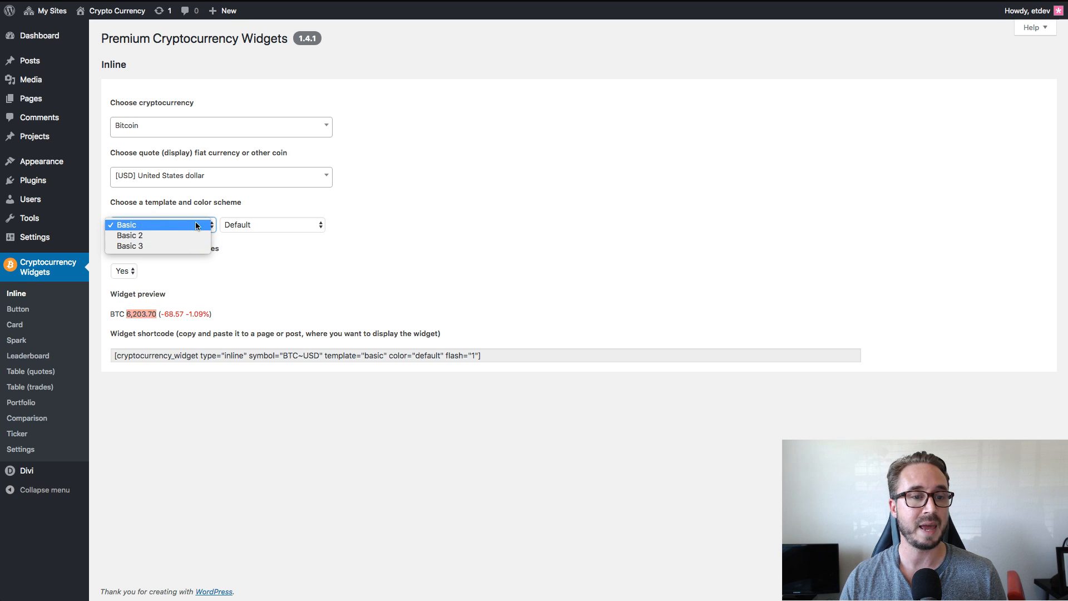
pyautogui.click(193, 225)
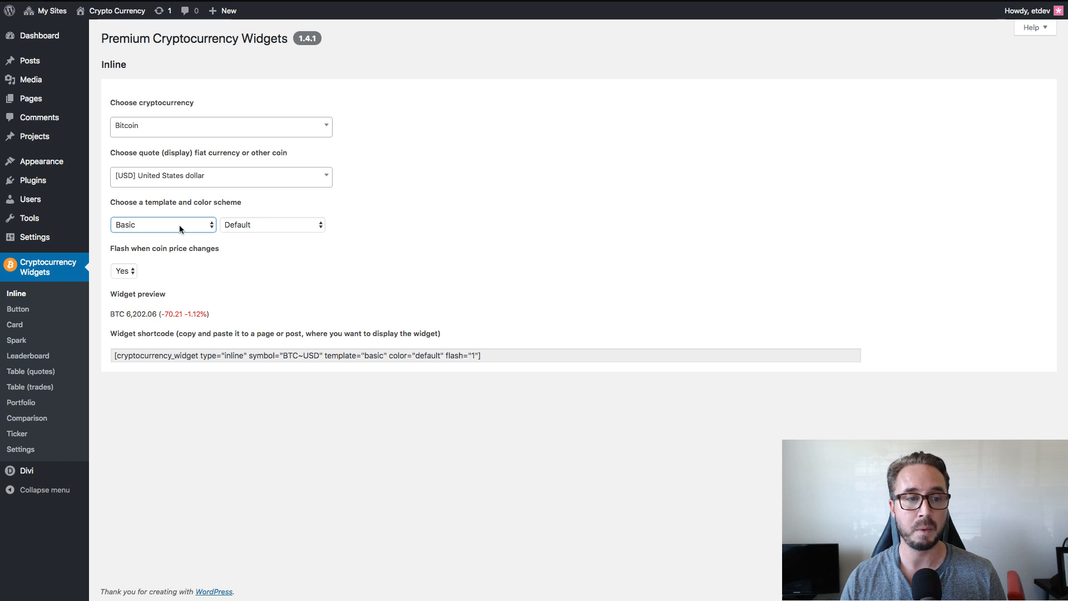
pyautogui.click(396, 221)
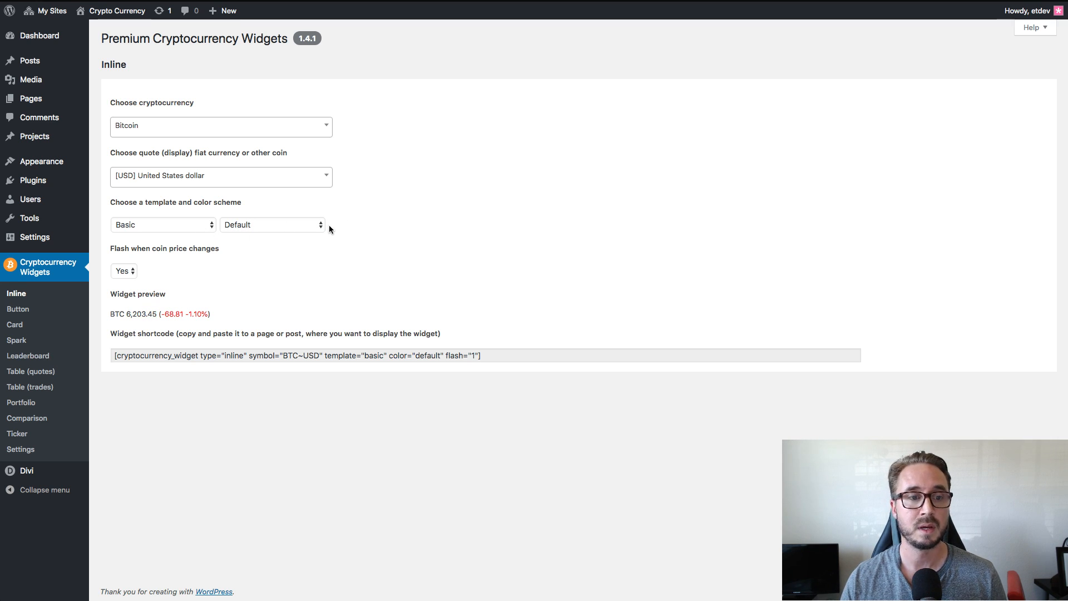
pyautogui.click(202, 226)
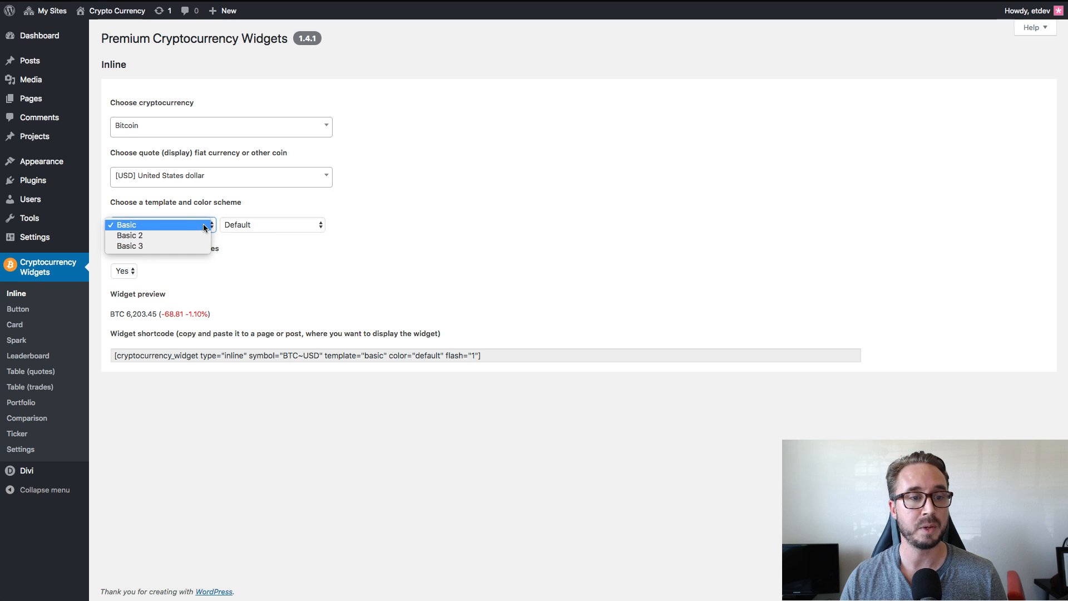
pyautogui.click(204, 226)
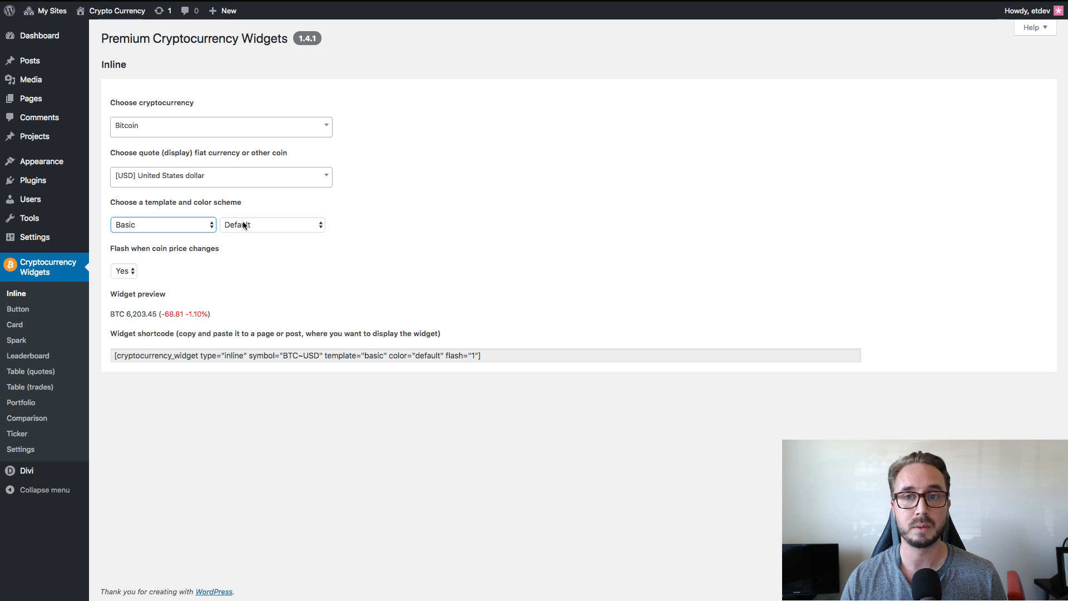
pyautogui.click(297, 226)
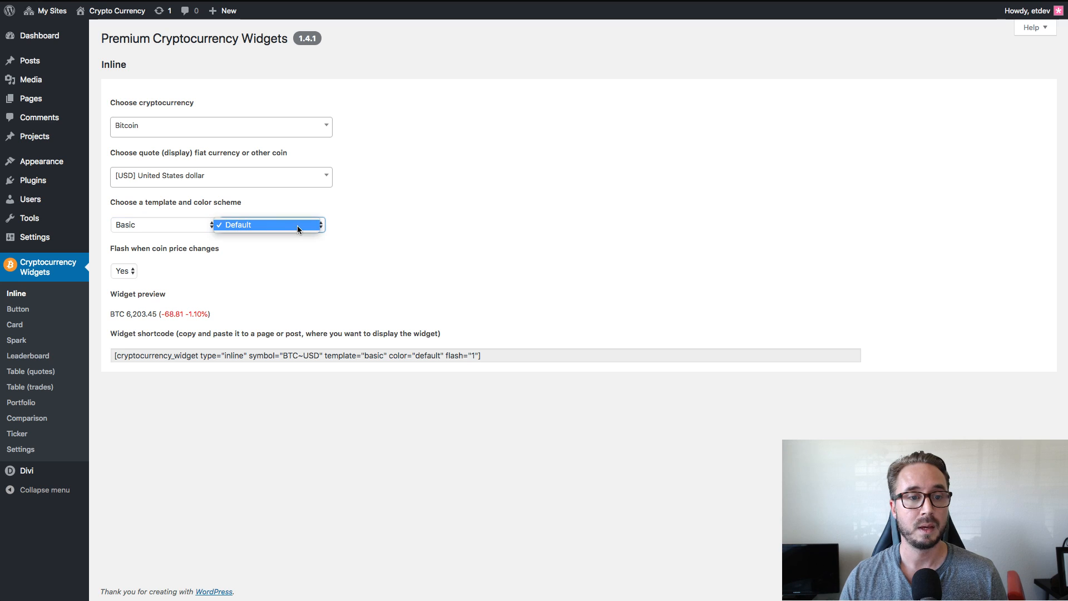
pyautogui.click(232, 224)
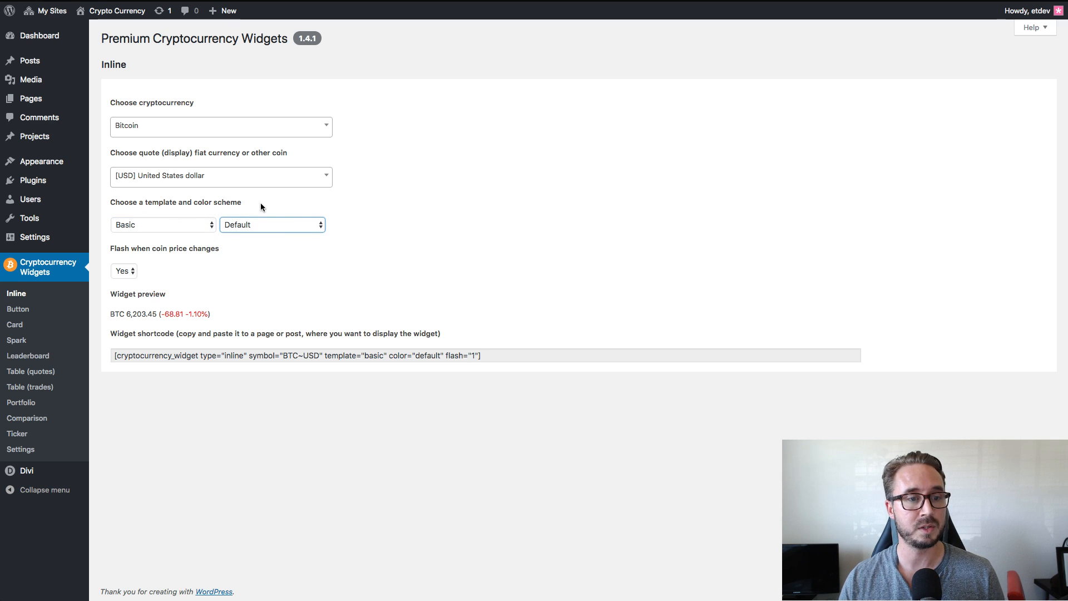
pyautogui.click(379, 224)
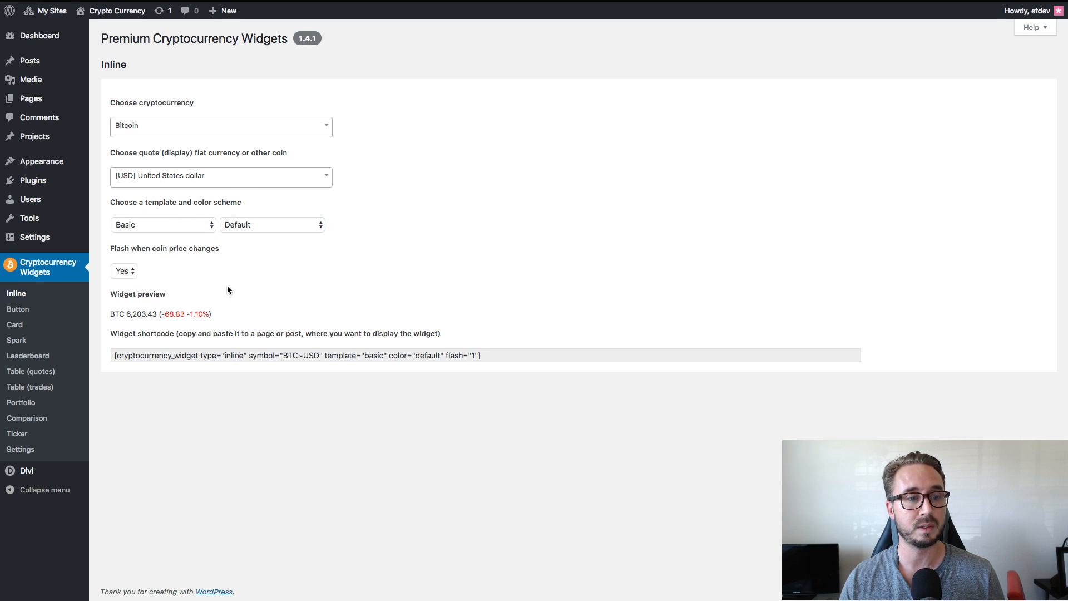
# Inspect the widget preview of the Inline Bitcoin price with the Basic template.
pyautogui.moveTo(166, 295); pyautogui.dragTo(118, 293)
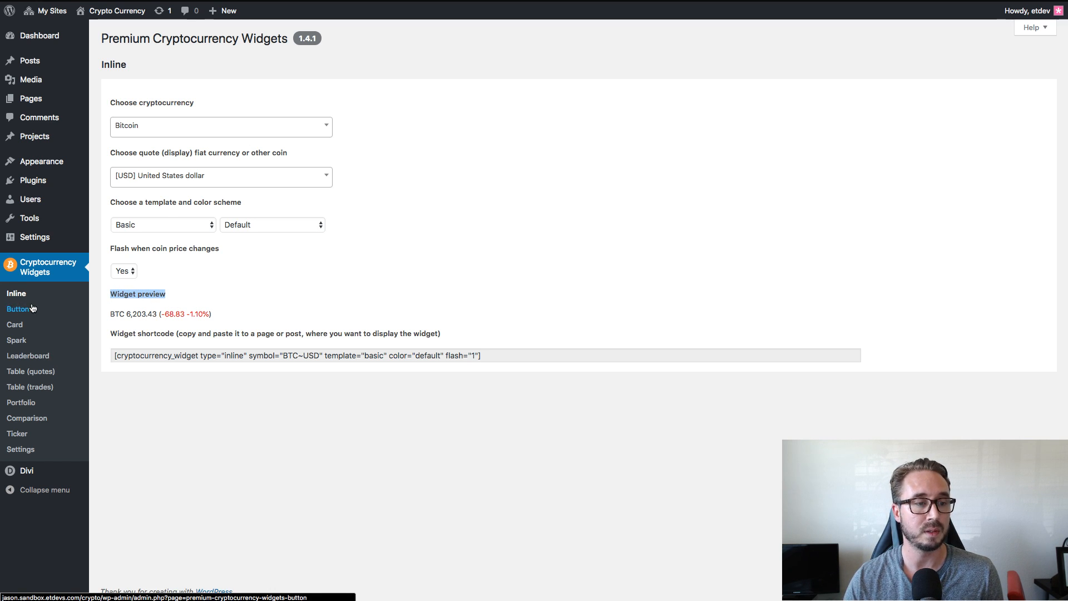
pyautogui.click(210, 289)
pyautogui.moveTo(214, 311); pyautogui.dragTo(99, 313)
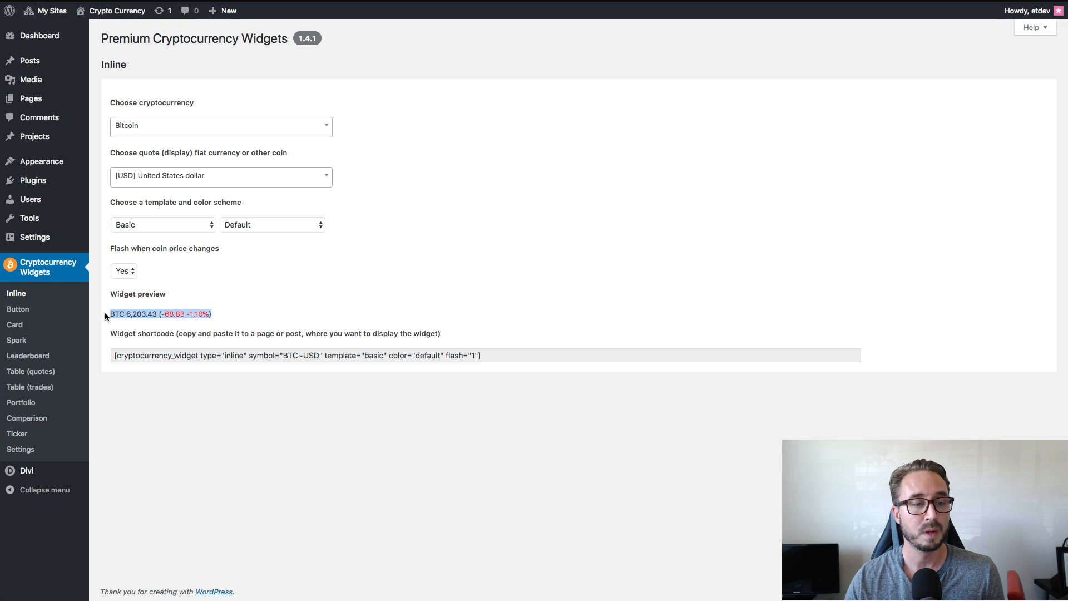
pyautogui.click(219, 292)
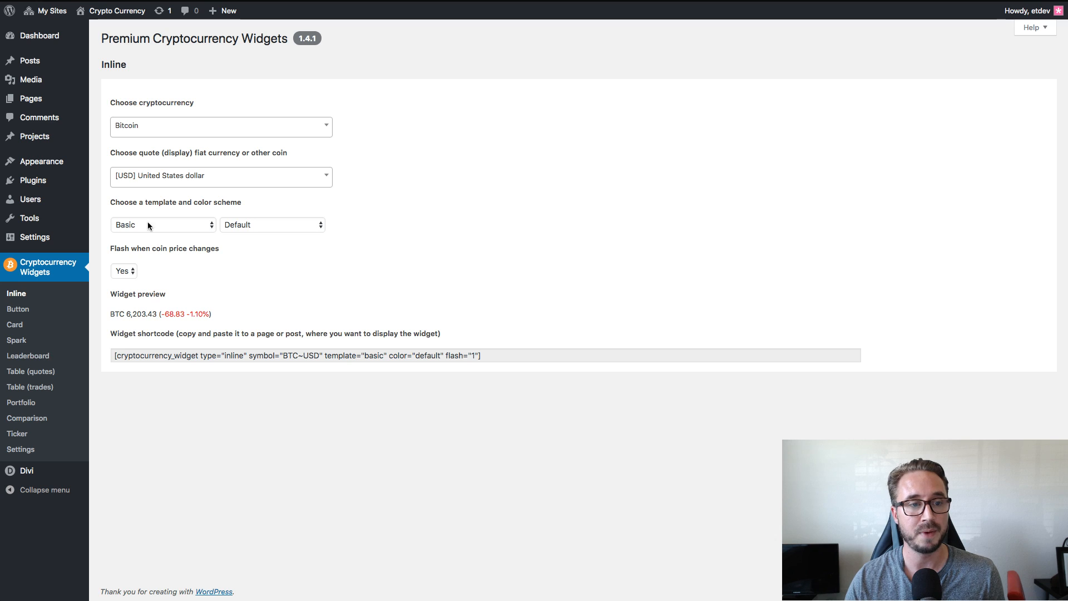
# Try the Basic 2 template on the Inline widget, settle on Basic 3 and check its preview.
pyautogui.click(189, 230)
pyautogui.click(169, 233)
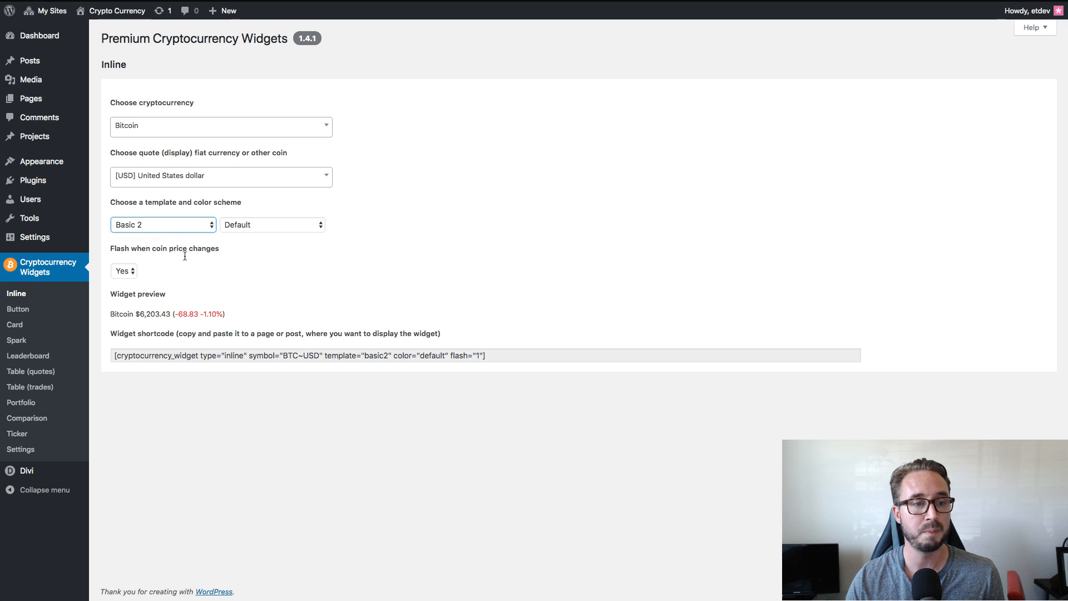
pyautogui.click(192, 224)
pyautogui.click(191, 234)
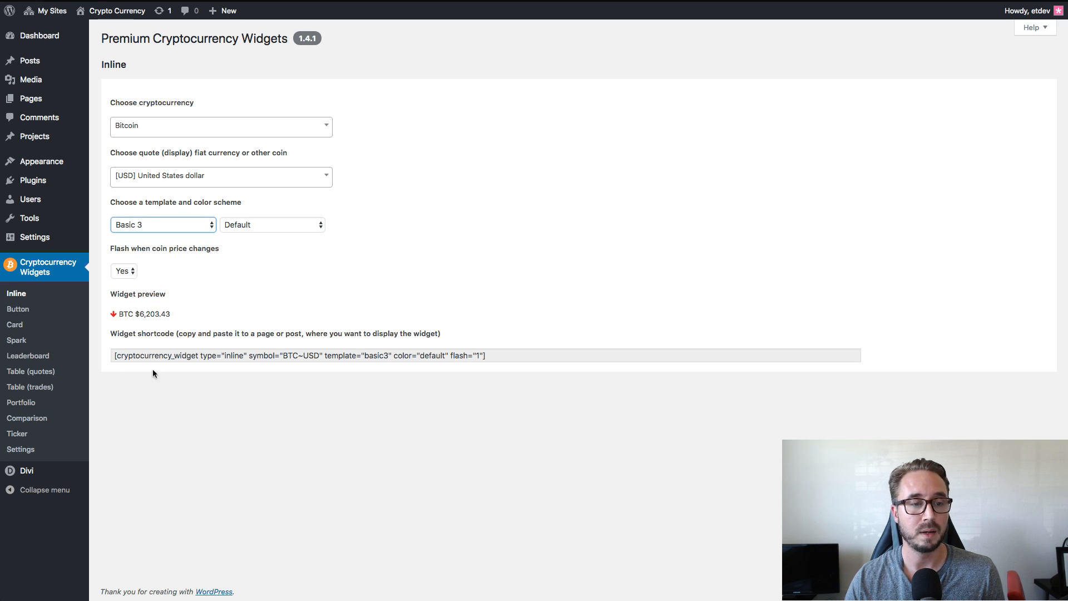
pyautogui.moveTo(181, 316); pyautogui.dragTo(106, 310)
pyautogui.click(194, 313)
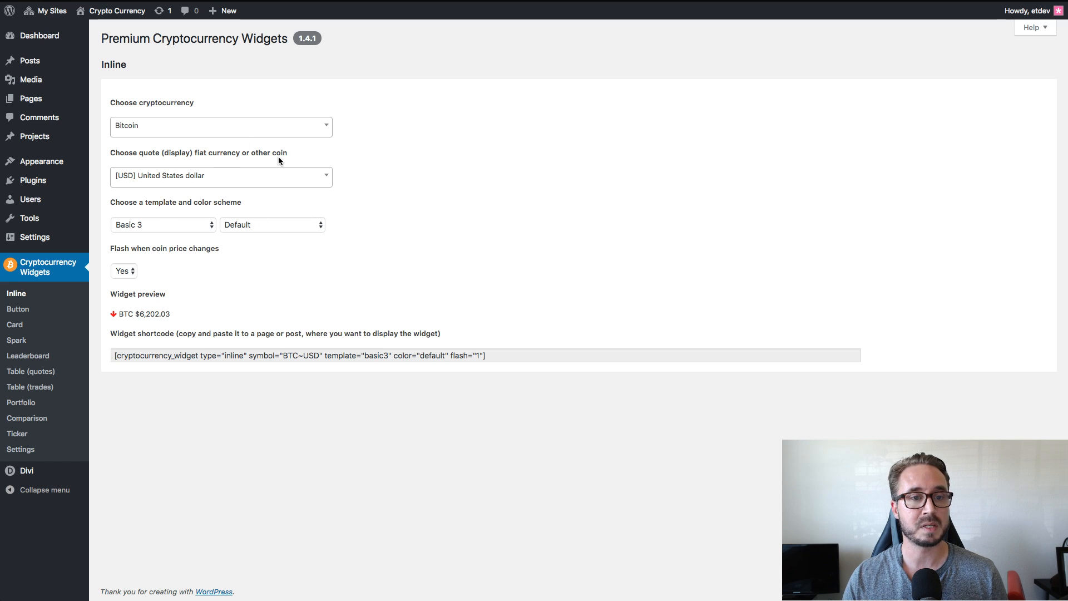
# Highlight the full shortcode generated for the Inline Bitcoin widget to inspect it.
pyautogui.click(513, 351)
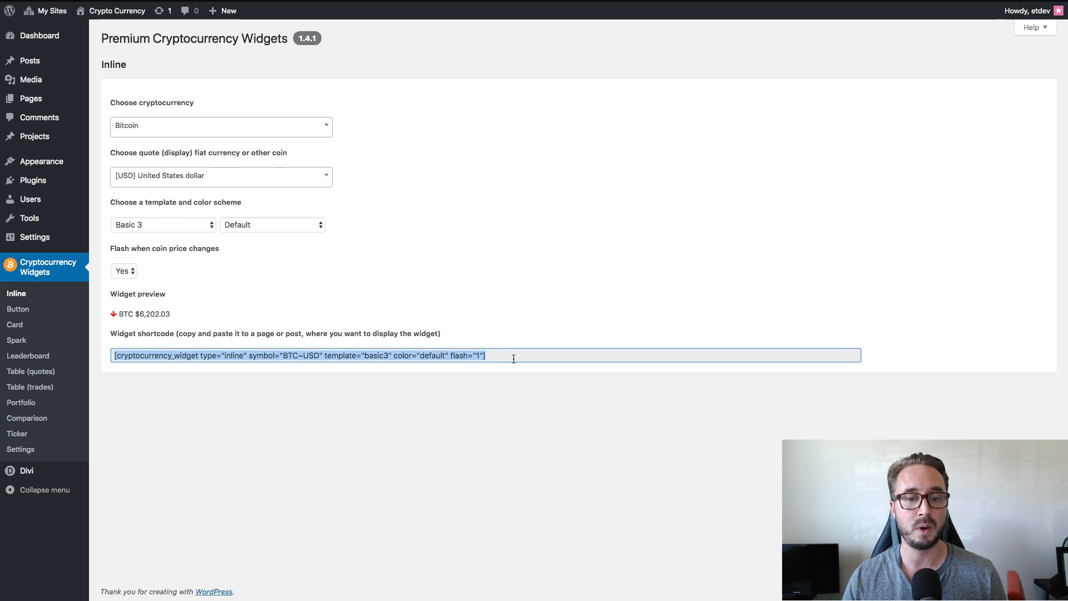
pyautogui.click(496, 358)
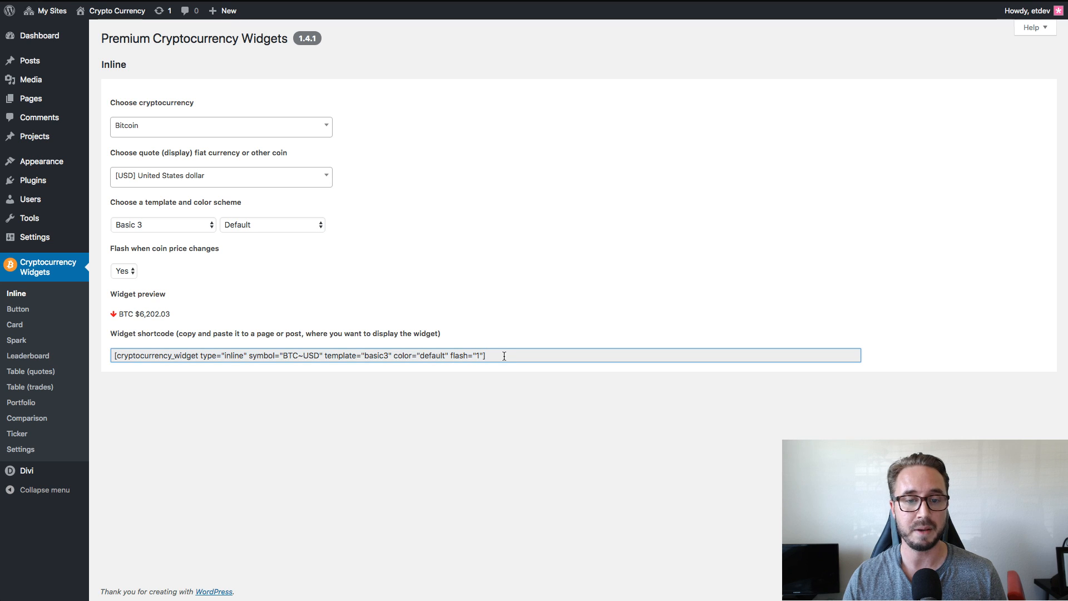
pyautogui.moveTo(500, 355); pyautogui.dragTo(28, 355)
pyautogui.click(620, 293)
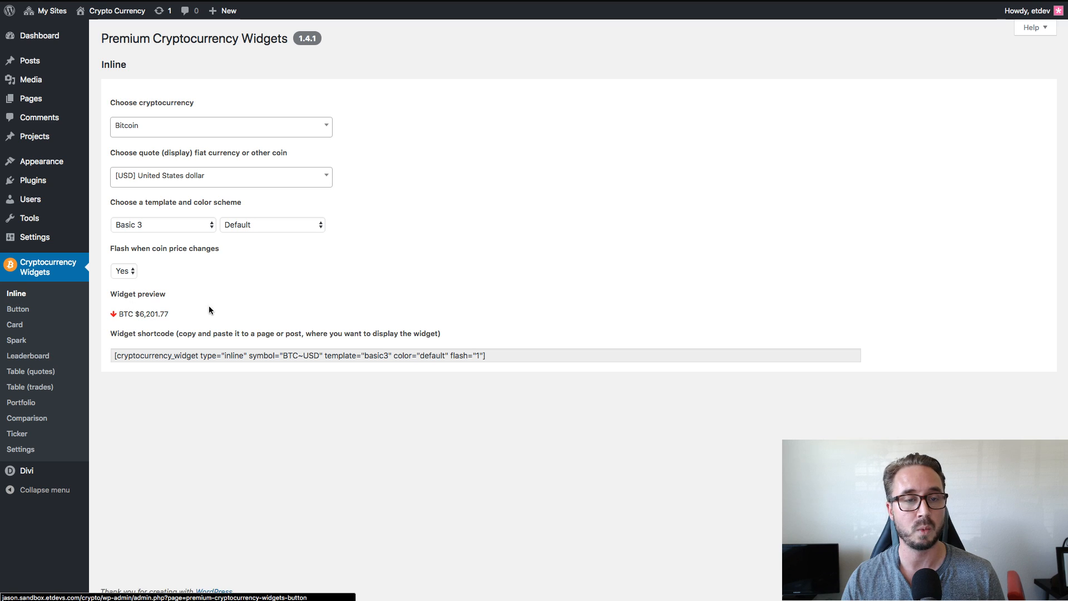
# Open the Button widget's configuration page and examine its template options, link URL and button text with substitute variables.
pyautogui.click(26, 313)
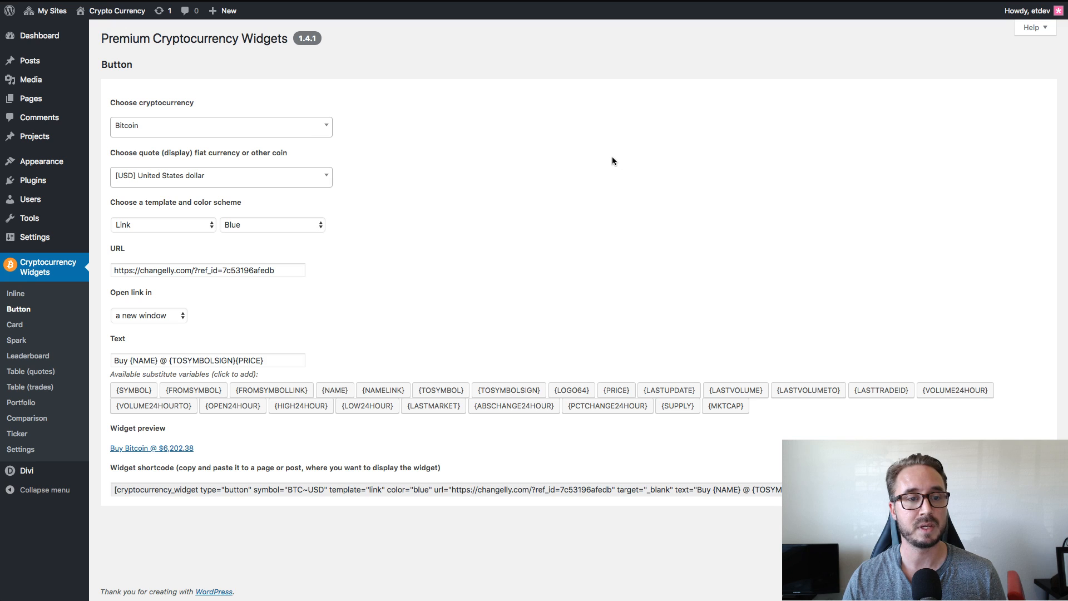
pyautogui.click(159, 227)
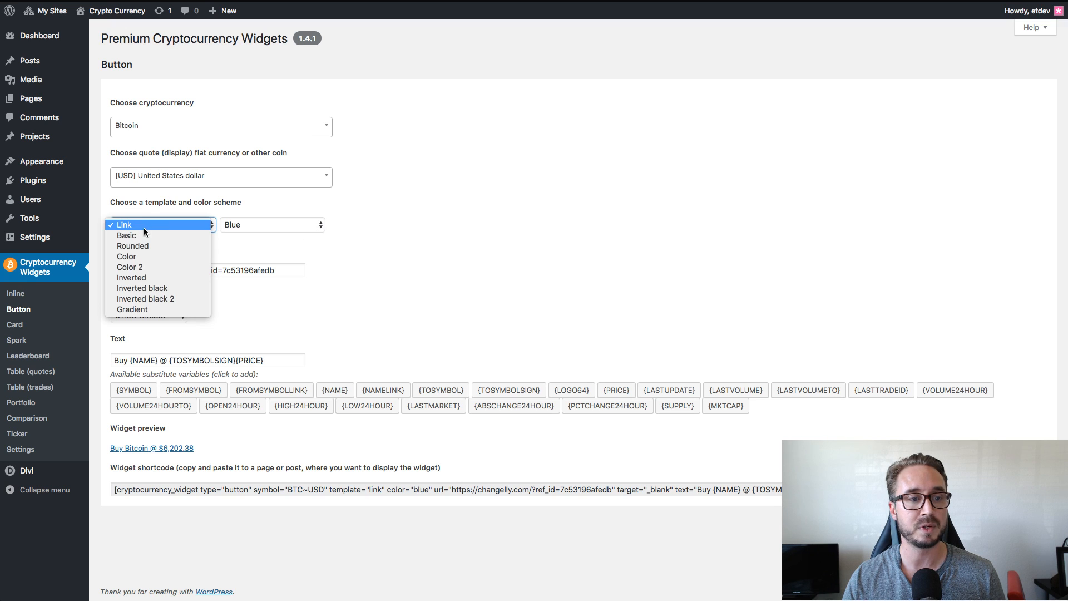
pyautogui.click(159, 225)
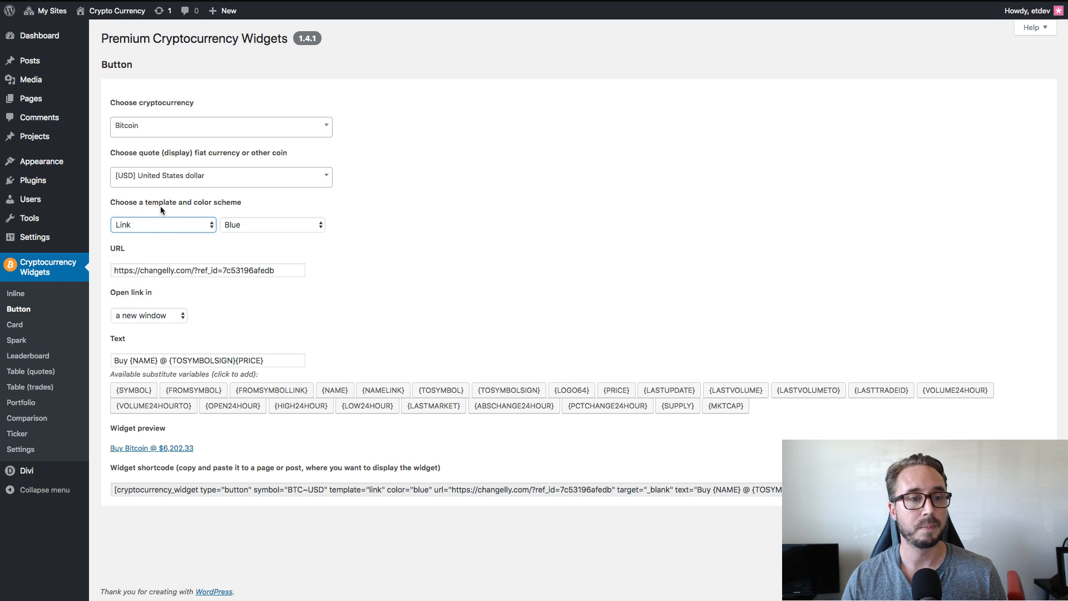
pyautogui.click(194, 271)
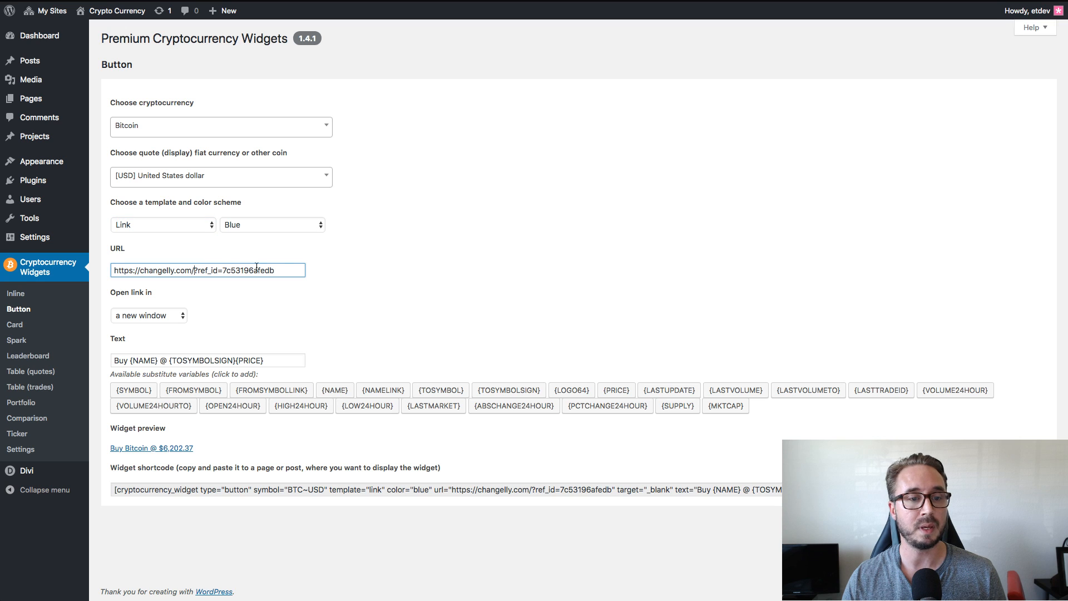
pyautogui.moveTo(282, 271); pyautogui.dragTo(108, 272)
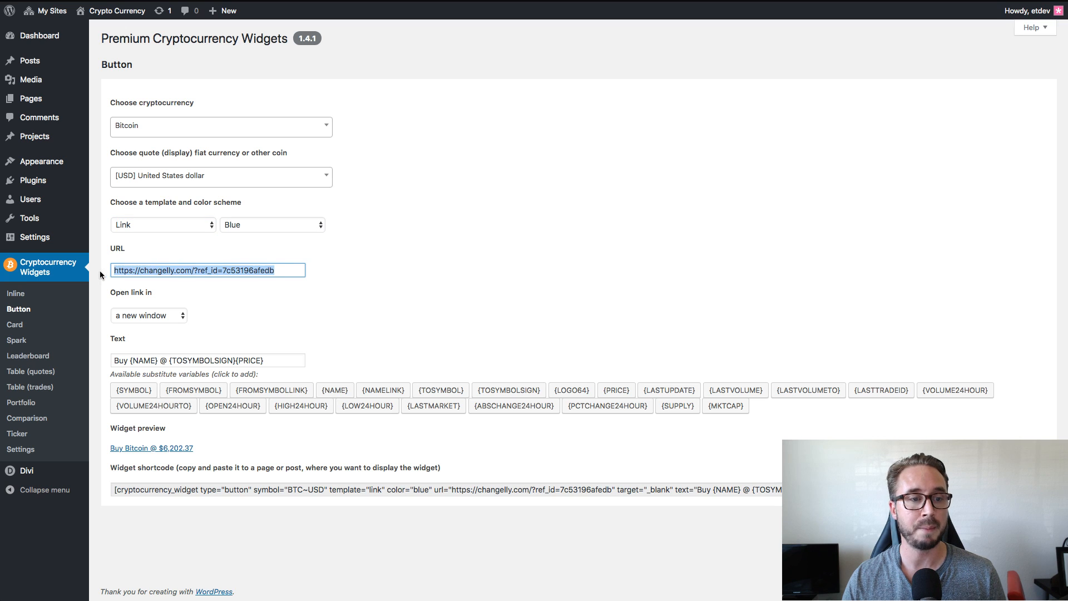
pyautogui.click(362, 257)
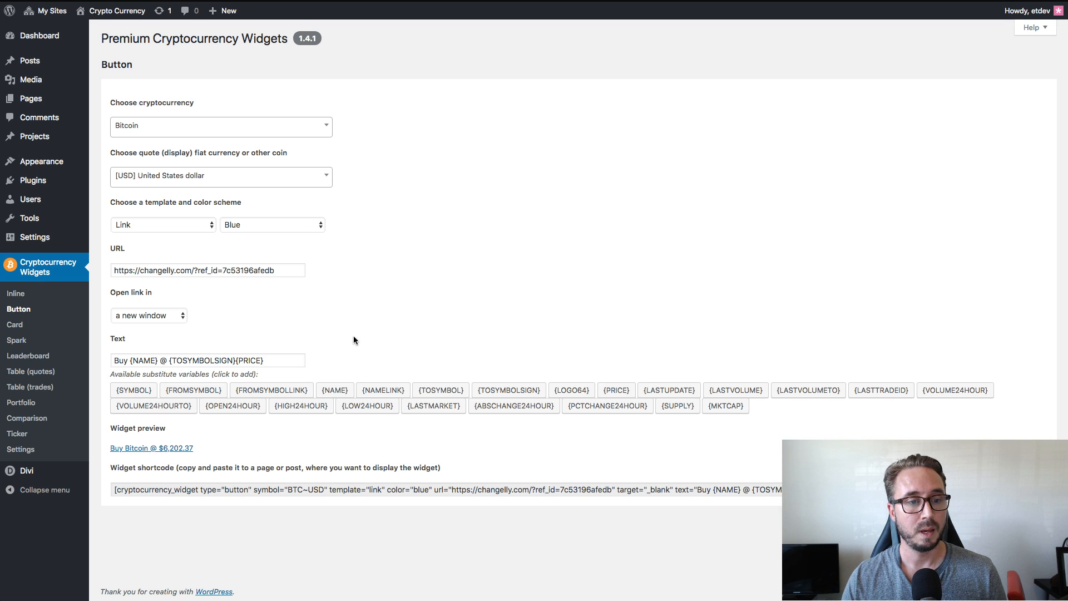
pyautogui.moveTo(278, 360); pyautogui.dragTo(111, 362)
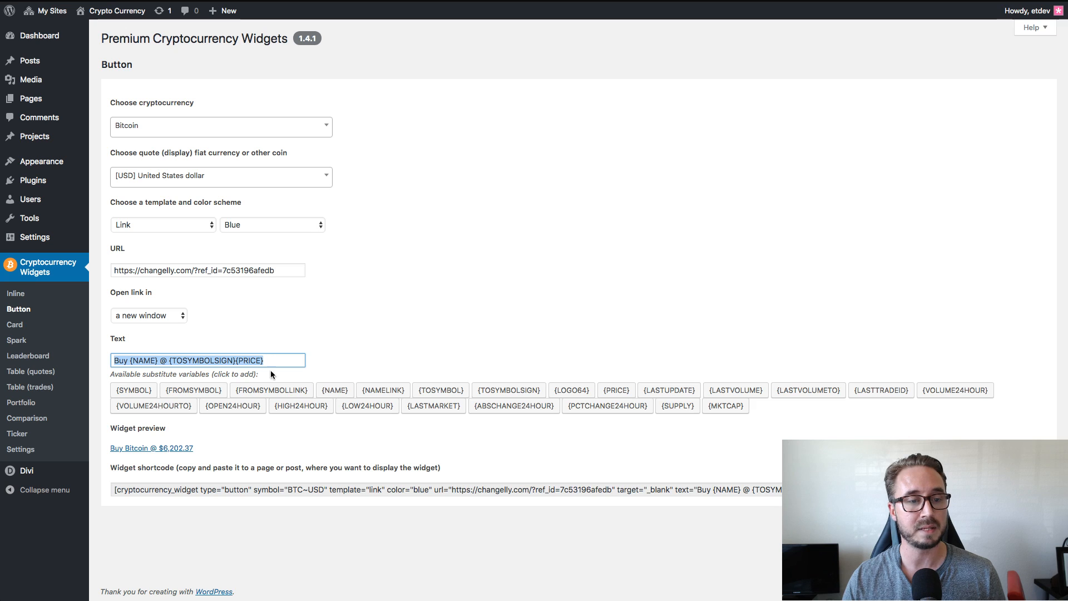
pyautogui.click(410, 357)
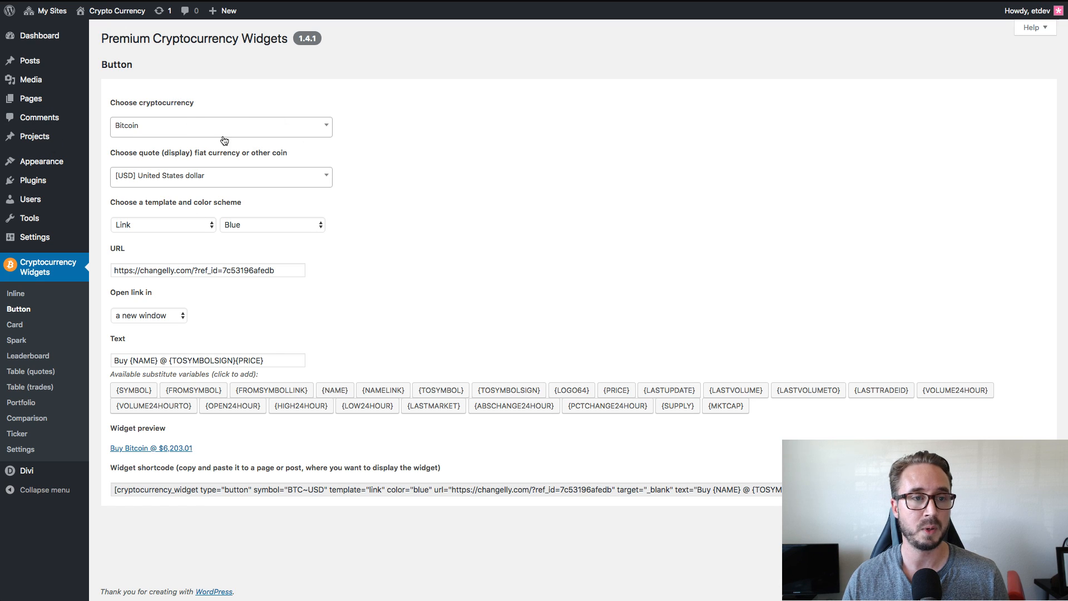
pyautogui.click(284, 360)
pyautogui.click(438, 314)
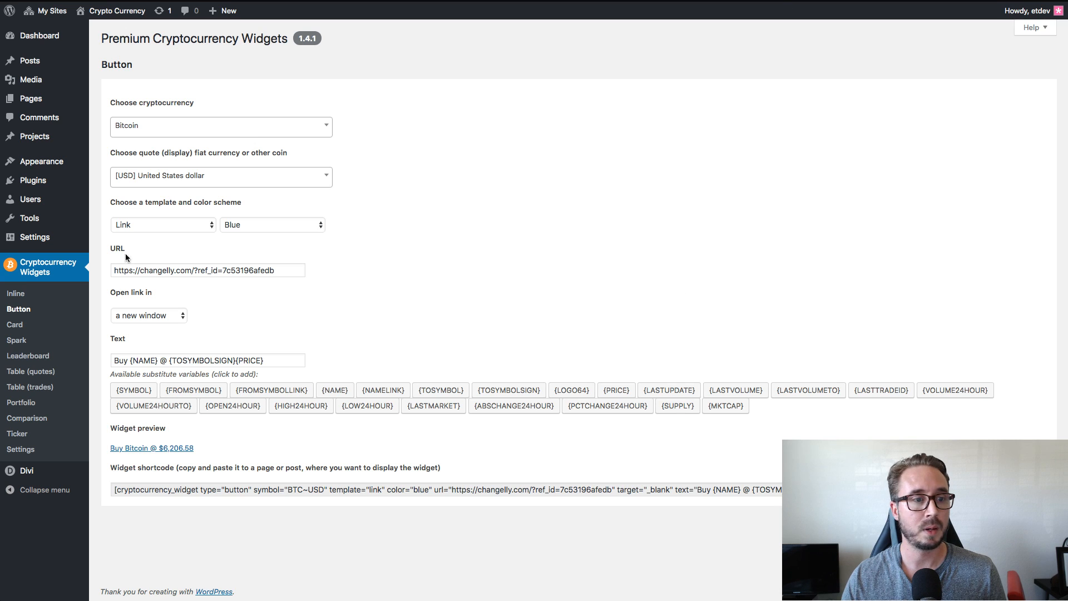
# Open the Card widget's configuration page and examine the live landing page's Bitcoin, Ethereum and Litecoin price boxes and buy buttons.
pyautogui.click(19, 327)
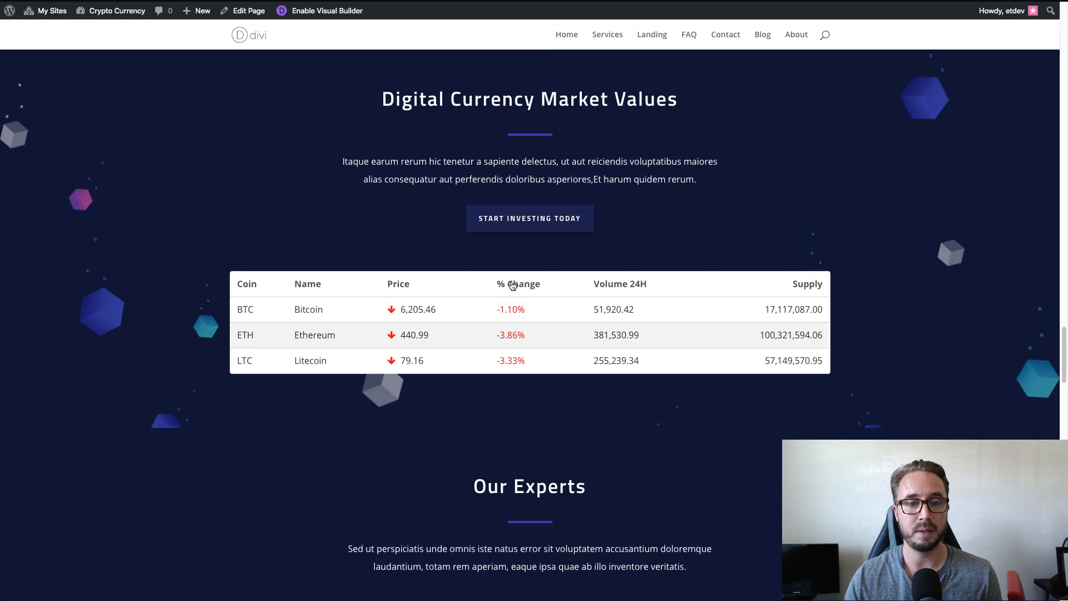
pyautogui.scroll(5, 508, 360)
pyautogui.scroll(20, 513, 285)
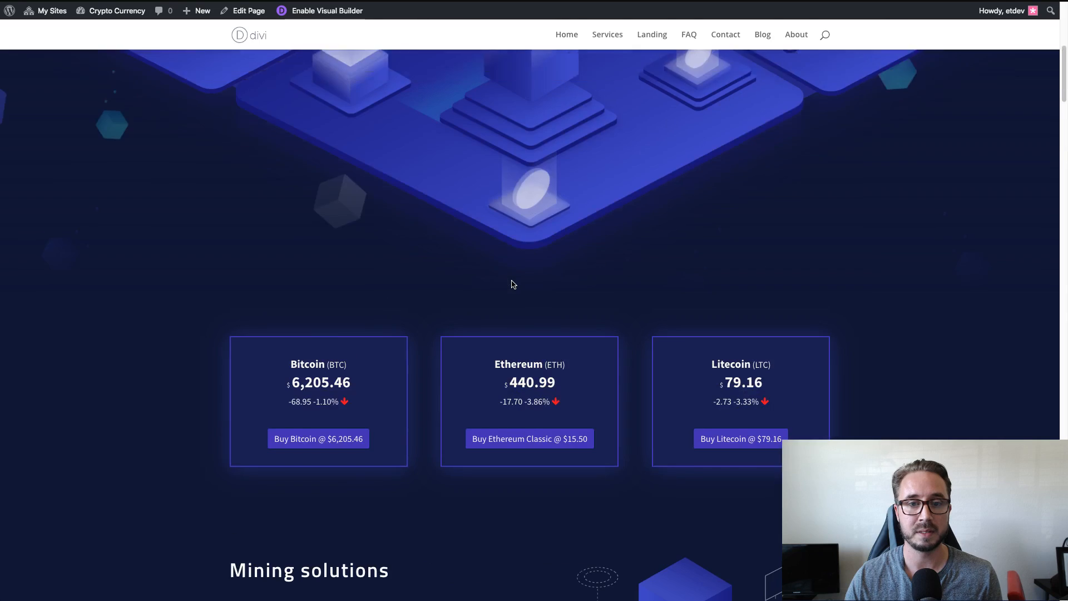
pyautogui.scroll(-8, 513, 285)
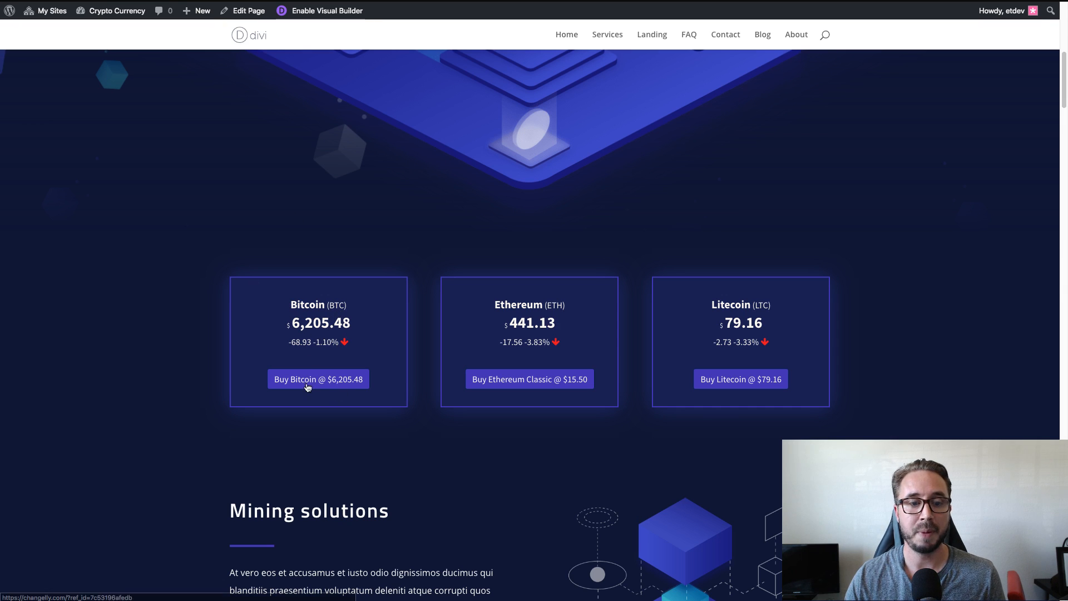
pyautogui.click(343, 385)
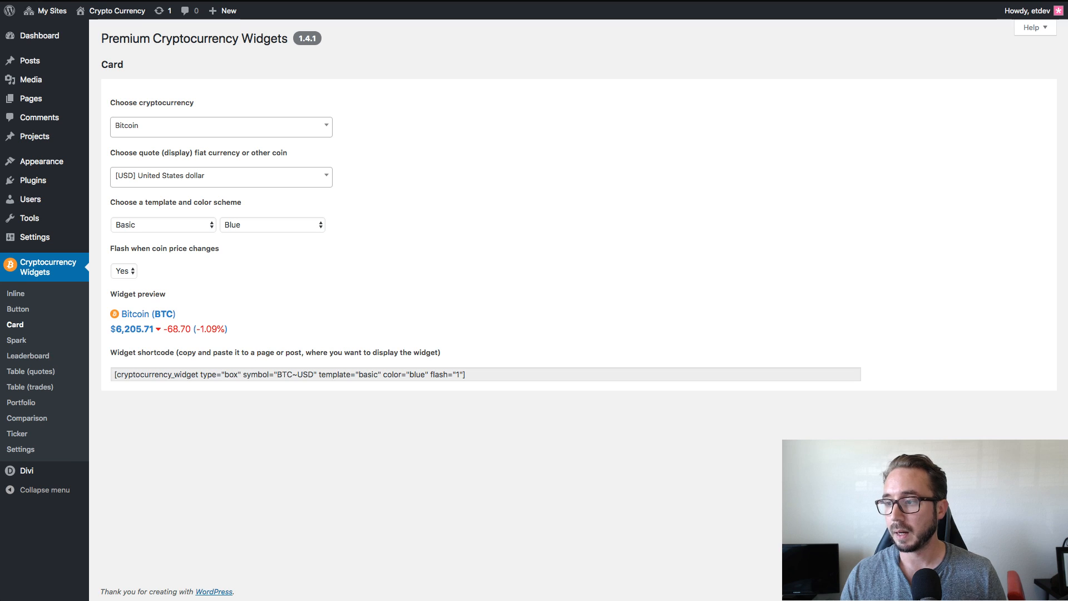
# Set the Bitcoin Card widget's template to Color background and its color scheme to Navy.
pyautogui.click(168, 224)
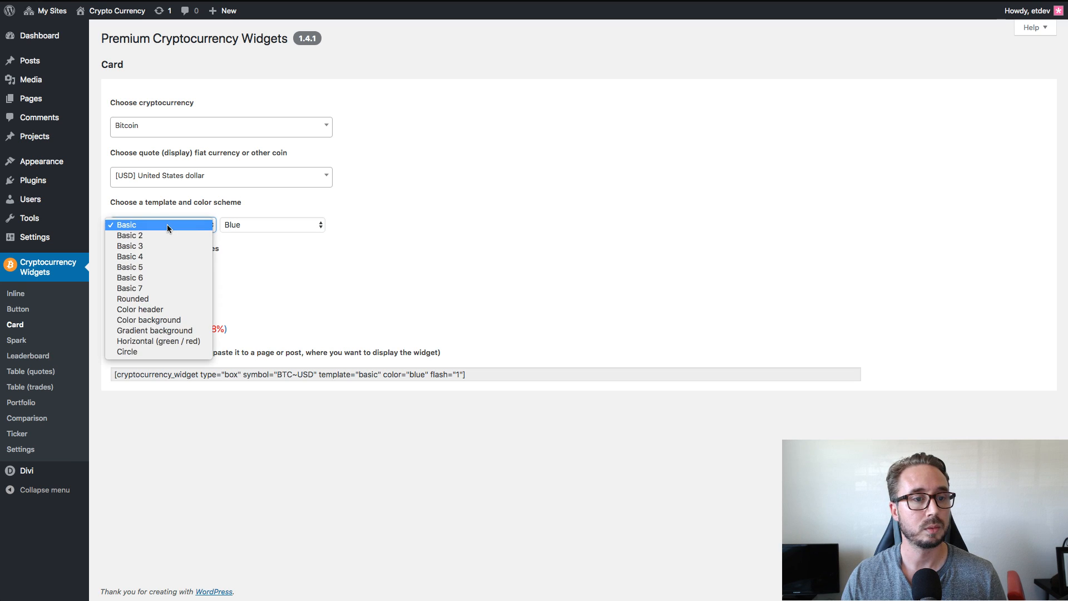
pyautogui.click(169, 322)
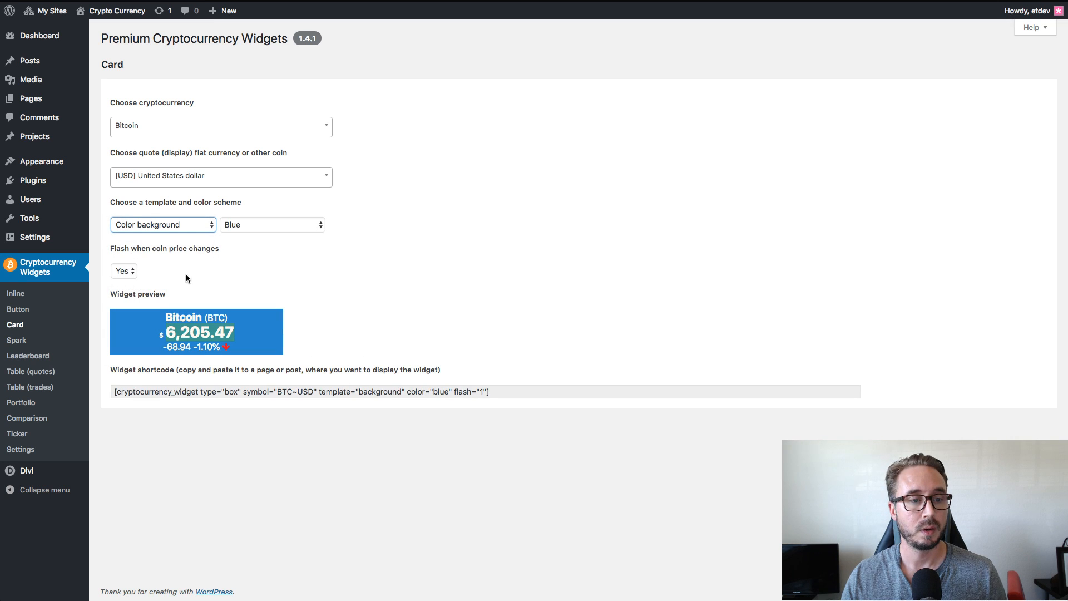
pyautogui.click(451, 302)
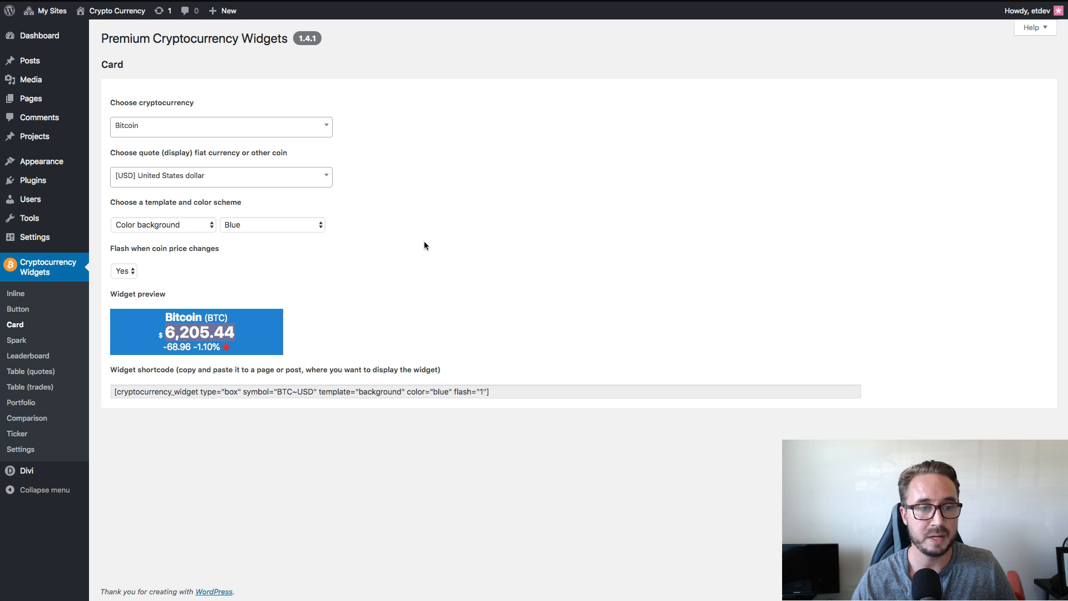
pyautogui.click(298, 224)
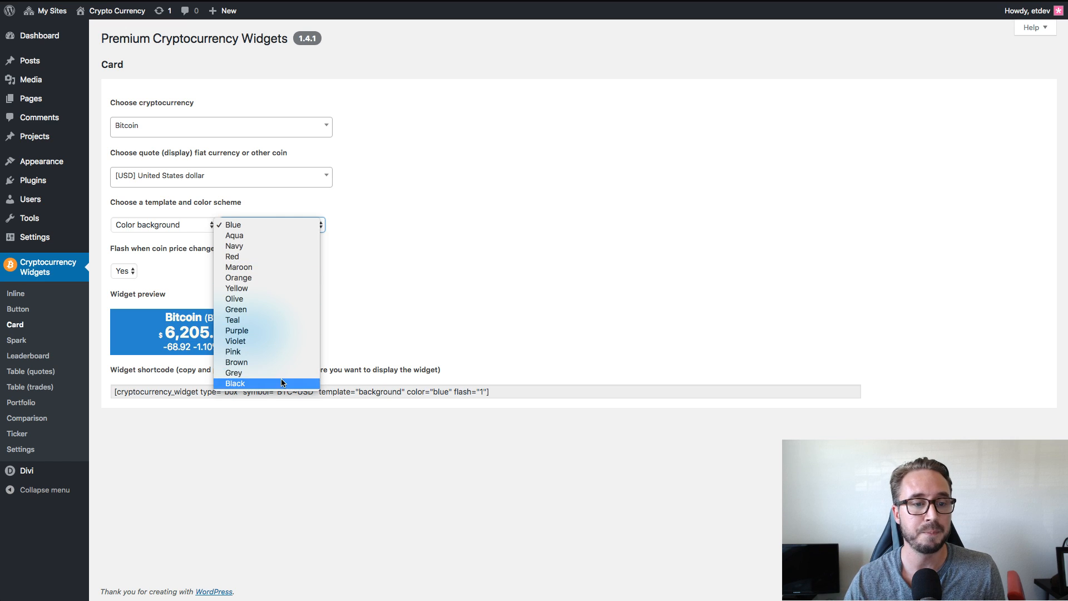
pyautogui.click(293, 247)
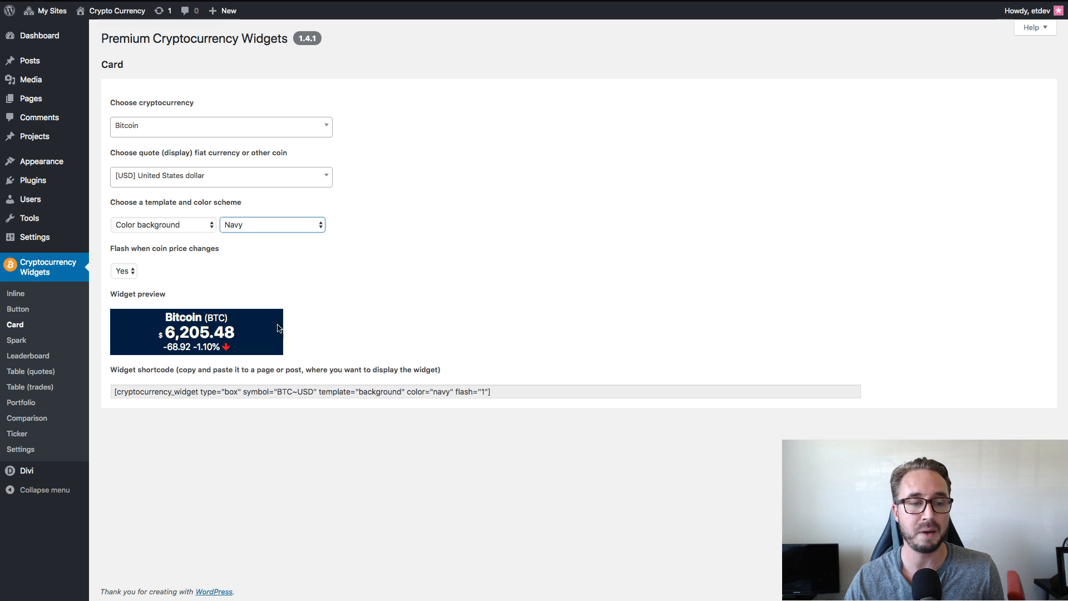
# Copy the Bitcoin Card widget's shortcode and replace the Blockchain Education blurb's body text with it.
pyautogui.click(461, 240)
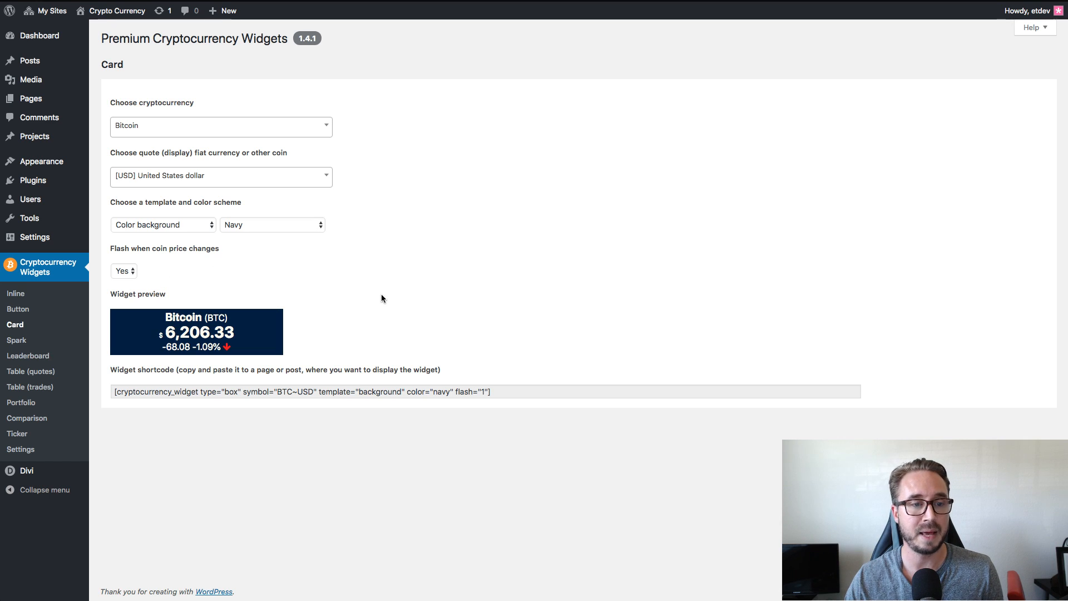
pyautogui.click(515, 392)
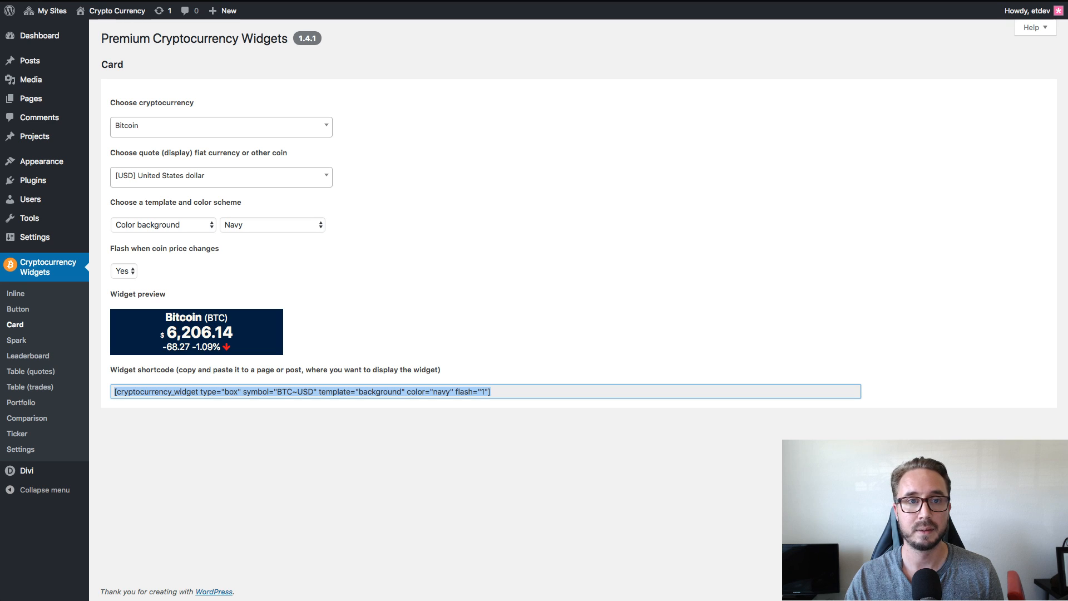
pyautogui.click(514, 1)
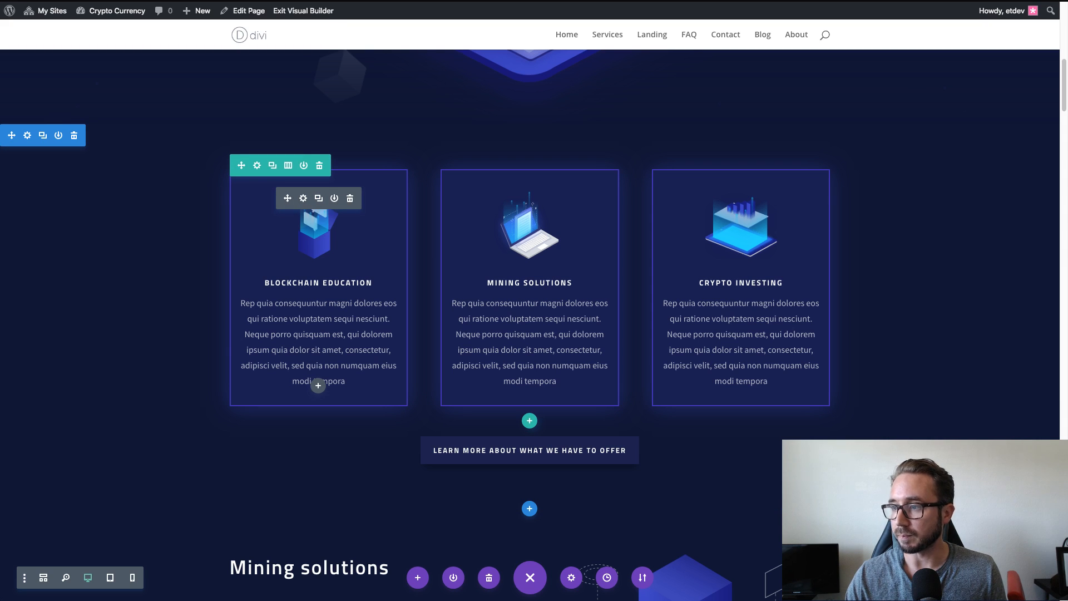
pyautogui.click(304, 199)
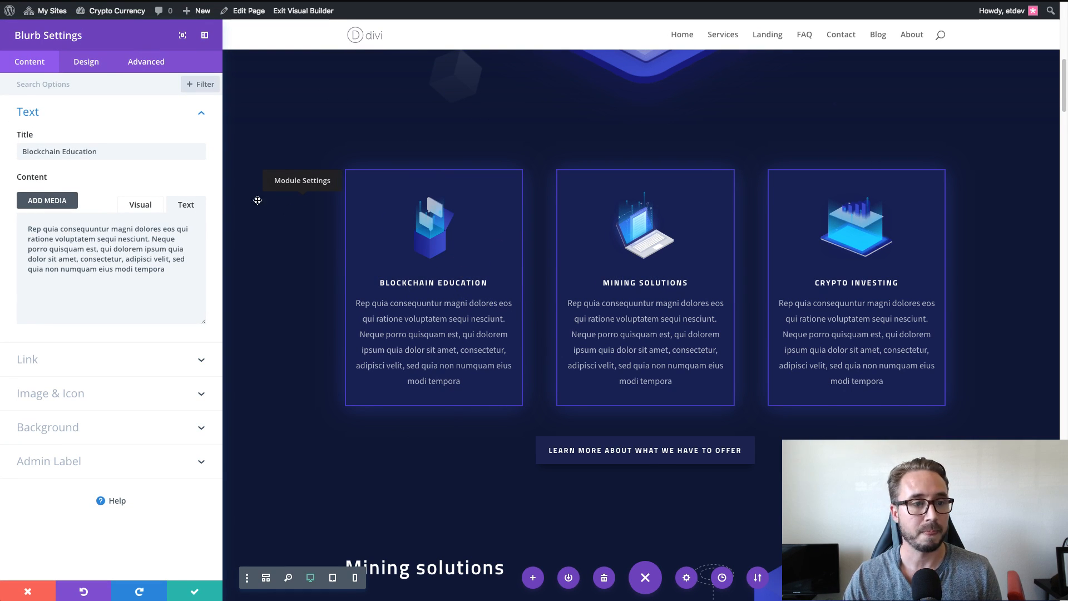
pyautogui.moveTo(169, 270); pyautogui.dragTo(14, 225)
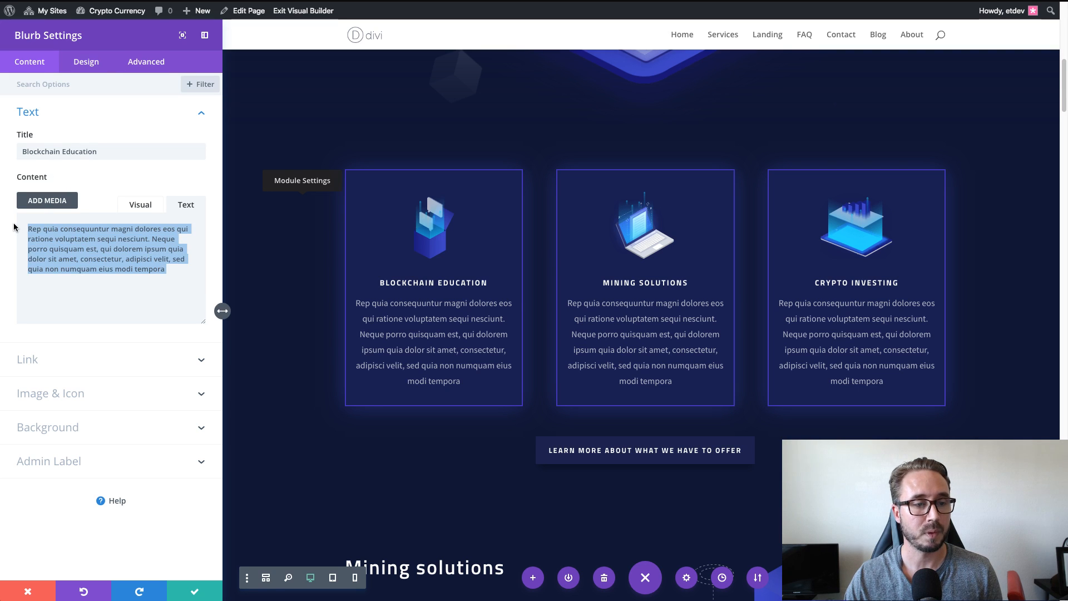
pyautogui.write('[cryptocurrency_widget type="box" symbol="BTC-USD" template="background" color="navy" flash="1"]')
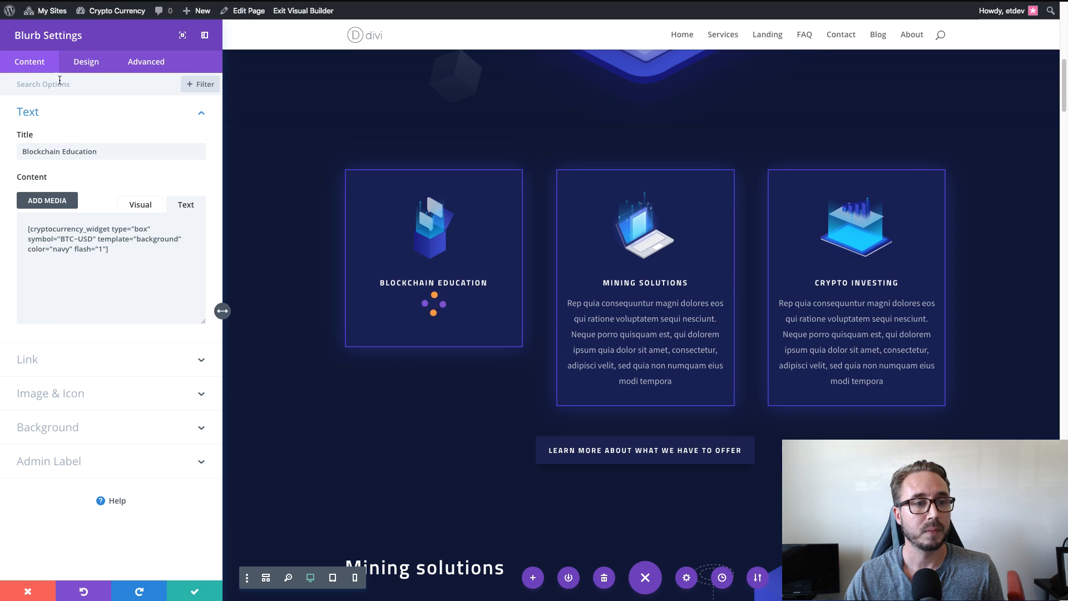
# Reset the Blockchain Education blurb's custom padding to its default.
pyautogui.click(95, 68)
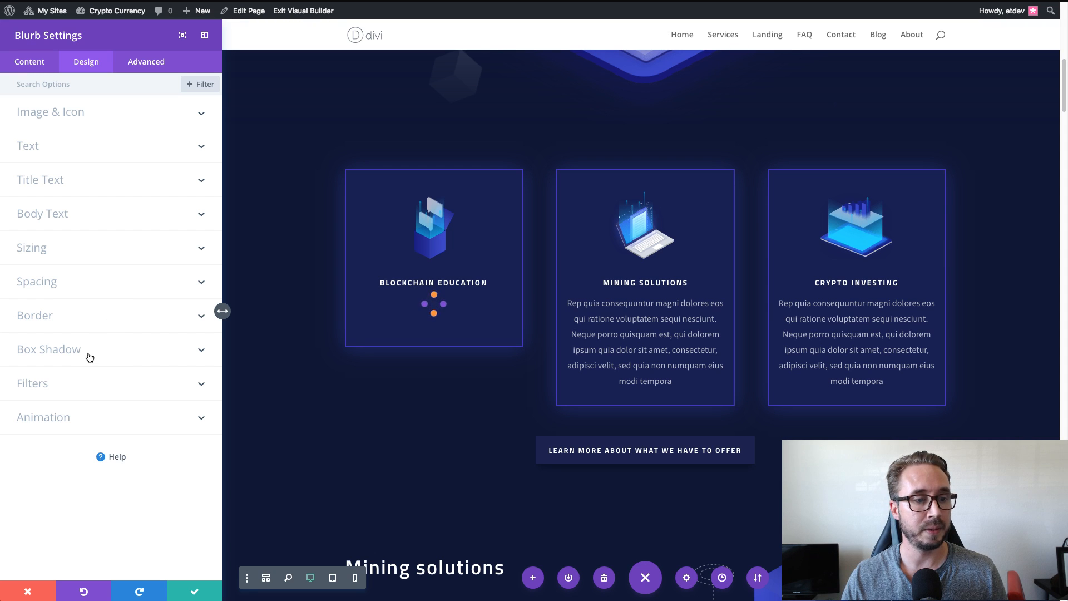
pyautogui.click(91, 292)
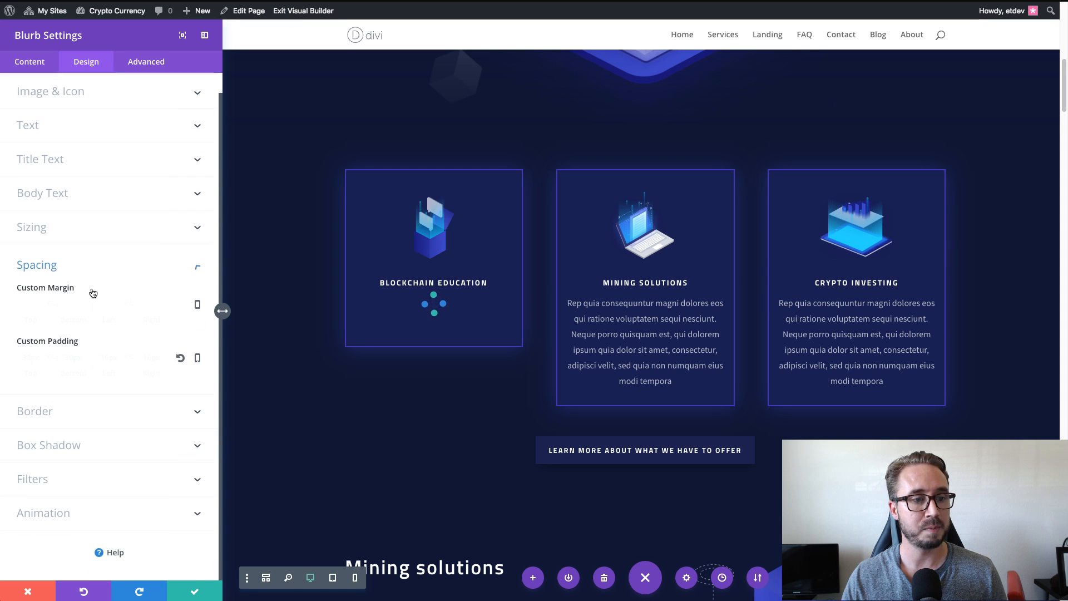
pyautogui.rightClick(46, 346)
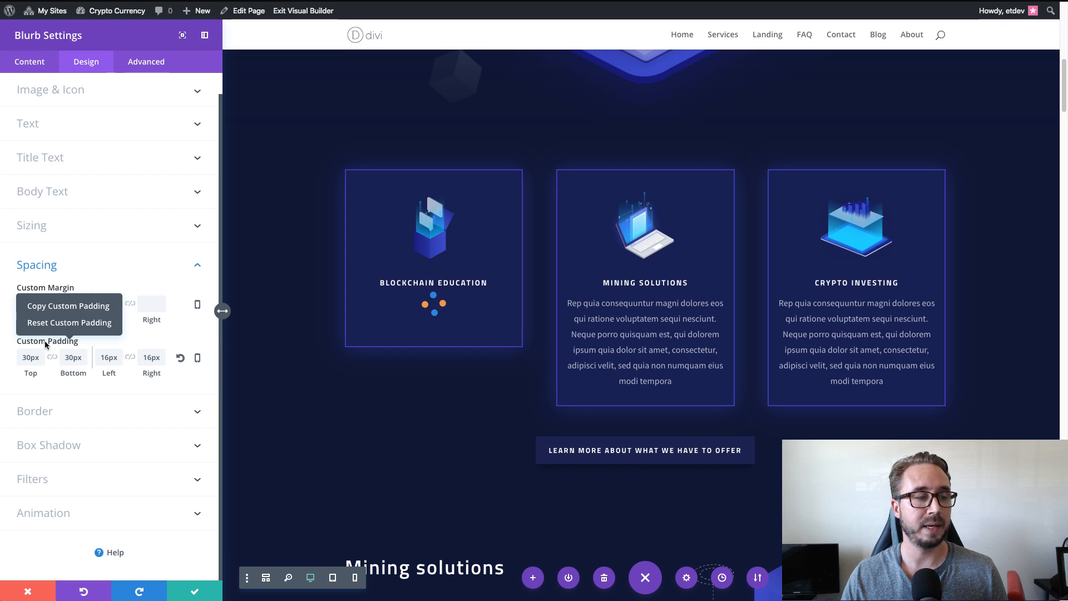
pyautogui.click(80, 323)
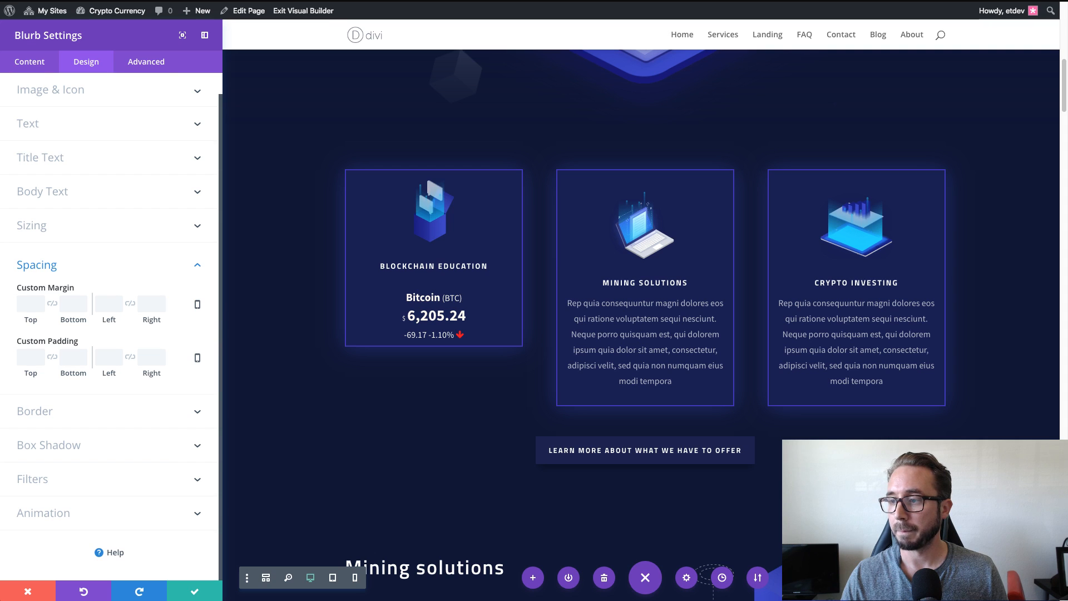
# Remove the image from the Blockchain Education blurb.
pyautogui.click(29, 64)
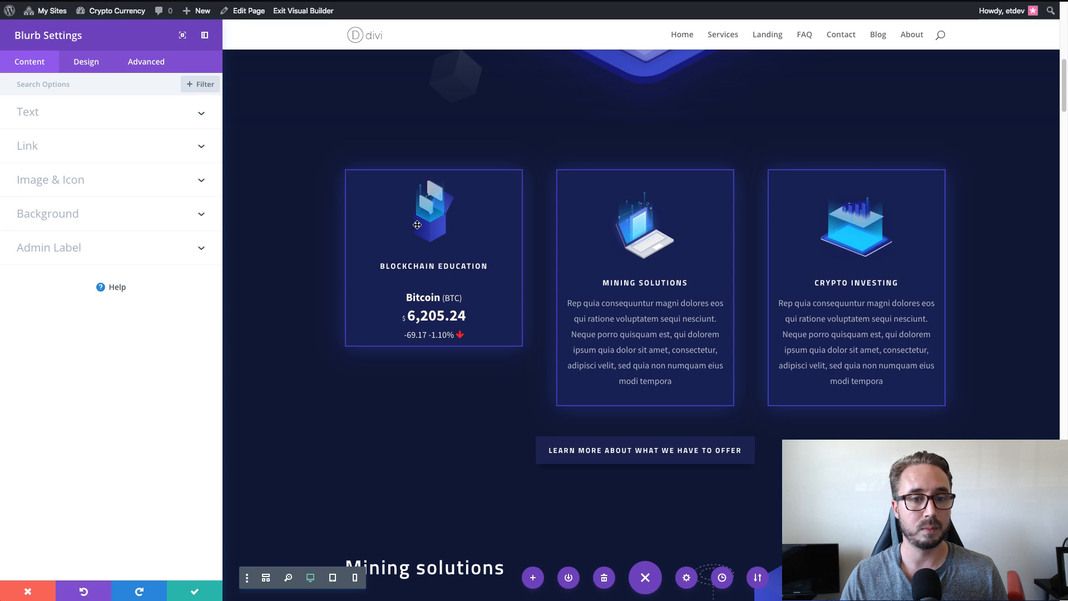
pyautogui.click(86, 64)
pyautogui.click(34, 64)
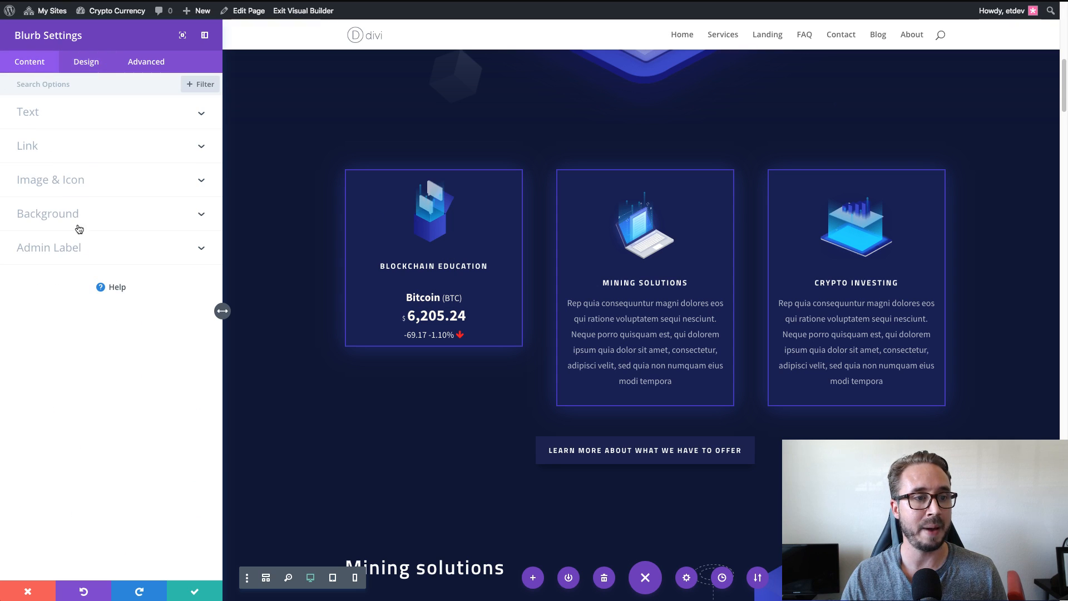
pyautogui.click(78, 181)
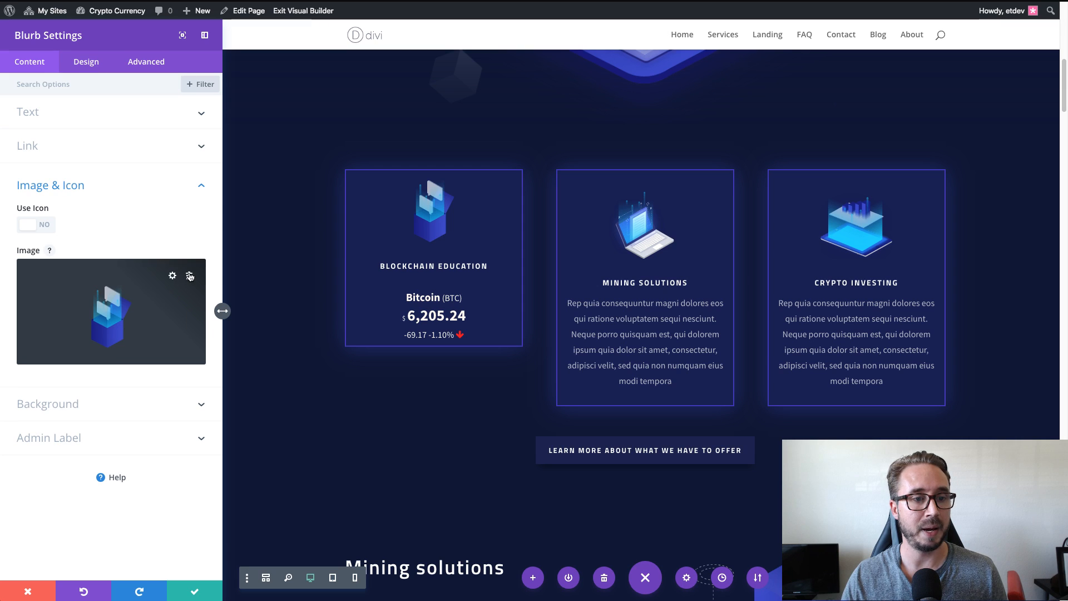
pyautogui.click(190, 277)
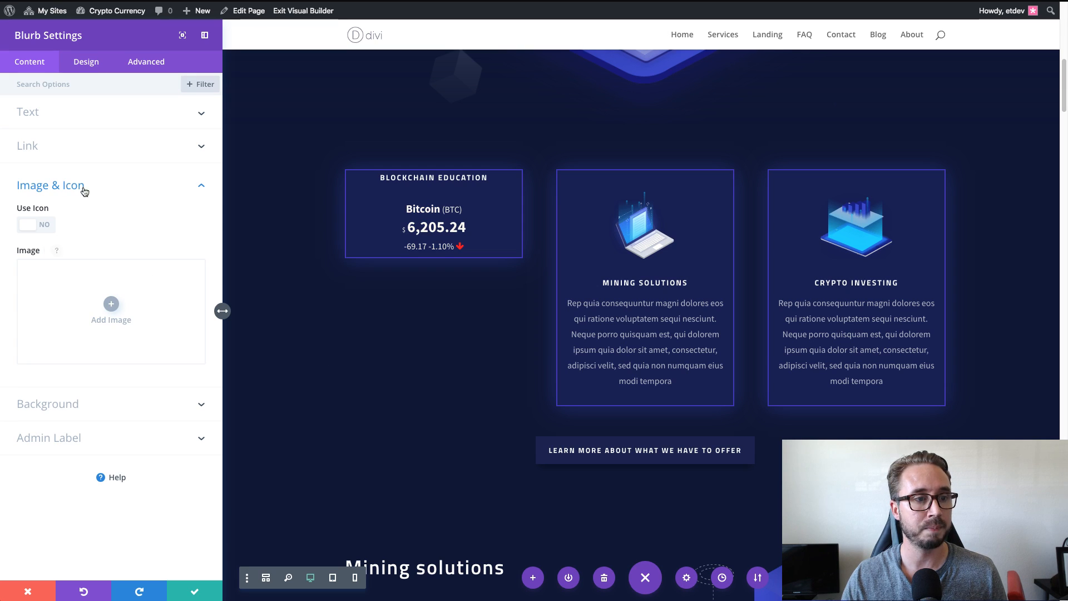
# Clear the blurb's title text "Blockchain Education" and save the module settings.
pyautogui.click(100, 135)
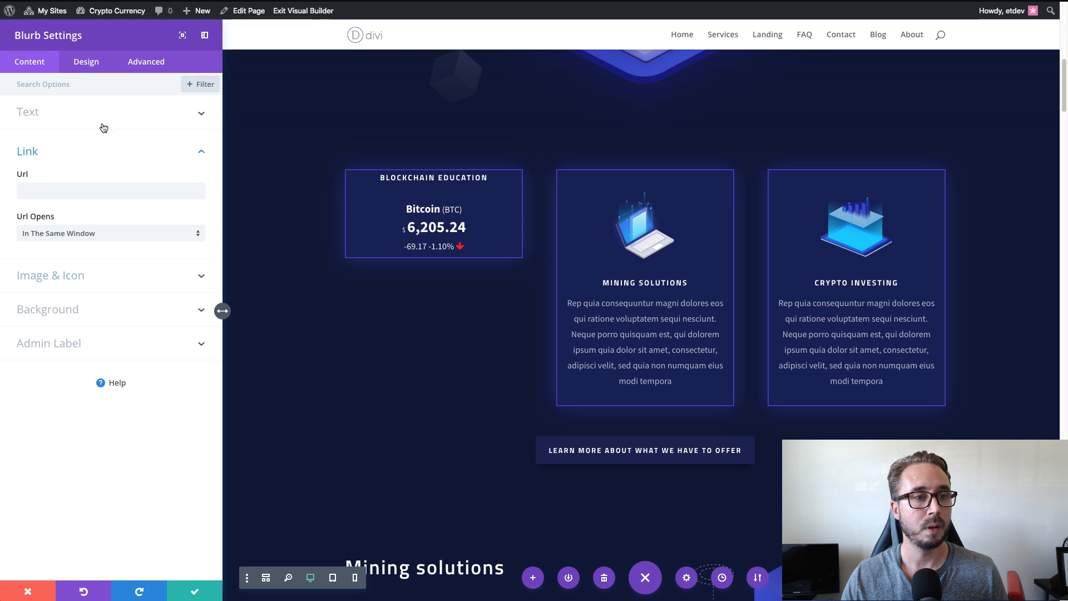
pyautogui.click(103, 123)
pyautogui.moveTo(117, 154); pyautogui.dragTo(21, 152)
pyautogui.press('BackSpace')
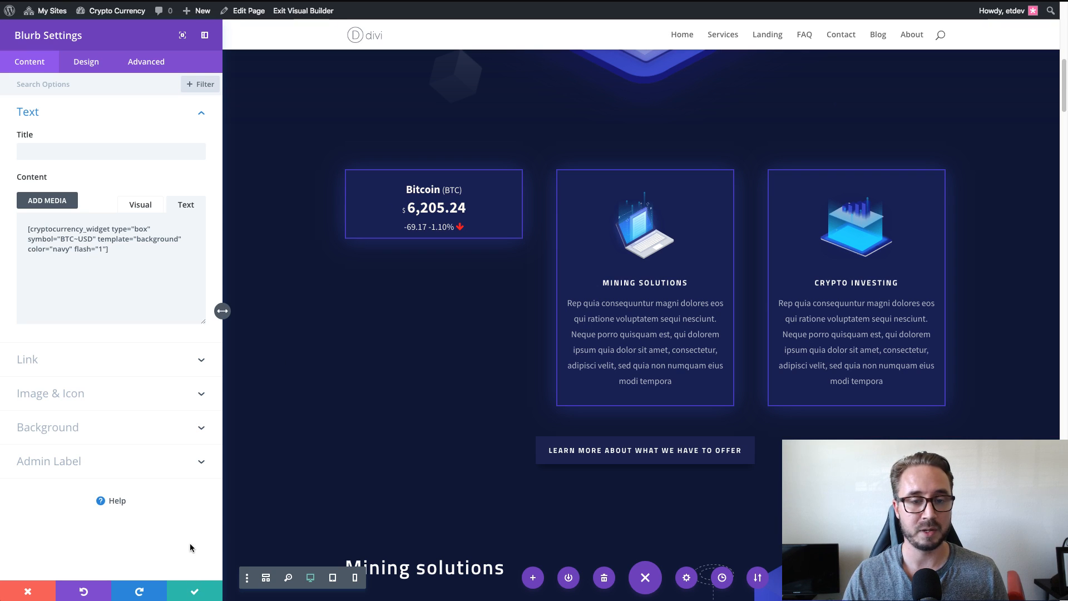
pyautogui.click(196, 591)
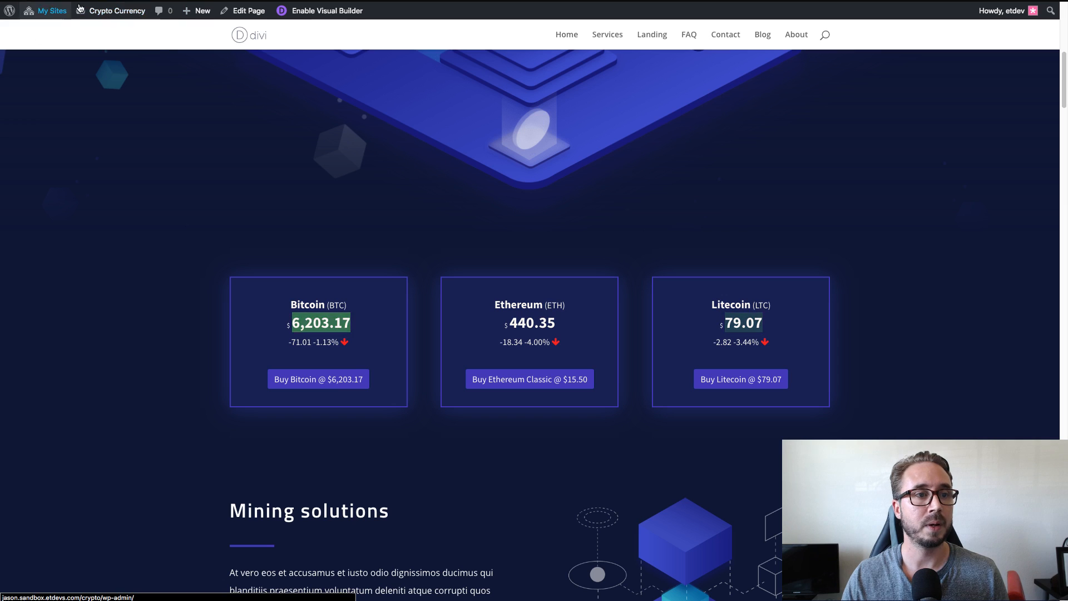
# Comment out the .pcw-box and .pcw-button navy rules in the theme's Additional CSS with /* */ and publish the change.
pyautogui.moveTo(103, 11)
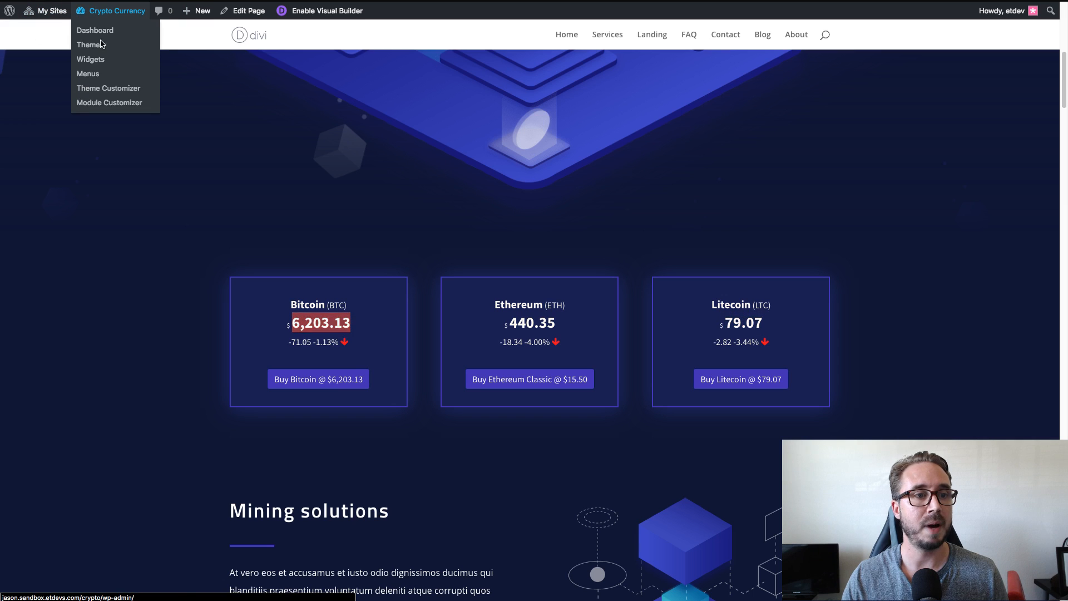
pyautogui.click(102, 89)
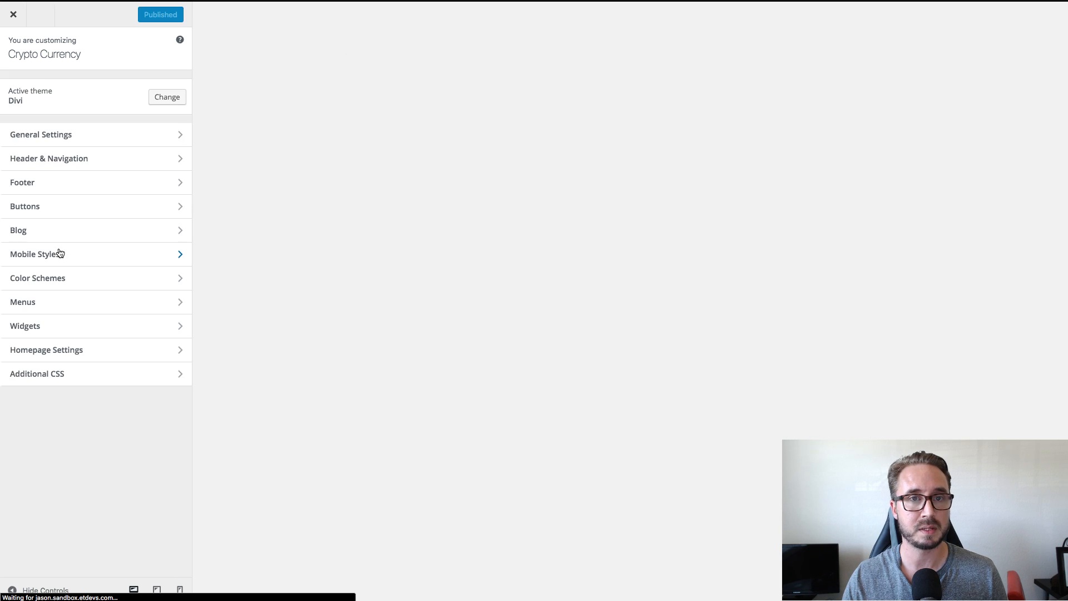
pyautogui.click(79, 379)
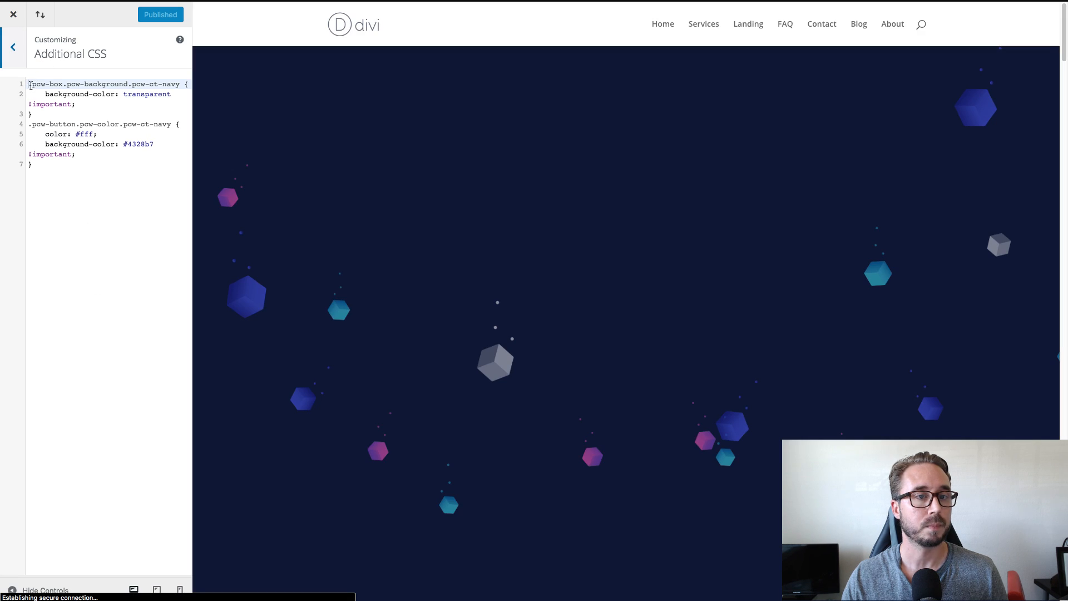
pyautogui.write('/*')
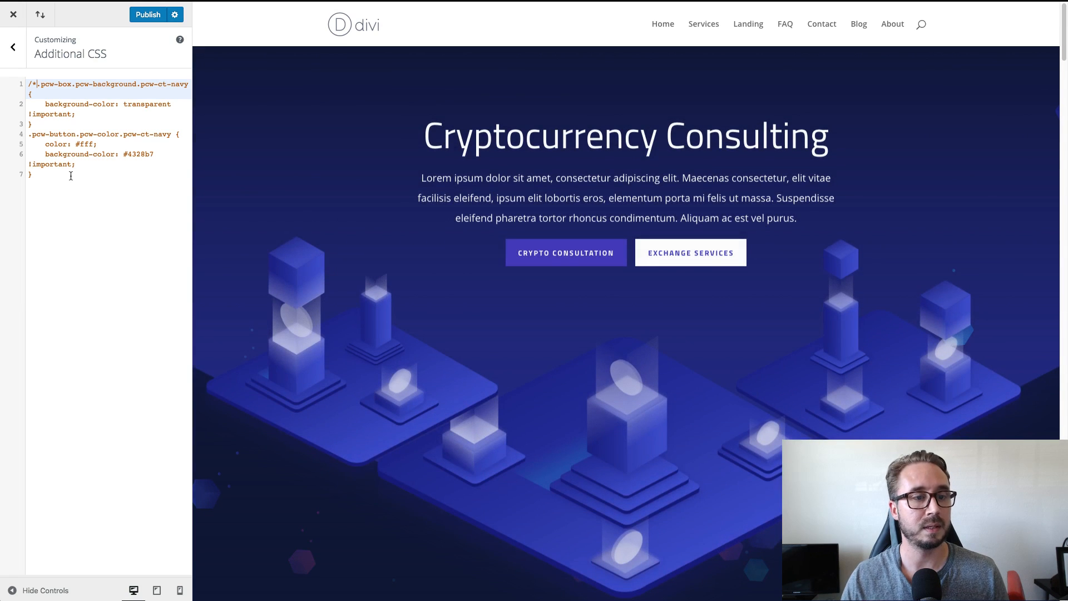
pyautogui.click(71, 175)
pyautogui.write('*')
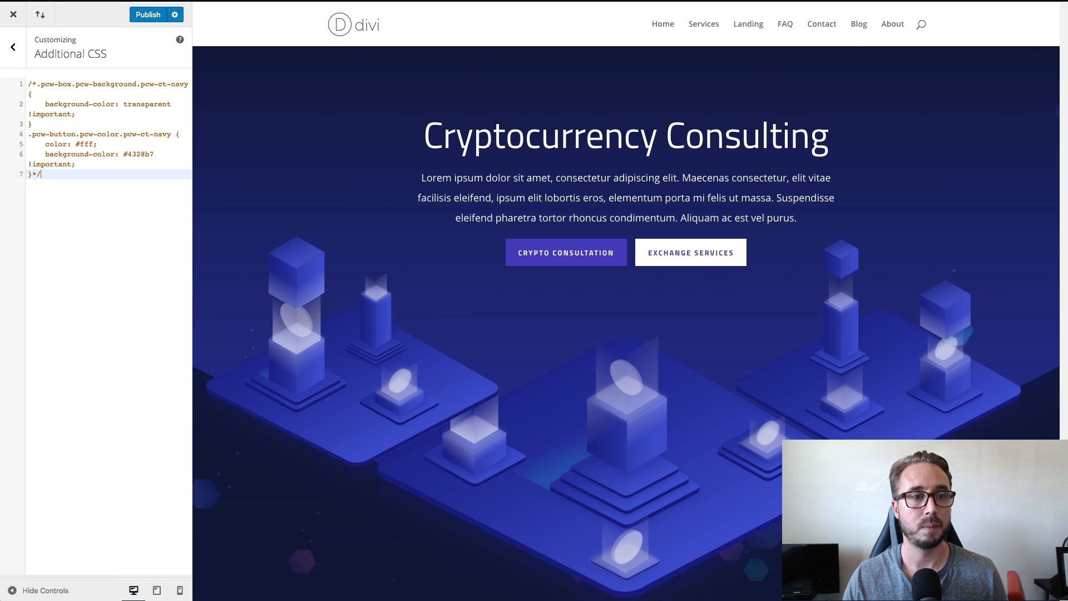
pyautogui.click(149, 15)
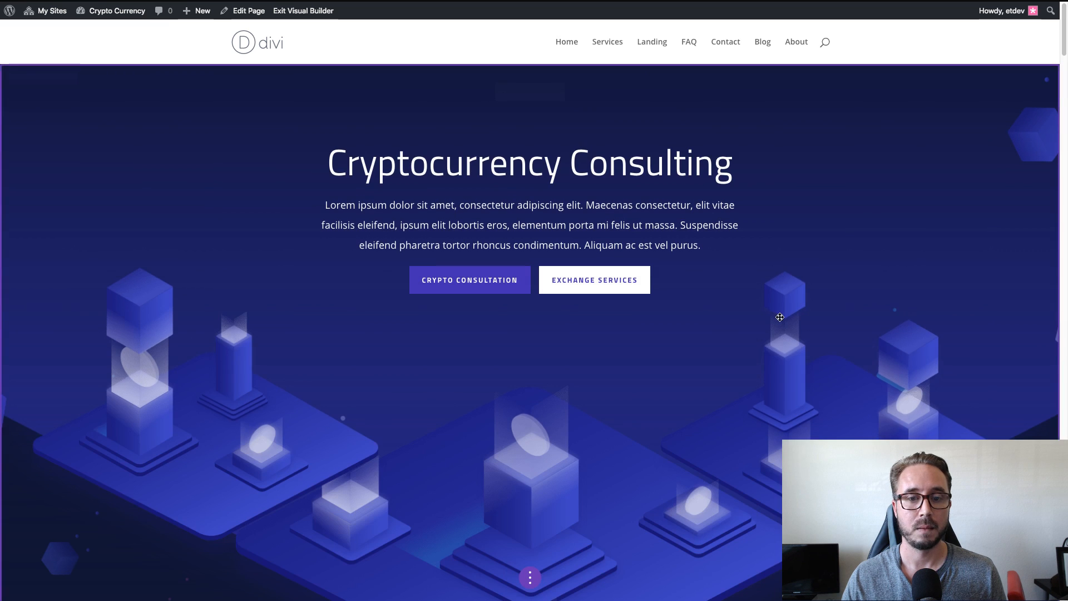
# Examine the Body Text design options of the Bitcoin price blurb on the landing page, including font, color, size and line height.
pyautogui.scroll(-6, 718, 330)
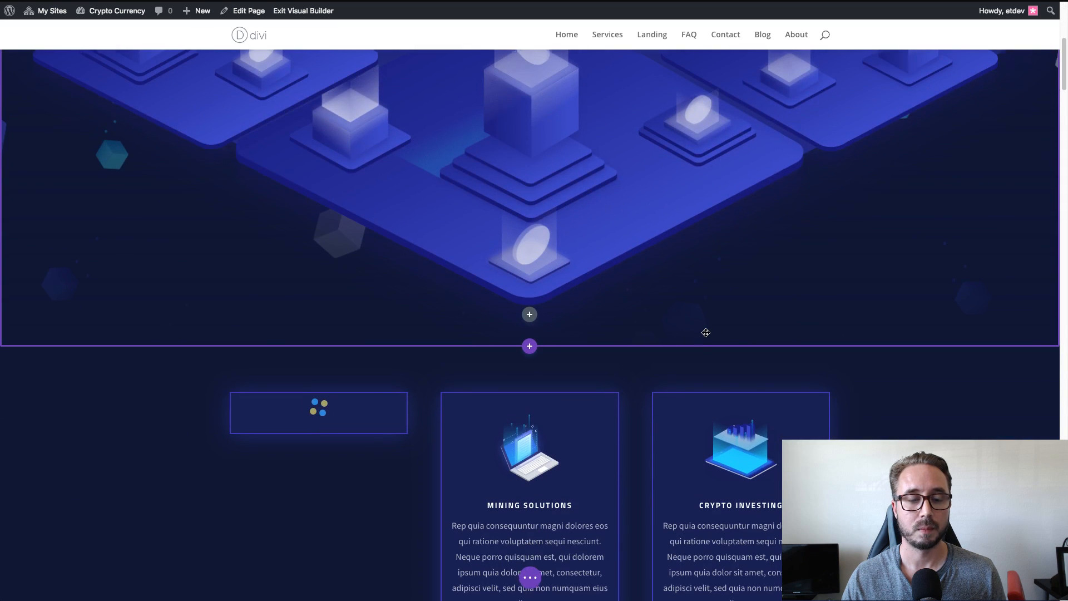
pyautogui.scroll(-3, 705, 332)
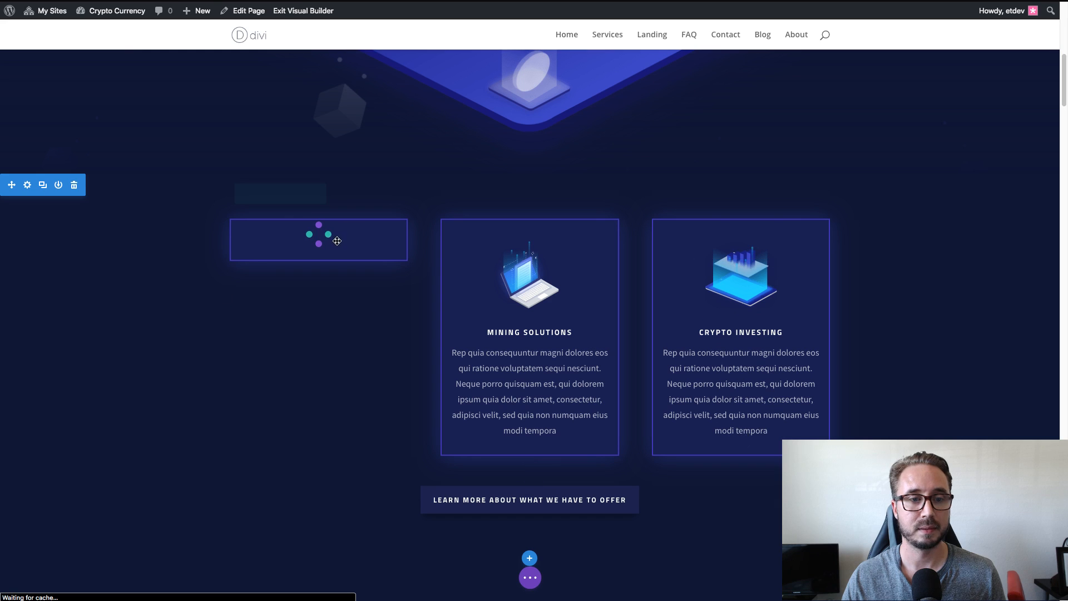
pyautogui.click(303, 226)
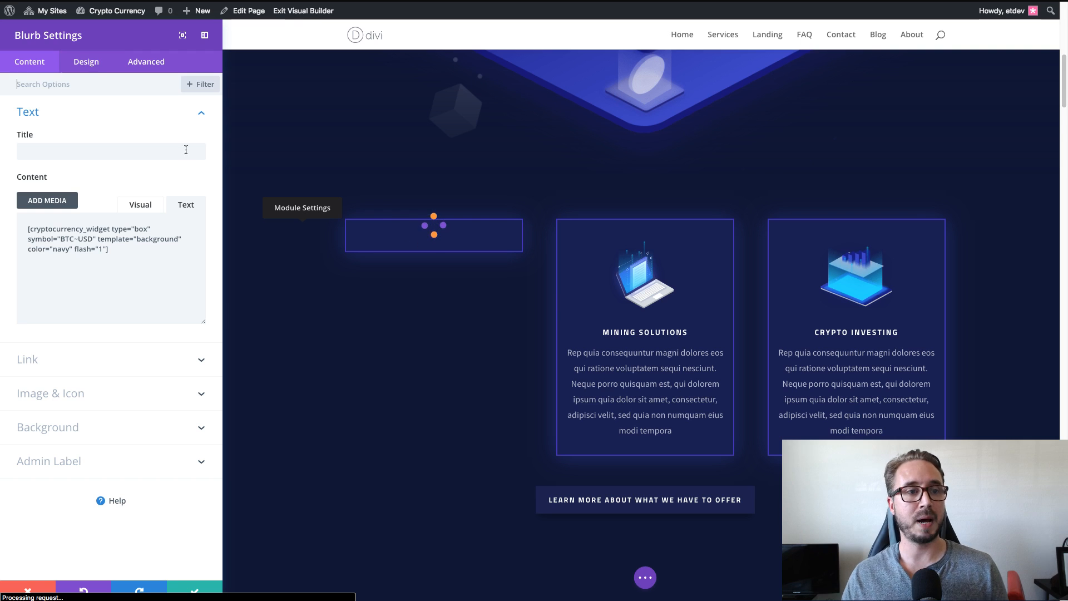
pyautogui.click(87, 70)
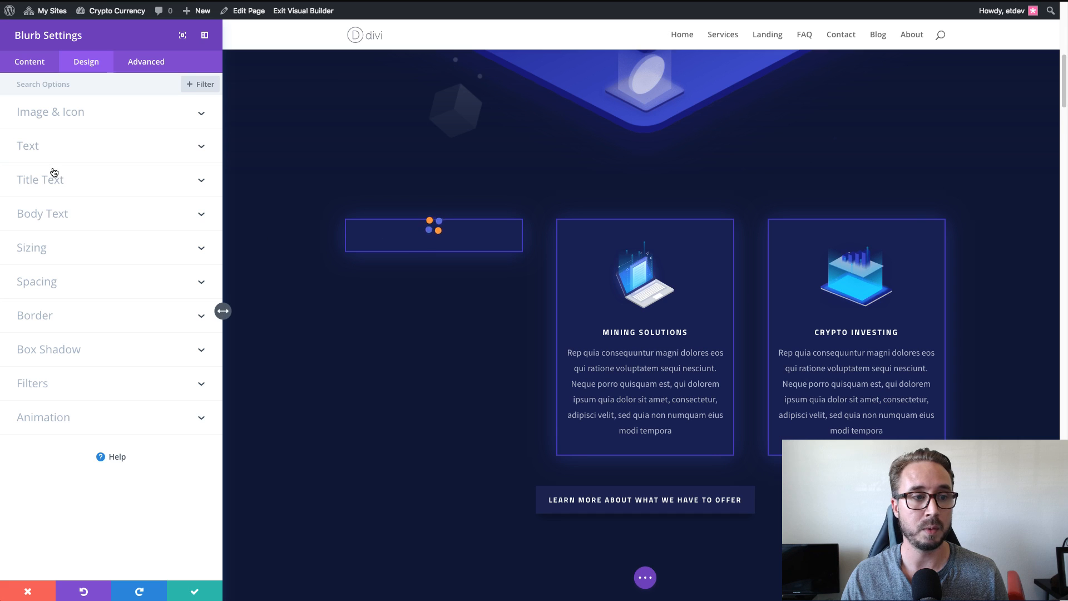
pyautogui.click(113, 220)
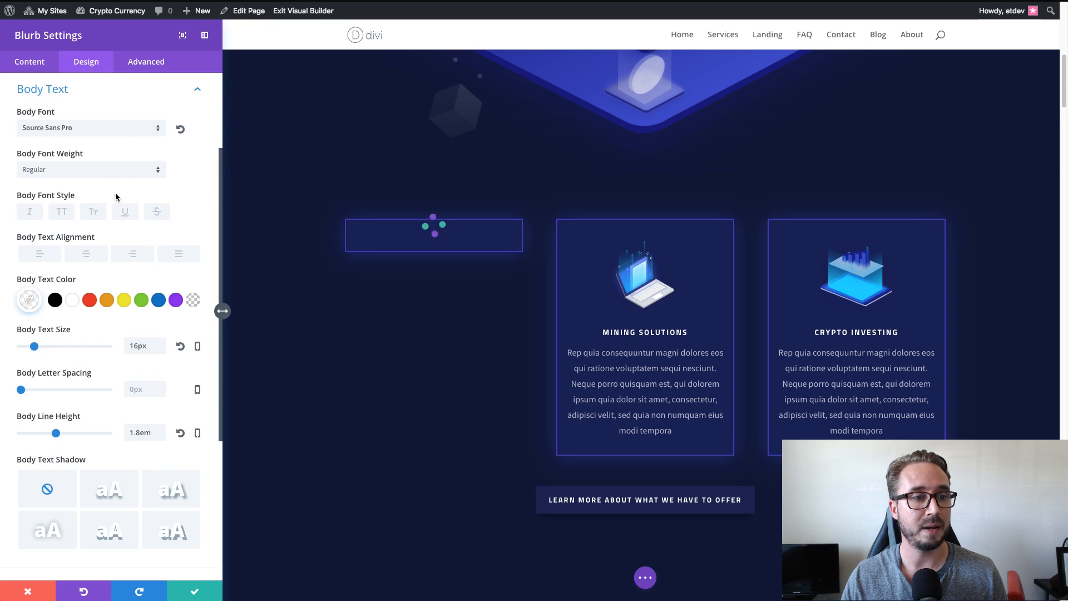
pyautogui.scroll(1, 71, 121)
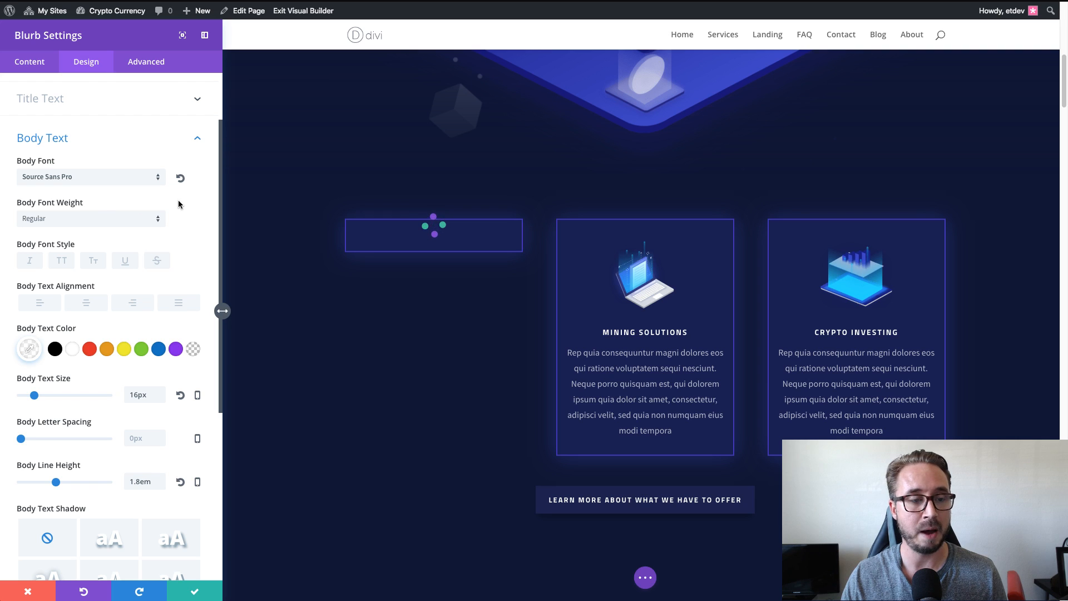
pyautogui.scroll(-1, 139, 331)
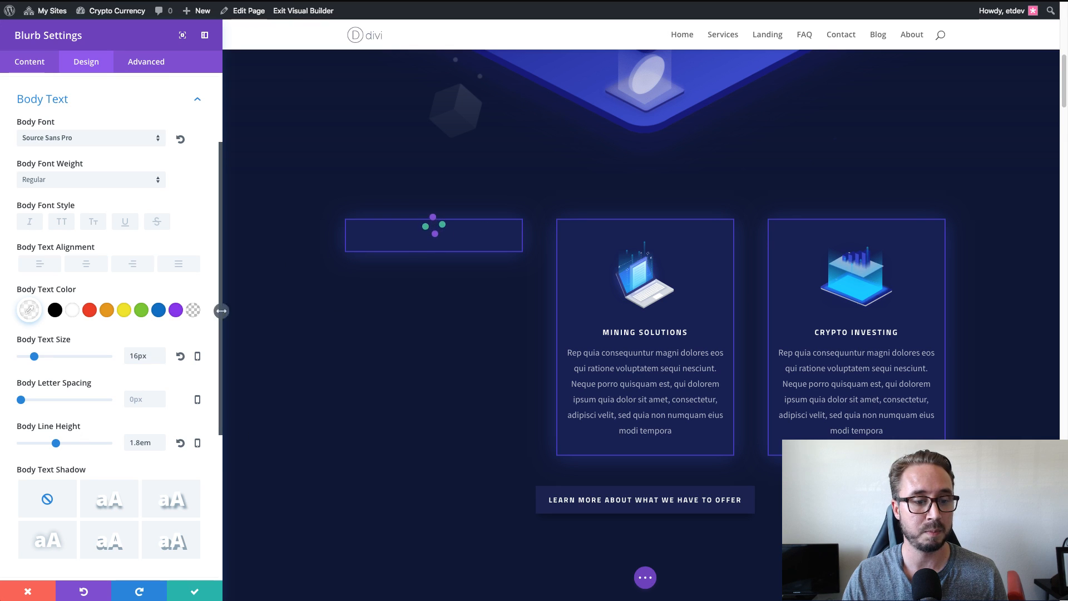
pyautogui.click(179, 595)
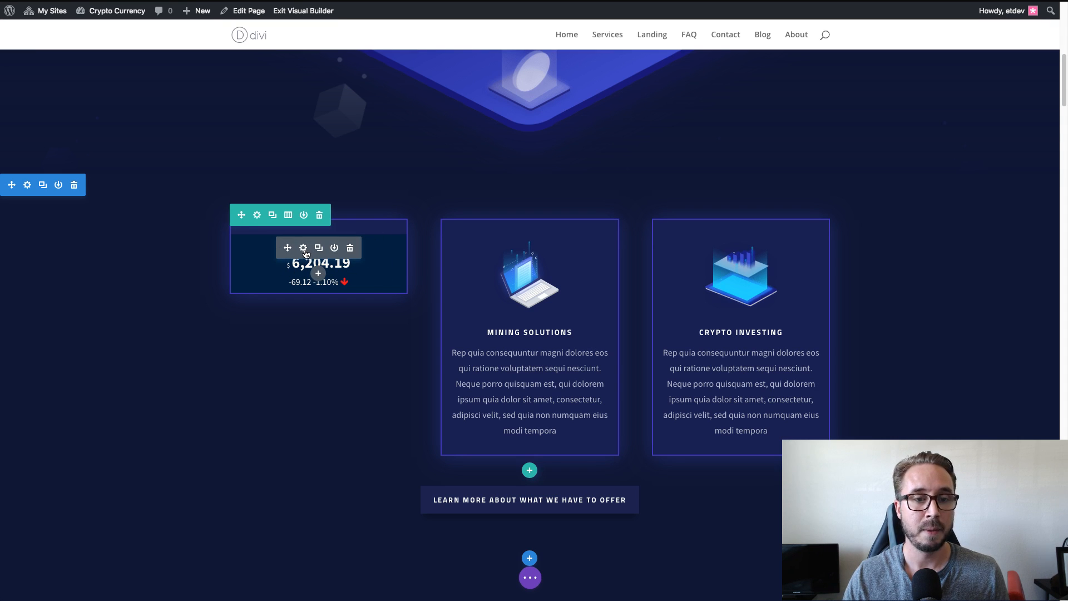
# Check the shortcode in the Bitcoin blurb's content, close its settings and return to the Card widget's configuration page.
pyautogui.click(303, 248)
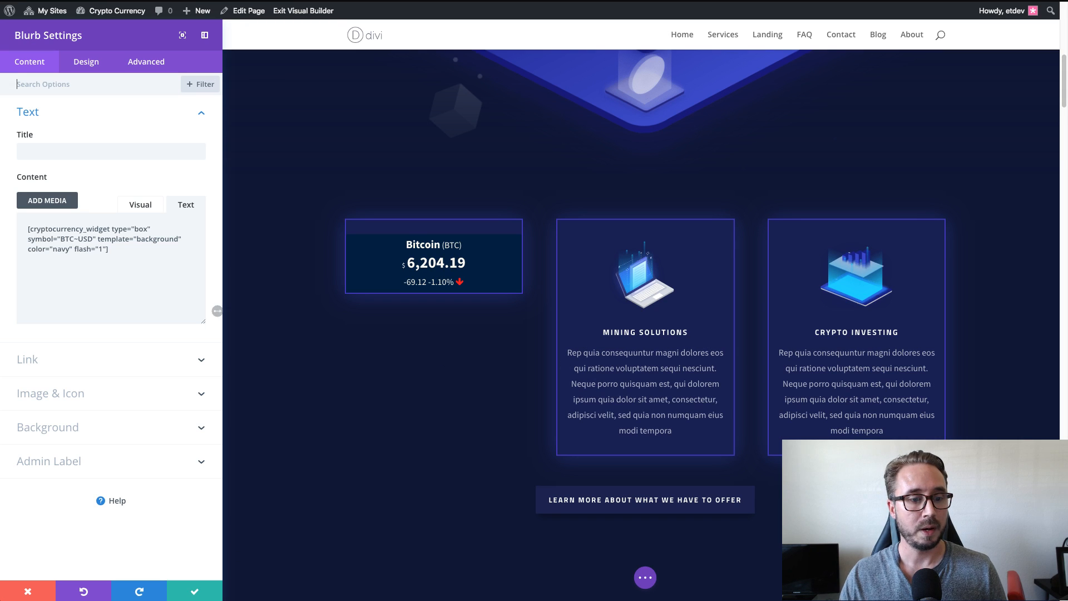
pyautogui.click(193, 595)
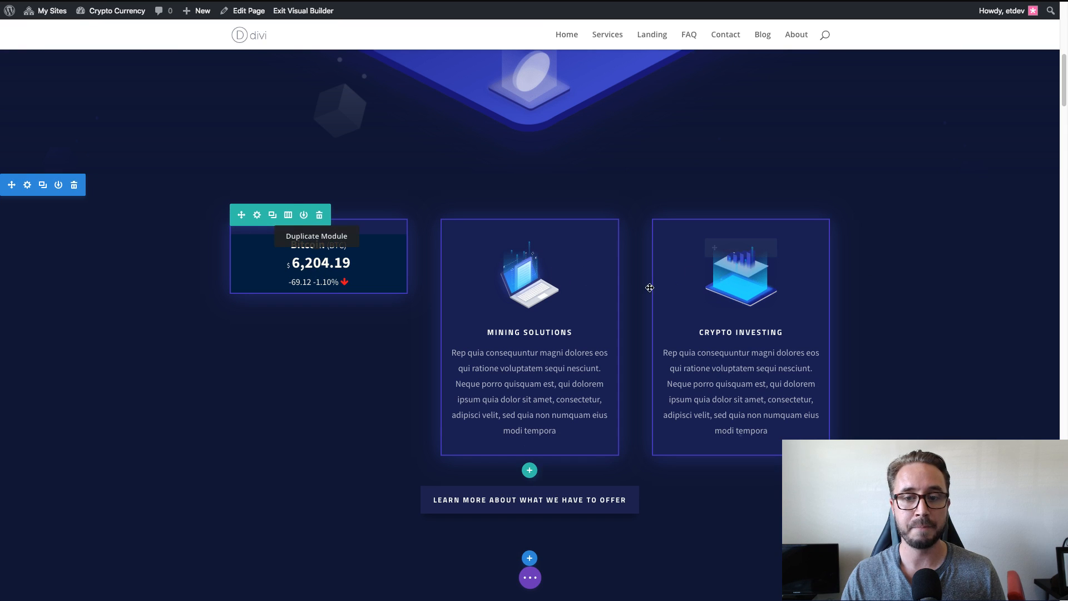
pyautogui.press('super+Tab')
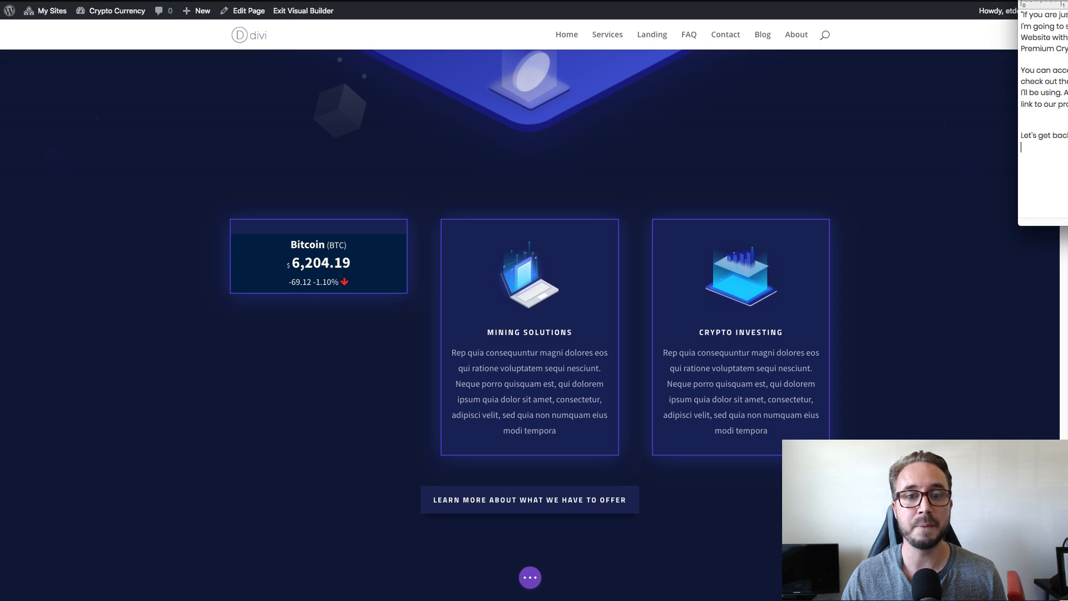
pyautogui.press('super+Tab')
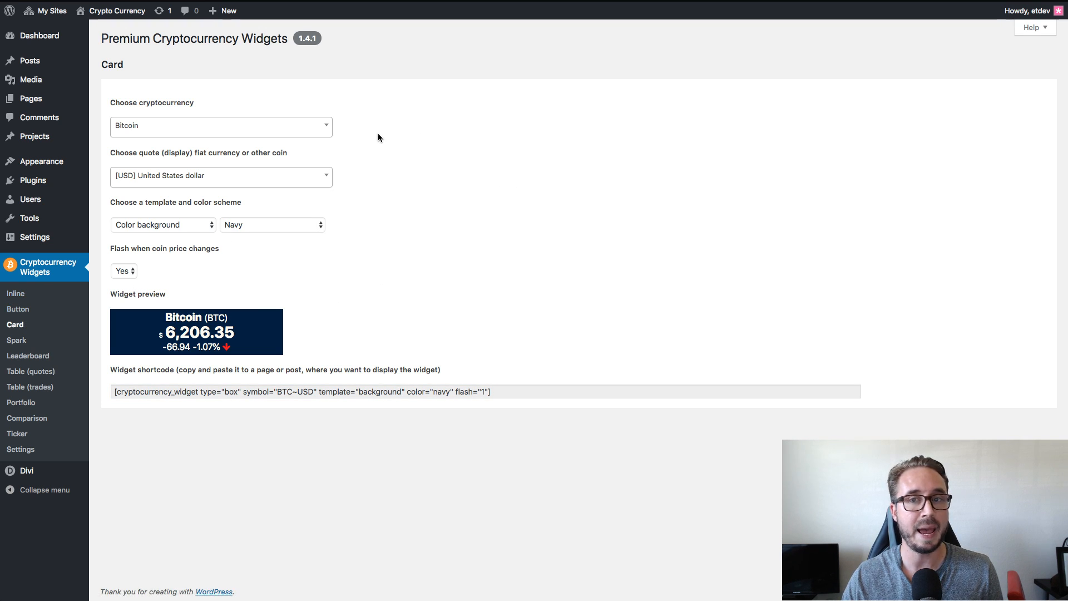
# Search the Card widget's cryptocurrency choices for "ether" and look through the matching coins.
pyautogui.click(289, 132)
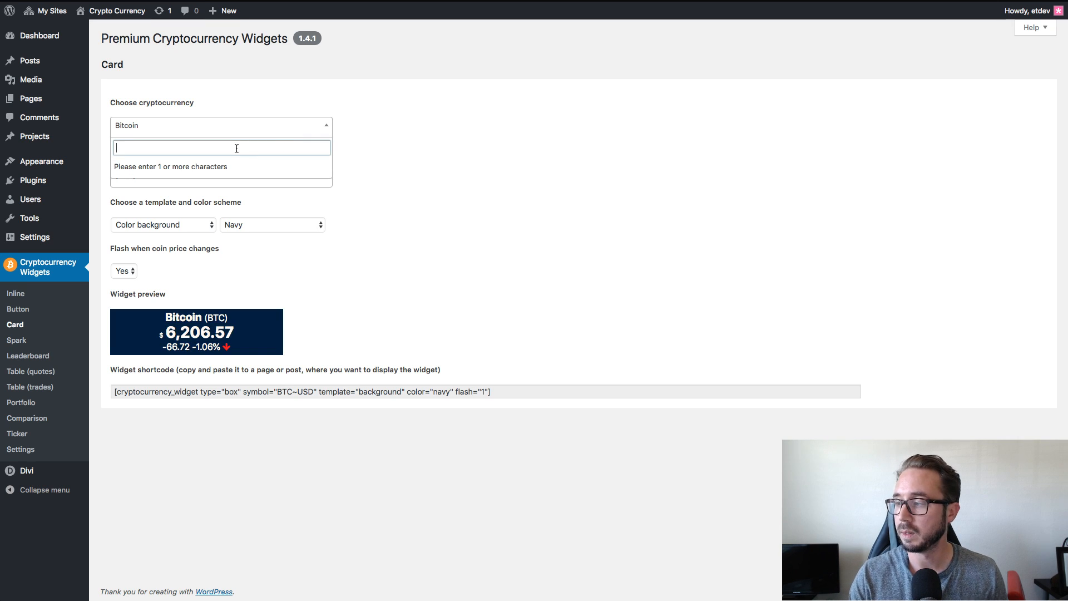
pyautogui.write('e')
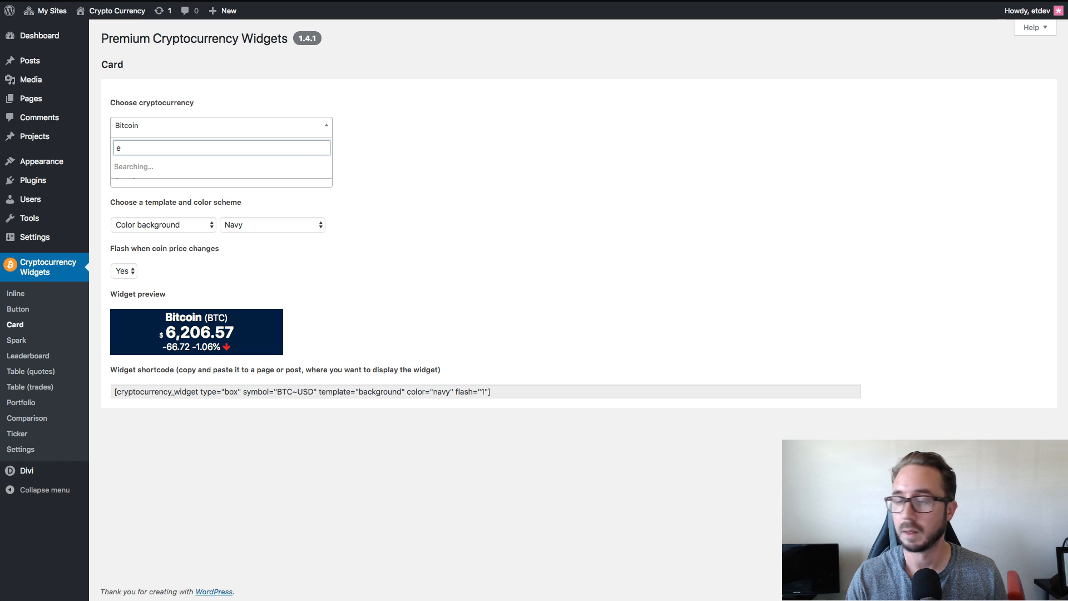
pyautogui.write('ther')
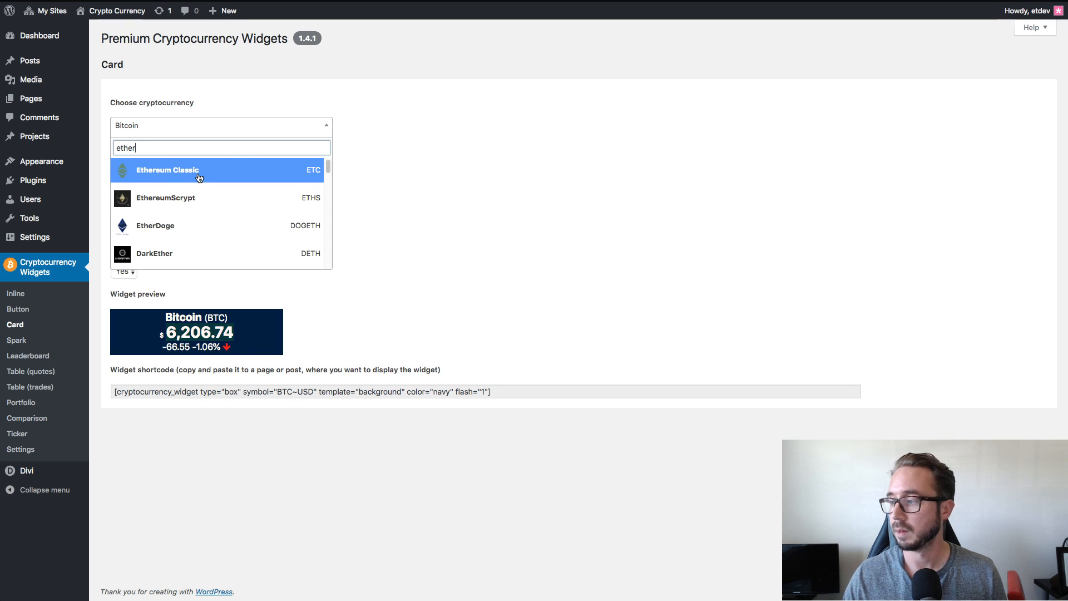
pyautogui.scroll(-1, 226, 198)
pyautogui.scroll(-5, 225, 198)
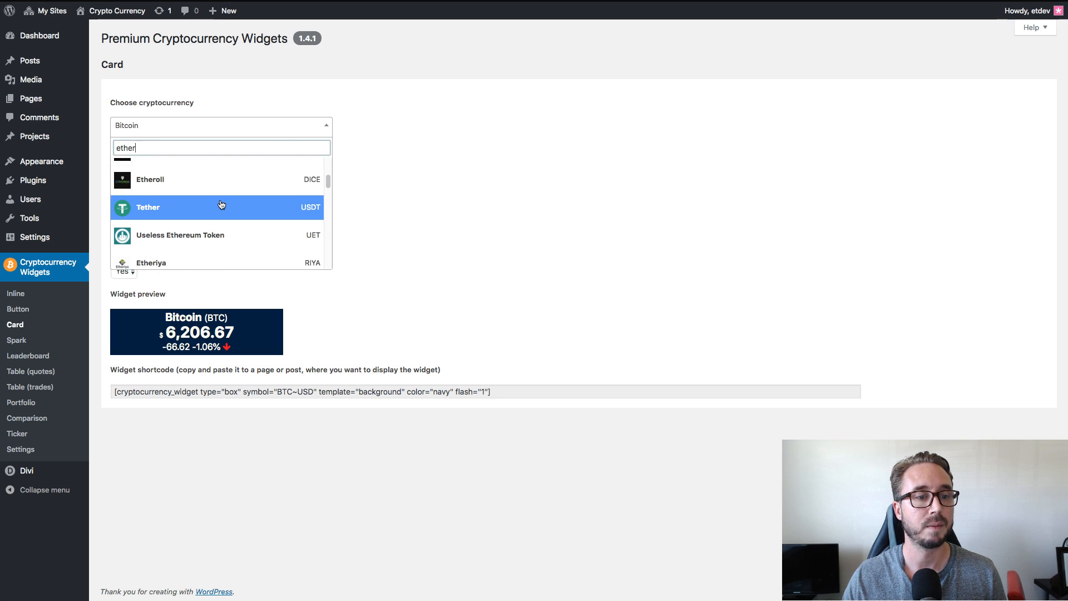
pyautogui.scroll(6, 221, 205)
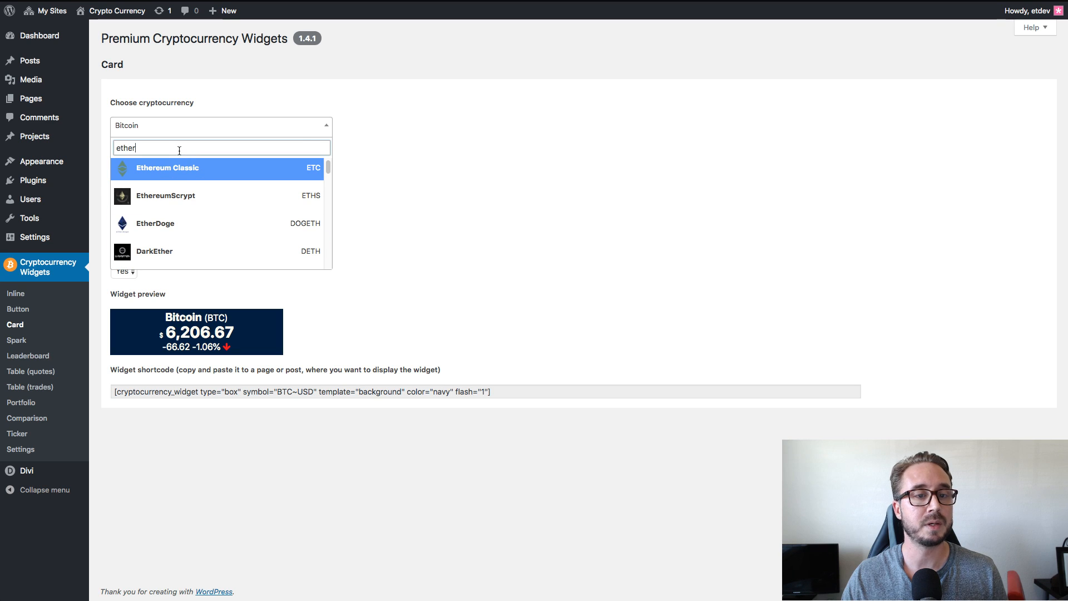
# Search the coin choices for "ETH" instead and choose Ethereum Classic as the Card widget's cryptocurrency.
pyautogui.press('BackSpace')
pyautogui.press('BackSpace')
pyautogui.press('BackSpace')
pyautogui.press('BackSpace')
pyautogui.press('BackSpace')
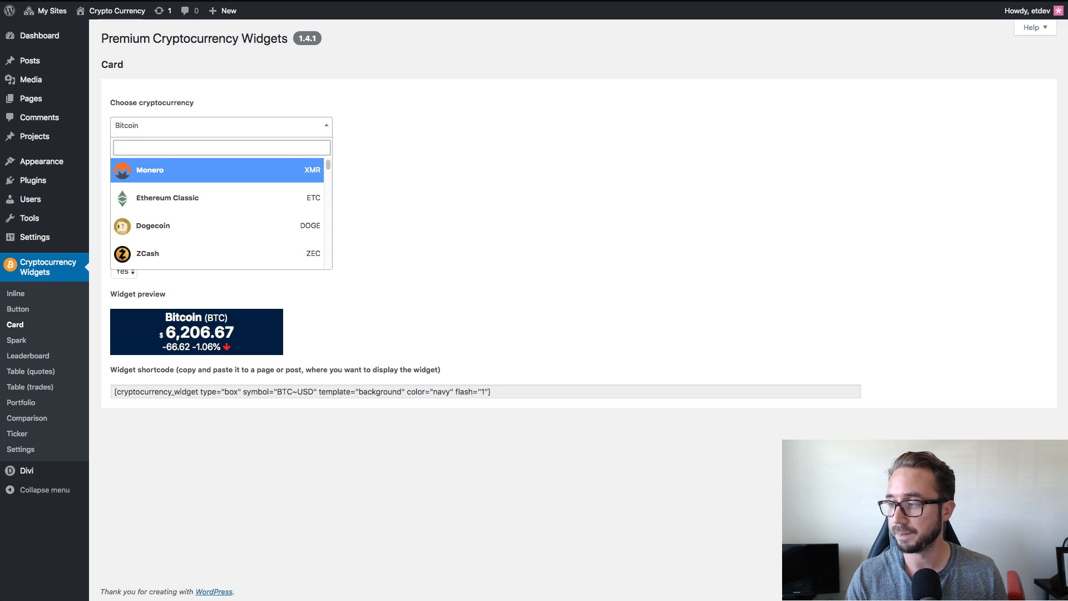
pyautogui.write('ETH')
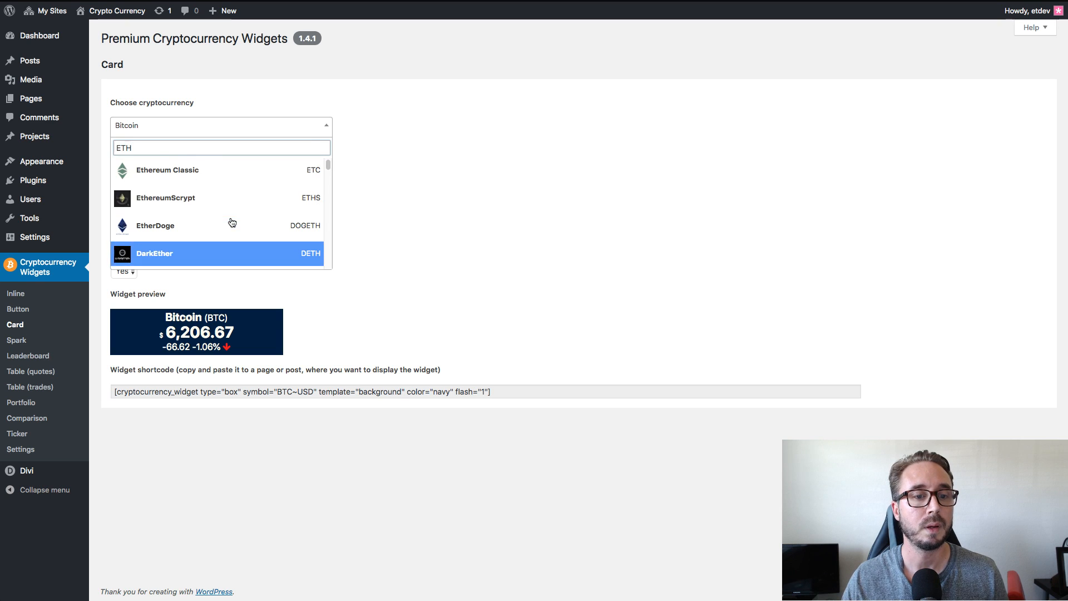
pyautogui.click(222, 170)
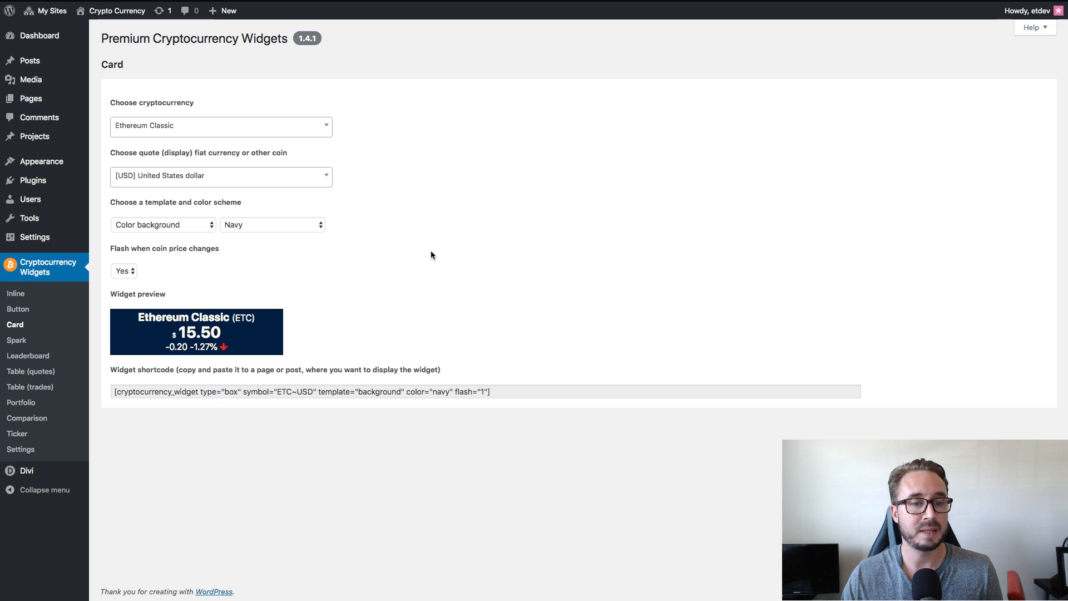
pyautogui.click(514, 393)
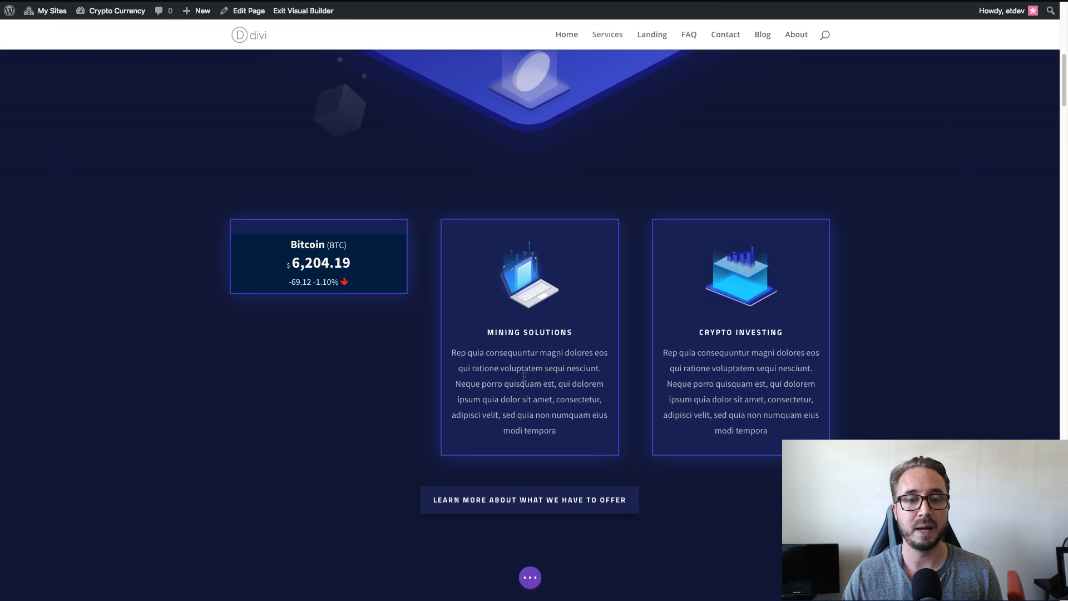
# Replace the Mining Solutions blurb on the landing page with a copy of the Bitcoin price blurb.
pyautogui.moveTo(523, 276)
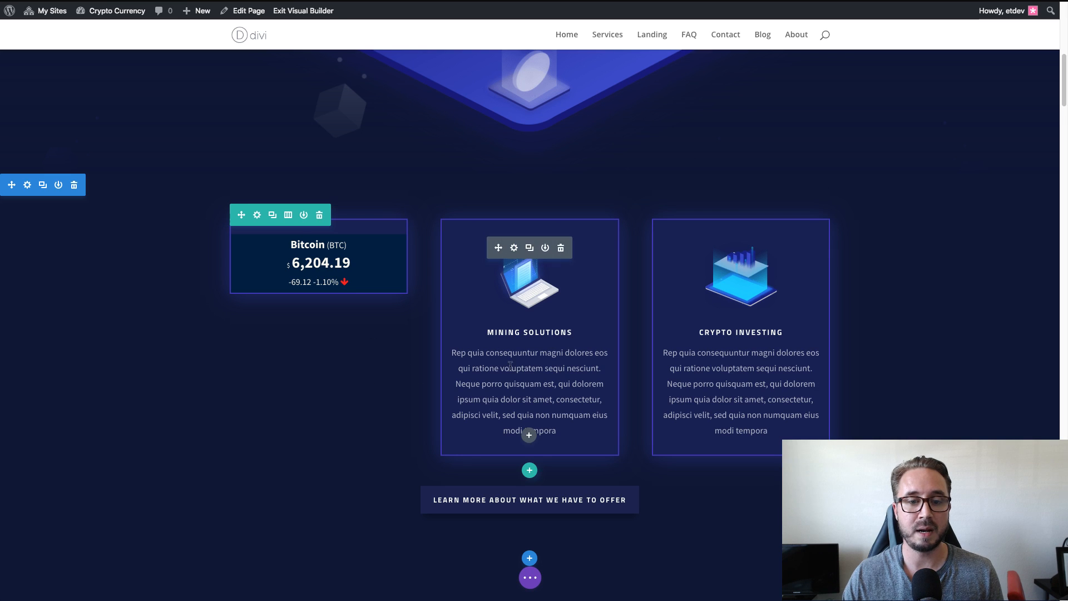
pyautogui.moveTo(315, 255)
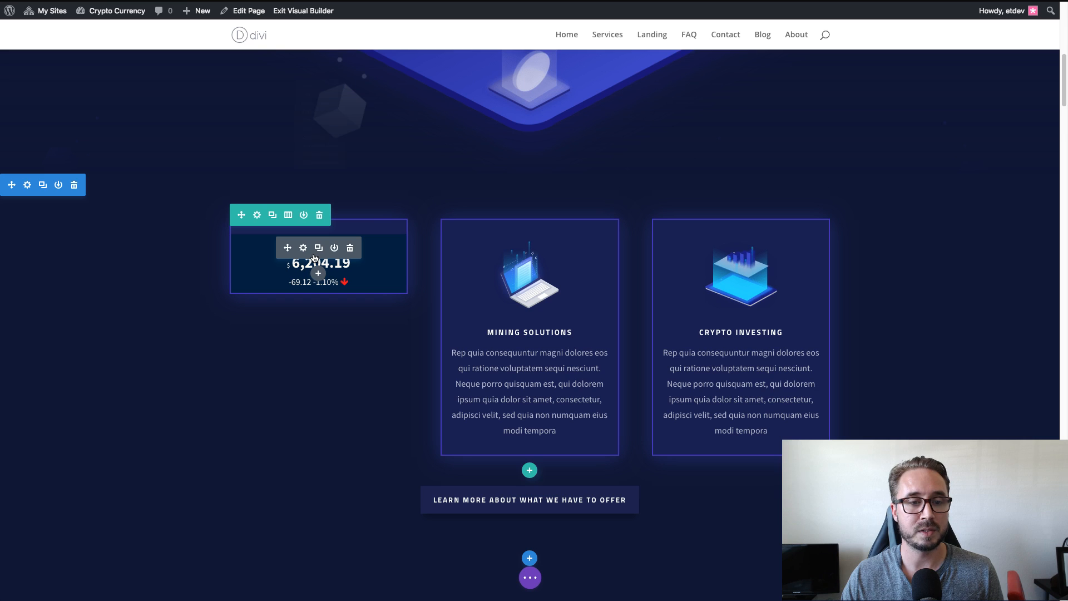
pyautogui.rightClick(317, 255)
pyautogui.click(328, 149)
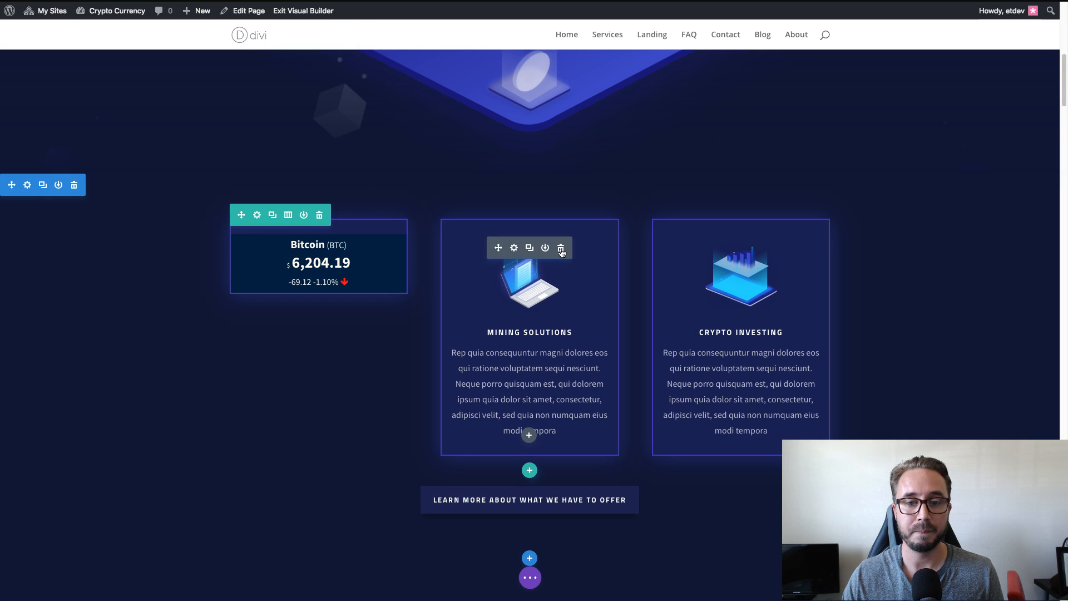
pyautogui.click(562, 250)
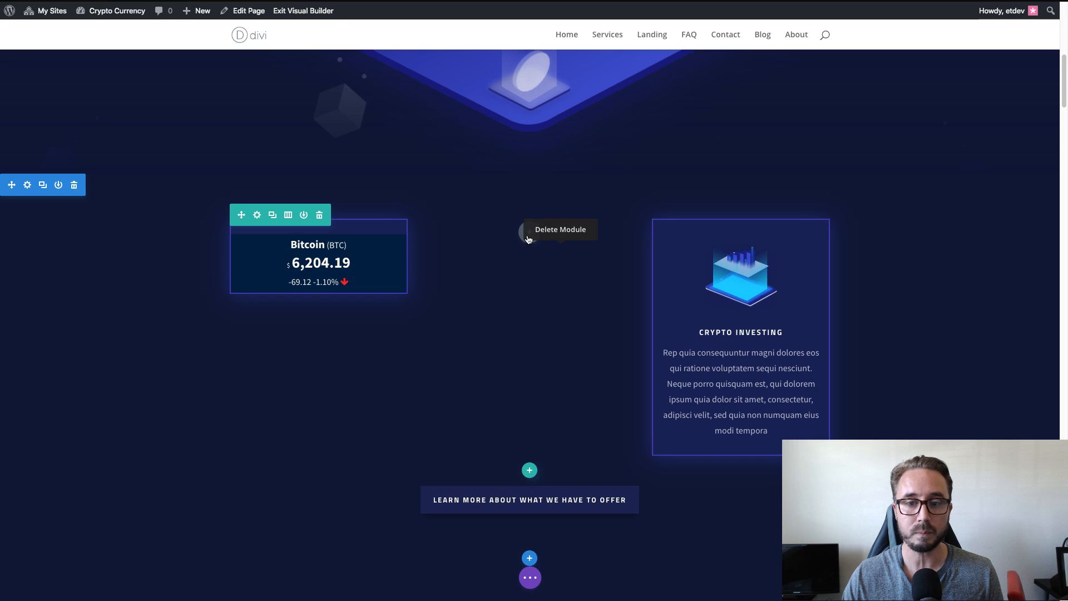
pyautogui.rightClick(528, 240)
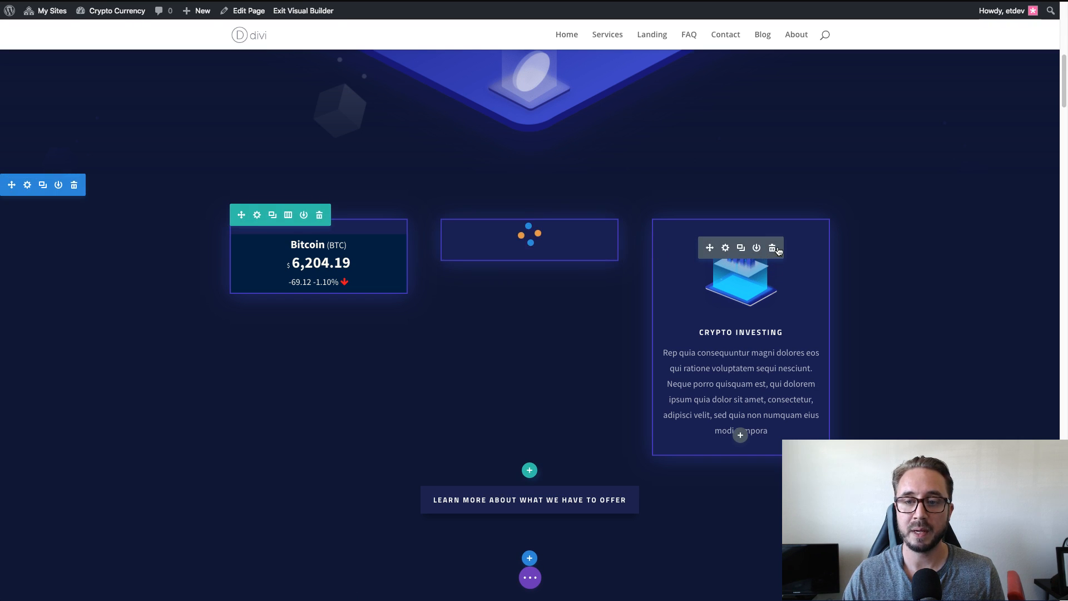
# Delete the Crypto Investing blurb and paste the copied Bitcoin price blurb in its place.
pyautogui.click(771, 247)
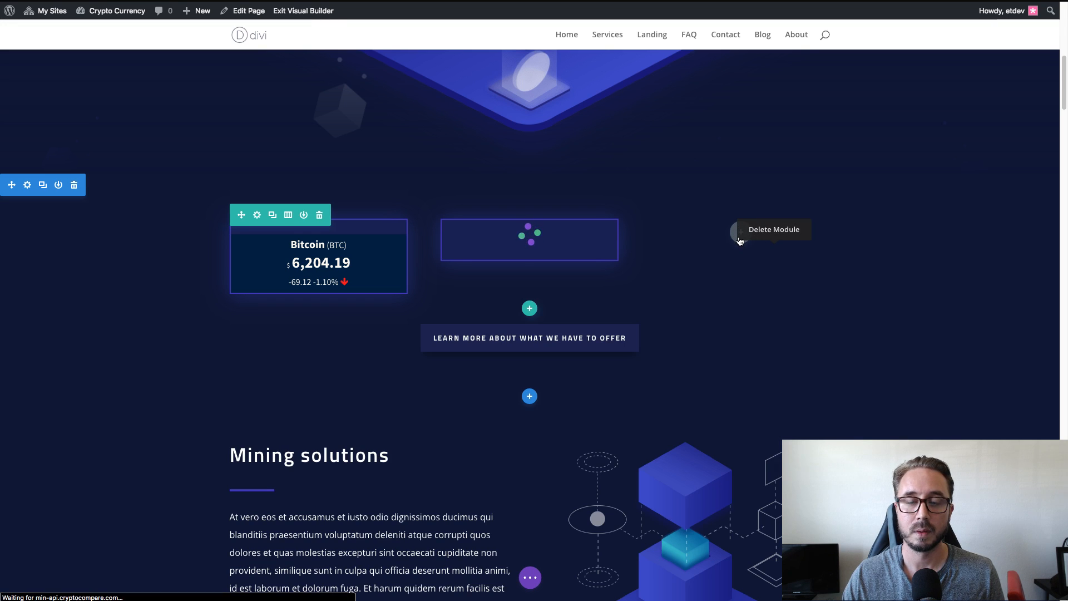
pyautogui.rightClick(740, 240)
pyautogui.click(733, 217)
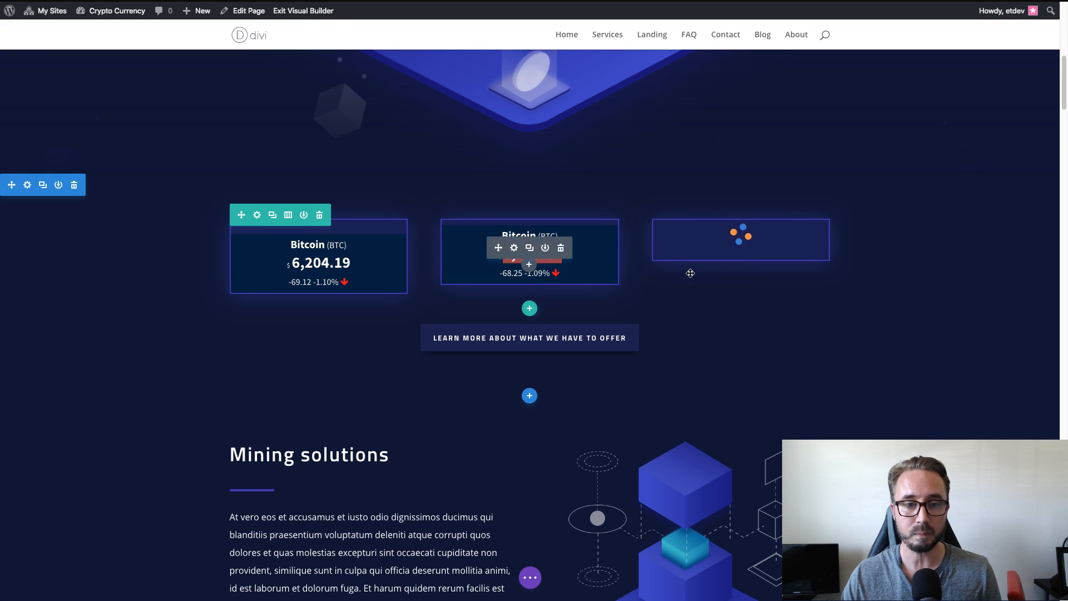
# Change the symbol in the middle blurb's shortcode to ETH~USD and save the module settings.
pyautogui.moveTo(528, 234)
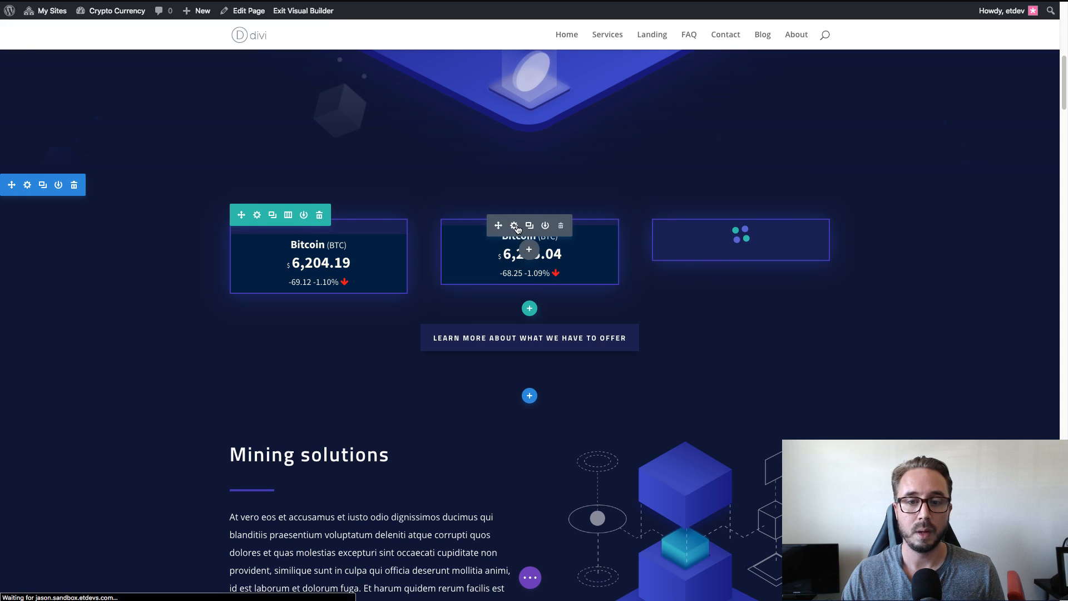
pyautogui.click(514, 225)
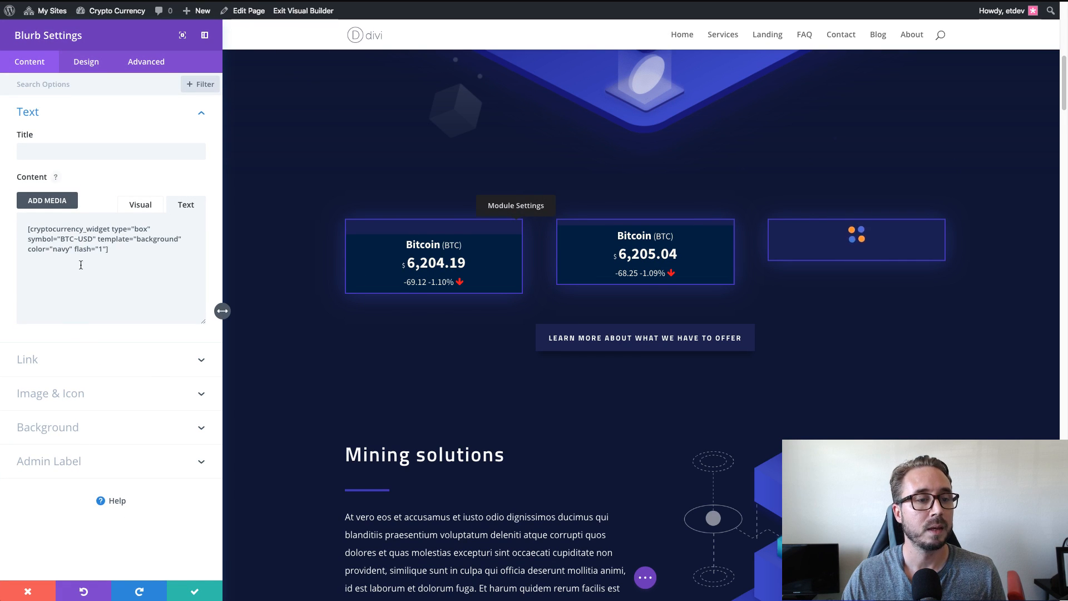
pyautogui.doubleClick(85, 239)
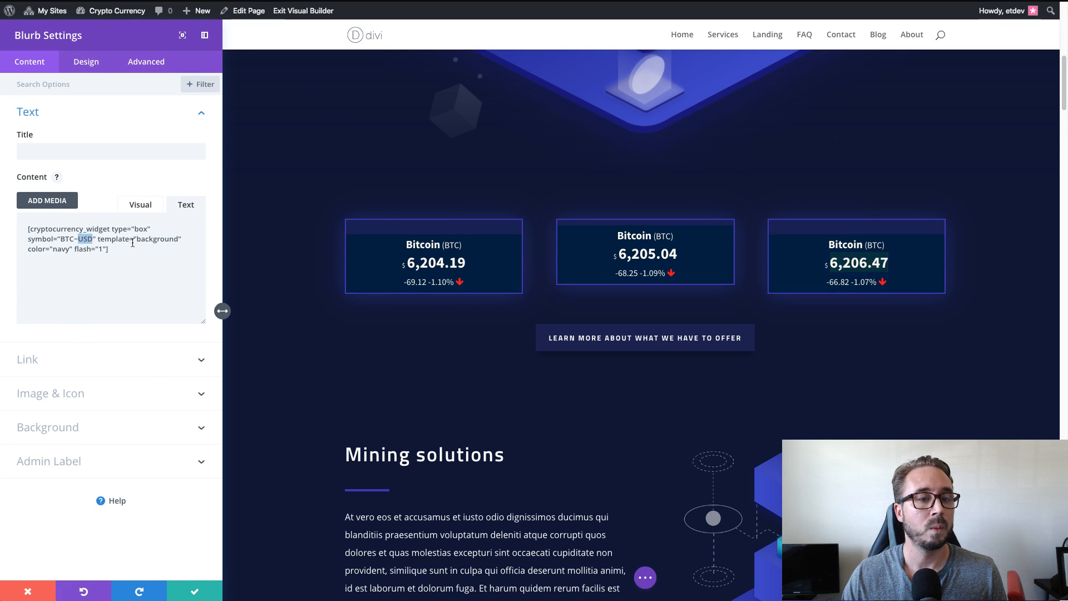
pyautogui.doubleClick(67, 239)
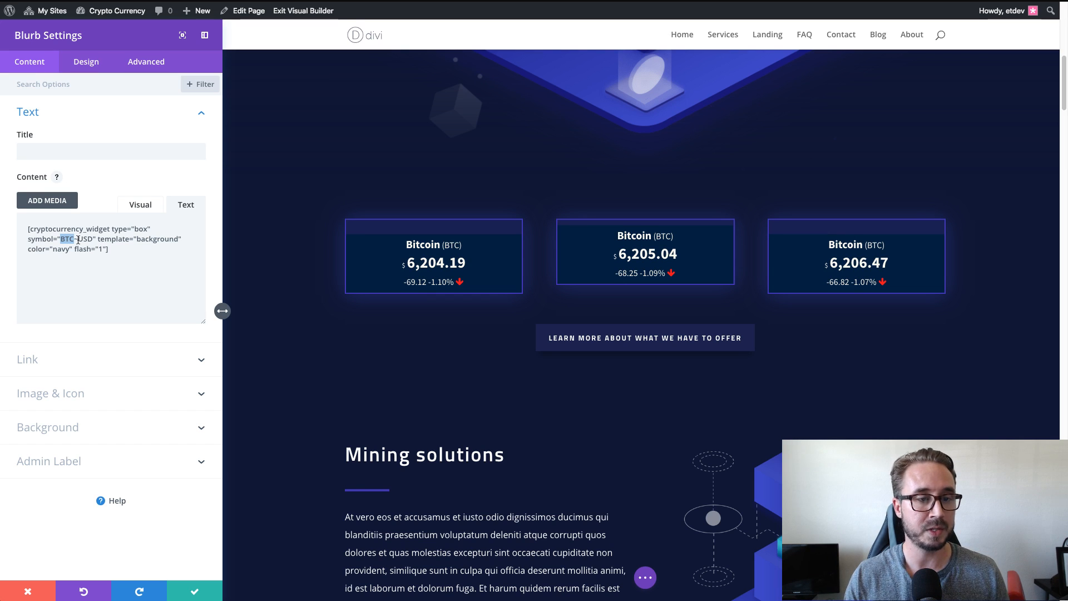
pyautogui.write('ETH')
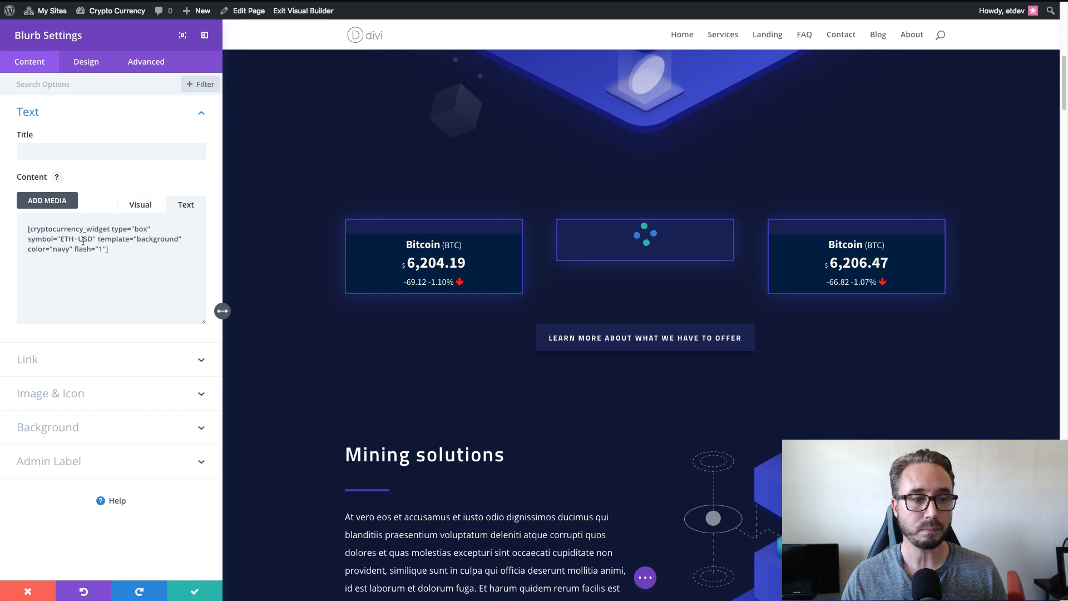
pyautogui.click(130, 248)
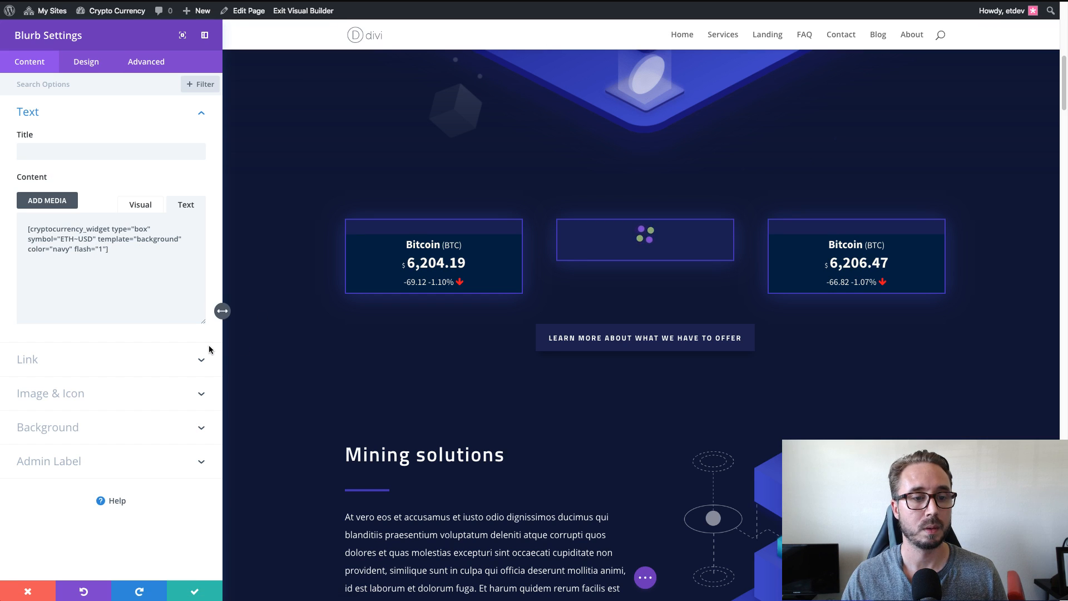
pyautogui.click(193, 593)
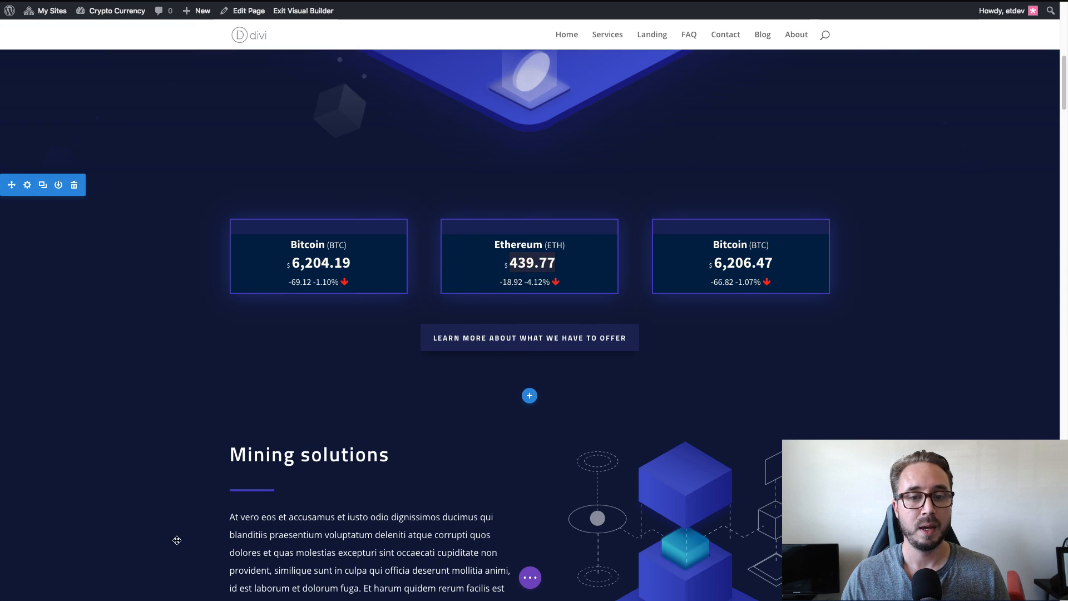
# Open the settings of the third blurb in the row, and return to the Card widget's configuration page.
pyautogui.moveTo(723, 249)
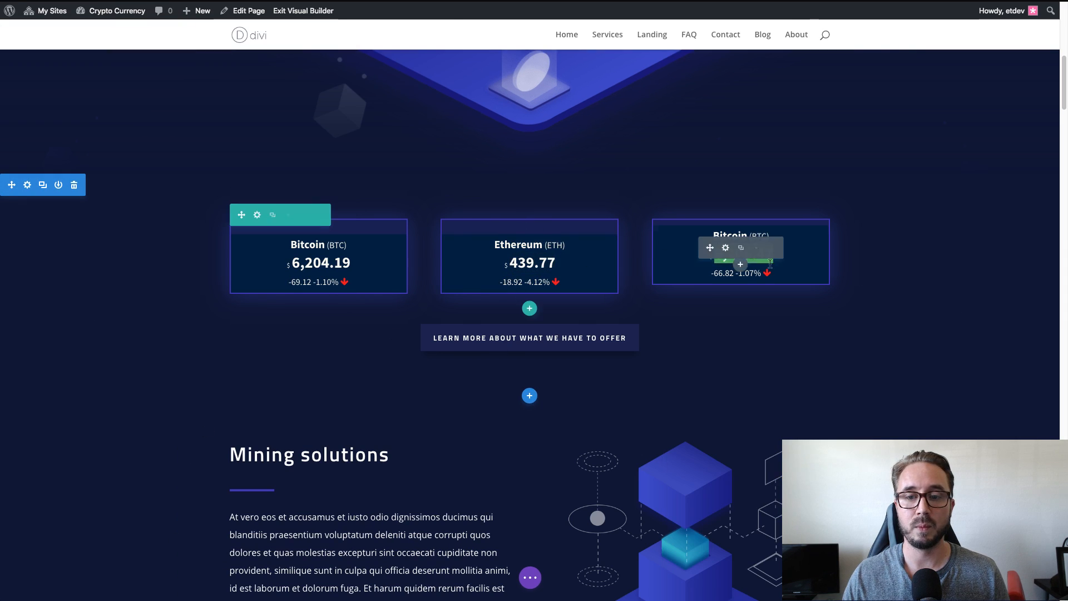
pyautogui.click(725, 248)
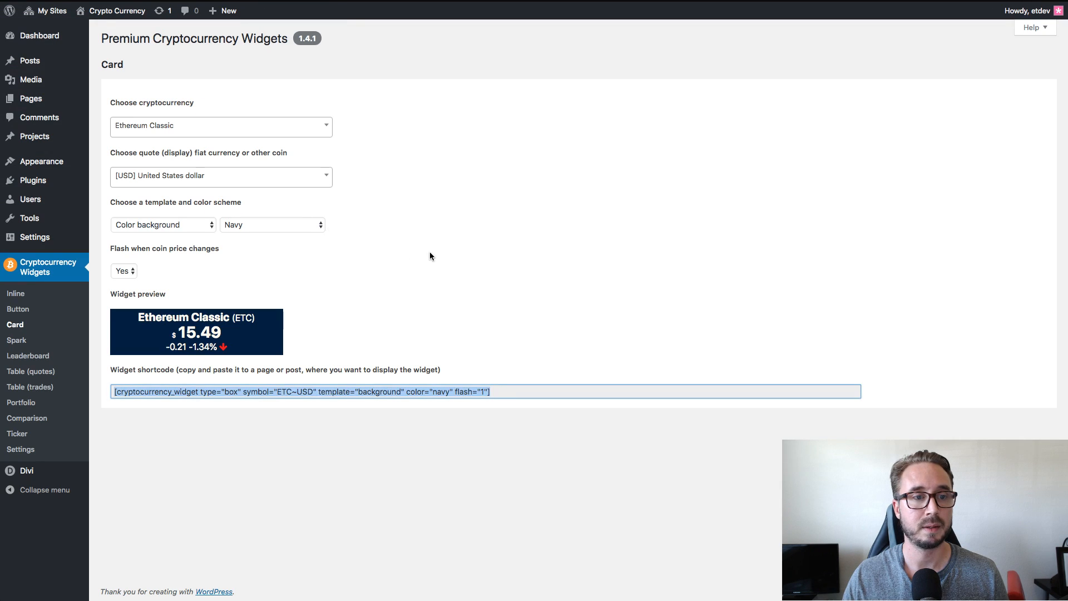
pyautogui.click(429, 251)
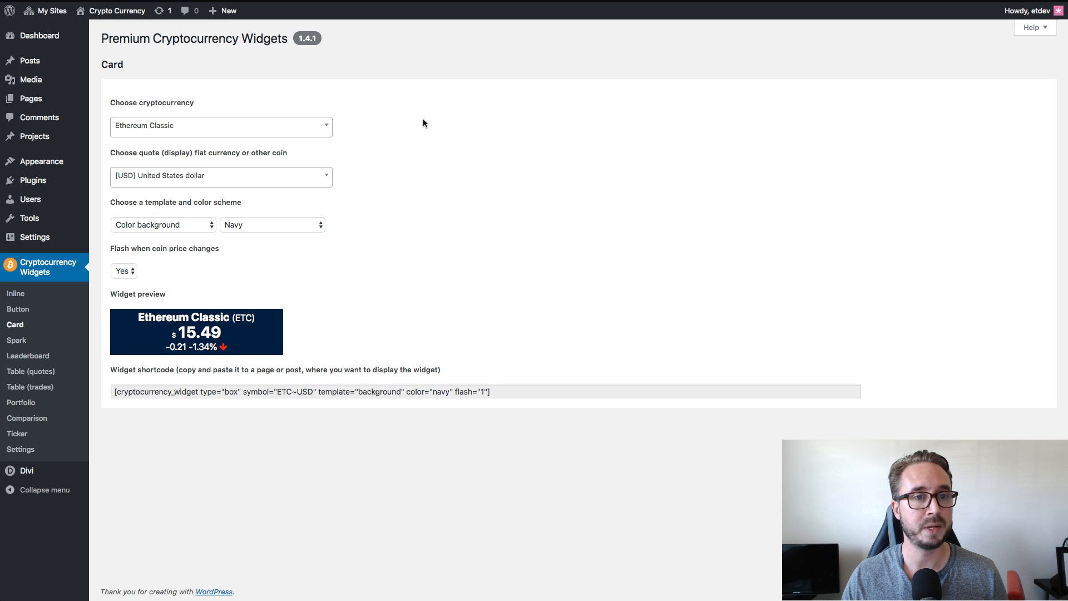
# Search the Card widget's cryptocurrency choices for "Litecoin" and choose Litecoin (LTC).
pyautogui.click(246, 132)
pyautogui.write('Litecoin')
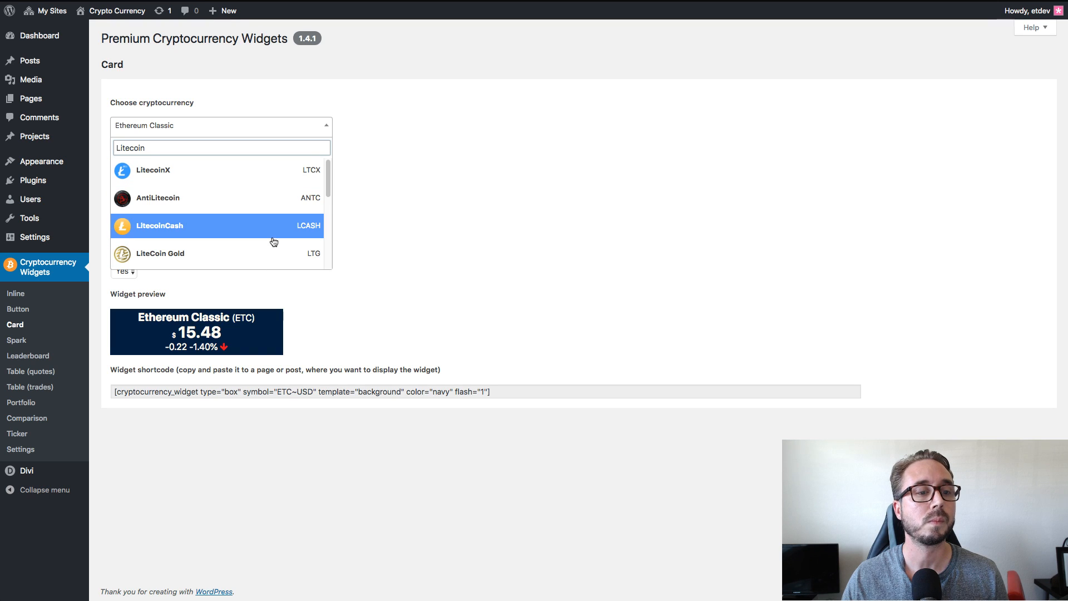
pyautogui.scroll(-4, 273, 244)
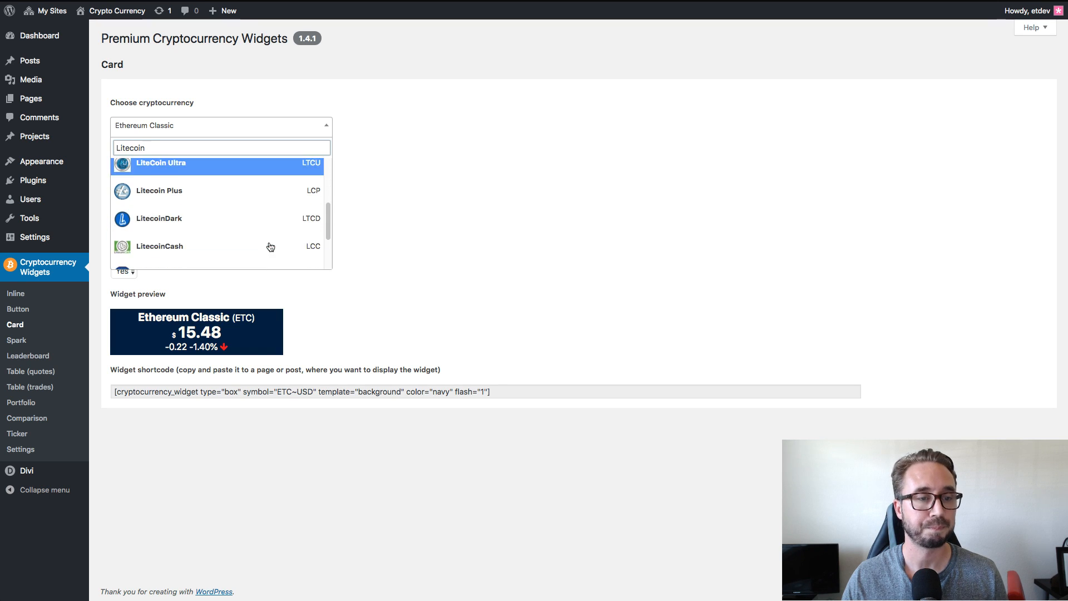
pyautogui.scroll(-3, 267, 239)
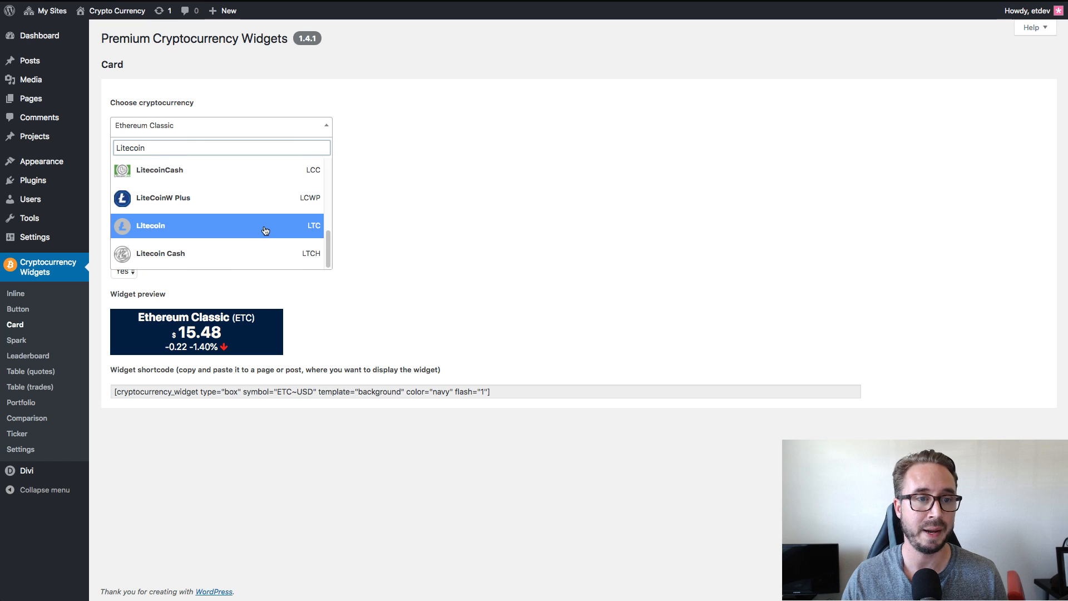
pyautogui.scroll(2, 234, 229)
pyautogui.scroll(-2, 212, 234)
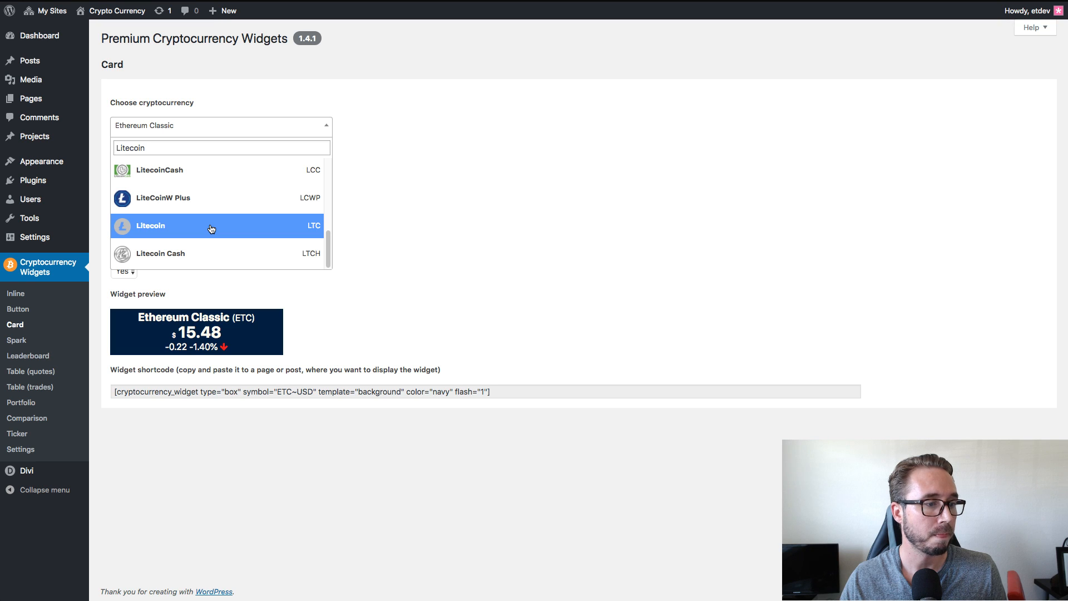
pyautogui.click(211, 229)
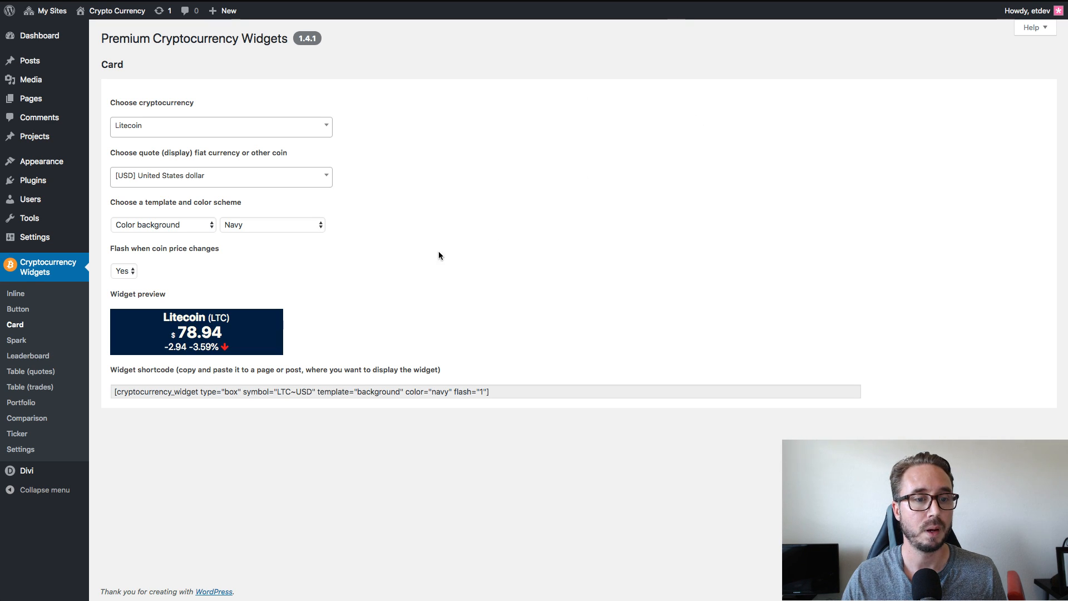
# Copy the Litecoin Card shortcode, replace the third blurb's Bitcoin shortcode with it, and save the module settings.
pyautogui.moveTo(115, 391); pyautogui.dragTo(371, 393)
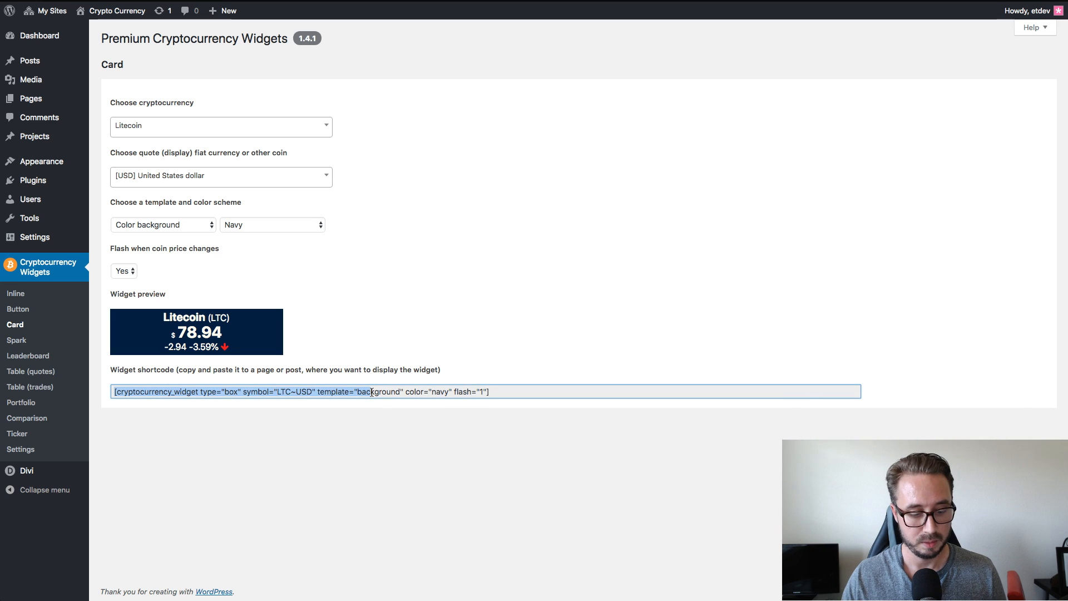
pyautogui.press('super+a')
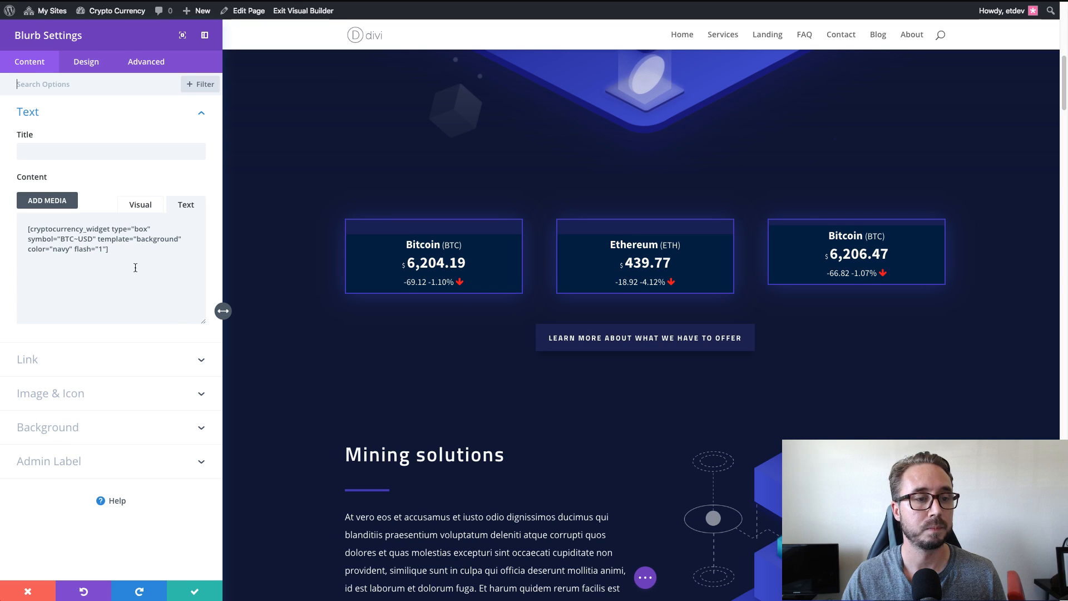
pyautogui.moveTo(134, 254); pyautogui.dragTo(29, 238)
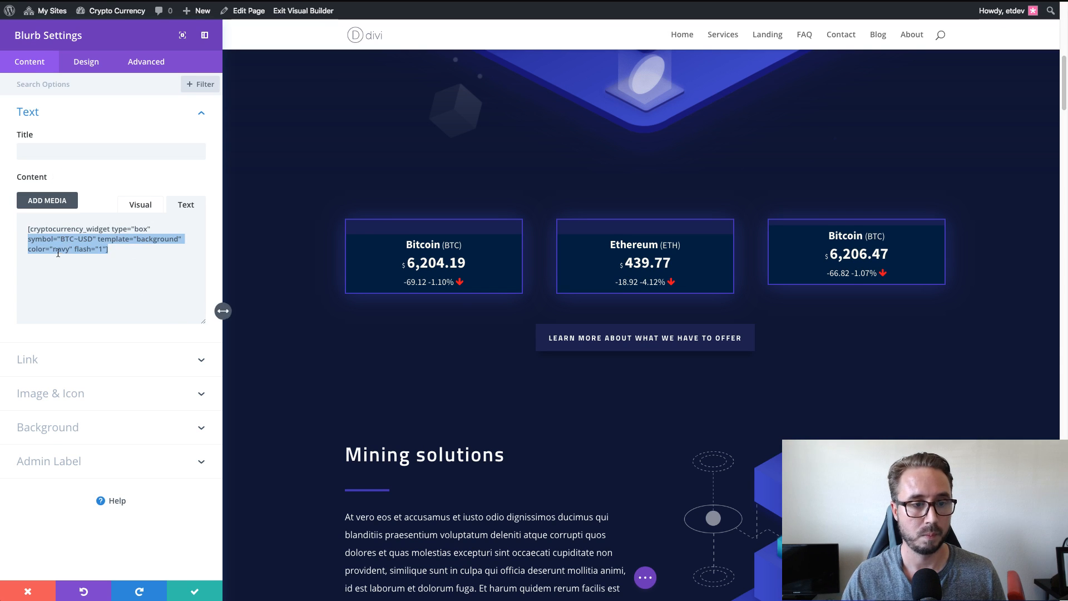
pyautogui.write('symbol="LTC-USD" template="background" color="navy" flash="1"]')
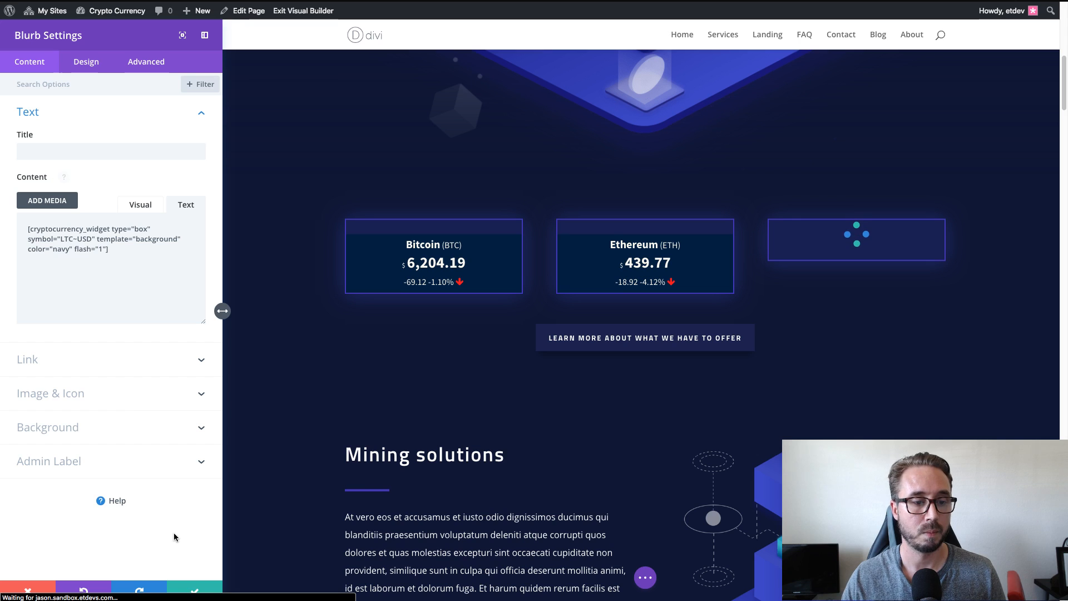
pyautogui.click(188, 588)
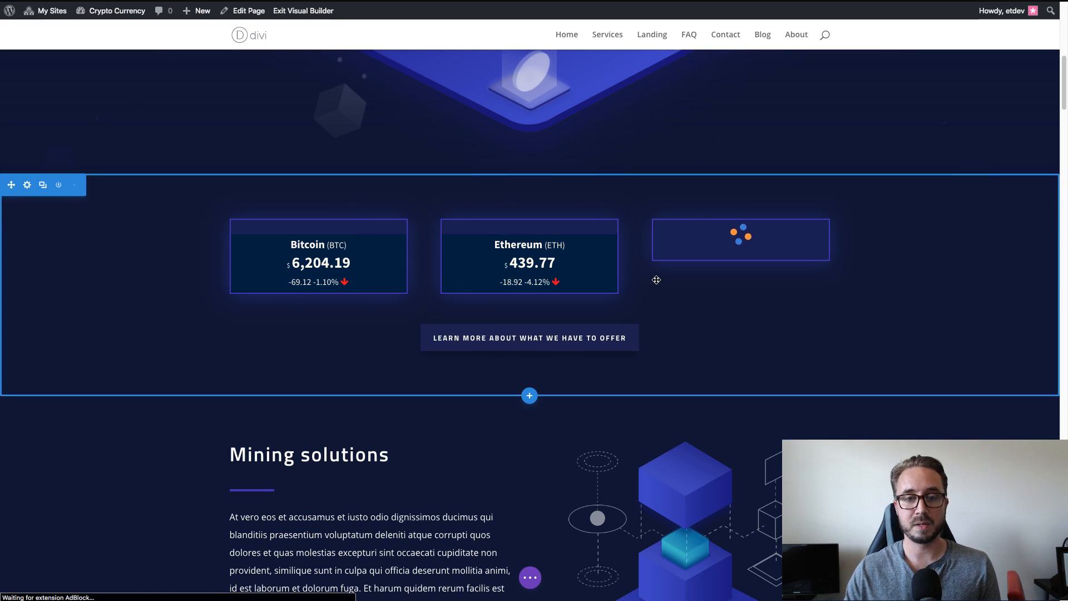
# Save the page and open its live version in a new browser tab to check the three price cards.
pyautogui.press('super+s')
pyautogui.rightClick(292, 12)
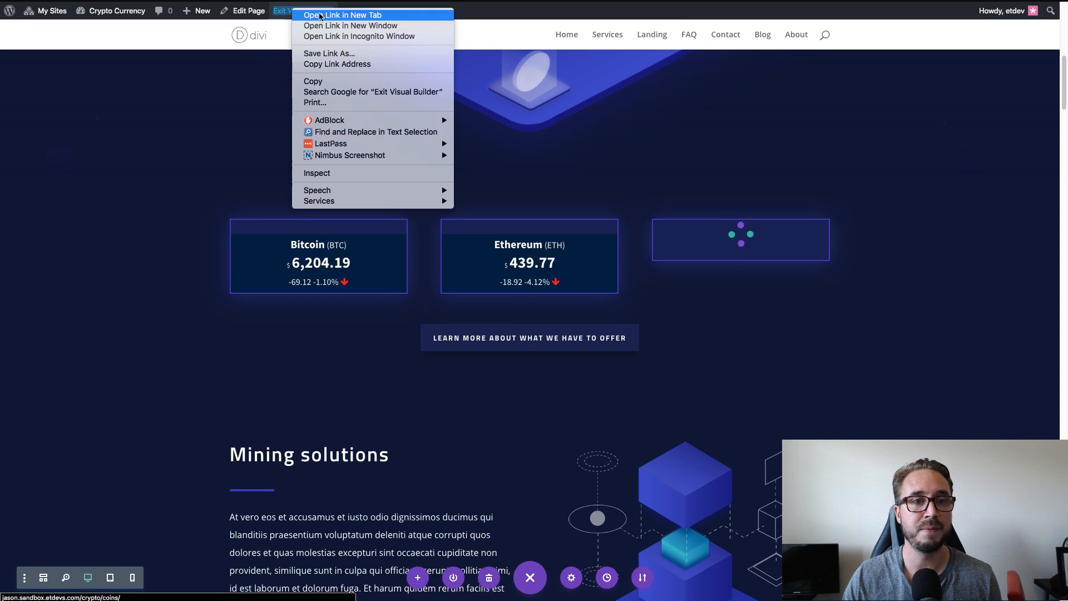
pyautogui.click(329, 17)
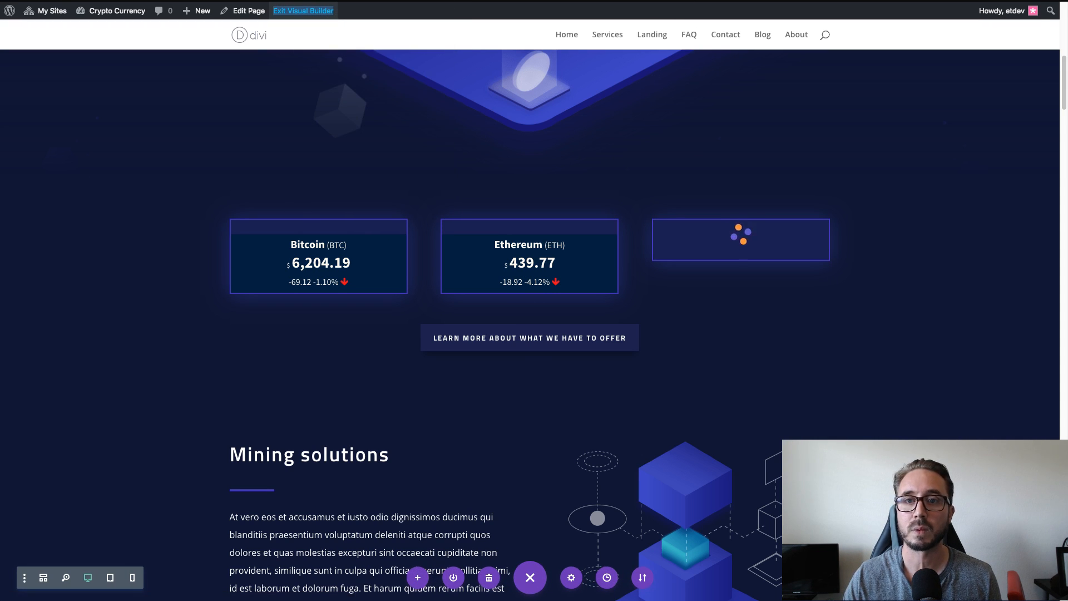
pyautogui.hotkey('ctrl', 'Tab')
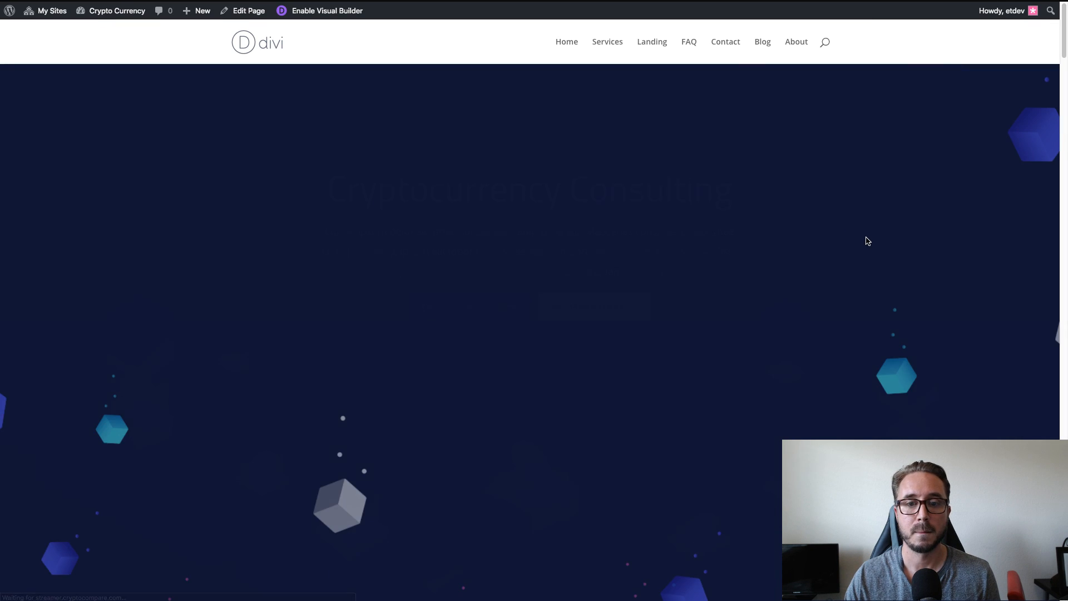
pyautogui.scroll(-5, 867, 240)
pyautogui.scroll(-3, 866, 240)
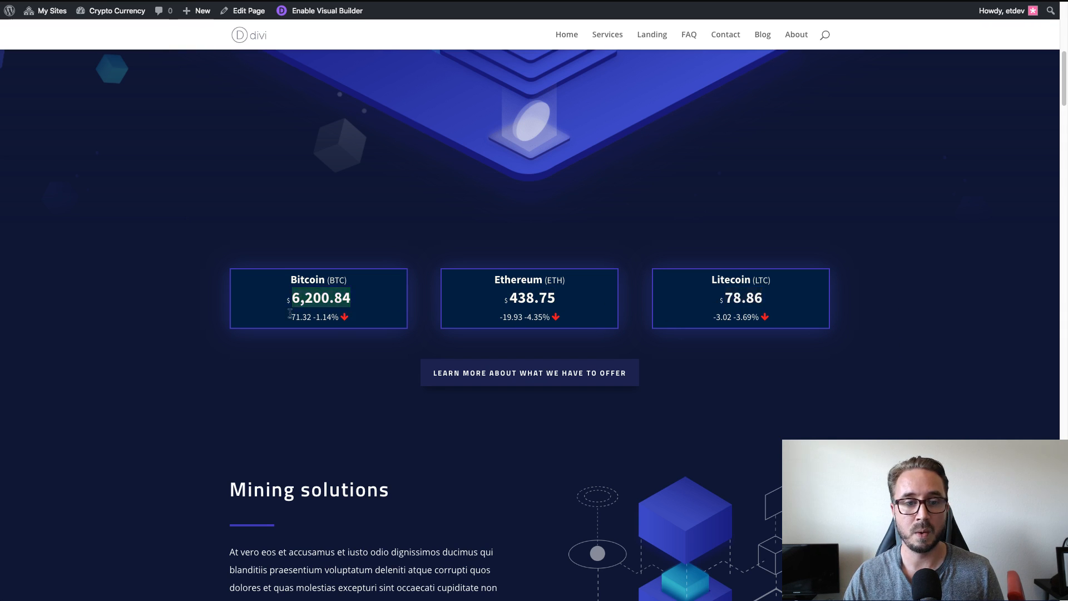
pyautogui.scroll(3, 932, 305)
pyautogui.scroll(-3, 932, 306)
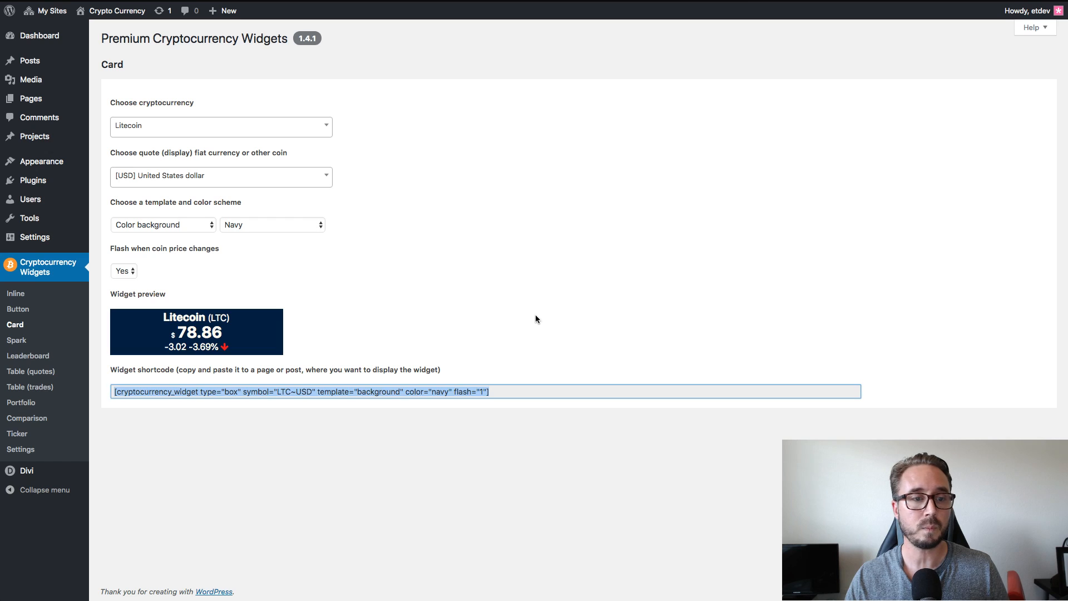
# Open the Button widget's configuration page and set the template to Basic and the color scheme to Navy.
pyautogui.click(535, 315)
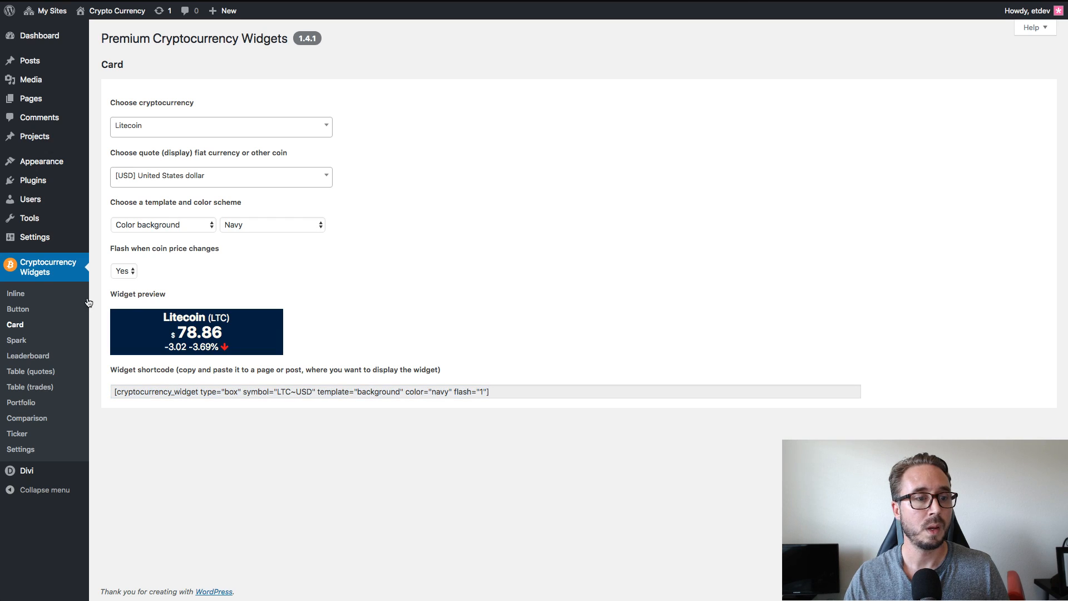
pyautogui.click(34, 313)
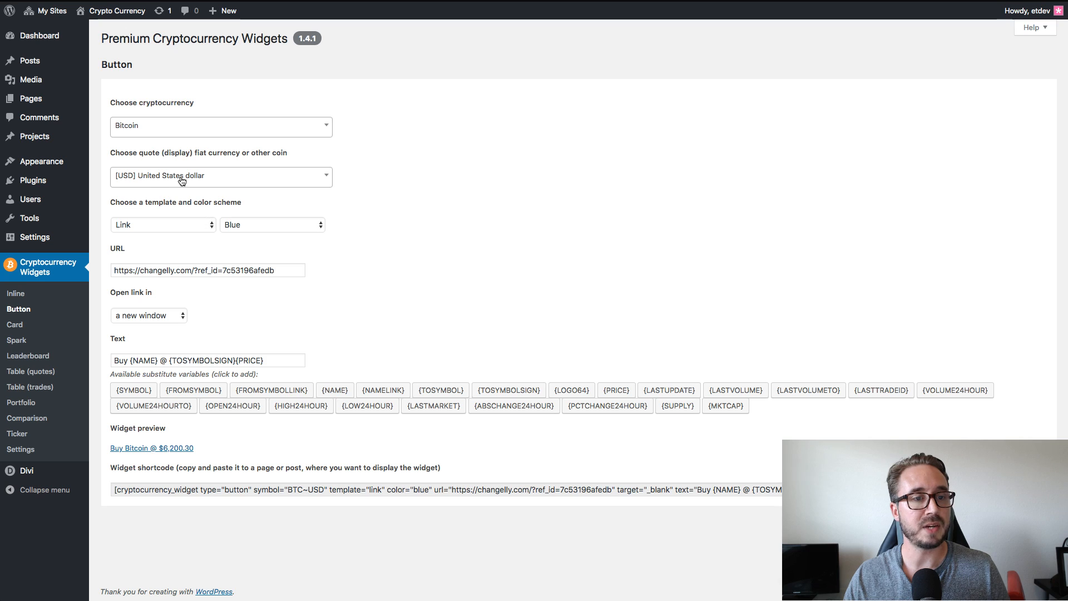
pyautogui.click(165, 225)
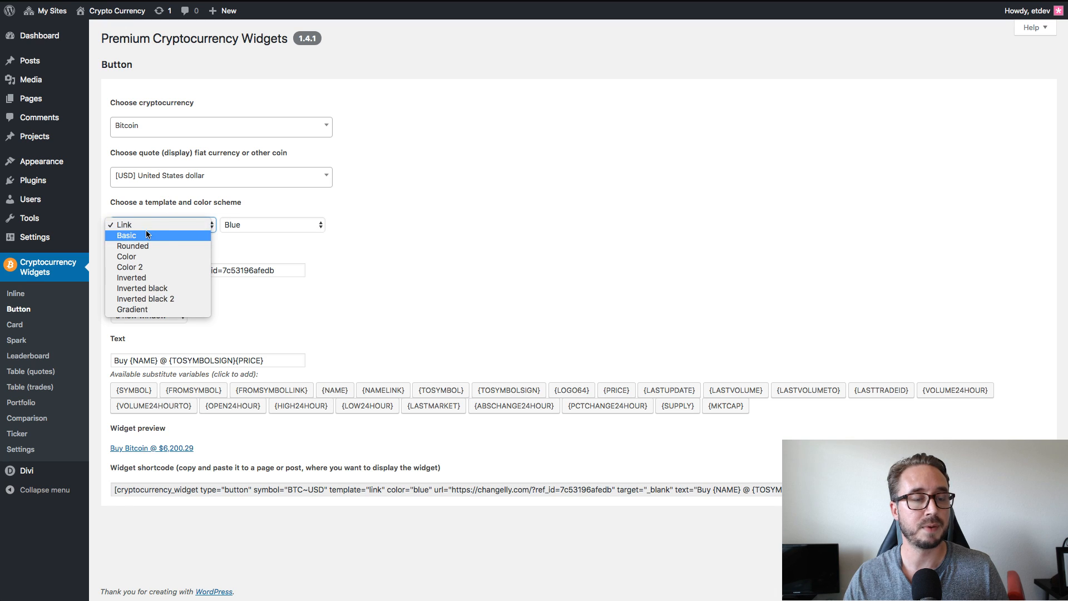
pyautogui.click(166, 225)
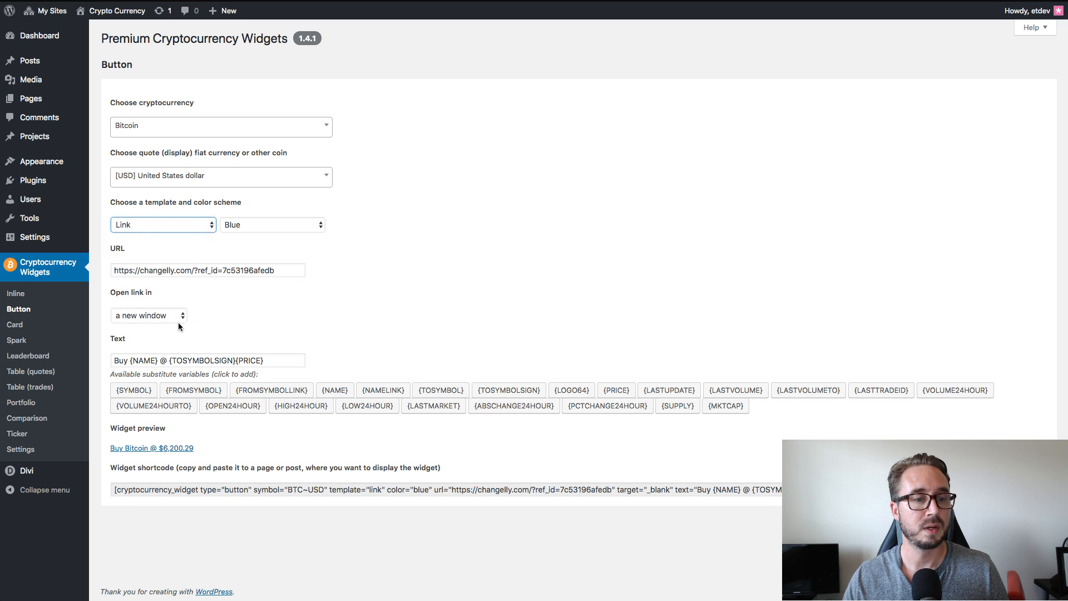
pyautogui.click(167, 225)
pyautogui.click(164, 237)
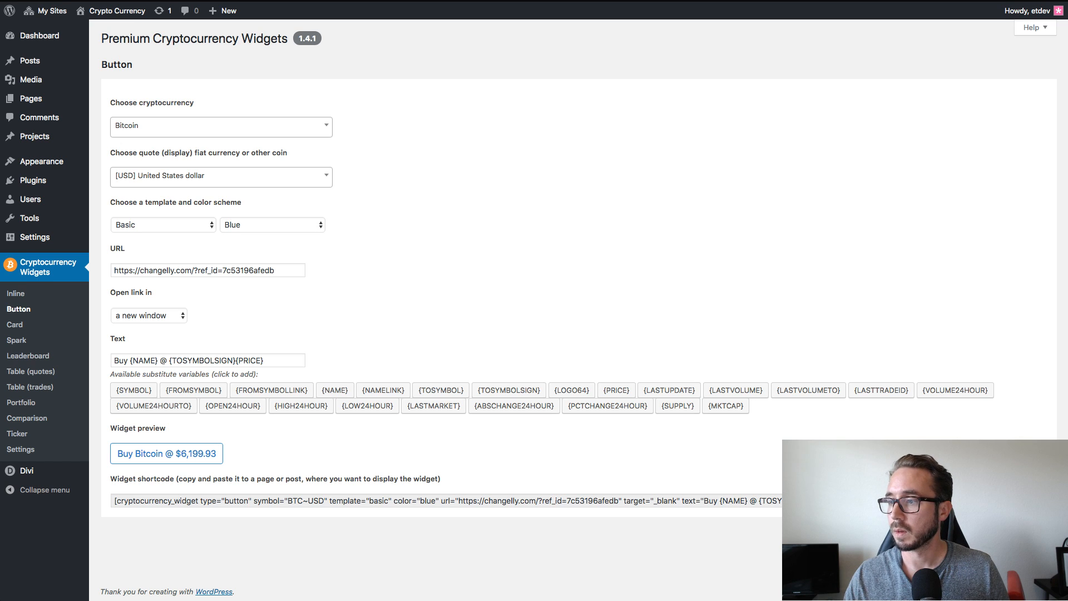
pyautogui.click(312, 227)
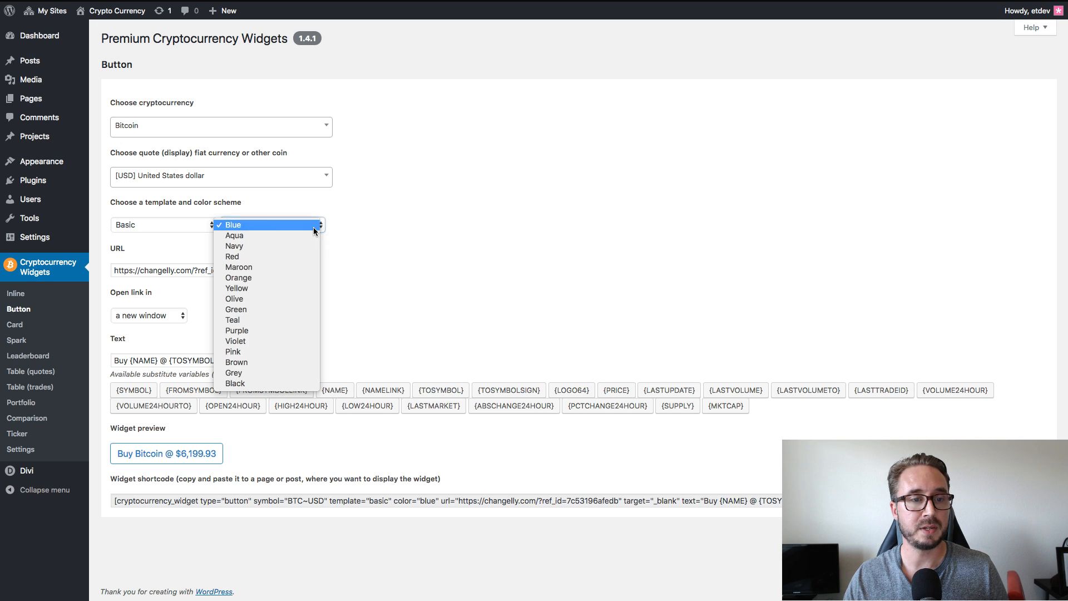
pyautogui.click(337, 236)
pyautogui.click(584, 217)
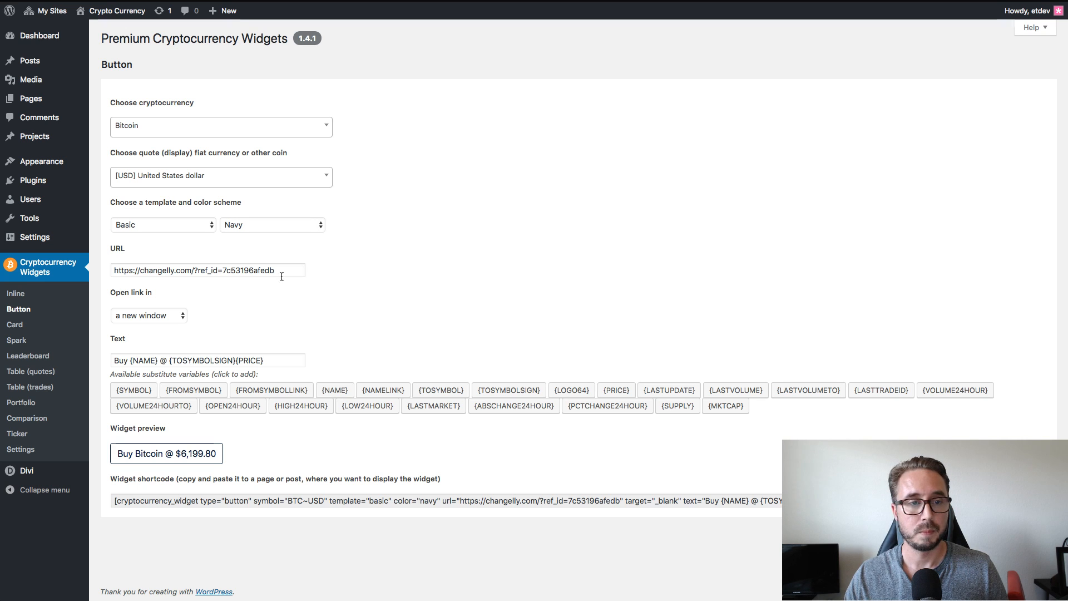
# Copy the entire Bitcoin Button widget shortcode and return to the landing page in the Visual Builder.
pyautogui.click(322, 502)
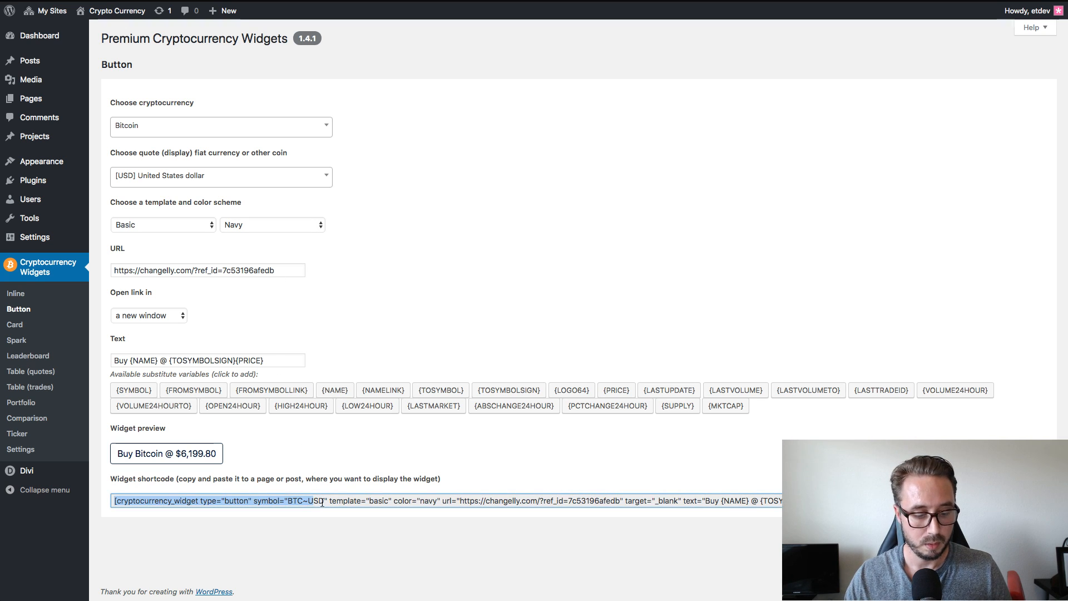
pyautogui.press('super+a')
pyautogui.click(572, 228)
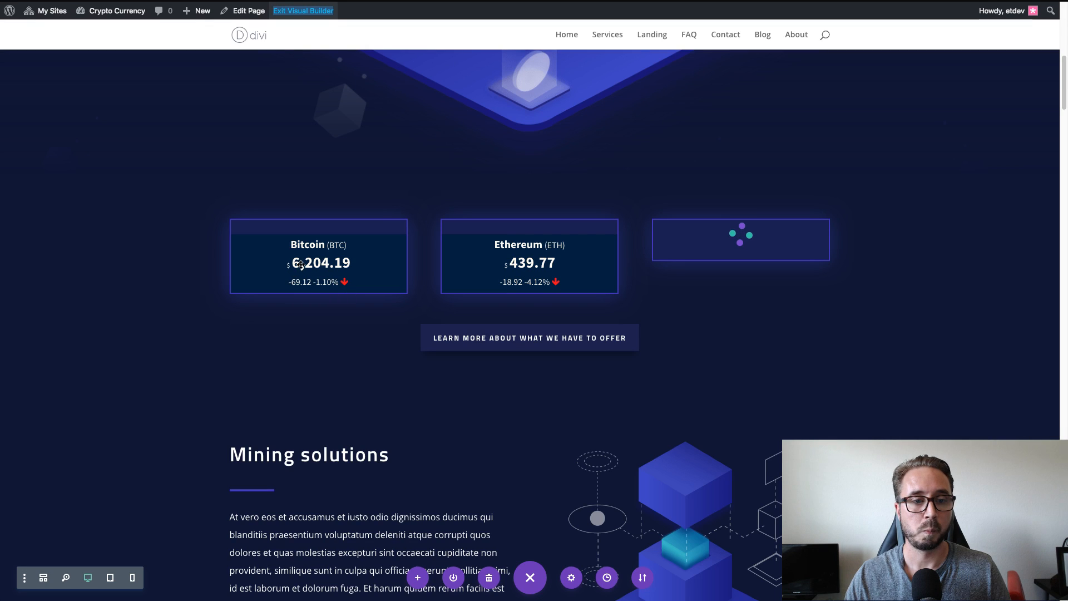
# Insert a new Text module directly below the Bitcoin price blurb.
pyautogui.moveTo(307, 296)
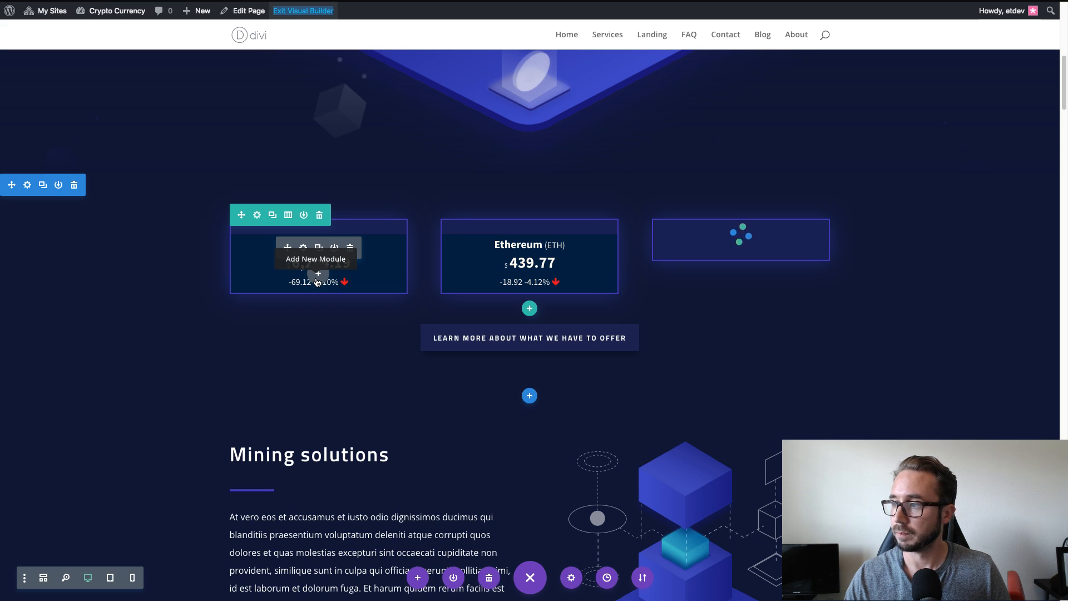
pyautogui.click(317, 281)
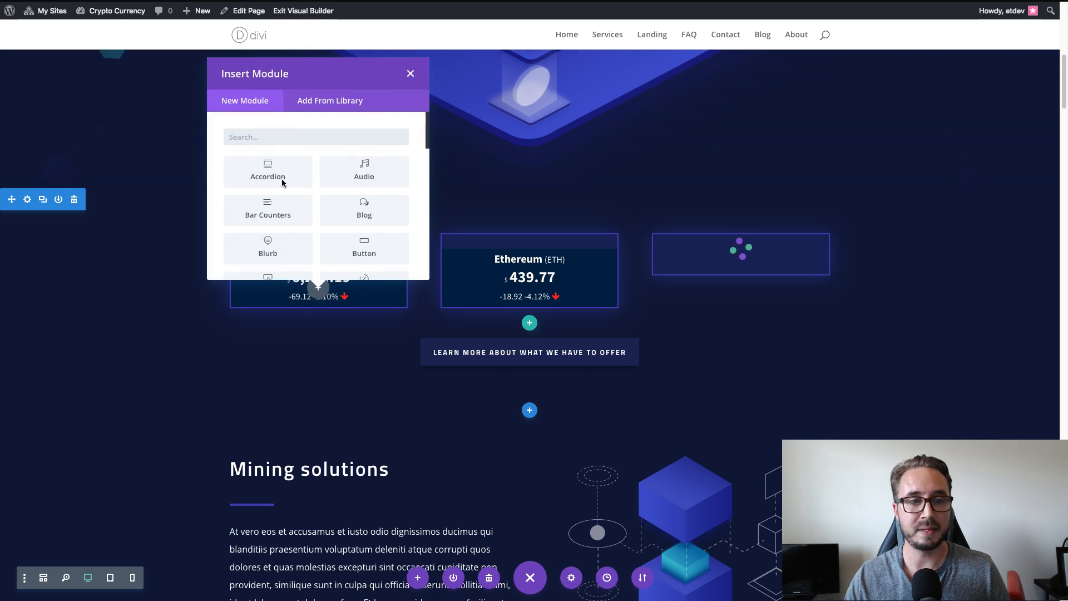
pyautogui.write('text')
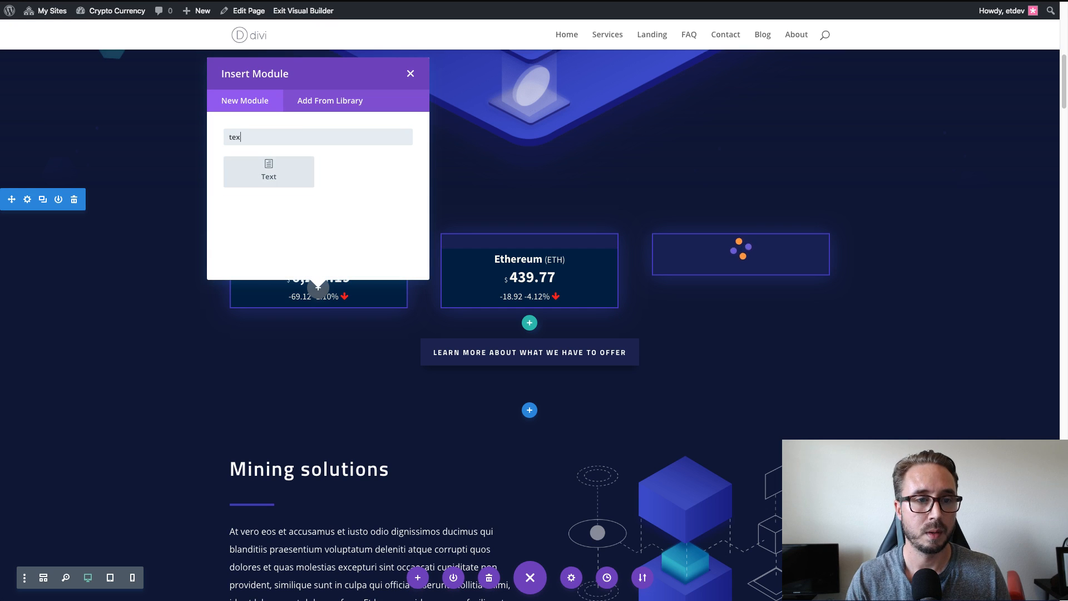
pyautogui.click(269, 173)
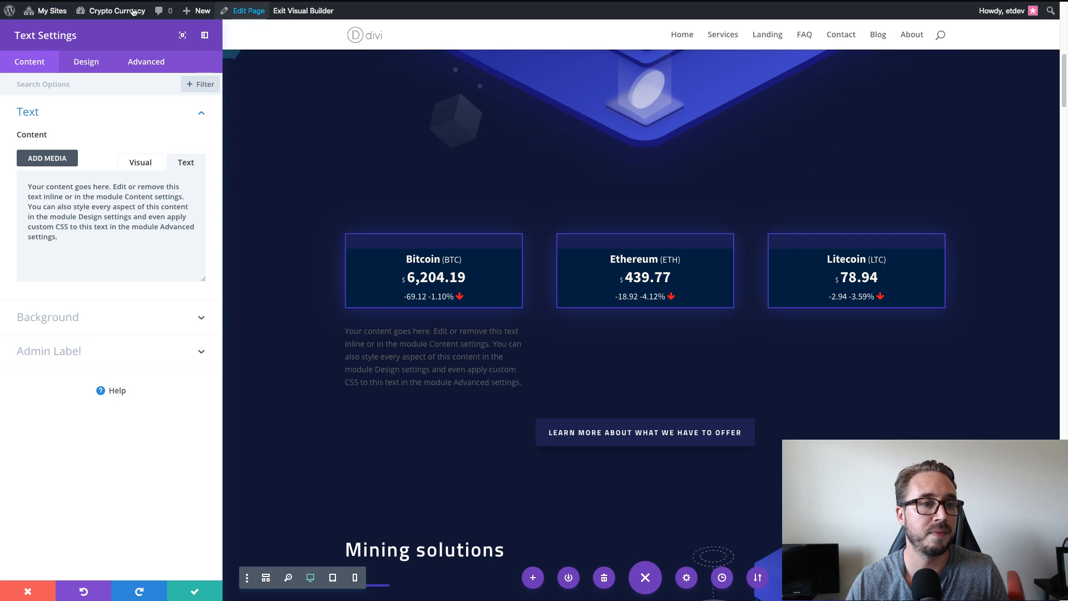
# Examine the new Text module's design options for heading levels H1 to H4 and for body text.
pyautogui.click(85, 64)
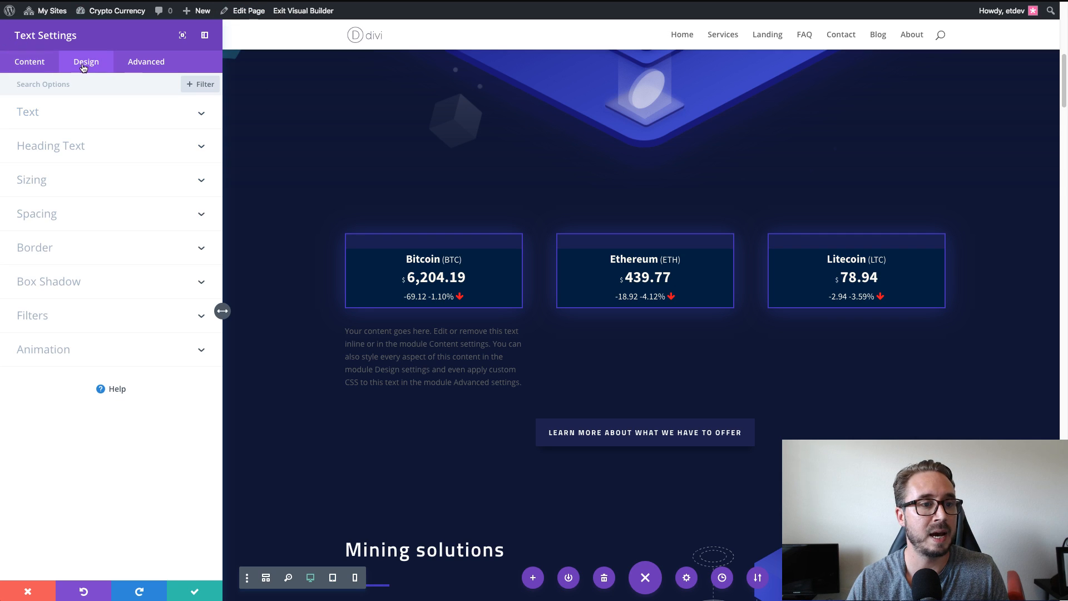
pyautogui.click(84, 146)
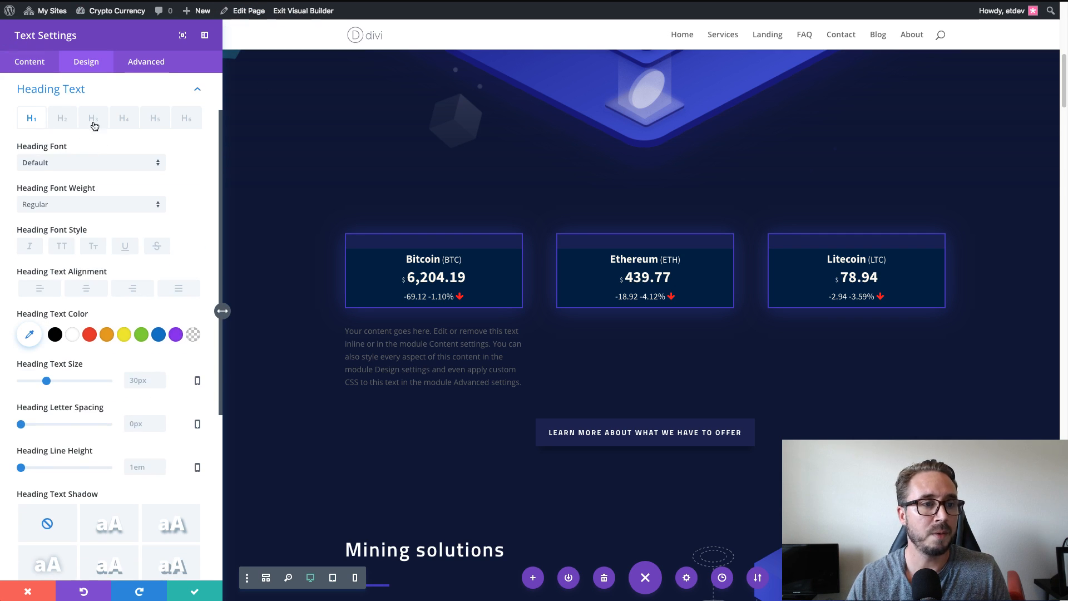
pyautogui.scroll(1, 95, 129)
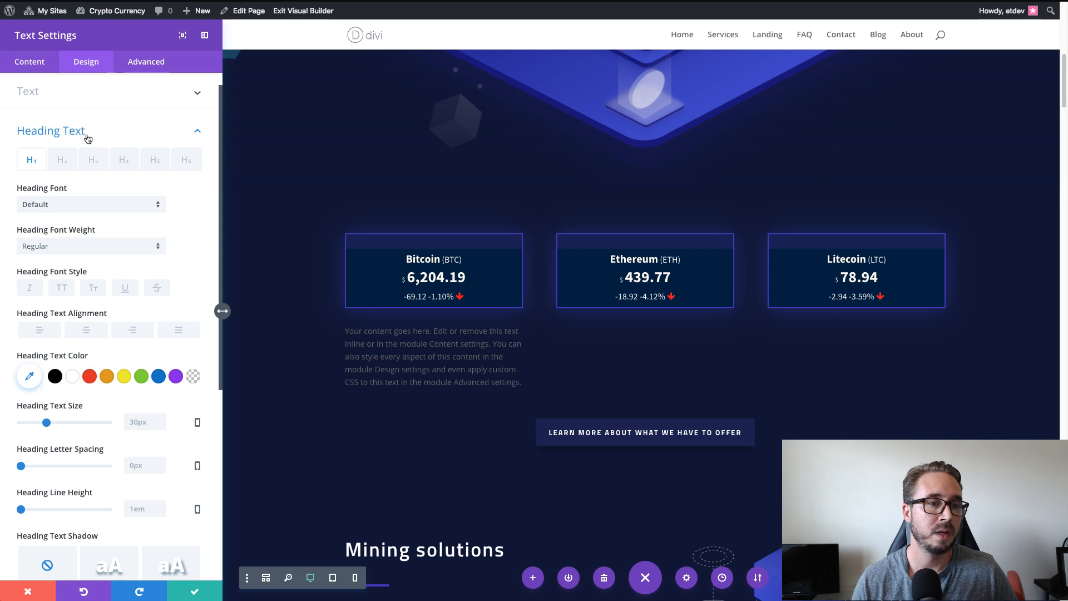
pyautogui.click(64, 162)
pyautogui.click(93, 162)
pyautogui.click(120, 162)
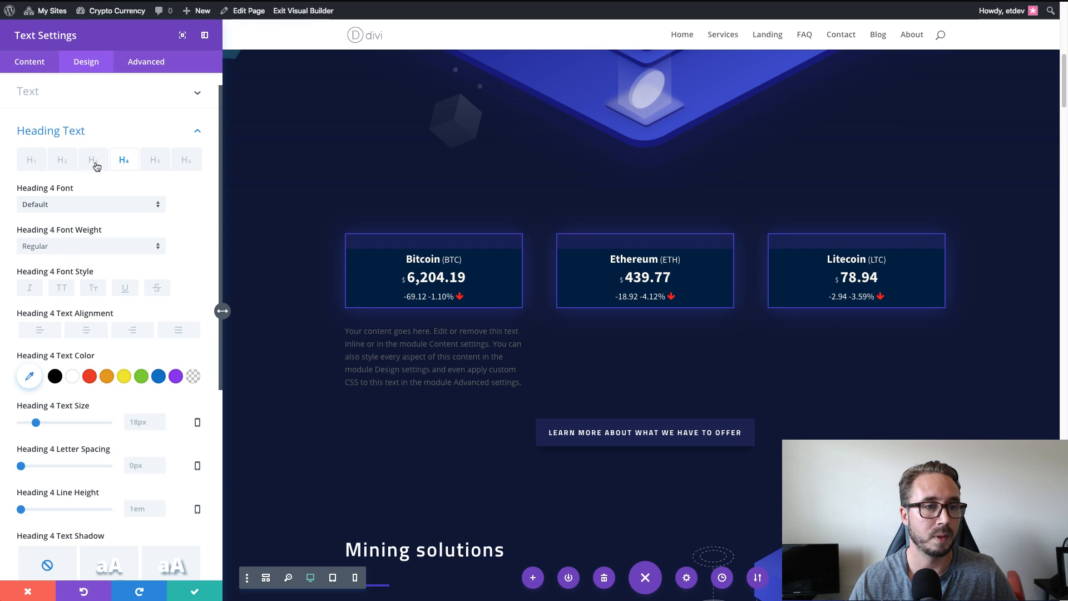
pyautogui.click(64, 163)
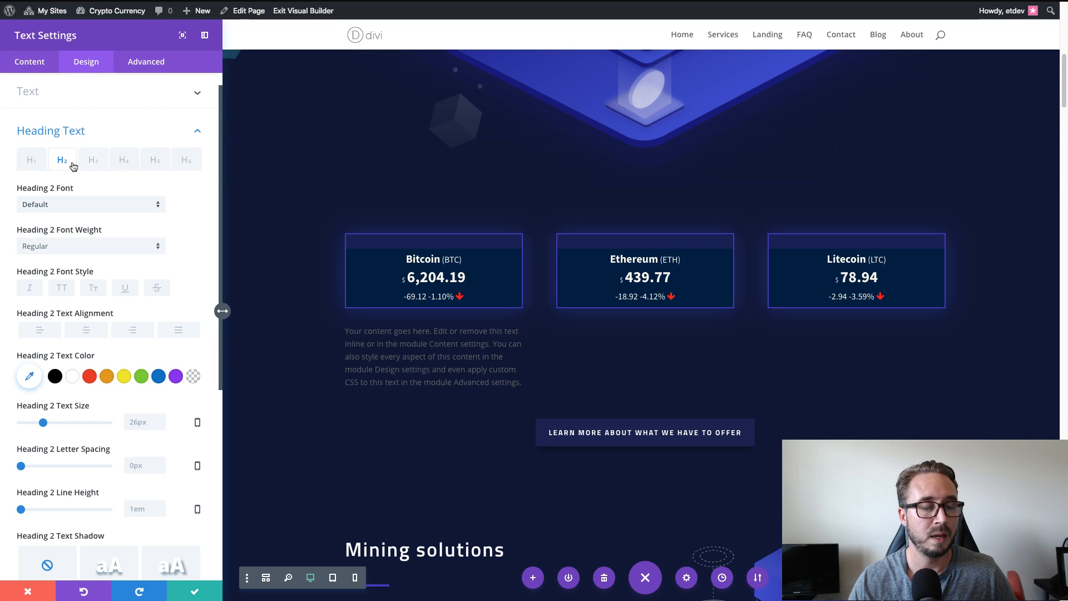
pyautogui.click(99, 163)
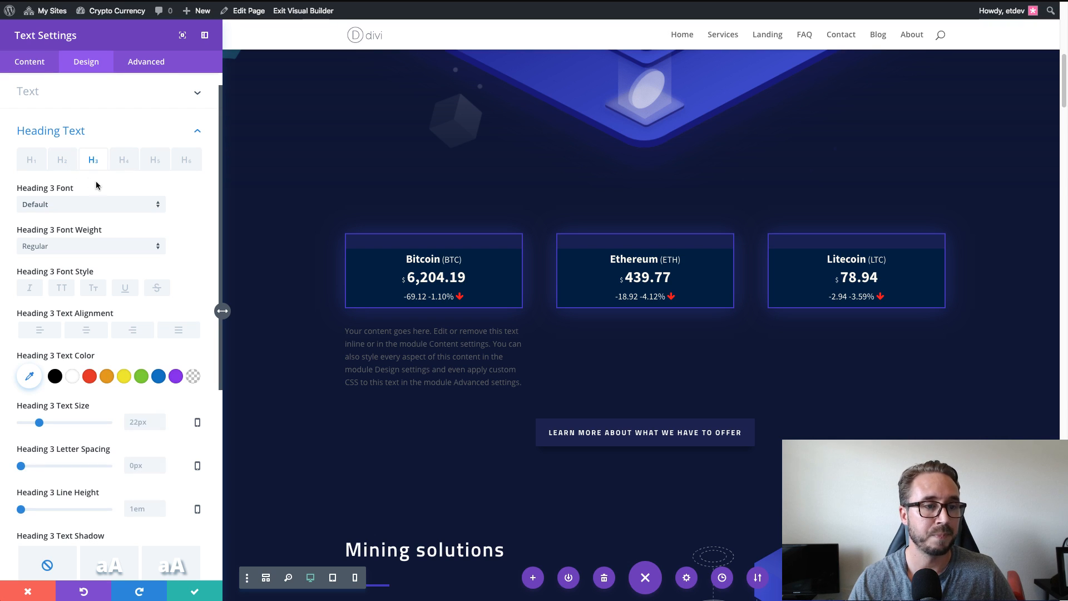
pyautogui.scroll(1, 93, 127)
pyautogui.click(92, 123)
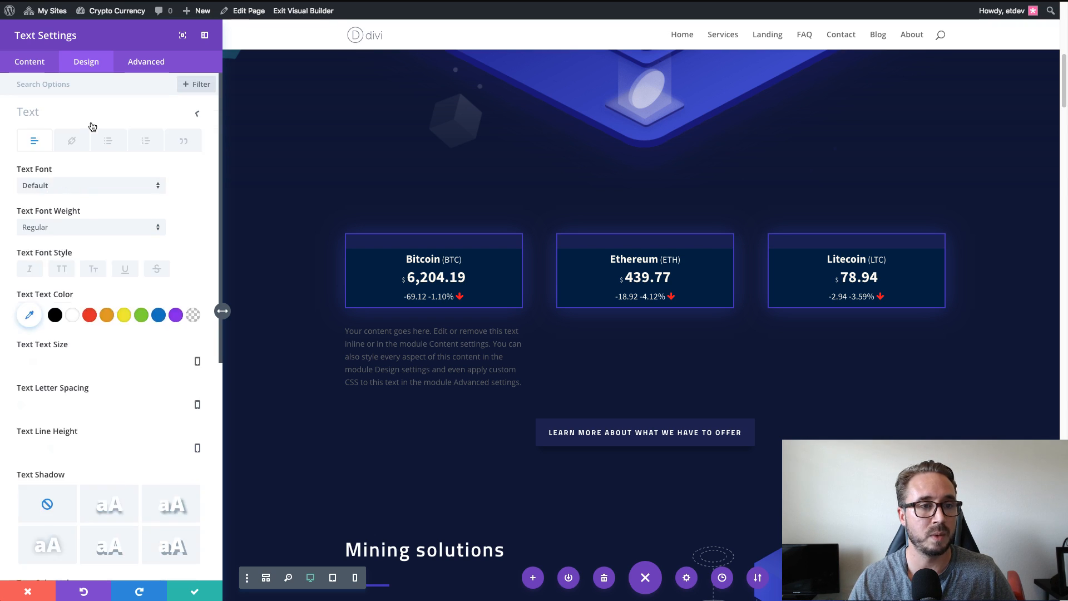
# Replace the Text module's placeholder content with the copied Bitcoin Button widget shortcode.
pyautogui.click(37, 65)
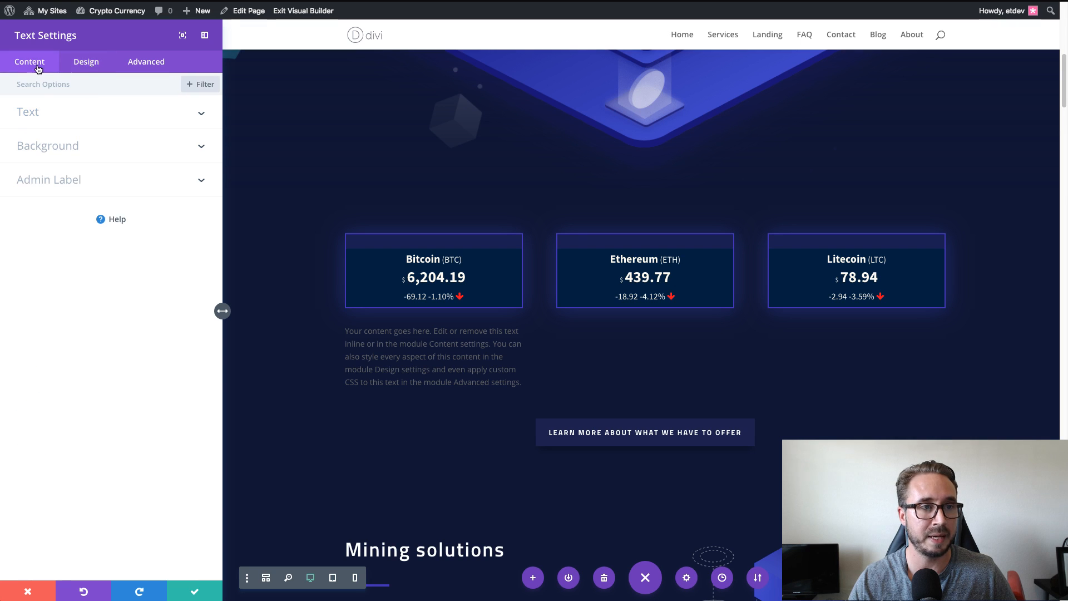
pyautogui.click(79, 120)
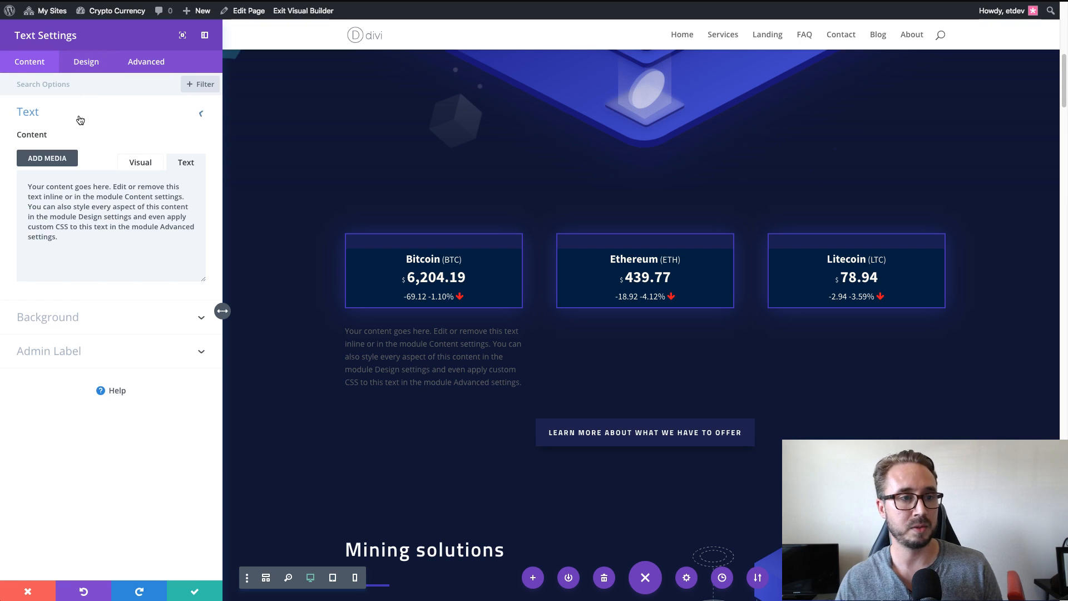
pyautogui.moveTo(73, 239); pyautogui.dragTo(23, 188)
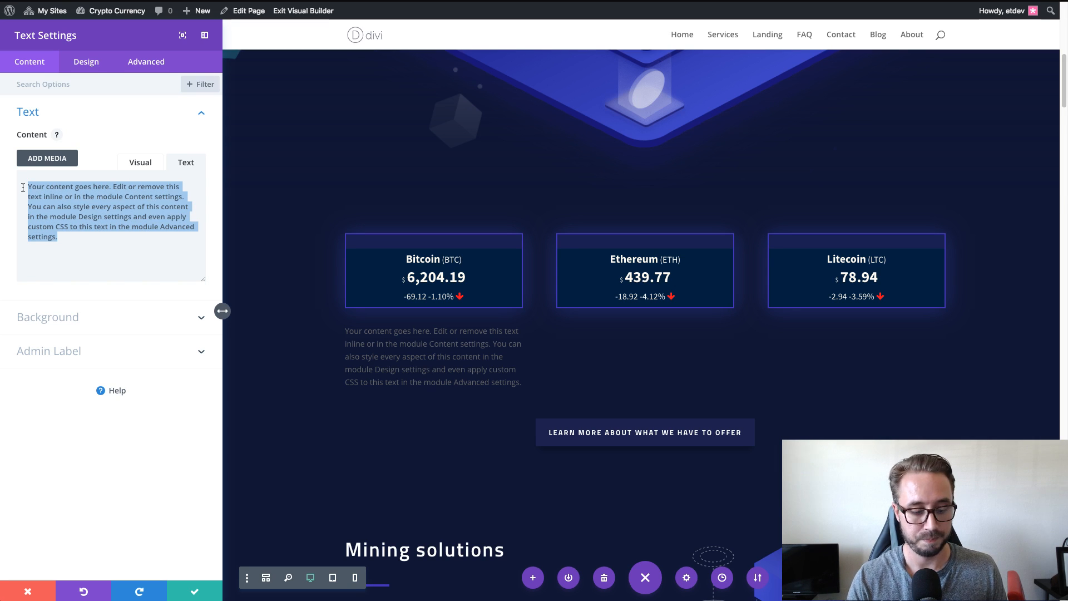
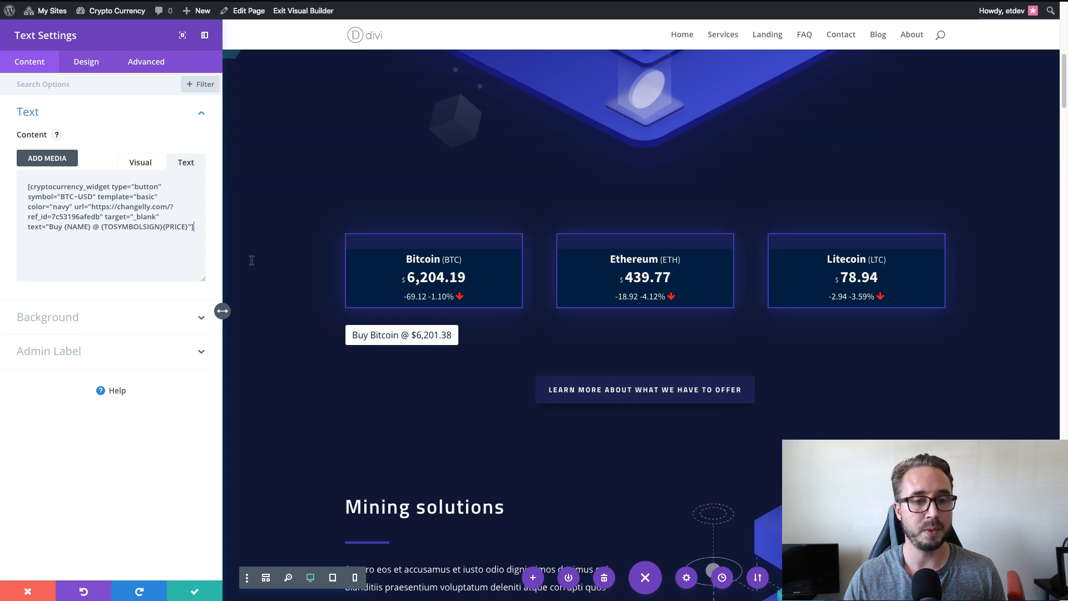
# Center the text orientation of the Bitcoin buy button's Text module and save the module.
pyautogui.click(85, 63)
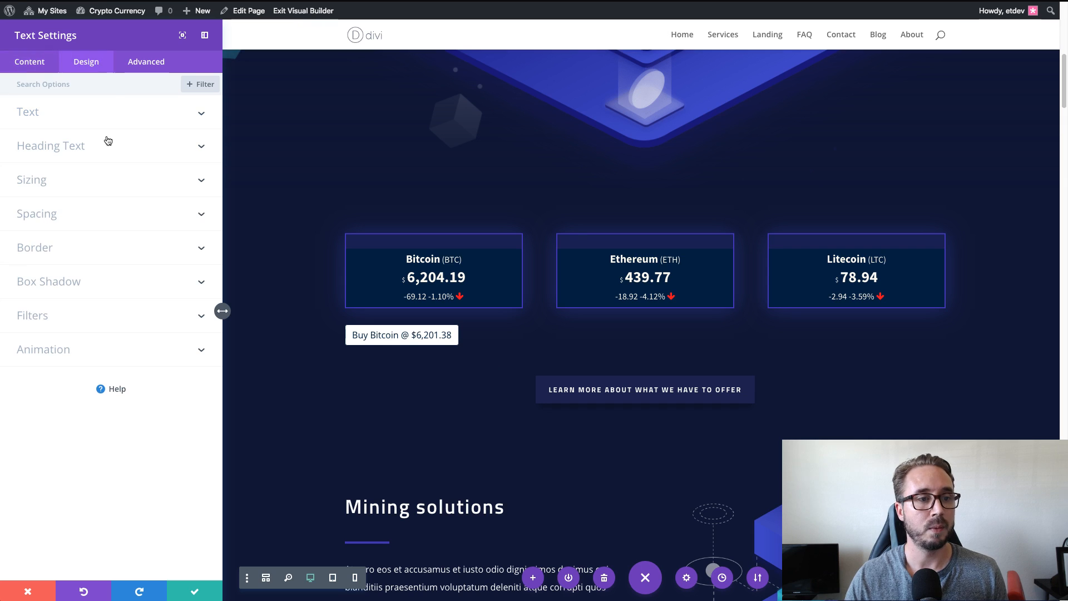
pyautogui.click(93, 192)
pyautogui.click(88, 124)
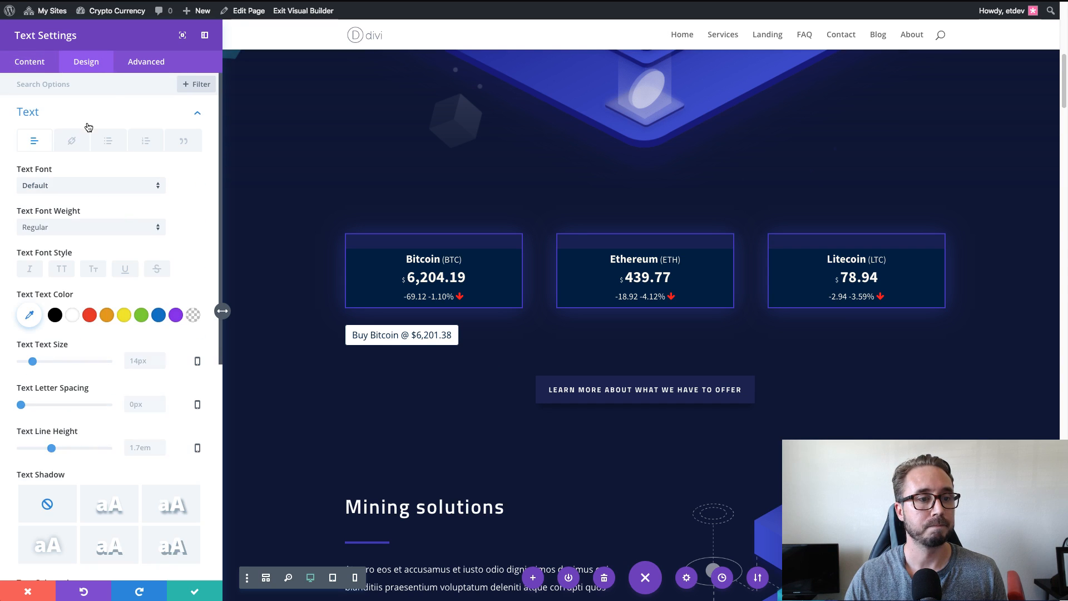
pyautogui.scroll(-3, 100, 183)
pyautogui.scroll(-3, 100, 183)
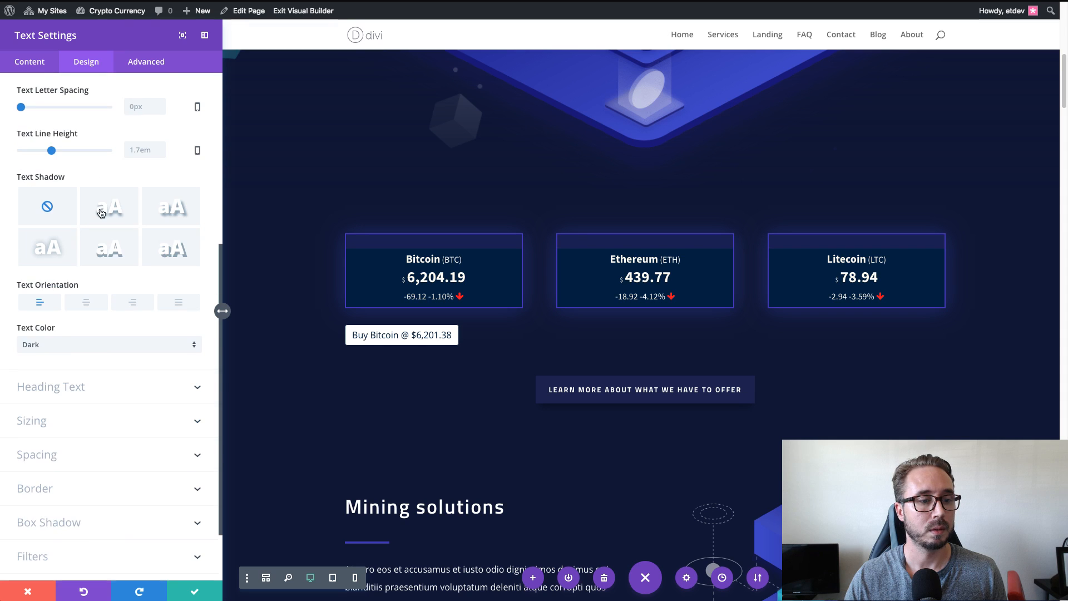
pyautogui.click(83, 307)
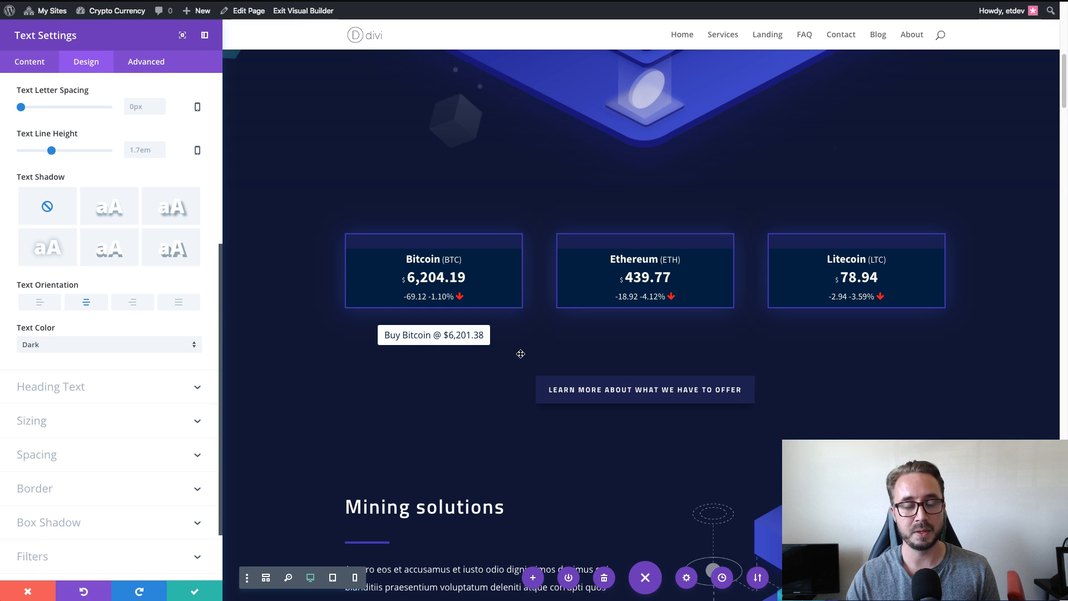
pyautogui.click(192, 594)
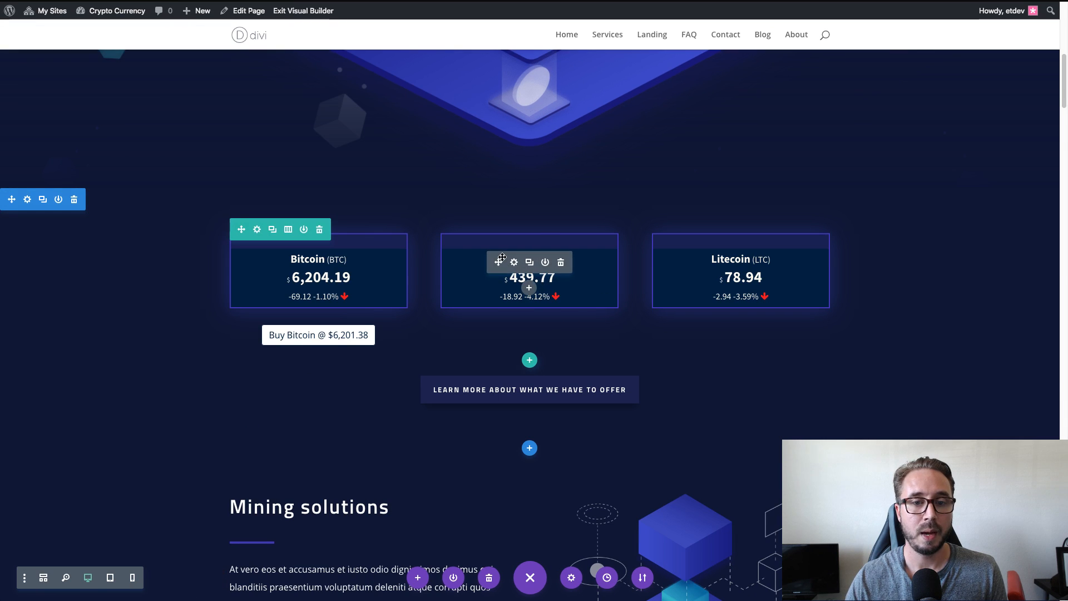
# Copy the Bitcoin buy button's Text module and paste it beneath the Ethereum and Litecoin price blurbs.
pyautogui.click(515, 263)
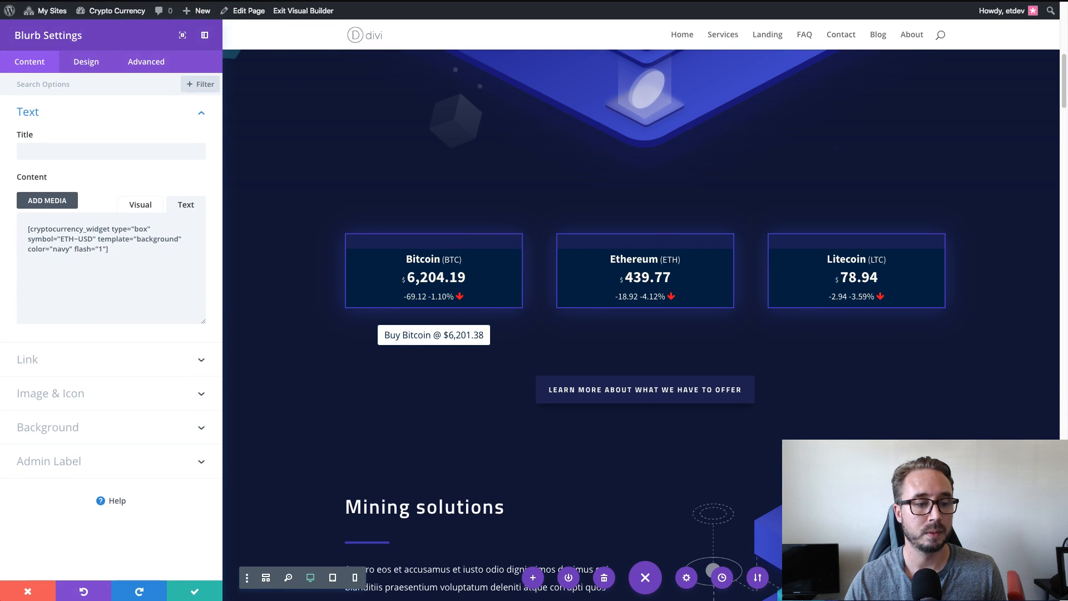
pyautogui.click(23, 597)
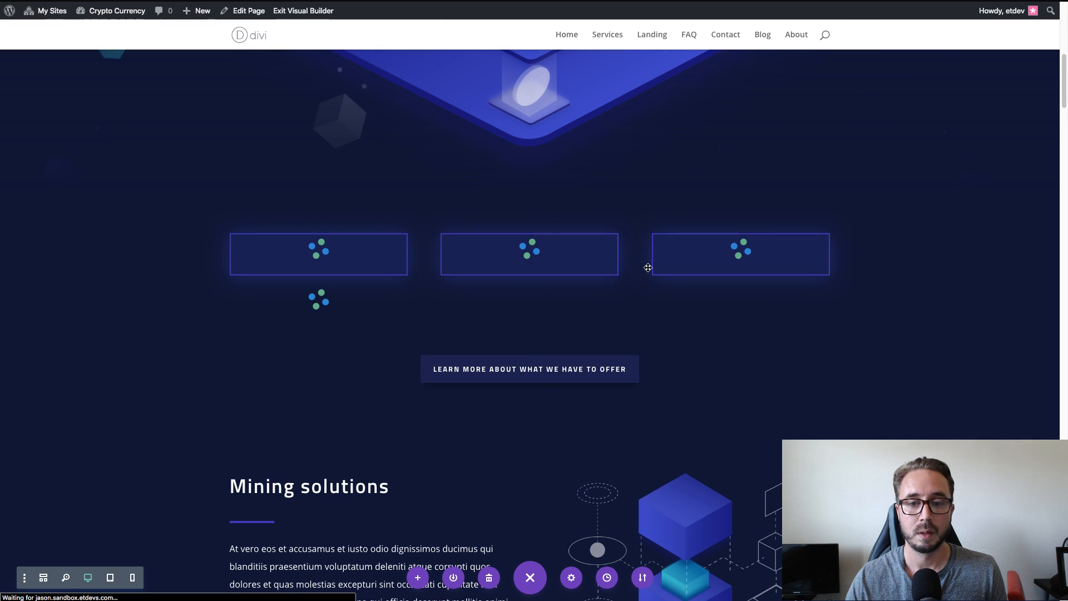
pyautogui.moveTo(324, 301)
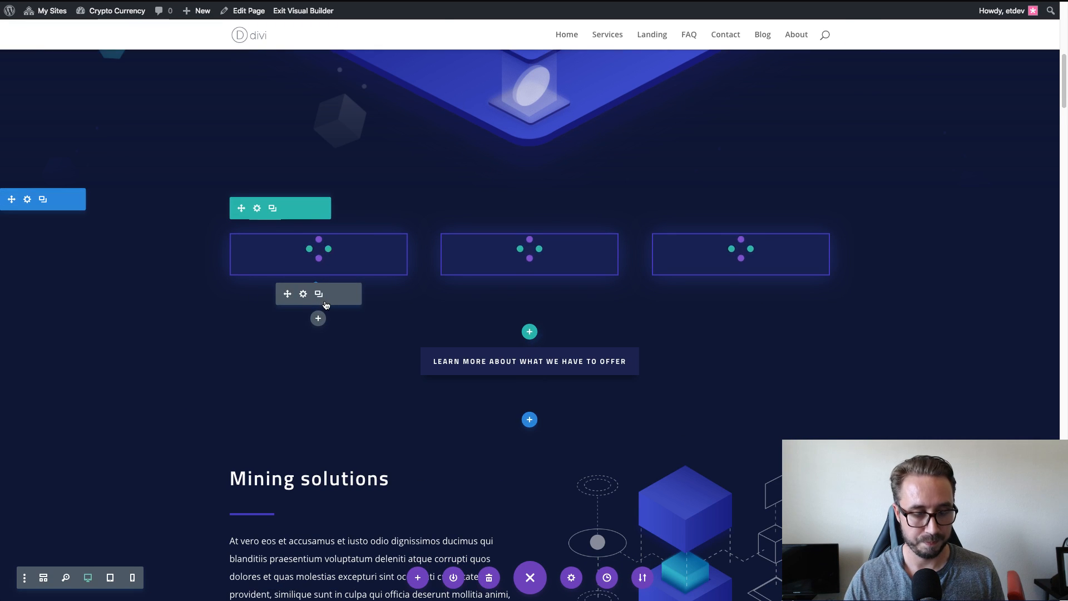
pyautogui.moveTo(529, 249)
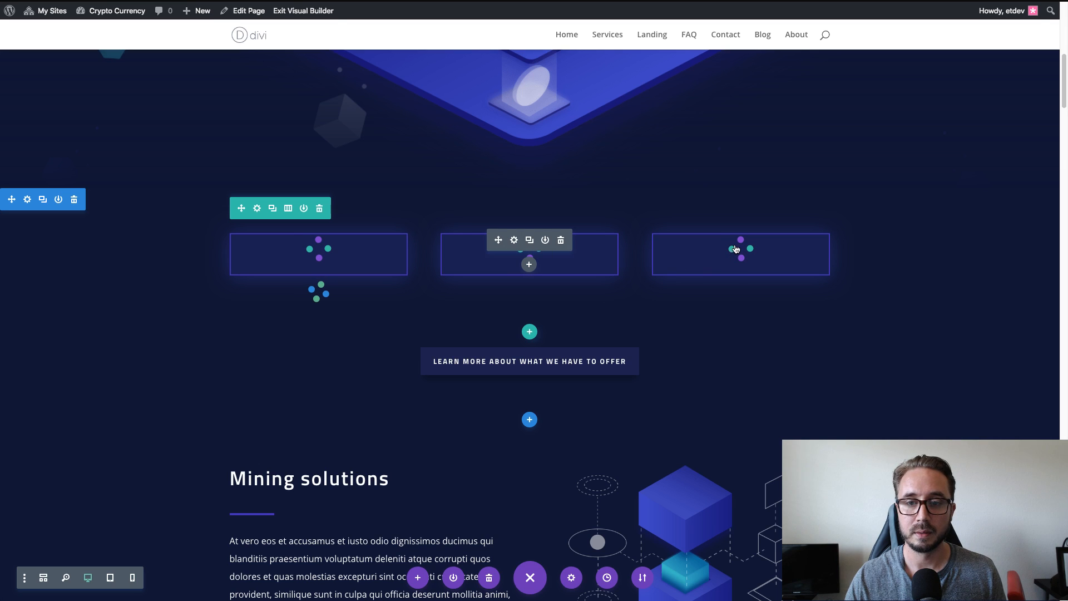
pyautogui.moveTo(741, 251)
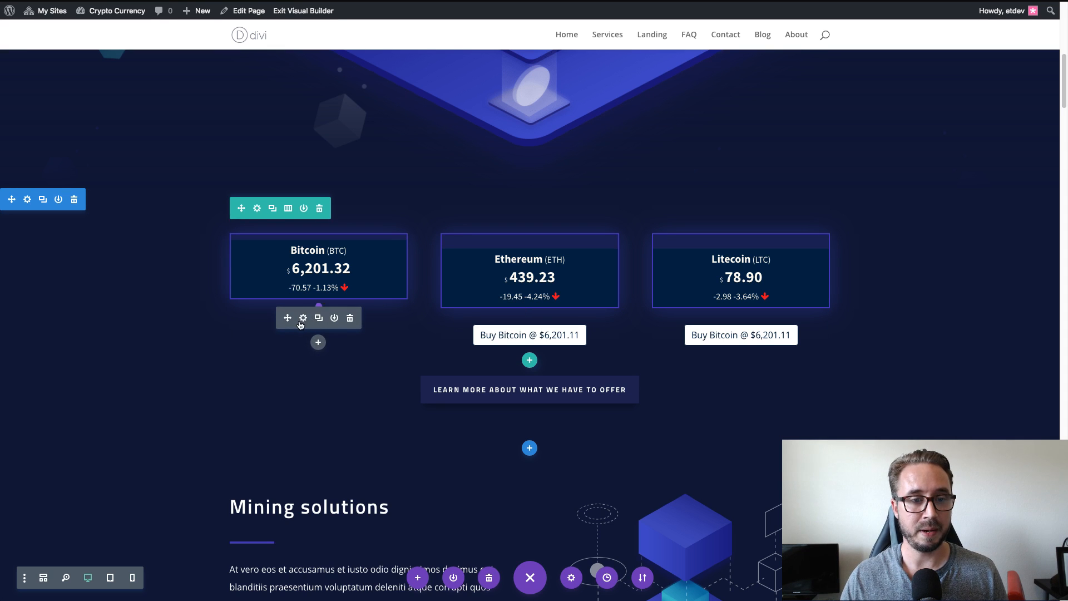
# Set the Bitcoin buy button's text font to Source Sans Pro in uppercase style.
pyautogui.click(303, 318)
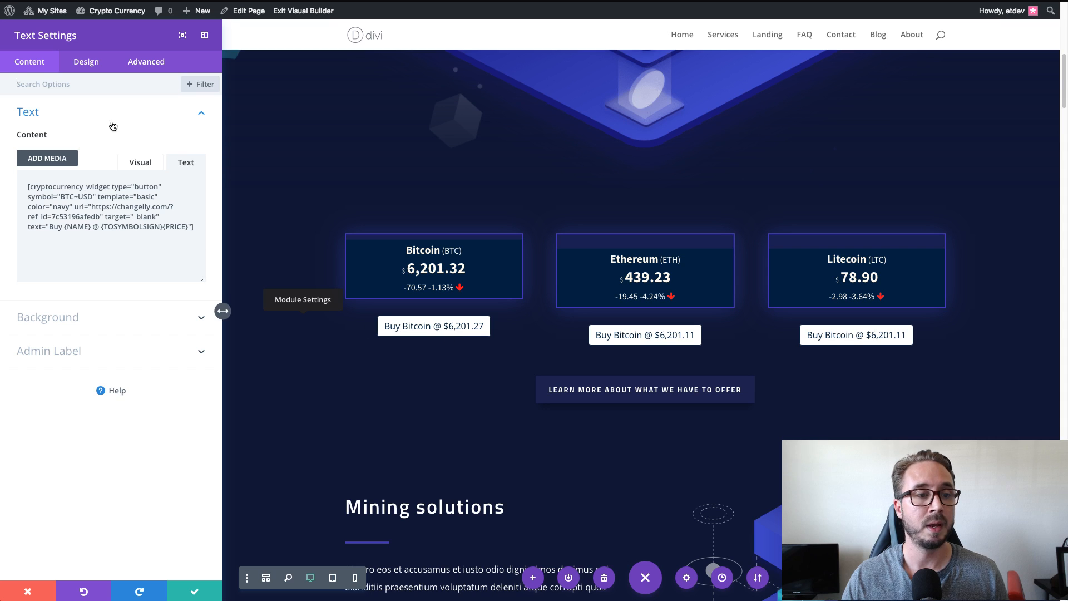
pyautogui.click(96, 68)
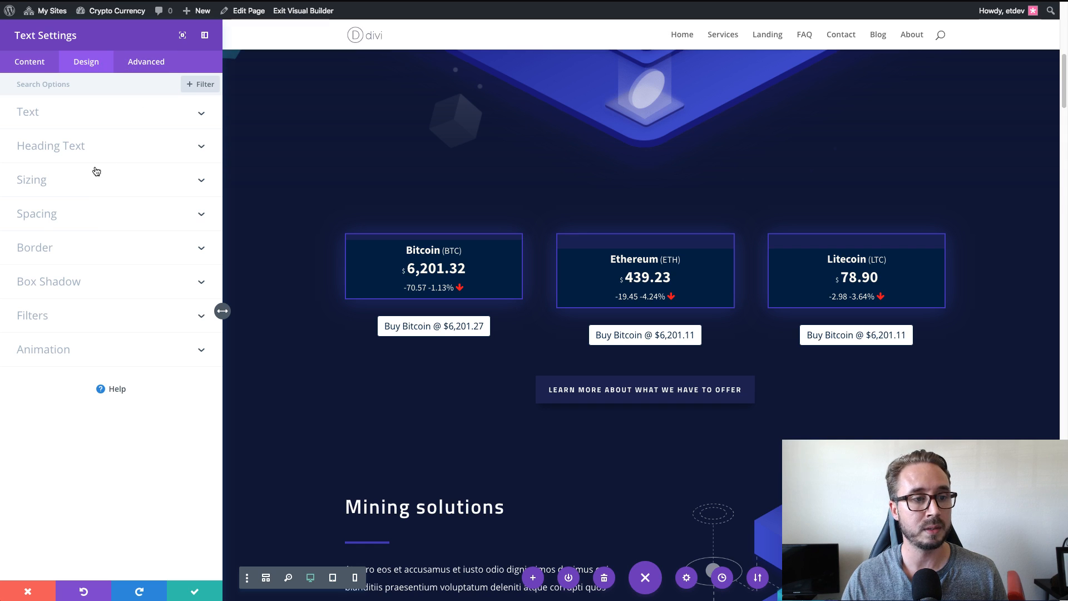
pyautogui.click(102, 117)
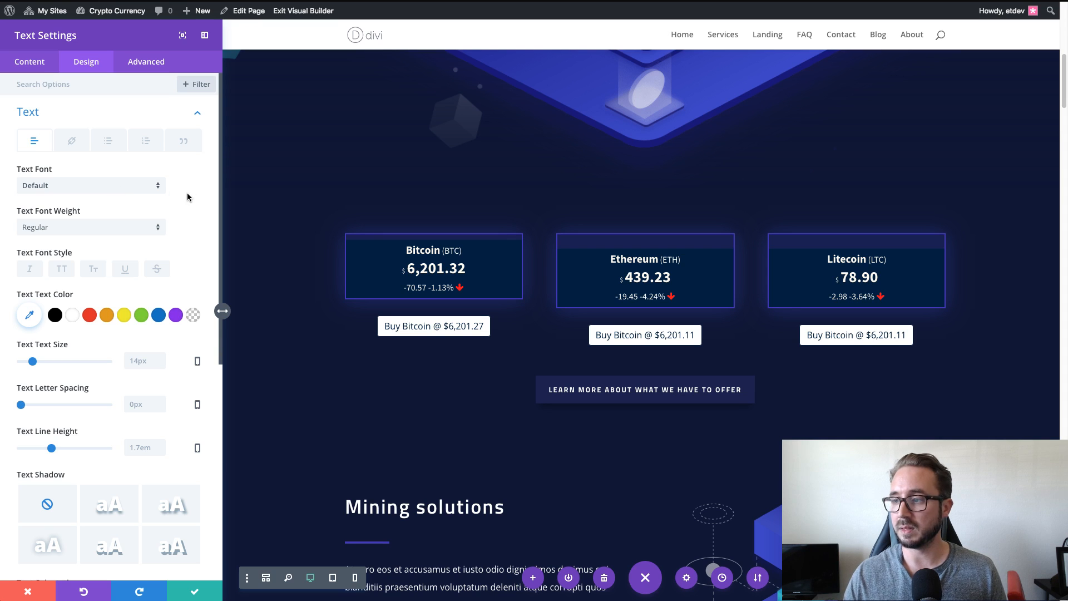
pyautogui.click(155, 192)
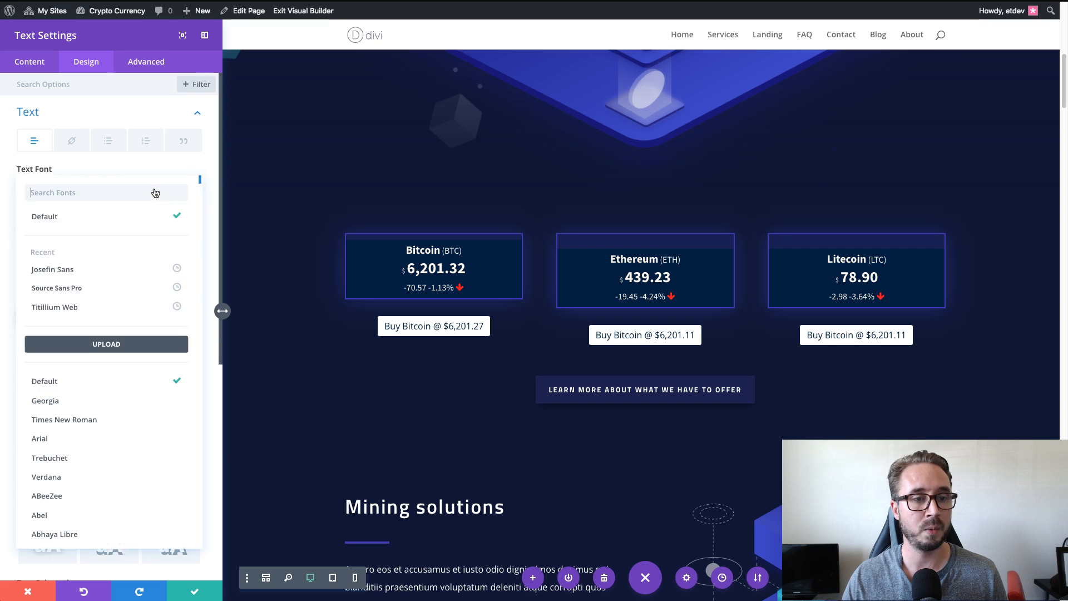
pyautogui.click(79, 292)
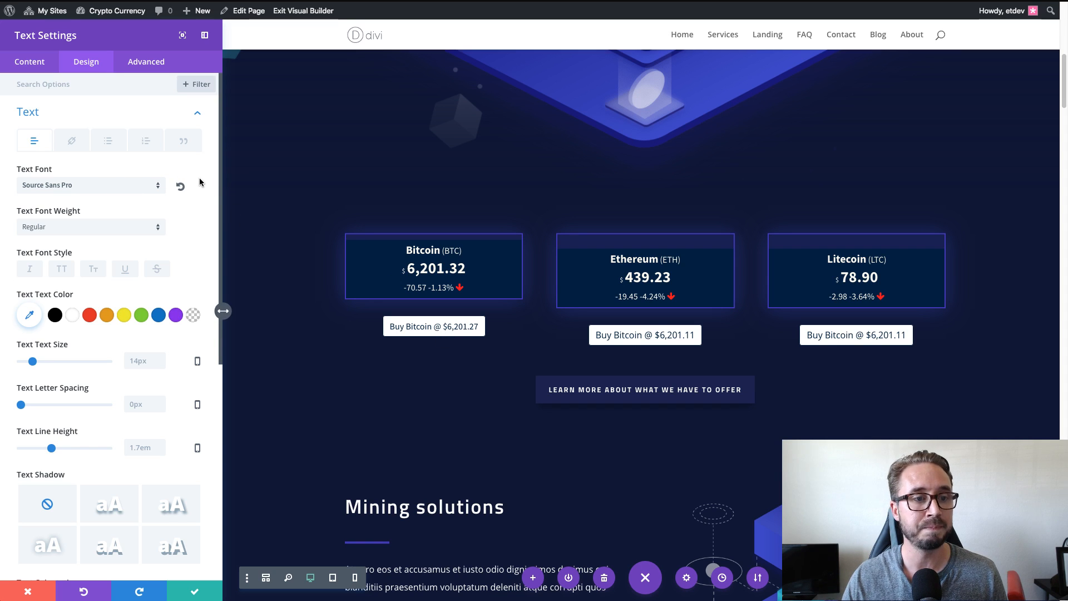
pyautogui.click(62, 270)
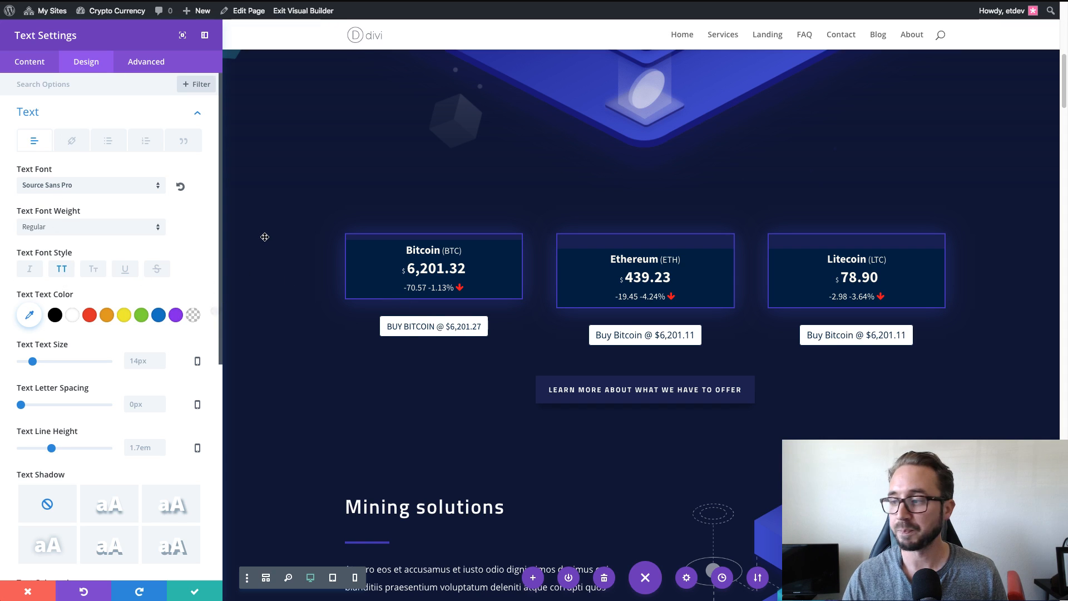
# Set the Bitcoin buy button's link text color to #4328b7 and save the Text module.
pyautogui.scroll(-1, 248, 244)
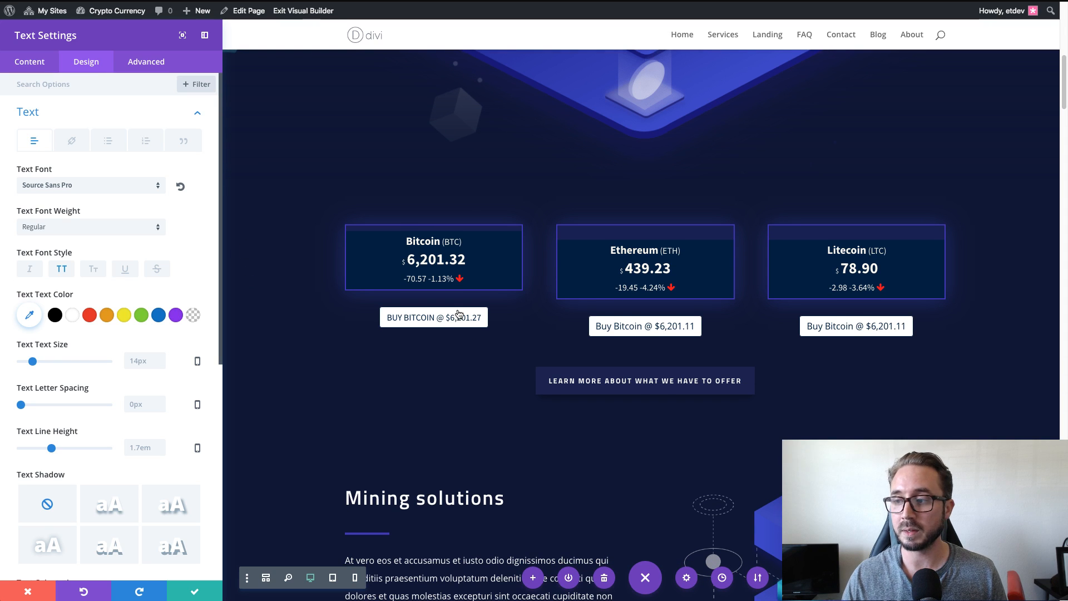
pyautogui.scroll(2, 433, 317)
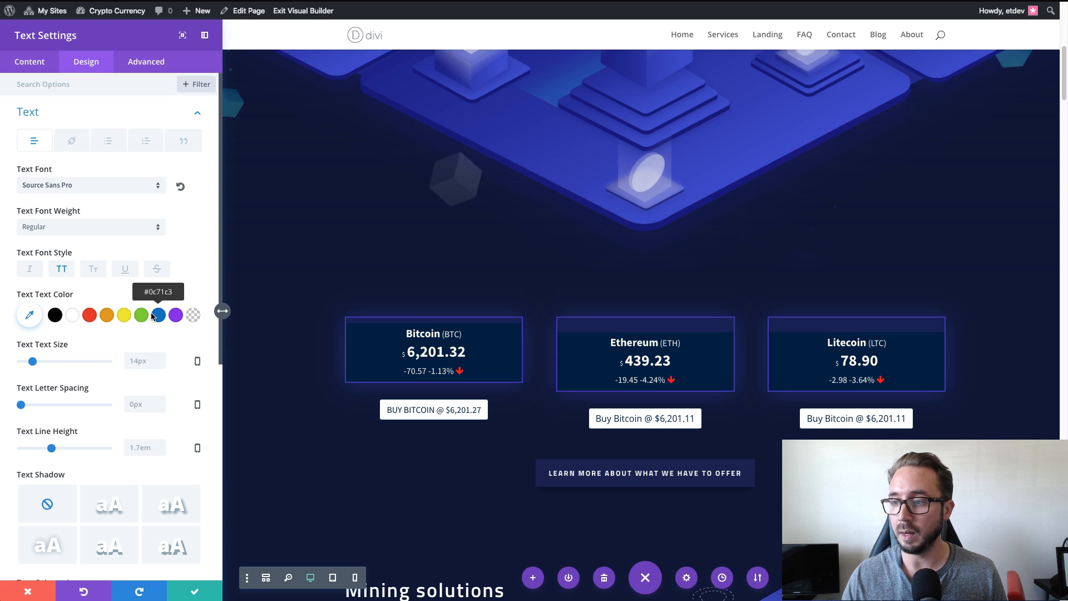
pyautogui.scroll(-1, 151, 316)
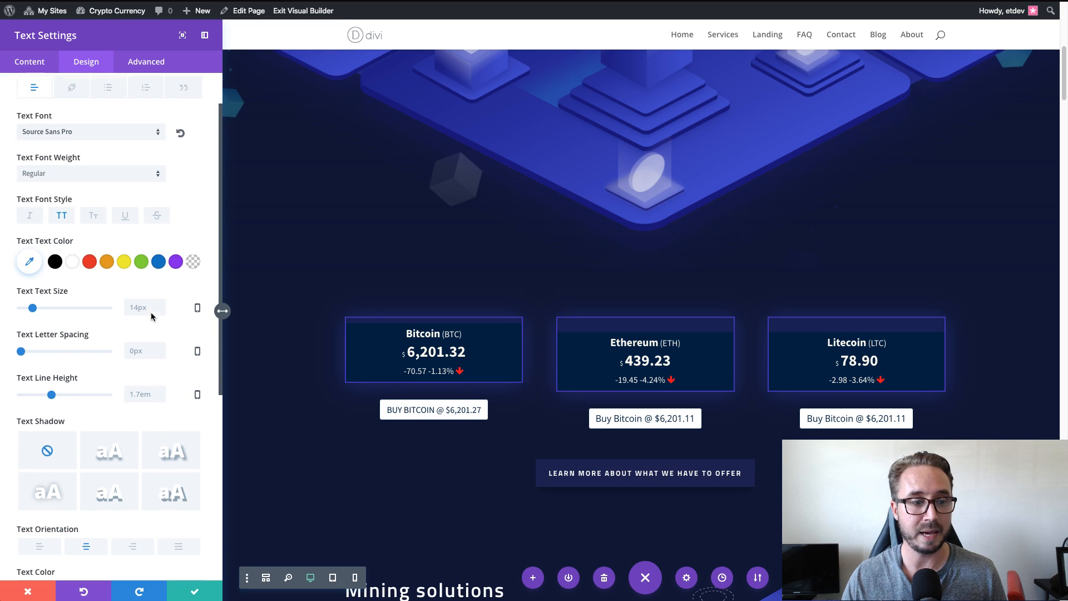
pyautogui.scroll(1, 151, 314)
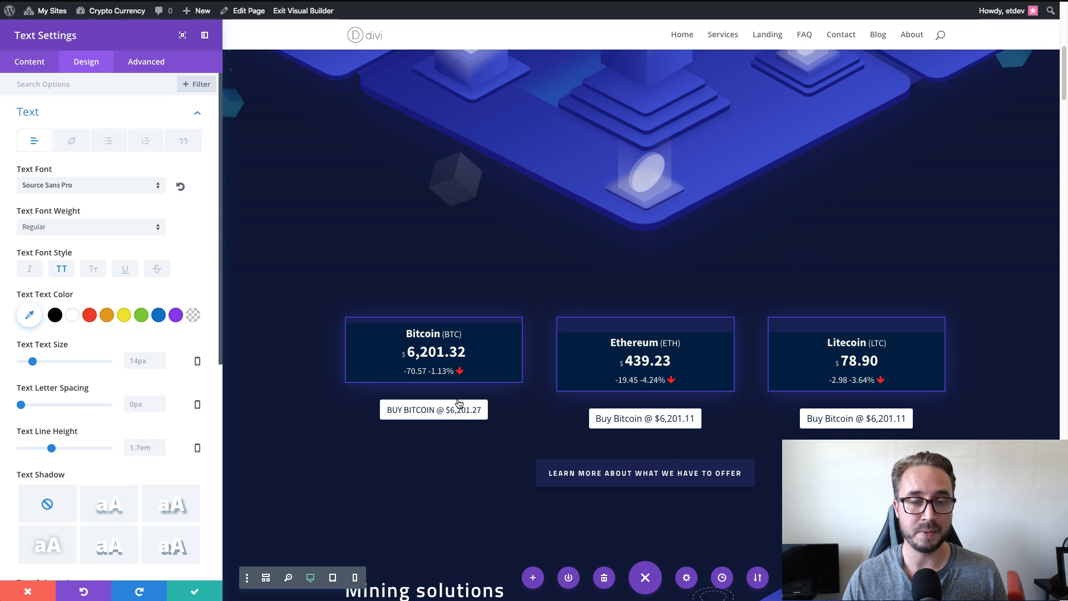
pyautogui.click(74, 145)
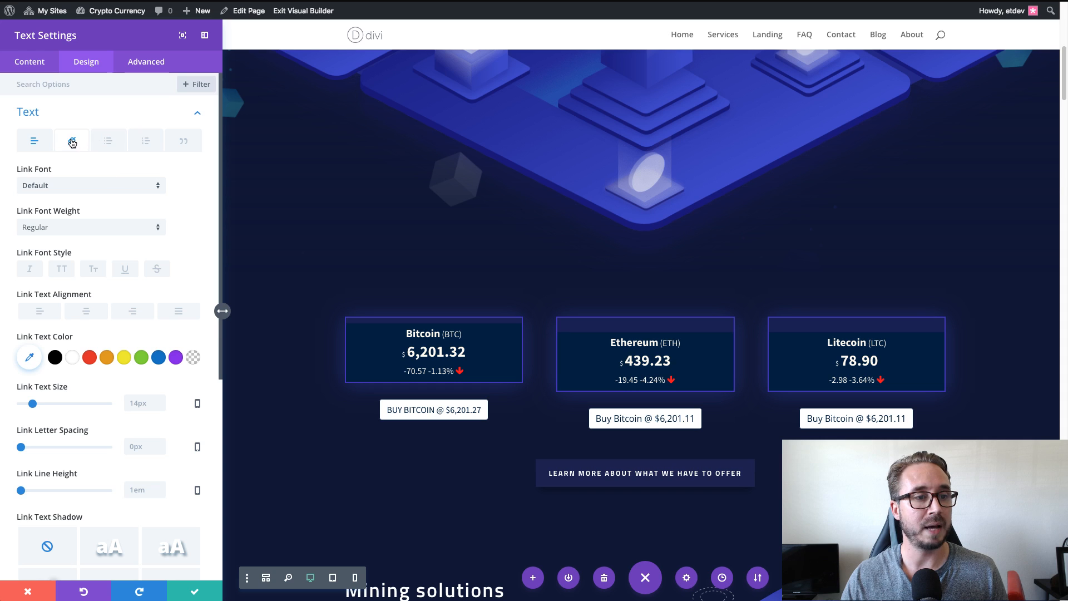
pyautogui.scroll(-1, 117, 251)
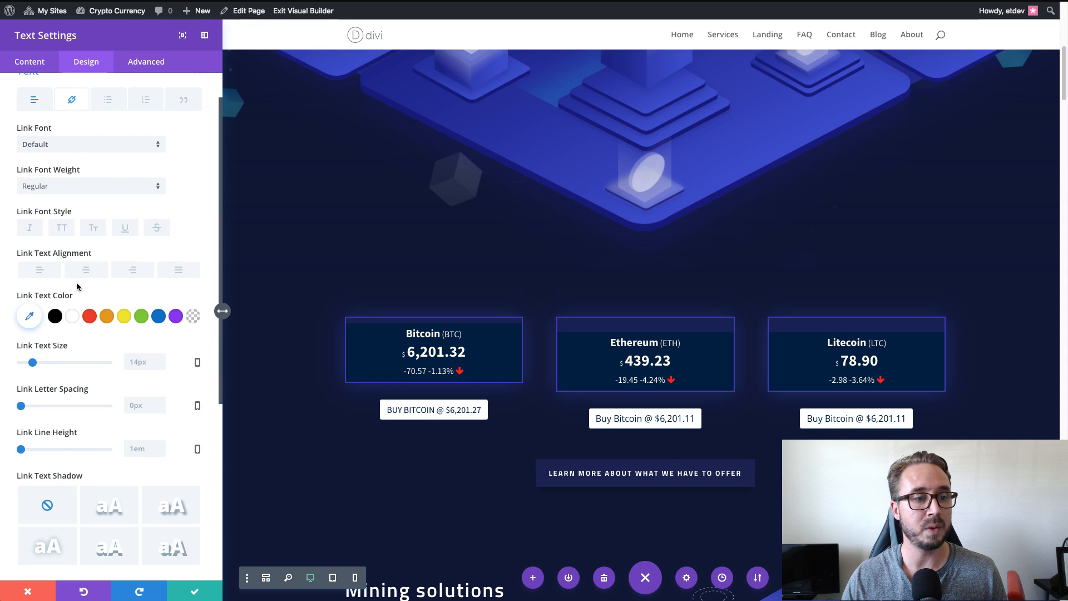
pyautogui.click(27, 317)
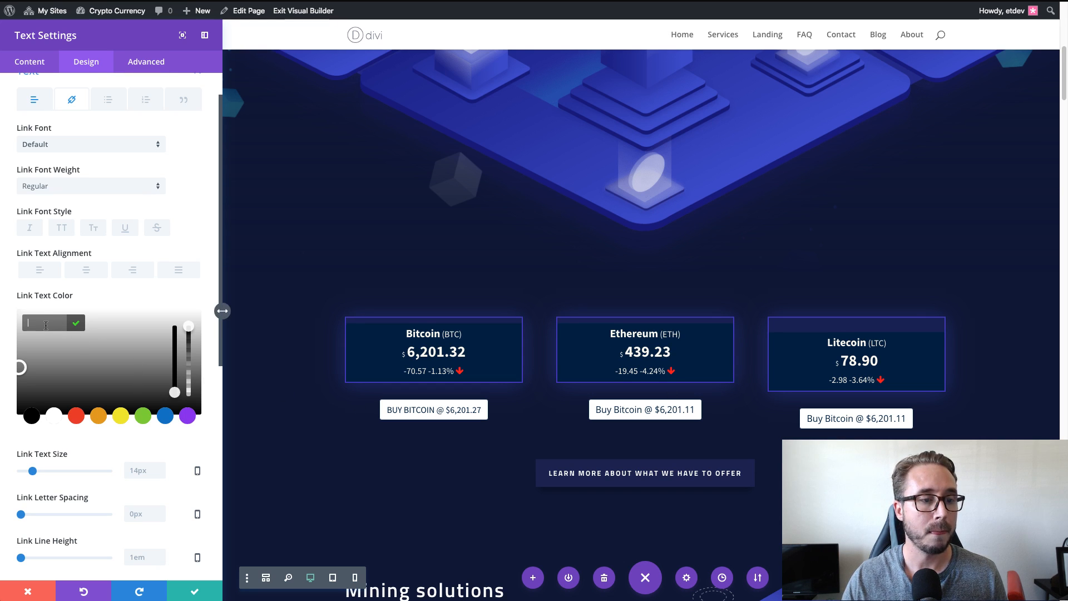
pyautogui.write('#4328b7')
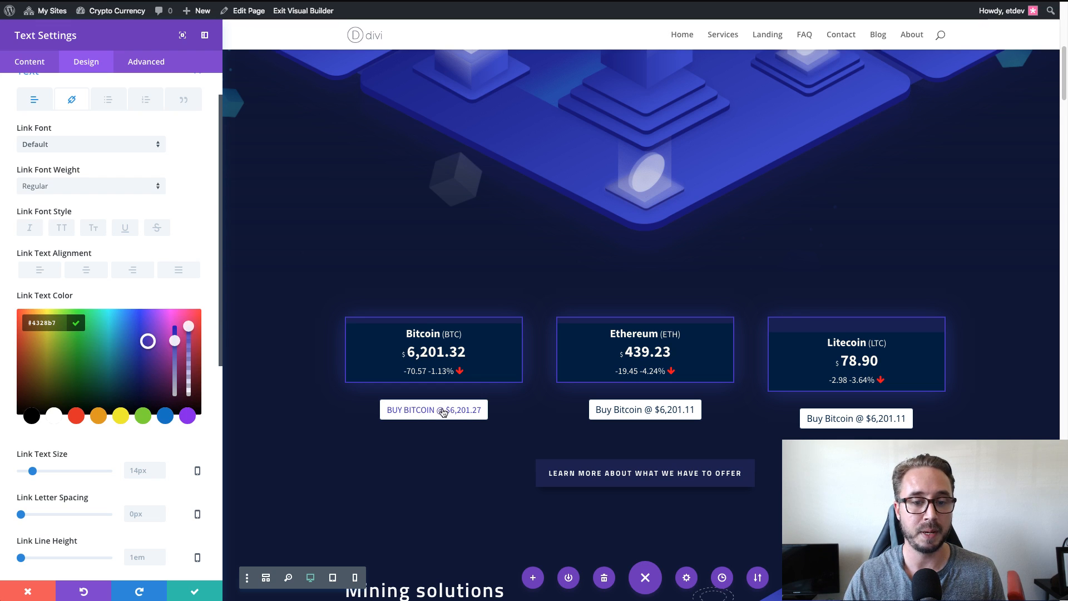
pyautogui.click(192, 590)
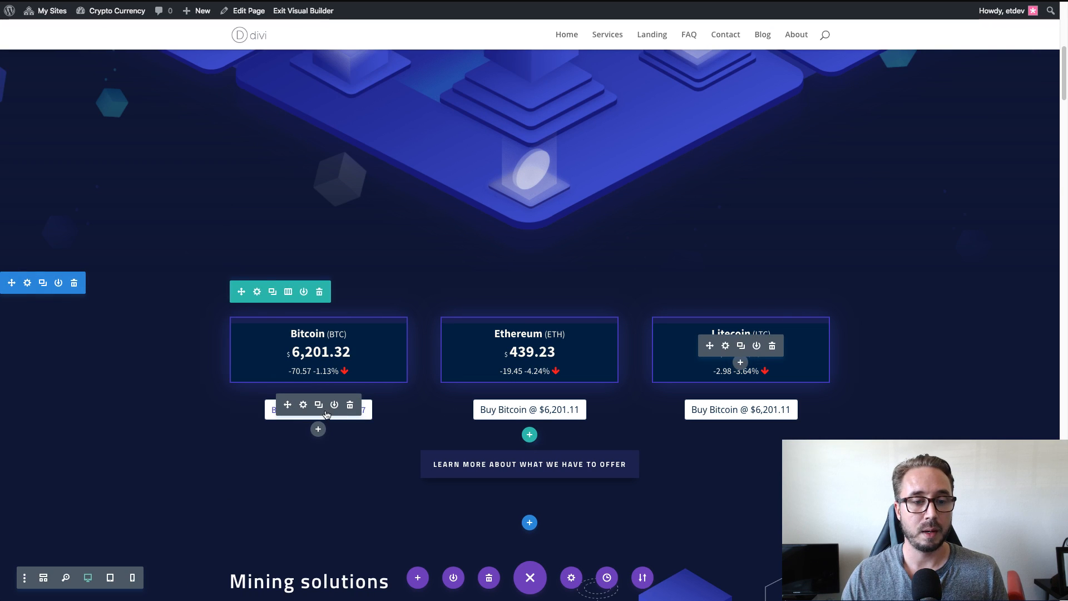
# Copy the Bitcoin button module's styles and paste them onto the button modules under Ethereum and Litecoin.
pyautogui.rightClick(326, 415)
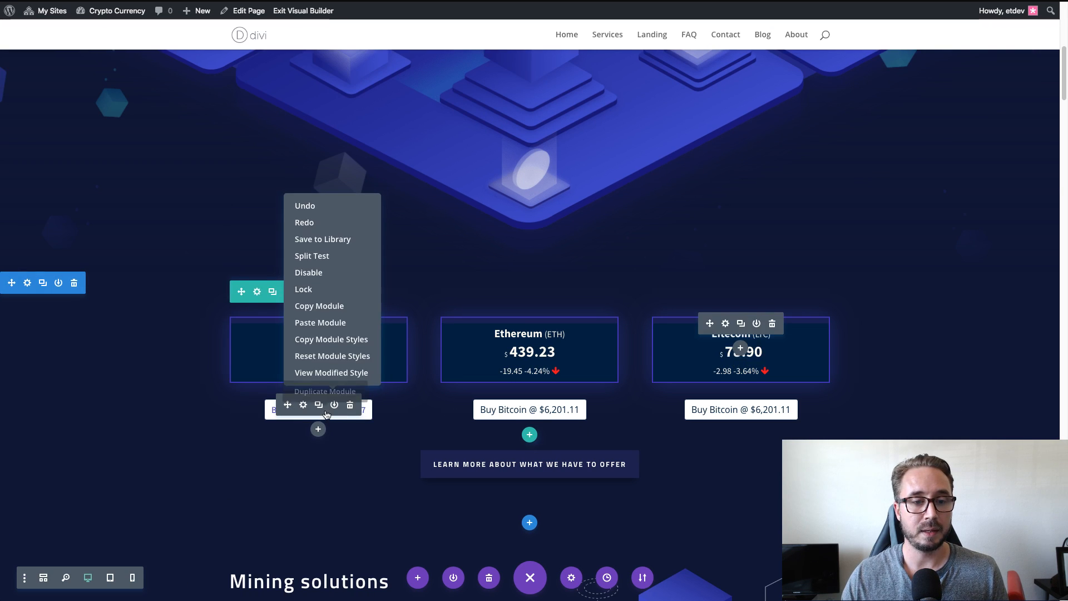
pyautogui.click(349, 346)
pyautogui.rightClick(530, 415)
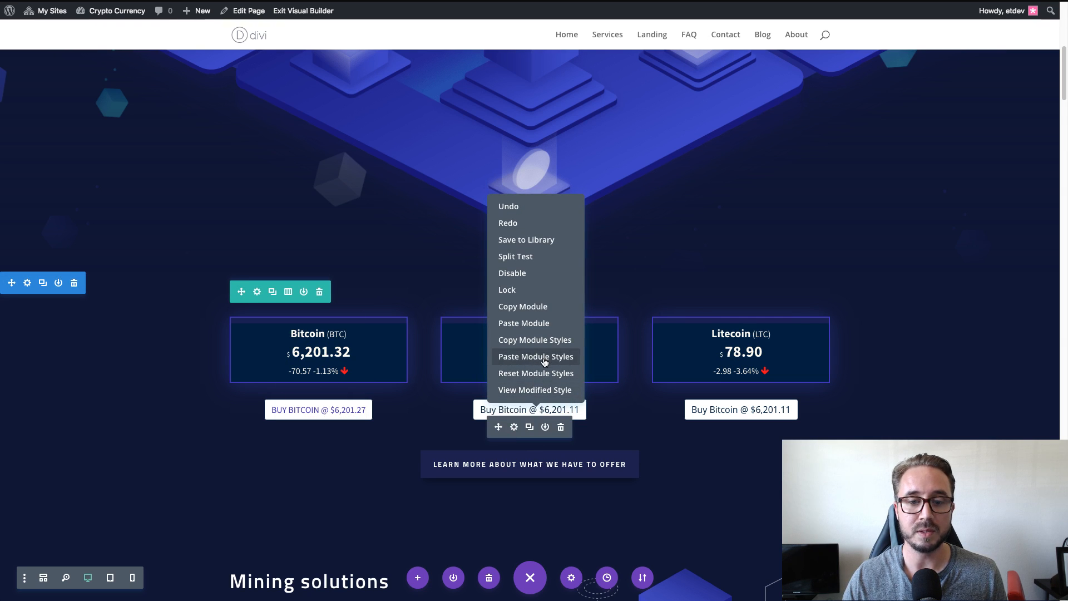
pyautogui.click(544, 362)
pyautogui.rightClick(772, 412)
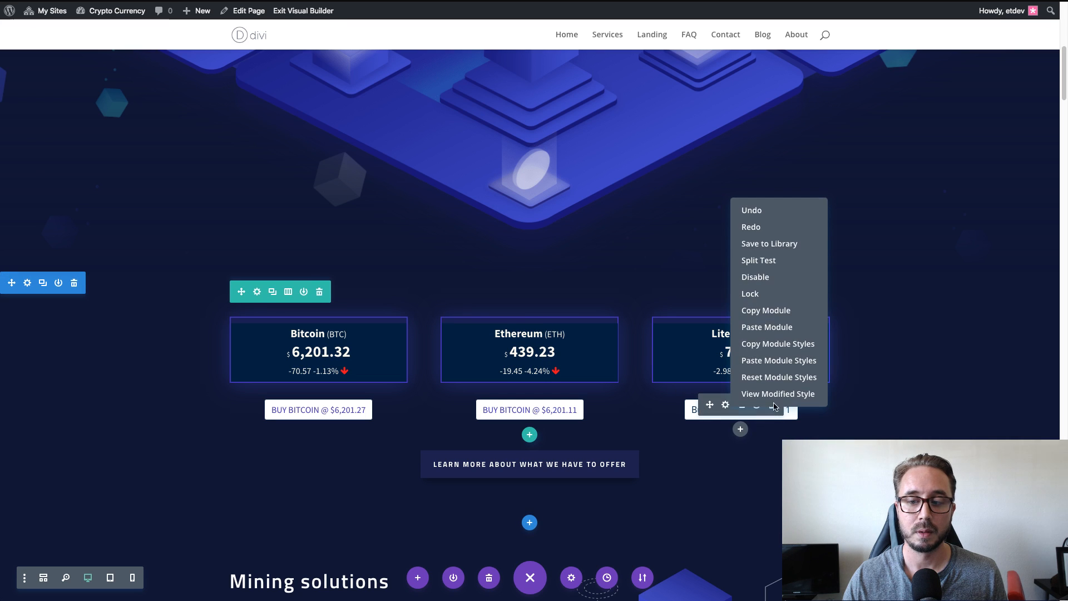
pyautogui.click(801, 361)
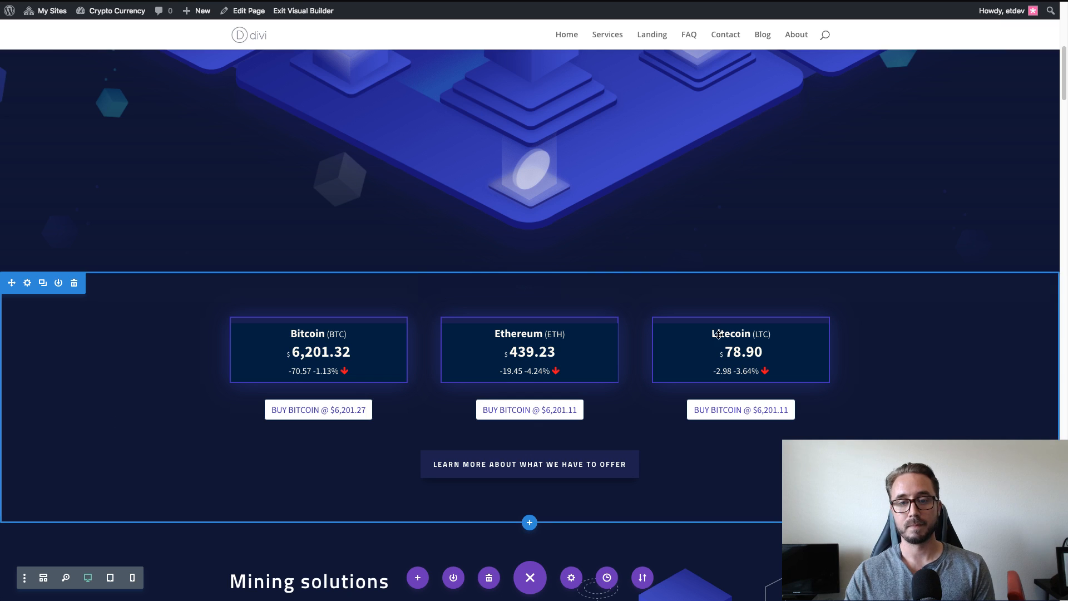
# Examine the styling of the buy buttons beneath the Bitcoin, Ethereum and Litecoin price cards.
pyautogui.scroll(-1, 419, 375)
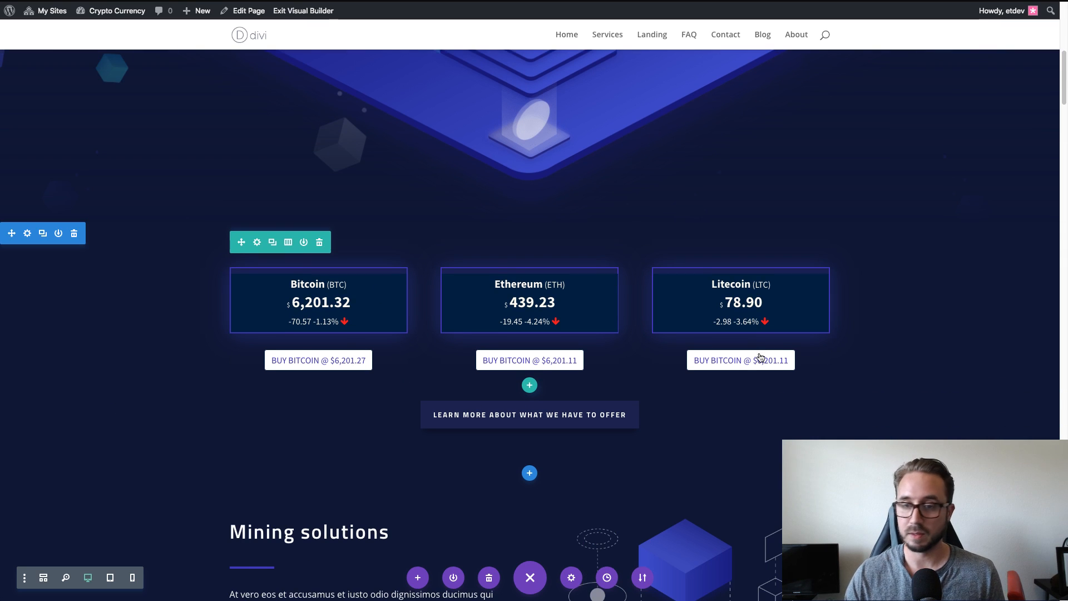
pyautogui.scroll(-3, 332, 303)
pyautogui.scroll(2, 333, 303)
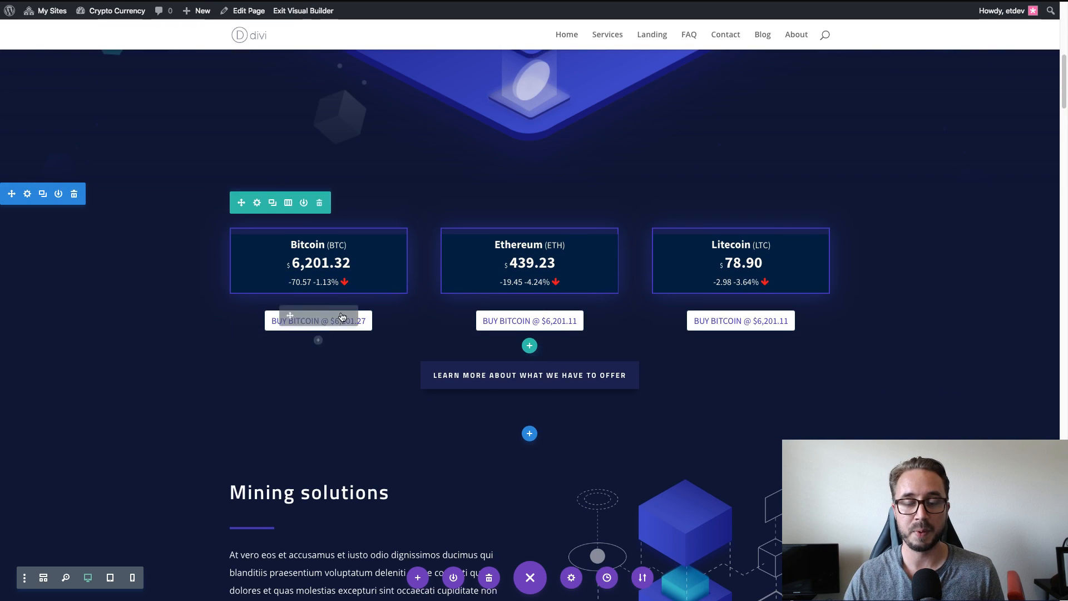
pyautogui.scroll(-1, 312, 328)
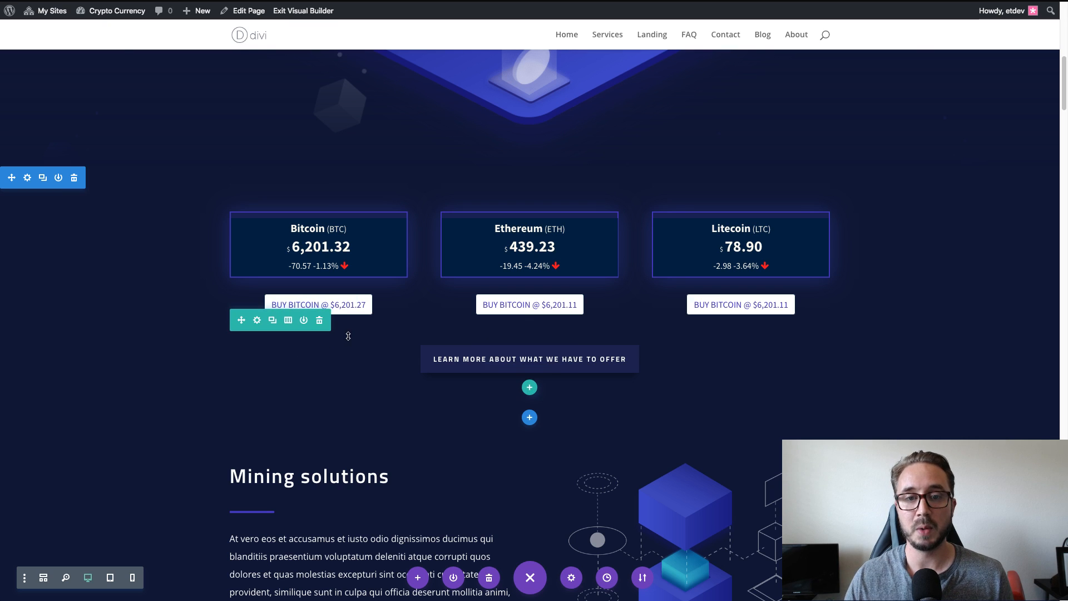
pyautogui.scroll(1, 340, 337)
pyautogui.scroll(-3, 327, 342)
pyautogui.scroll(2, 325, 347)
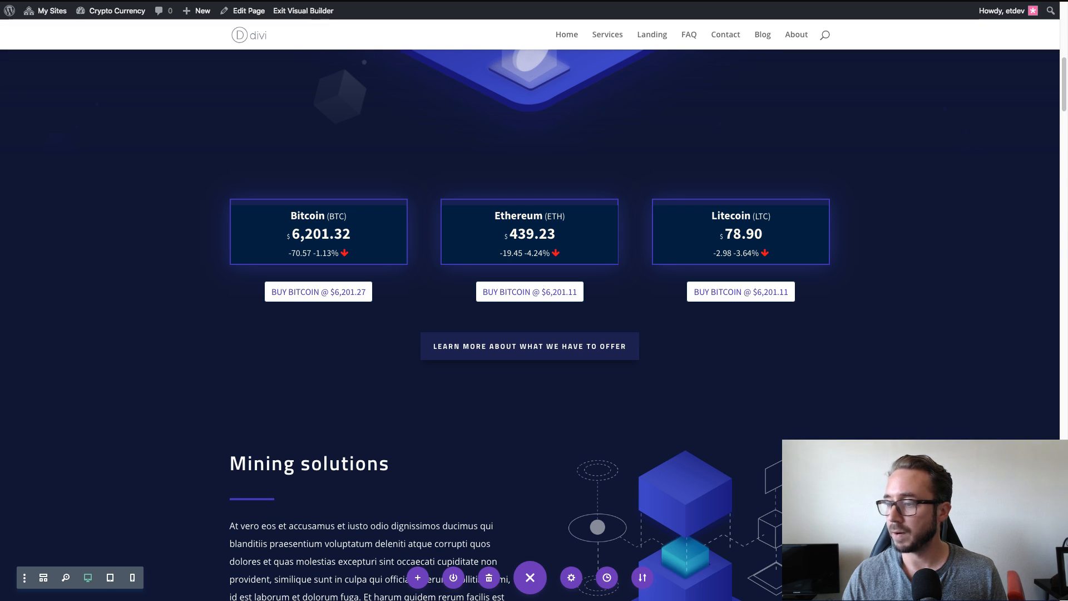
pyautogui.moveTo(315, 296)
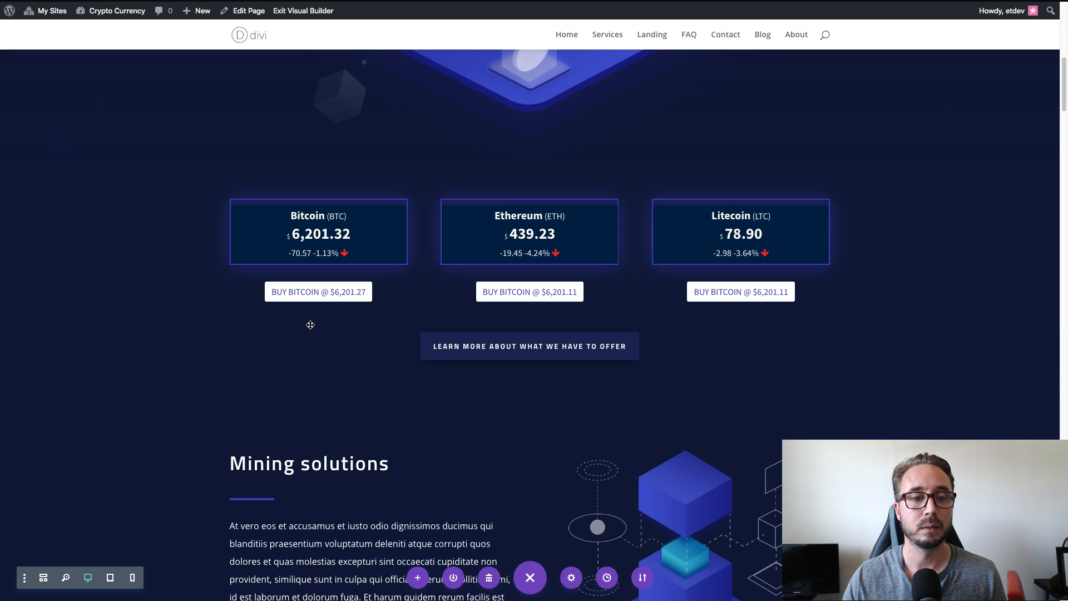
pyautogui.moveTo(296, 293)
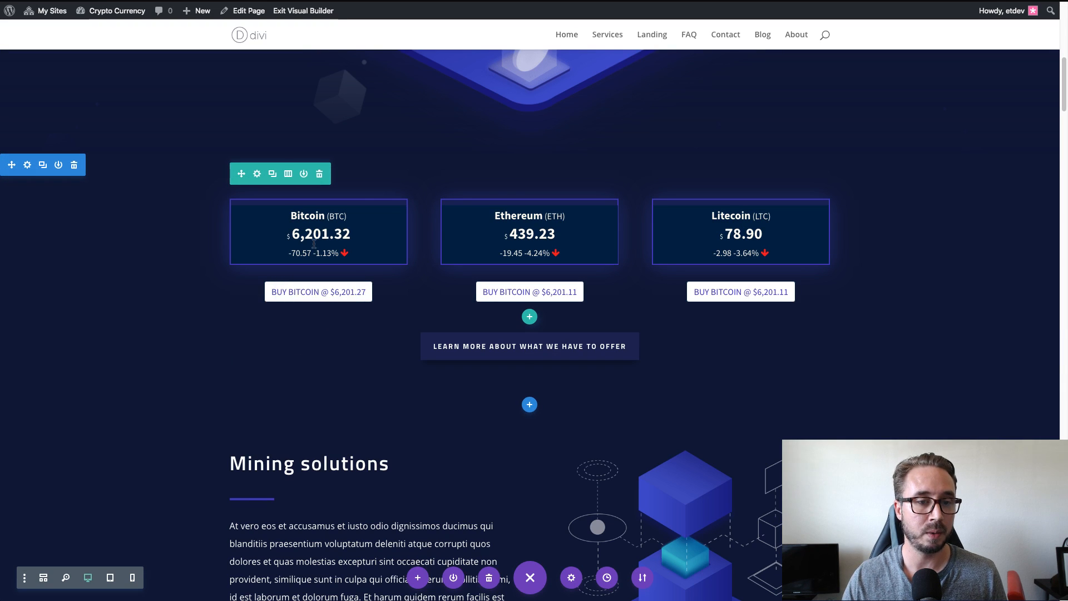
# Copy the buy button shortcode from the Bitcoin Text module into the Bitcoin Blurb's content, below its box shortcode, and save the Blurb.
pyautogui.click(304, 286)
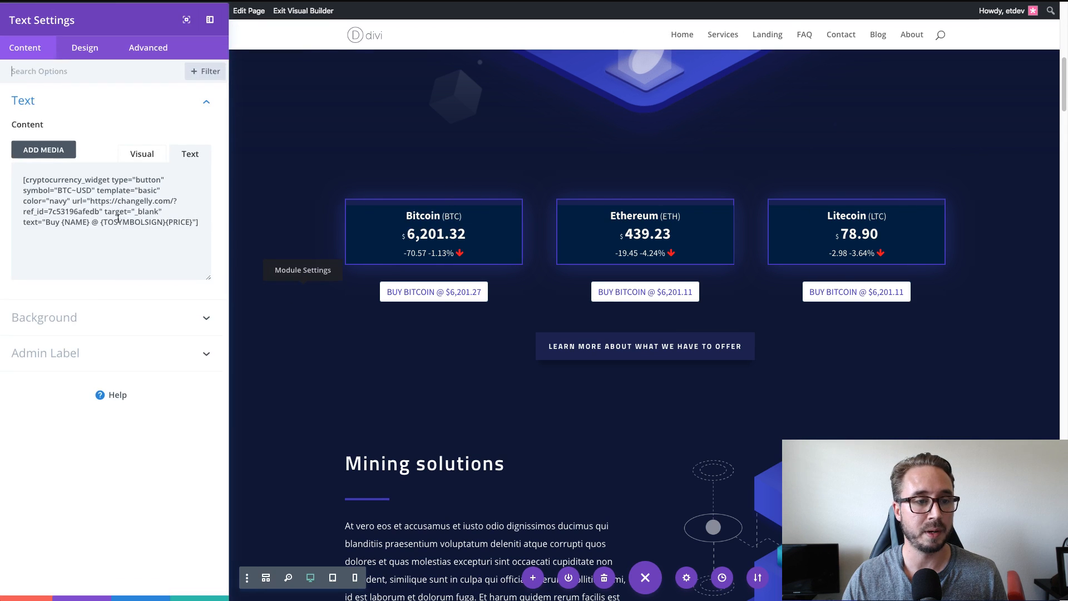
pyautogui.hotkey('ctrl', 'a')
pyautogui.hotkey('ctrl', 'c')
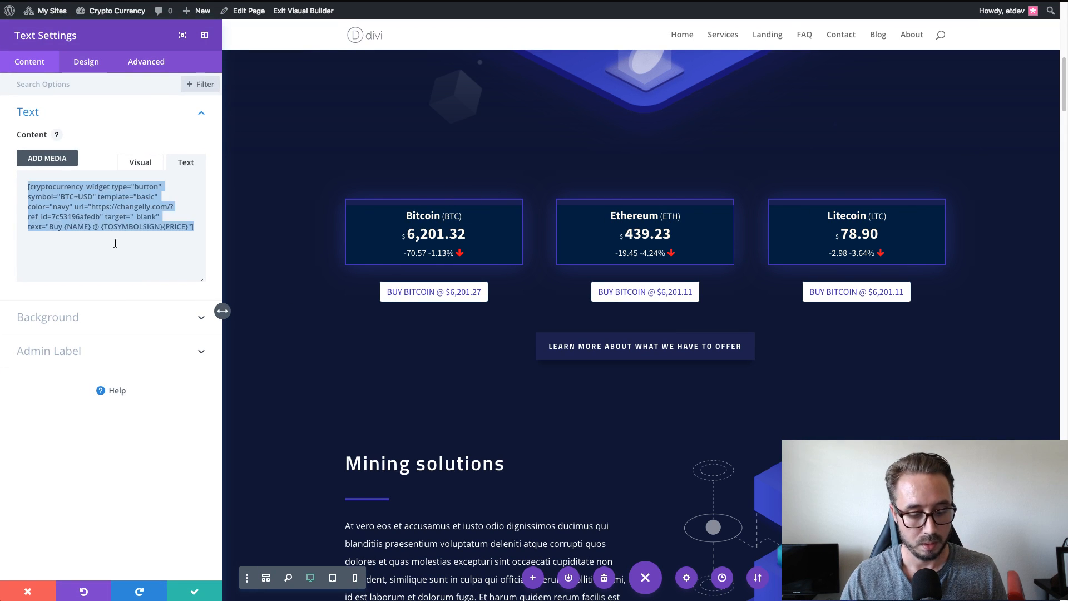
pyautogui.click(21, 597)
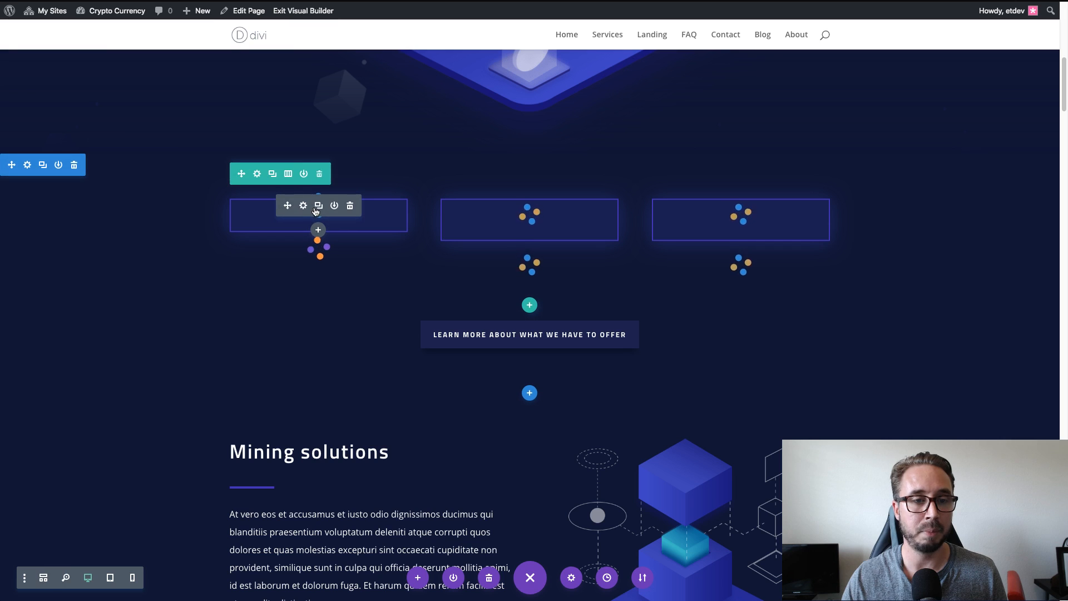
pyautogui.click(305, 207)
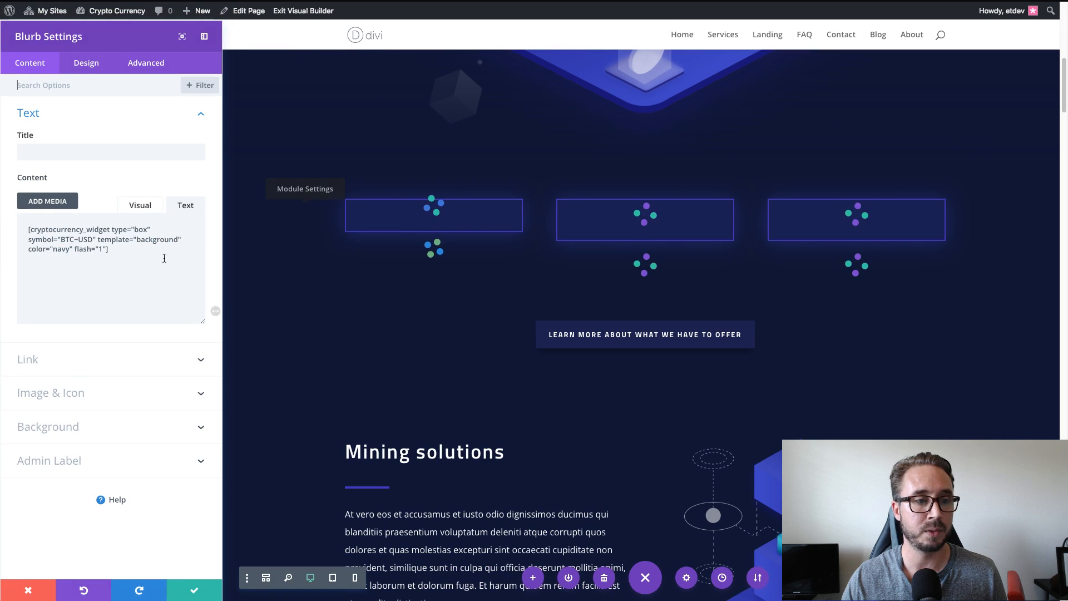
pyautogui.hotkey('ctrl', 'v')
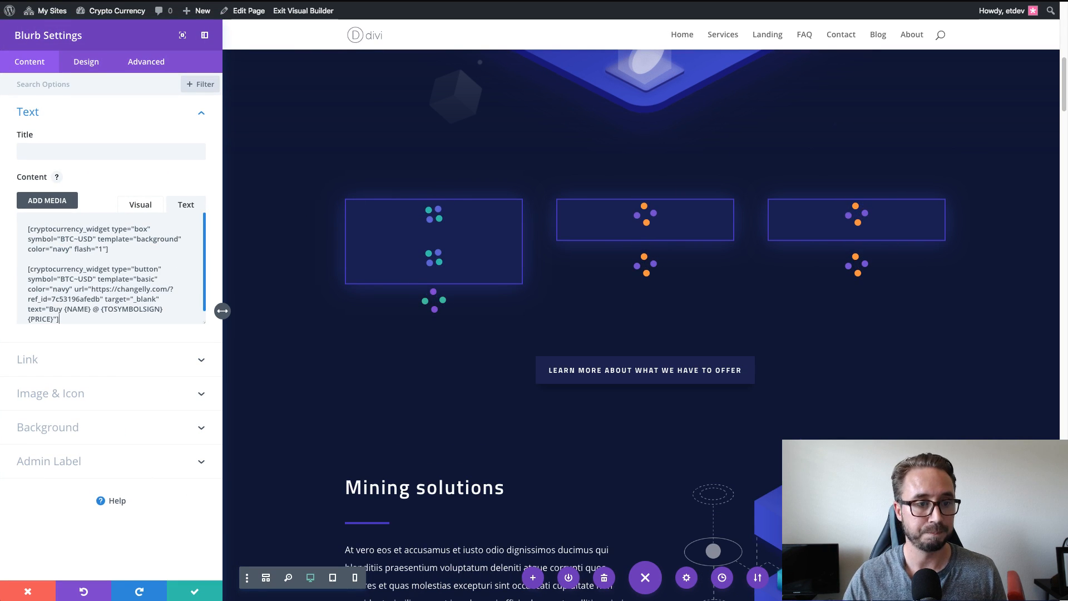
pyautogui.click(185, 587)
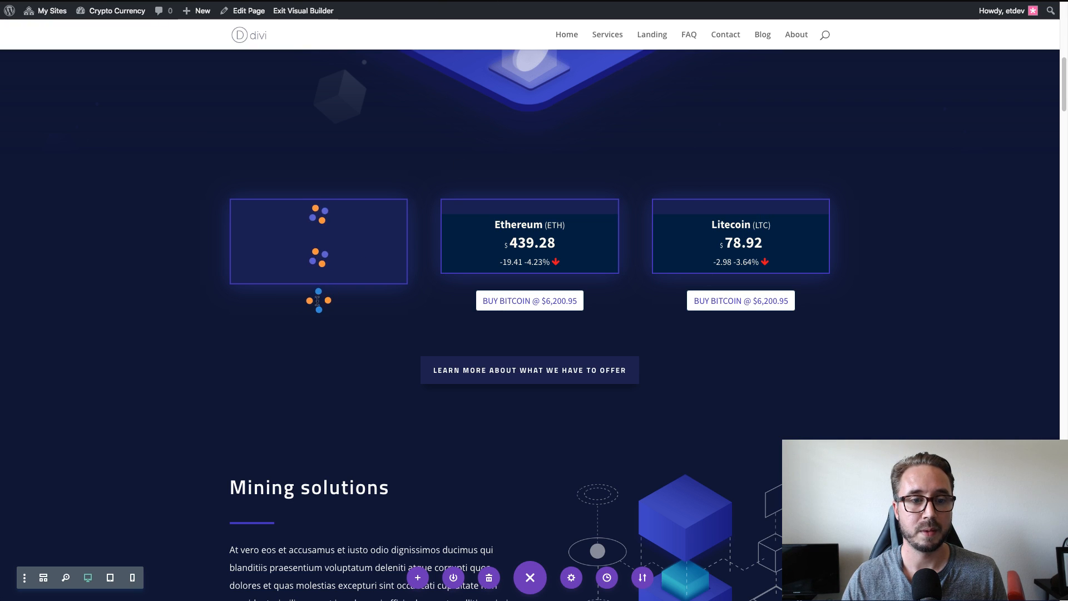
# Delete the separate buy button Text module beneath the Bitcoin price card.
pyautogui.moveTo(311, 313)
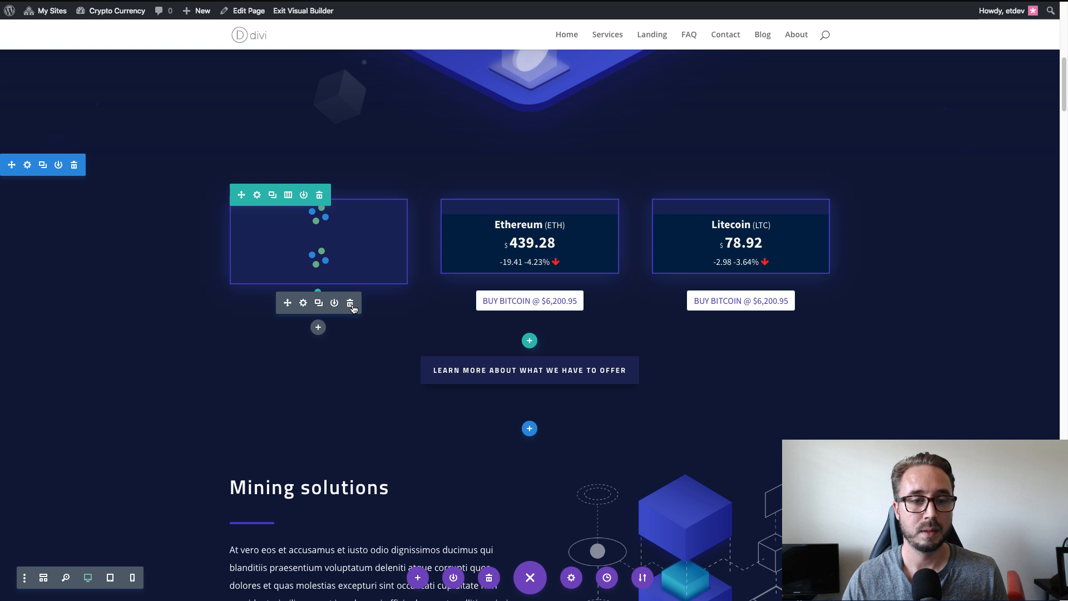
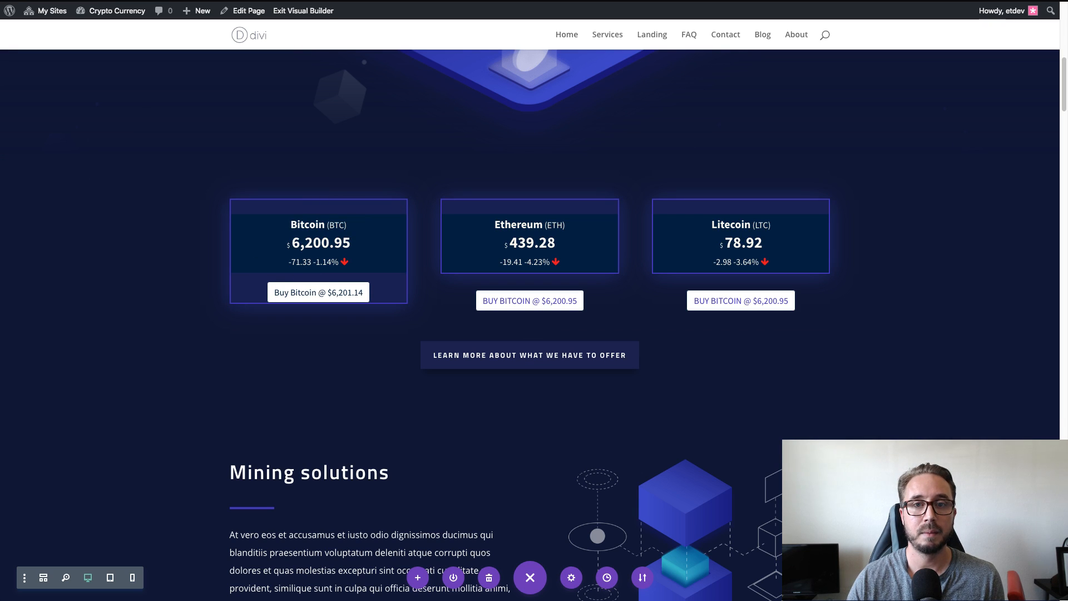
# Uncomment the pcw-box and pcw-button rules in the site's Additional CSS by removing the opening and closing comment markers.
pyautogui.hotkey('ctrl', 'Tab')
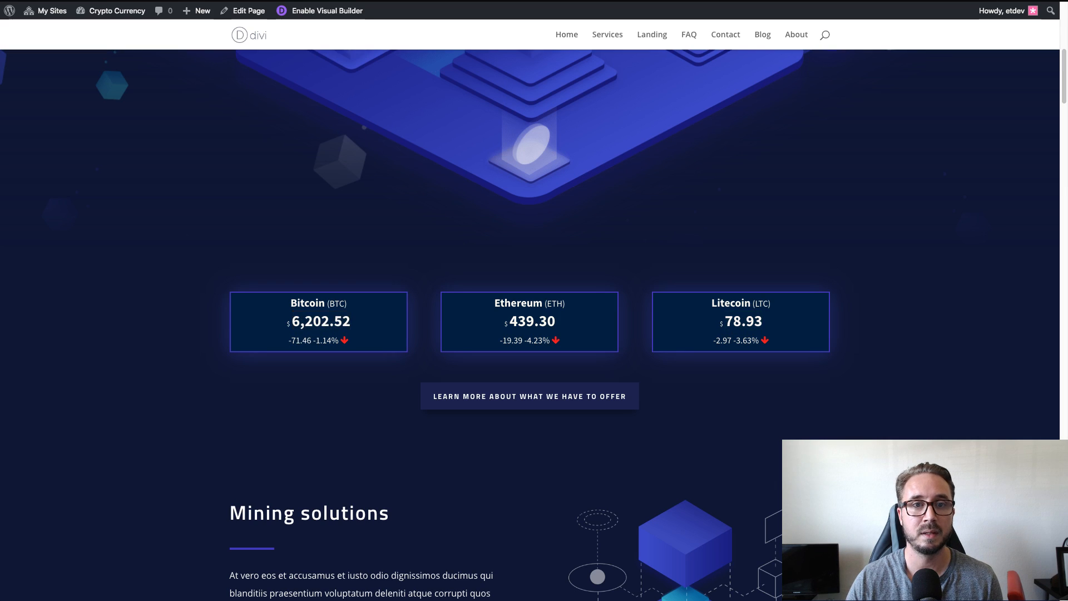
pyautogui.hotkey('ctrl', 'Tab')
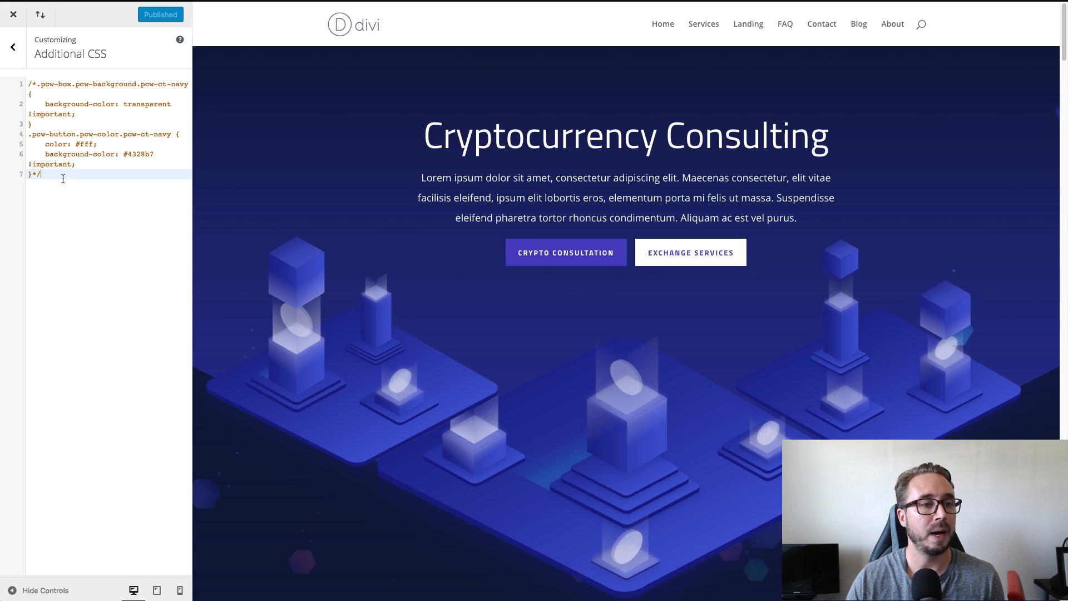
pyautogui.press('BackSpace')
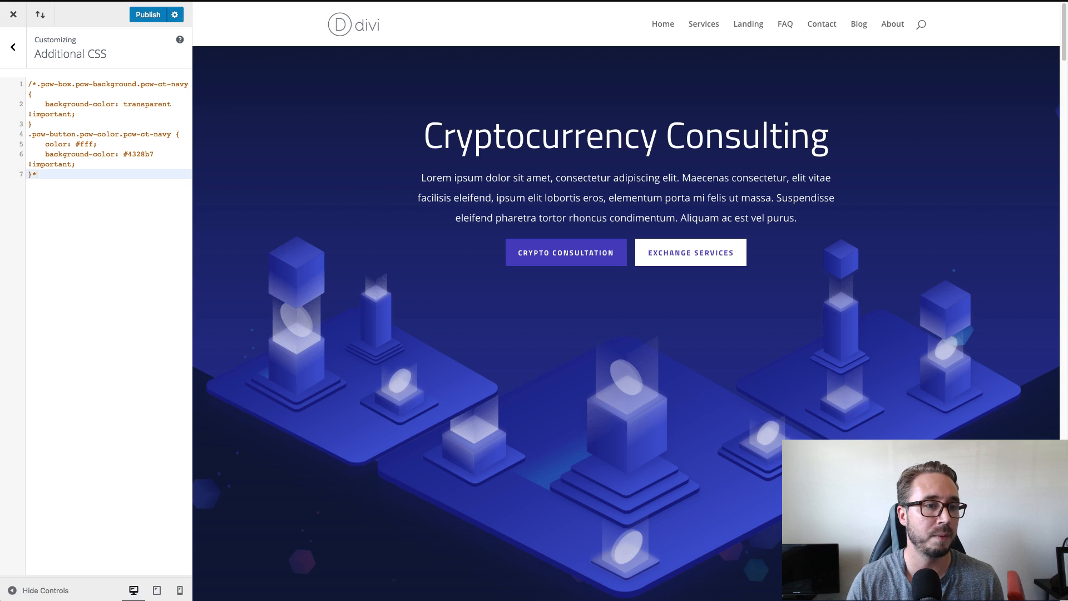
pyautogui.click(38, 85)
pyautogui.press('BackSpace')
pyautogui.press('BackSpace')
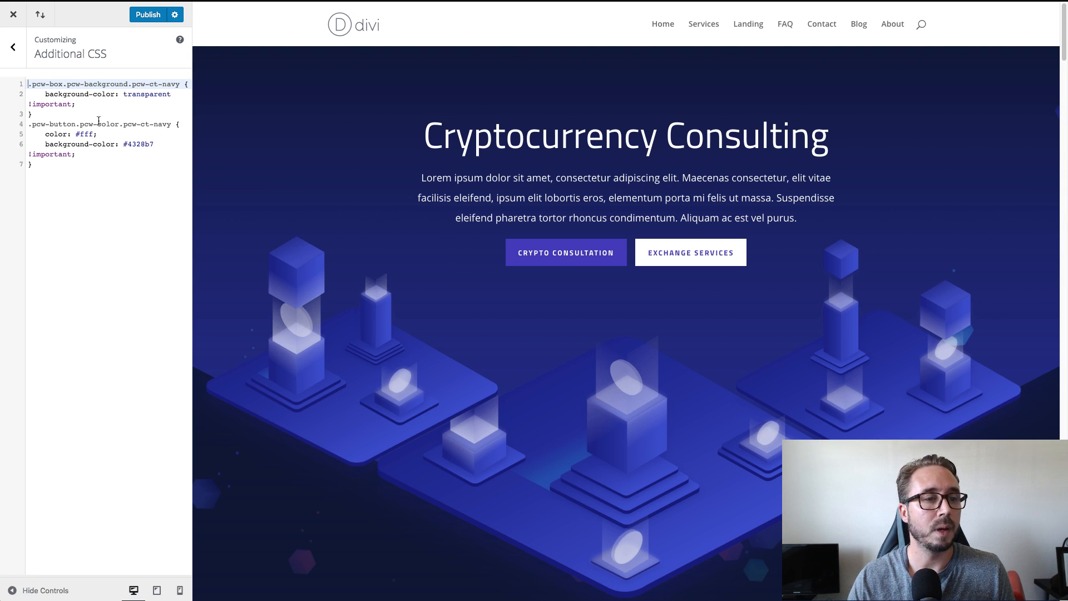
# Examine the .pcw-box.pcw-background.pcw-ct-navy rule in the Additional CSS, including its navy class, transparent background declaration and !important flag.
pyautogui.moveTo(180, 84); pyautogui.dragTo(28, 84)
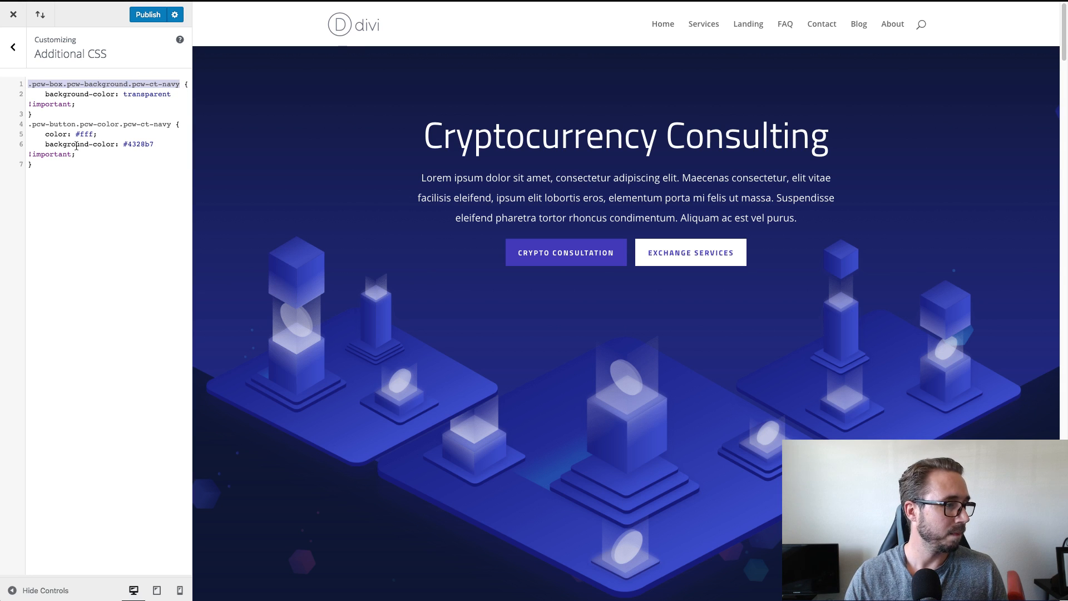
pyautogui.click(94, 175)
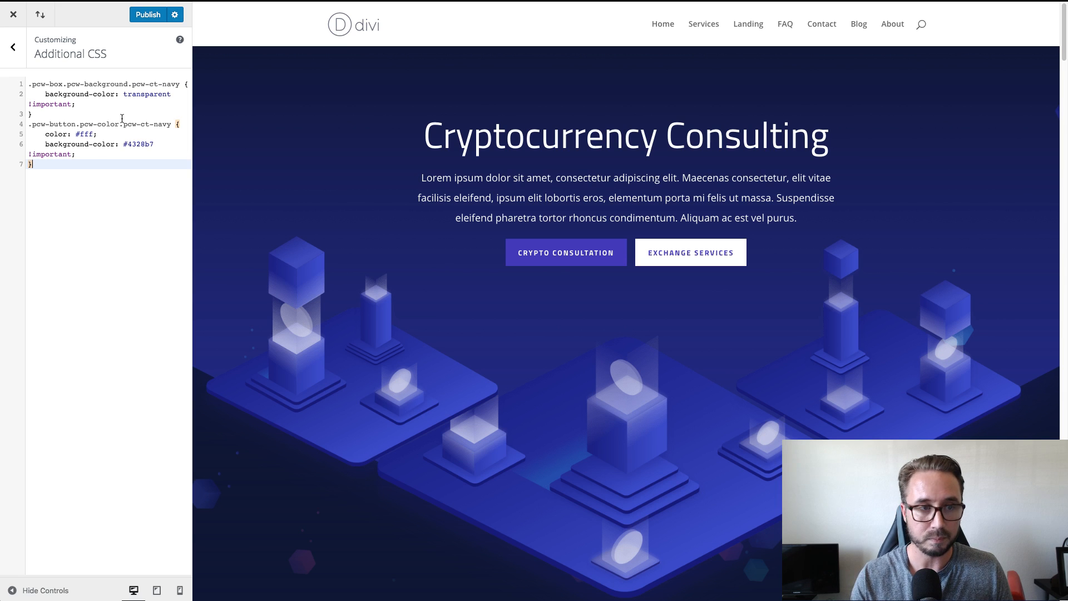
pyautogui.hotkey('ctrl', '+')
pyautogui.hotkey('ctrl', '+')
pyautogui.hotkey('ctrl', '+')
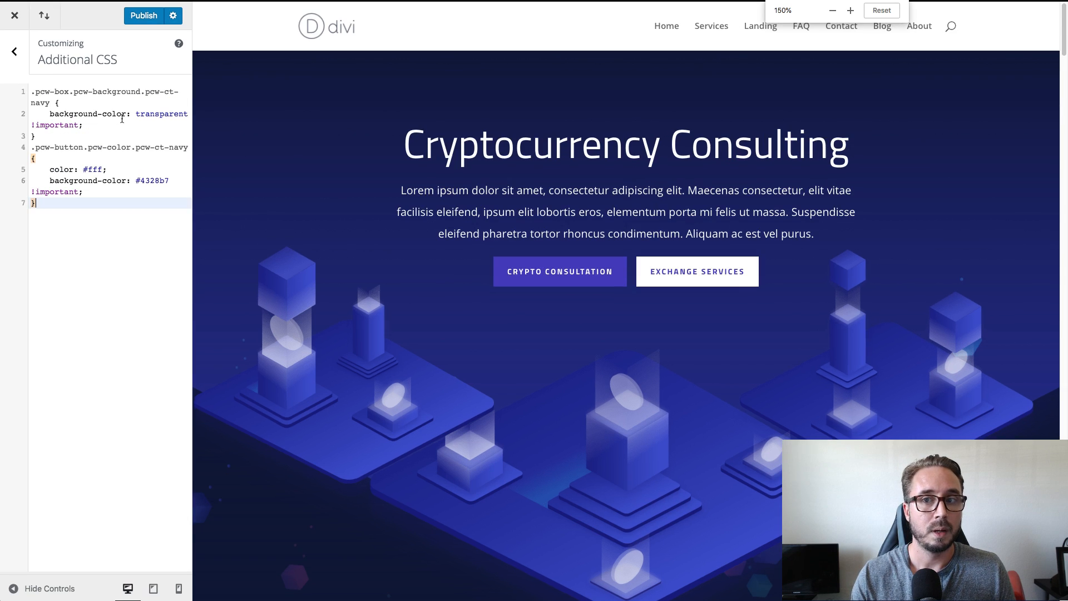
pyautogui.hotkey('ctrl', '+')
pyautogui.hotkey('ctrl', '+')
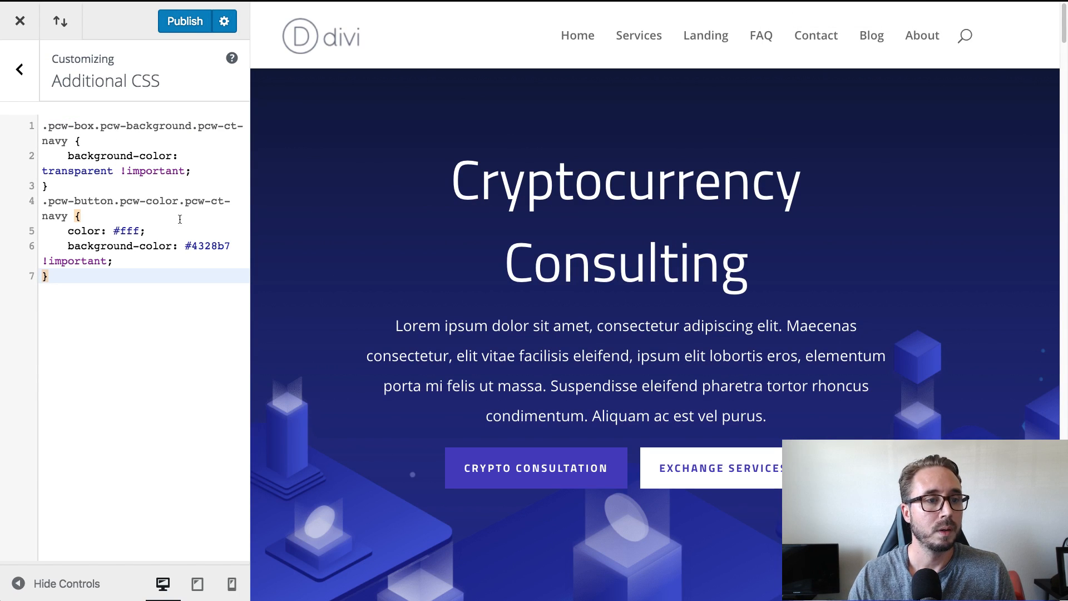
pyautogui.hotkey('ctrl', '-')
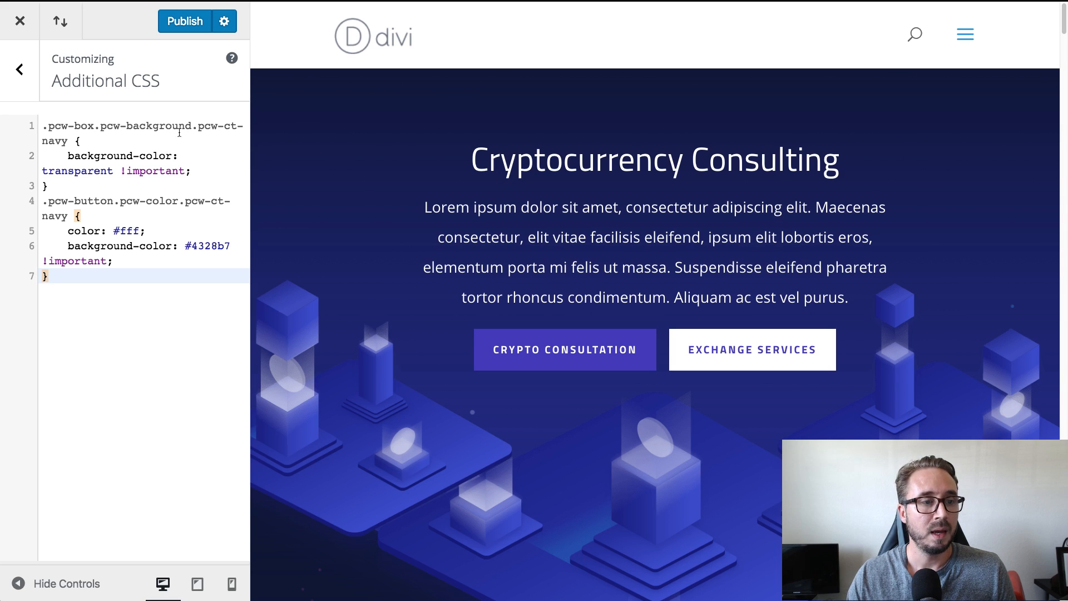
pyautogui.click(67, 140)
pyautogui.doubleClick(53, 139)
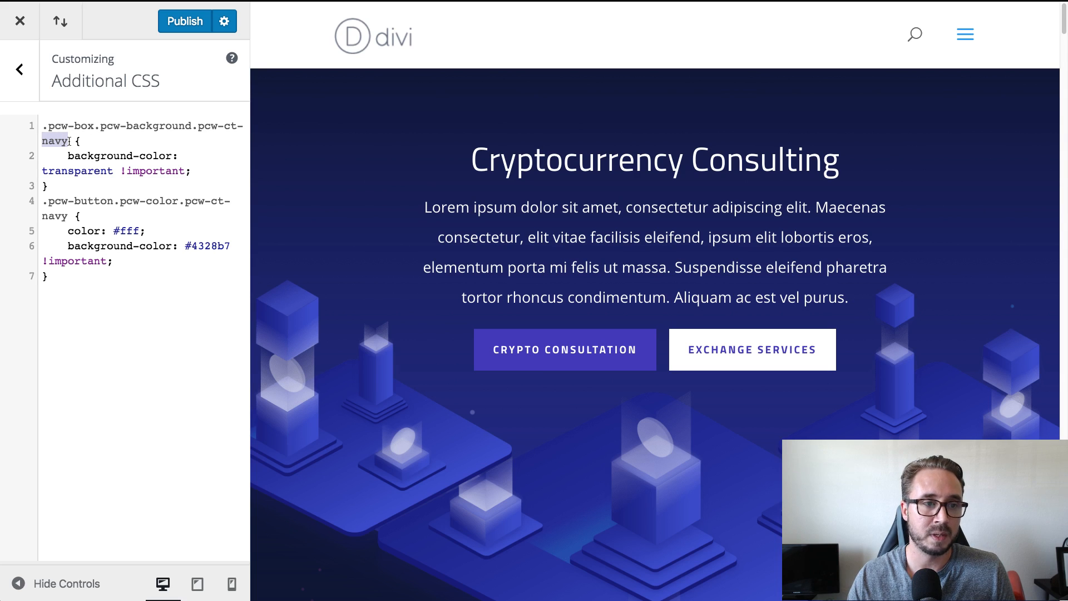
pyautogui.click(83, 171)
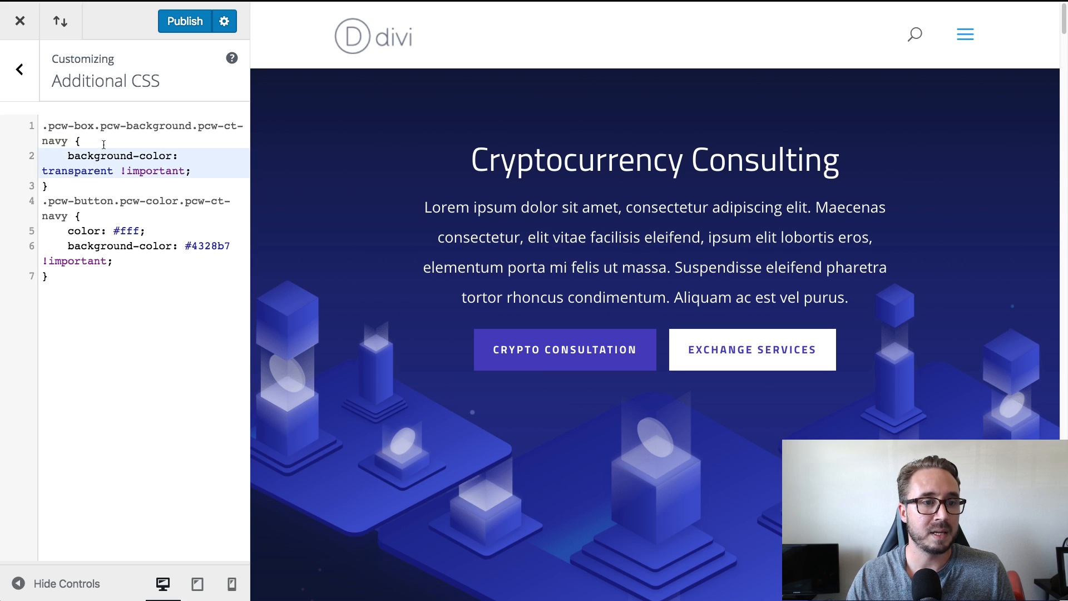
pyautogui.moveTo(67, 156); pyautogui.dragTo(204, 169)
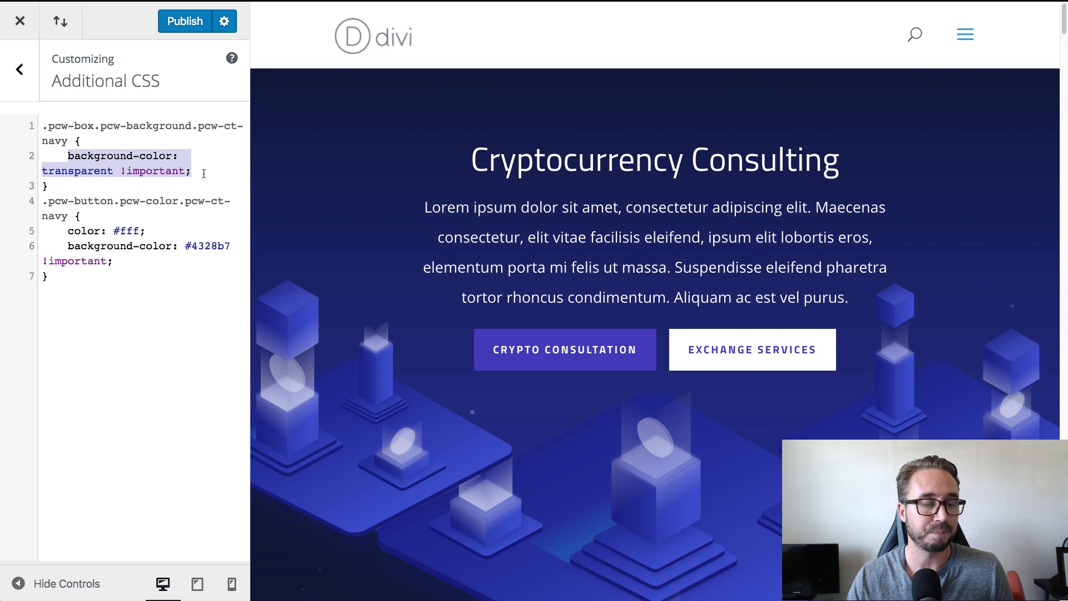
pyautogui.moveTo(185, 171); pyautogui.dragTo(121, 170)
pyautogui.click(205, 173)
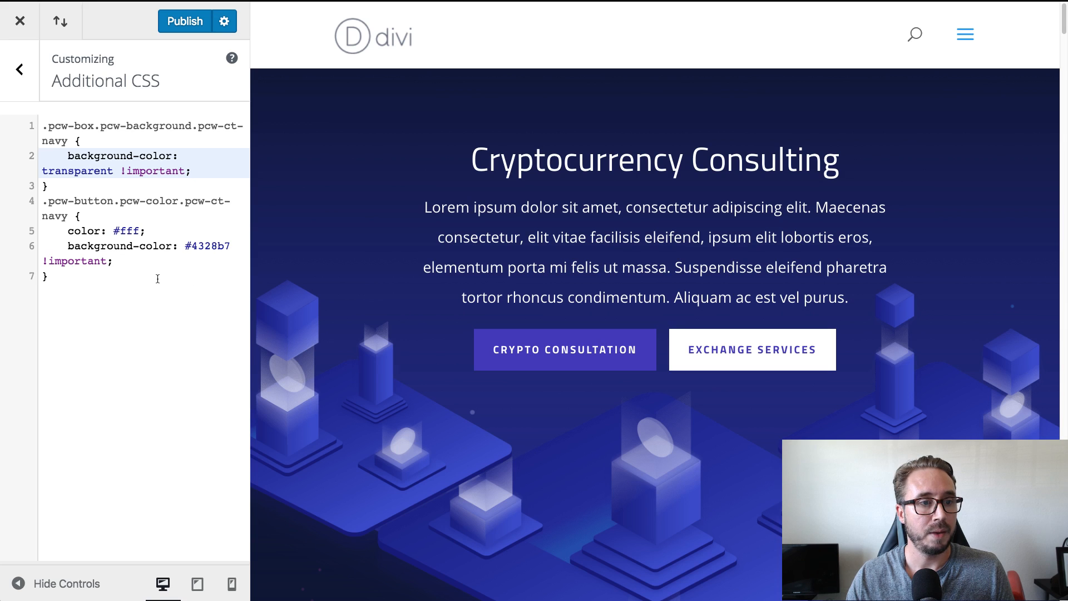
# Examine the .pcw-button.pcw-color.pcw-ct-navy rule in the Additional CSS, including its navy class, text color and background color values.
pyautogui.click(158, 279)
pyautogui.moveTo(69, 217); pyautogui.dragTo(42, 217)
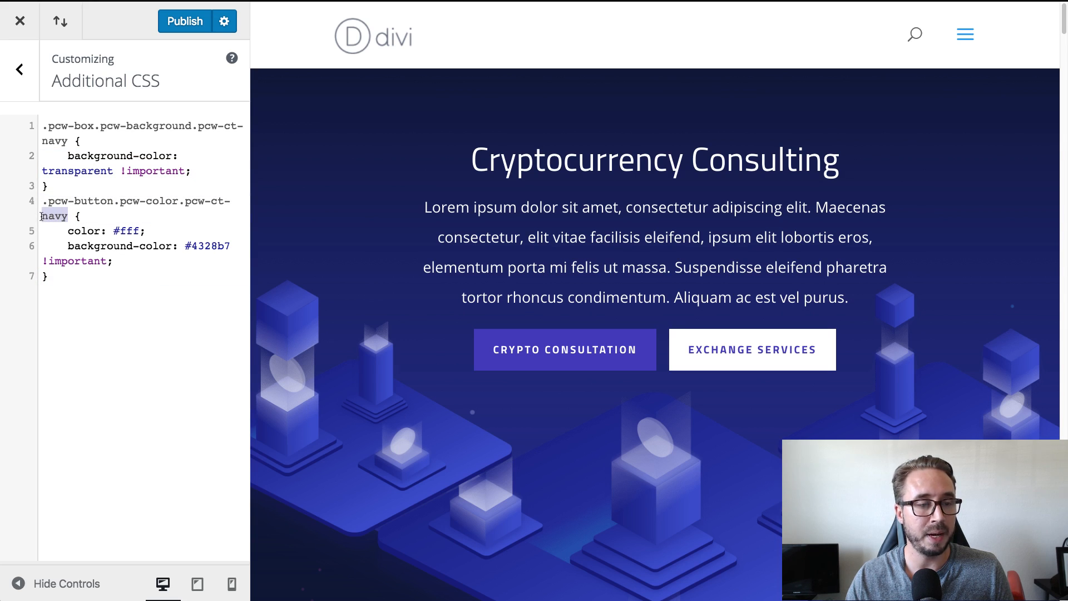
pyautogui.click(128, 262)
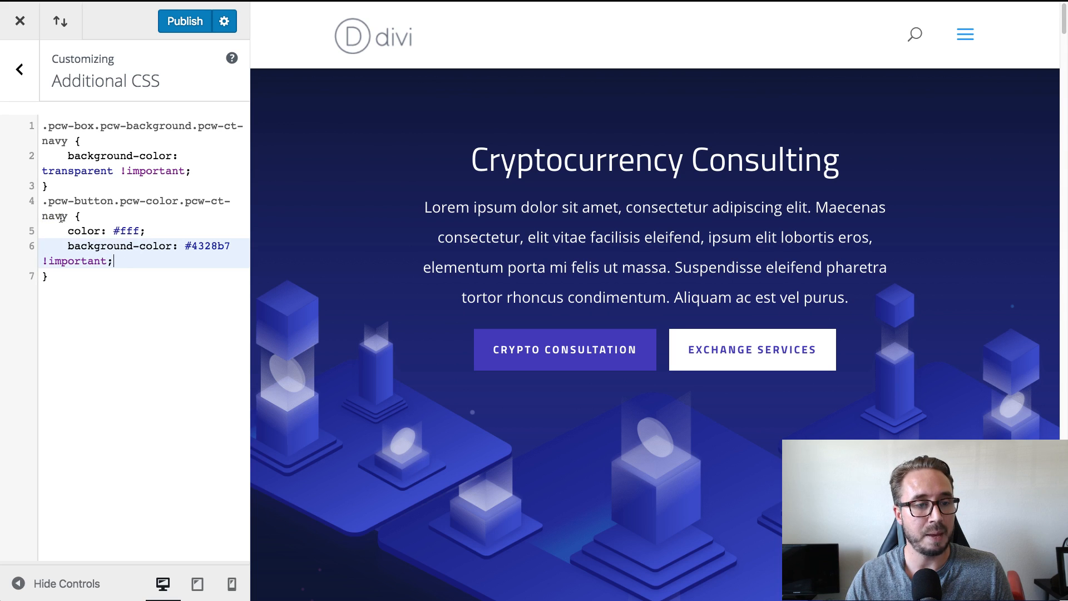
pyautogui.doubleClick(121, 232)
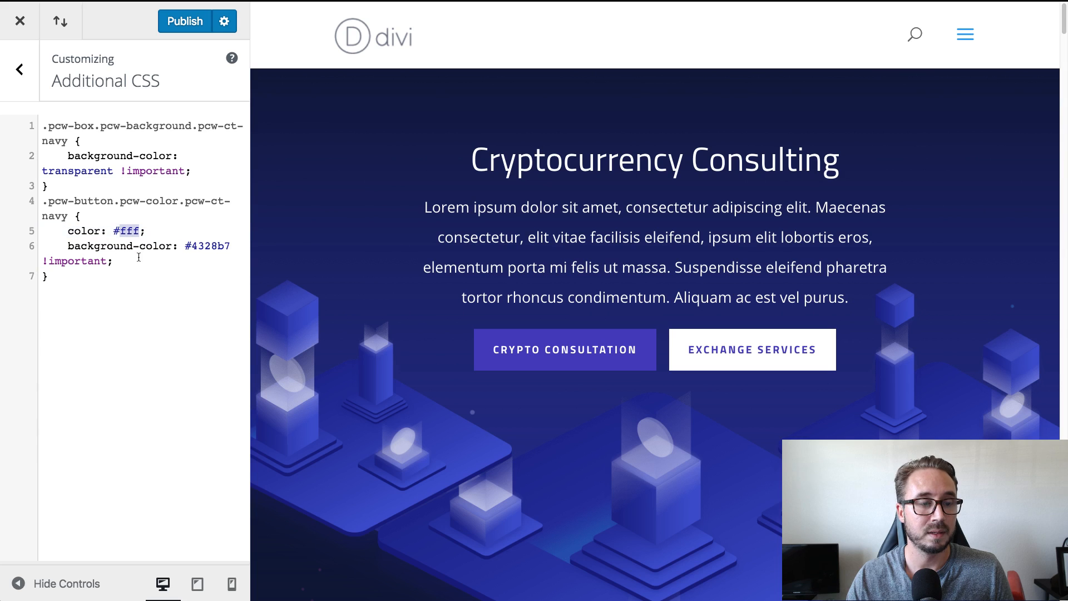
pyautogui.click(204, 246)
pyautogui.doubleClick(208, 247)
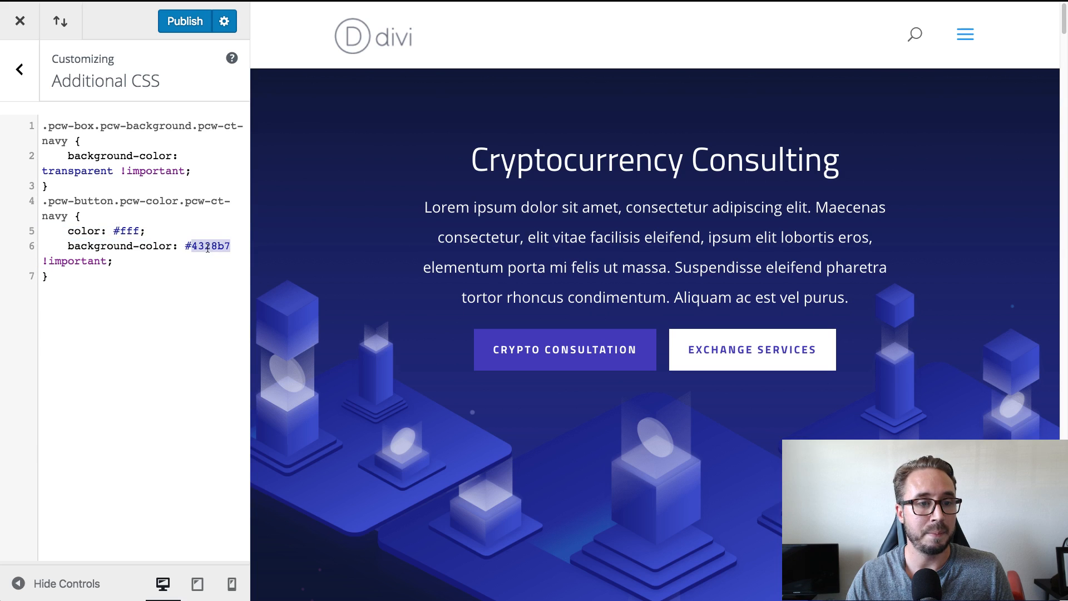
pyautogui.click(126, 264)
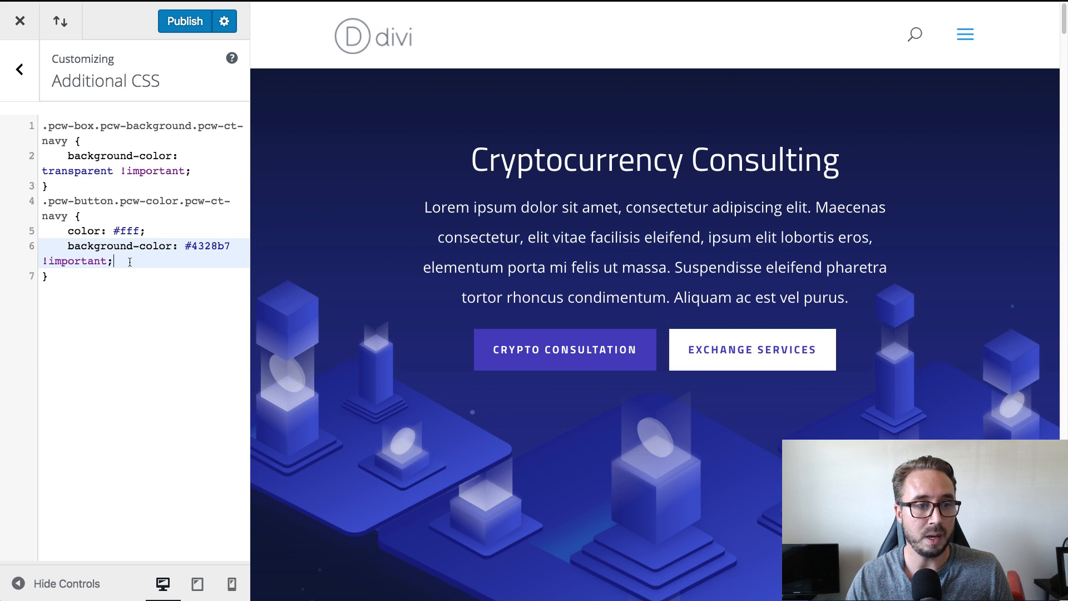
# Publish the Additional CSS and check the Bitcoin, Ethereum and Litecoin price cards on the landing page.
pyautogui.click(193, 27)
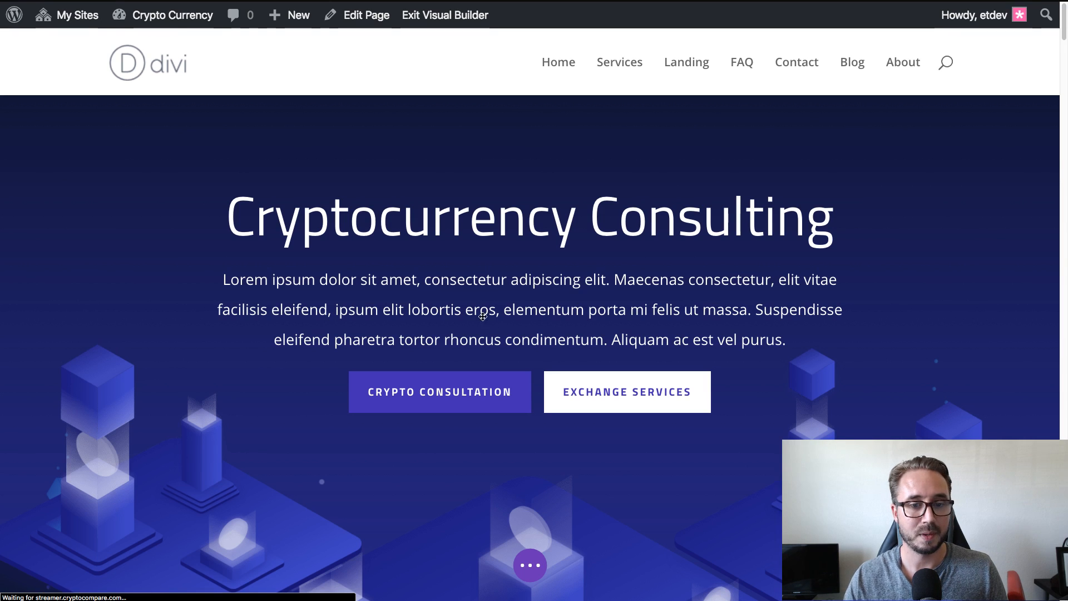
pyautogui.scroll(-5, 470, 331)
pyautogui.scroll(-4, 469, 339)
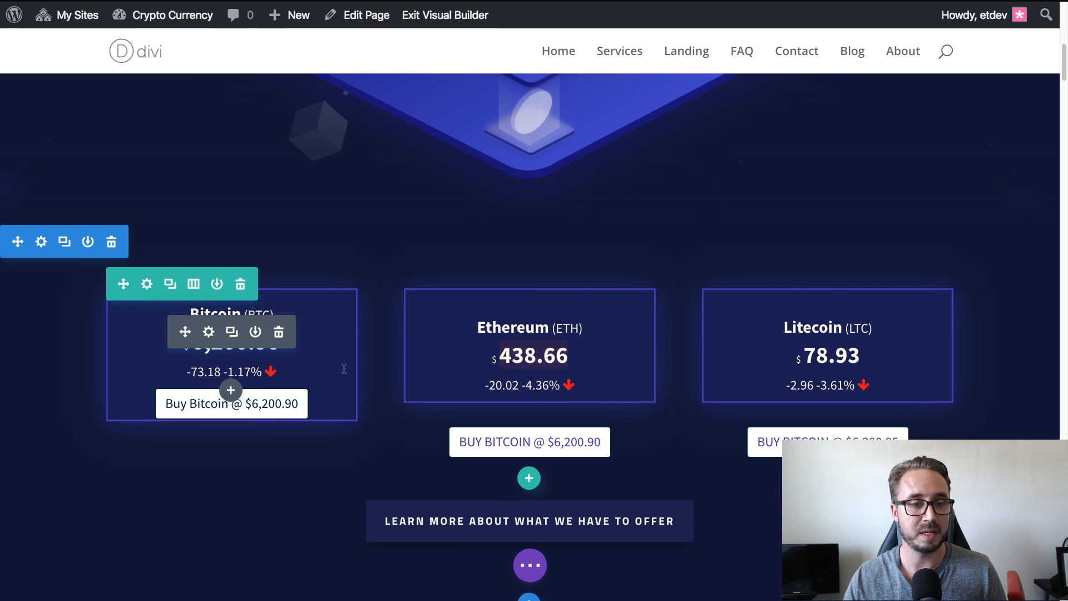
pyautogui.scroll(-1, 304, 346)
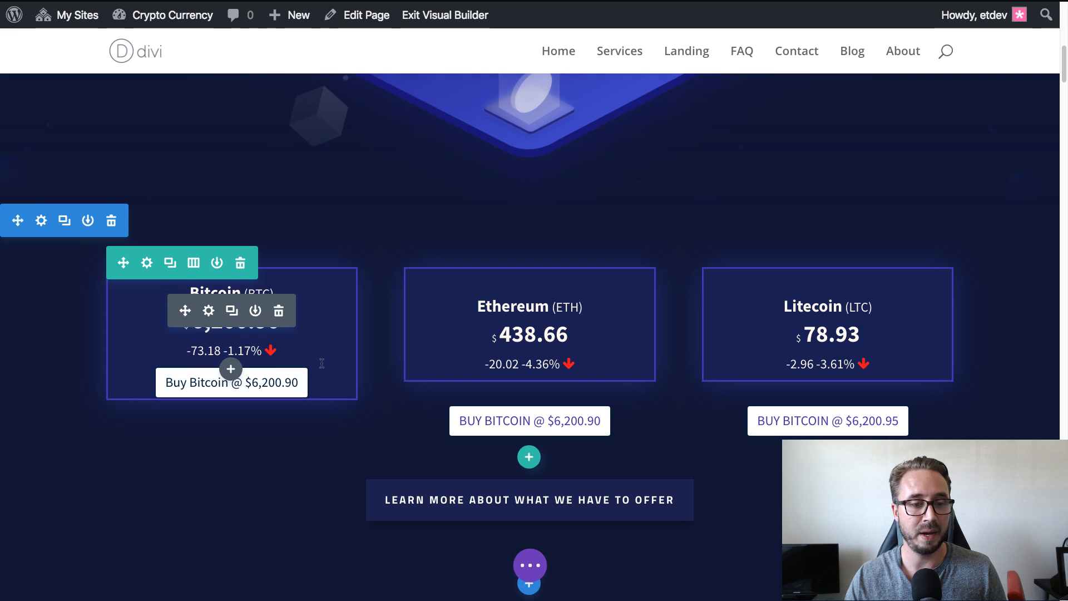
# Switch to the Cryptocurrency Widgets Button generator and set the Bitcoin button's template to Color.
pyautogui.hotkey('ctrl', 'Tab')
pyautogui.press('super+r')
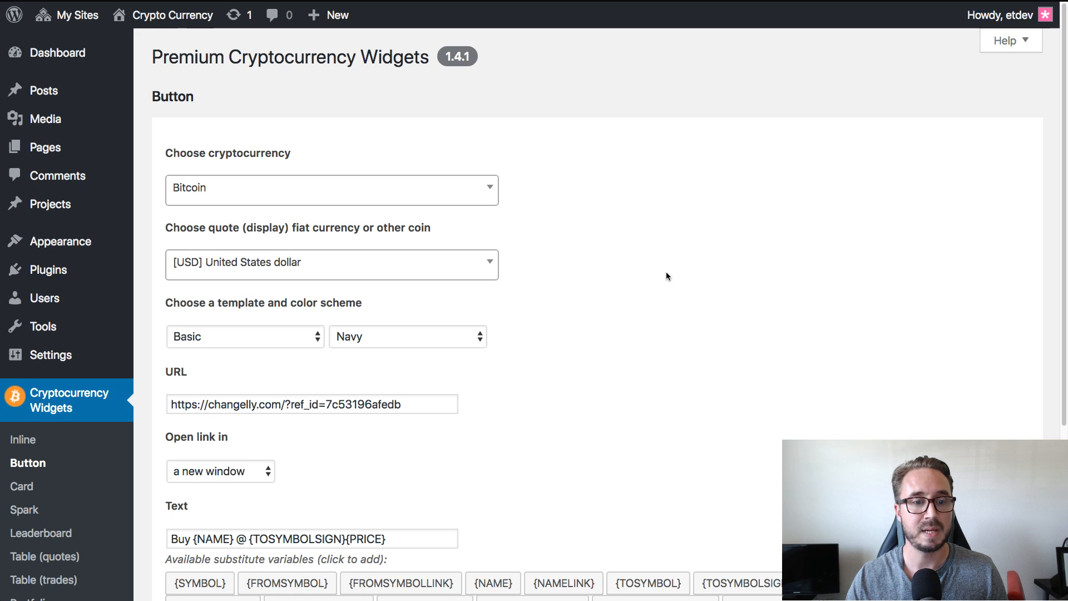
pyautogui.scroll(-1, 665, 254)
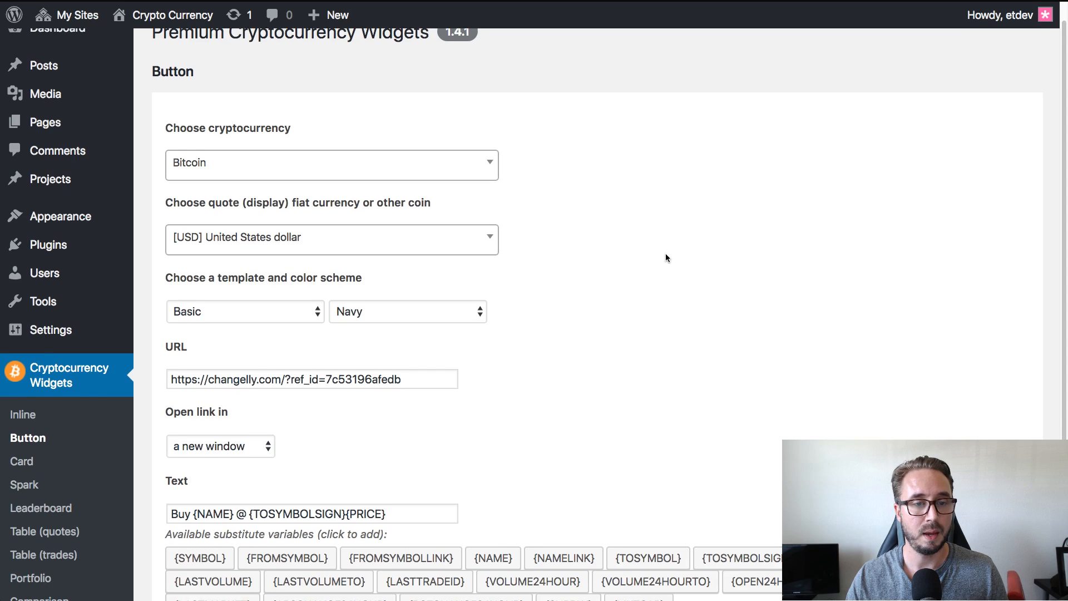
pyautogui.scroll(-6, 666, 254)
pyautogui.scroll(5, 666, 254)
pyautogui.scroll(-3, 656, 255)
pyautogui.press('super+minus')
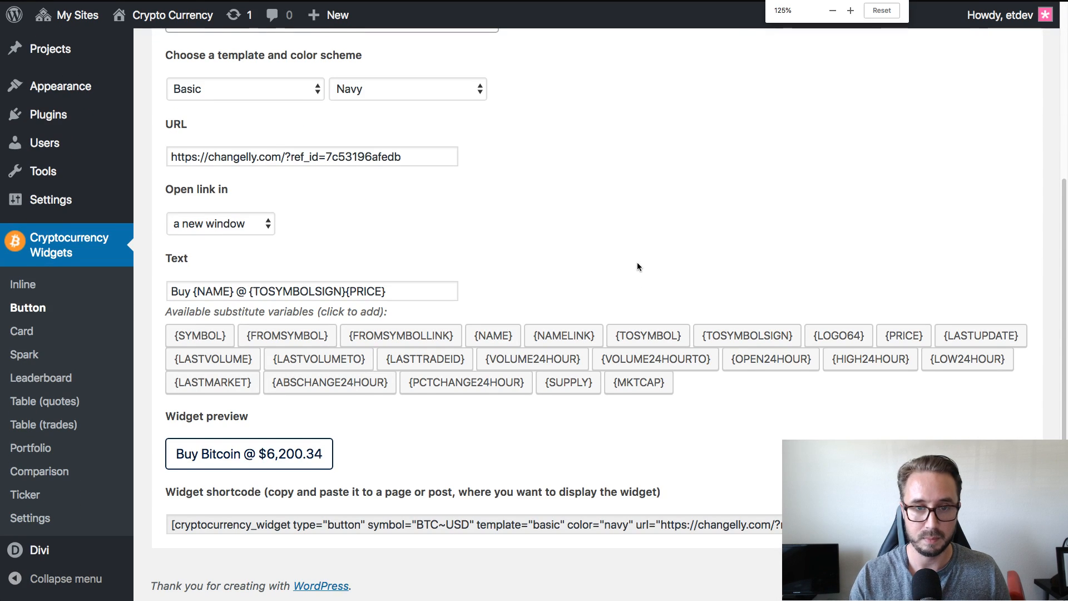
pyautogui.press('super+minus')
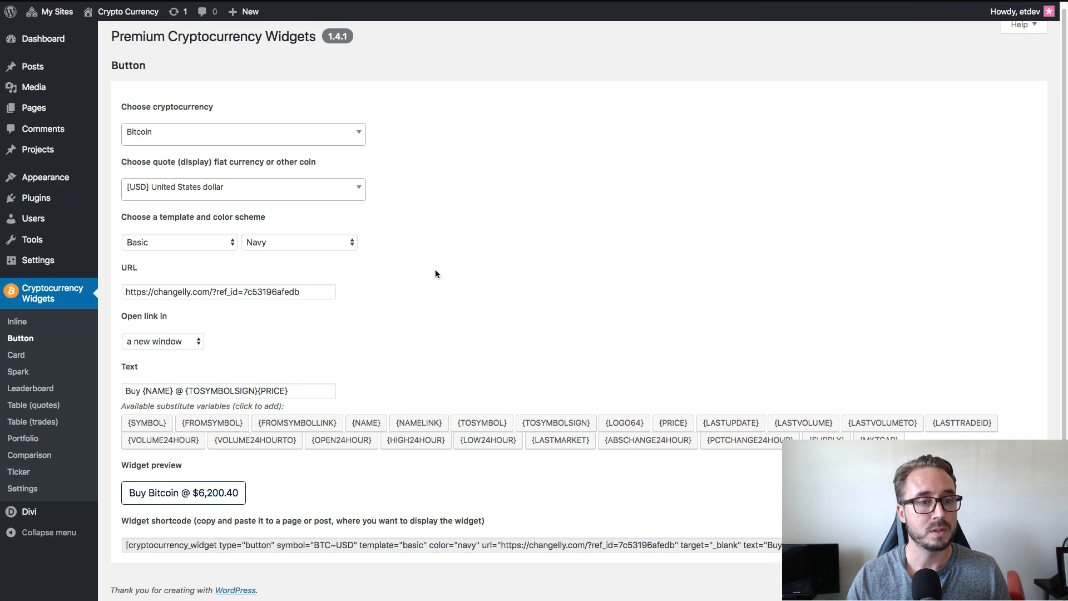
pyautogui.click(184, 244)
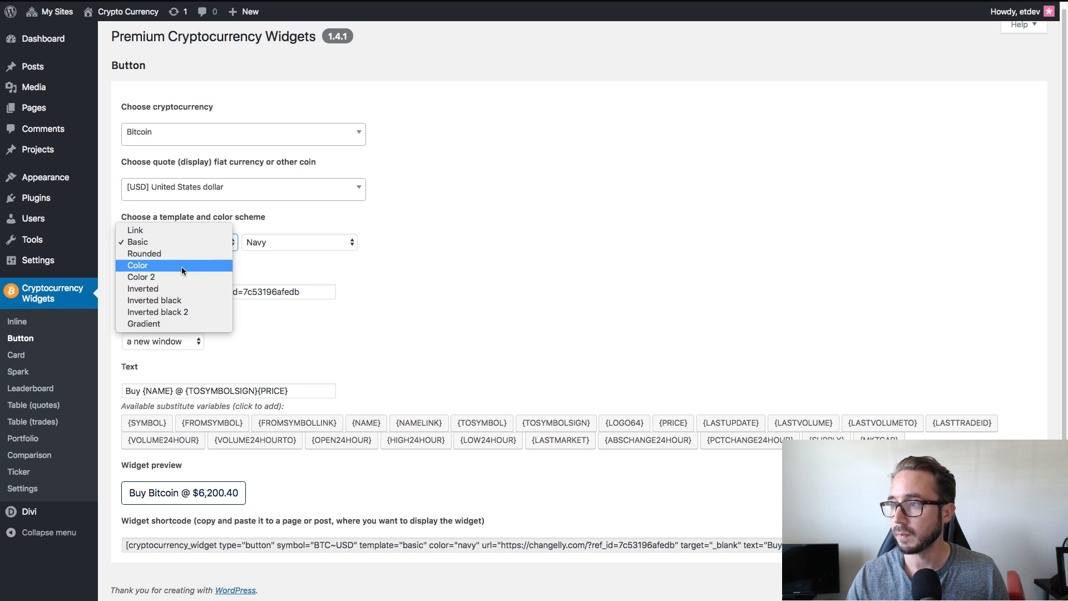
pyautogui.click(181, 265)
pyautogui.click(442, 277)
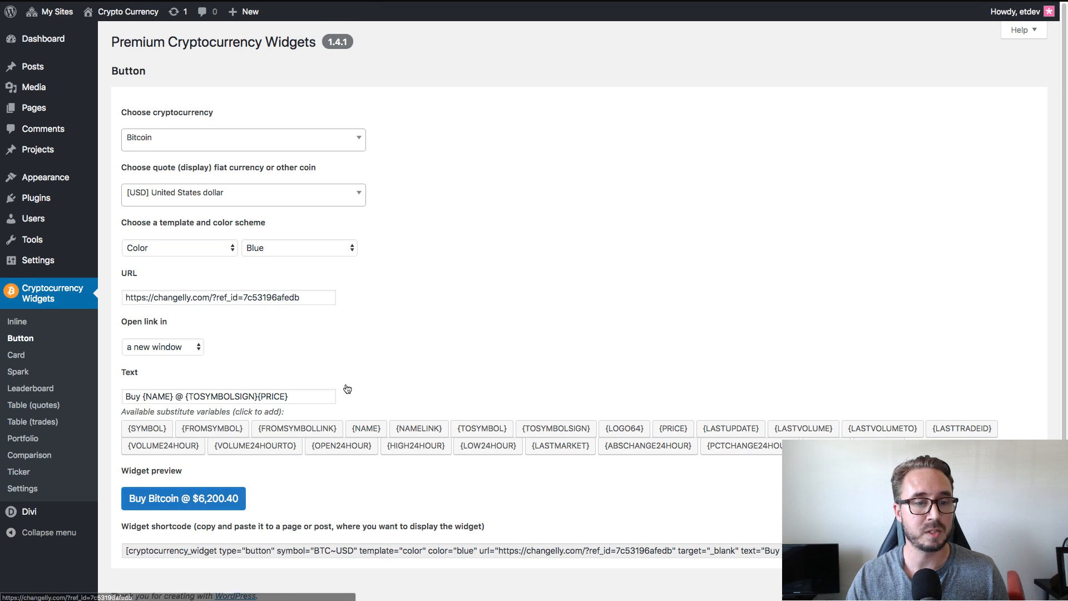
# Set the Bitcoin button's color scheme to Navy and copy the generated widget shortcode.
pyautogui.click(280, 248)
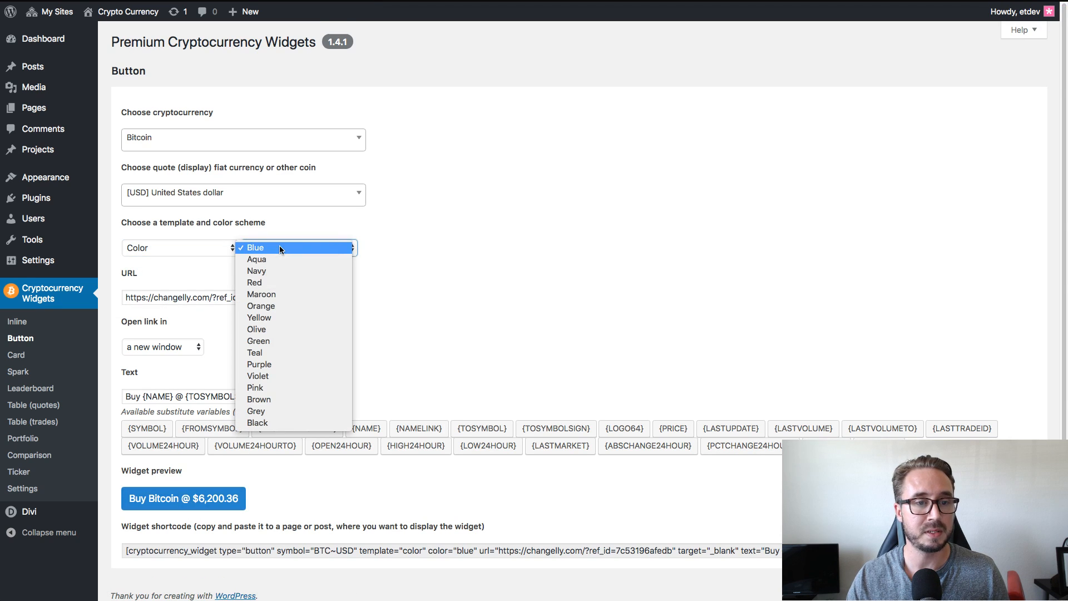
pyautogui.click(283, 273)
pyautogui.scroll(-1, 349, 359)
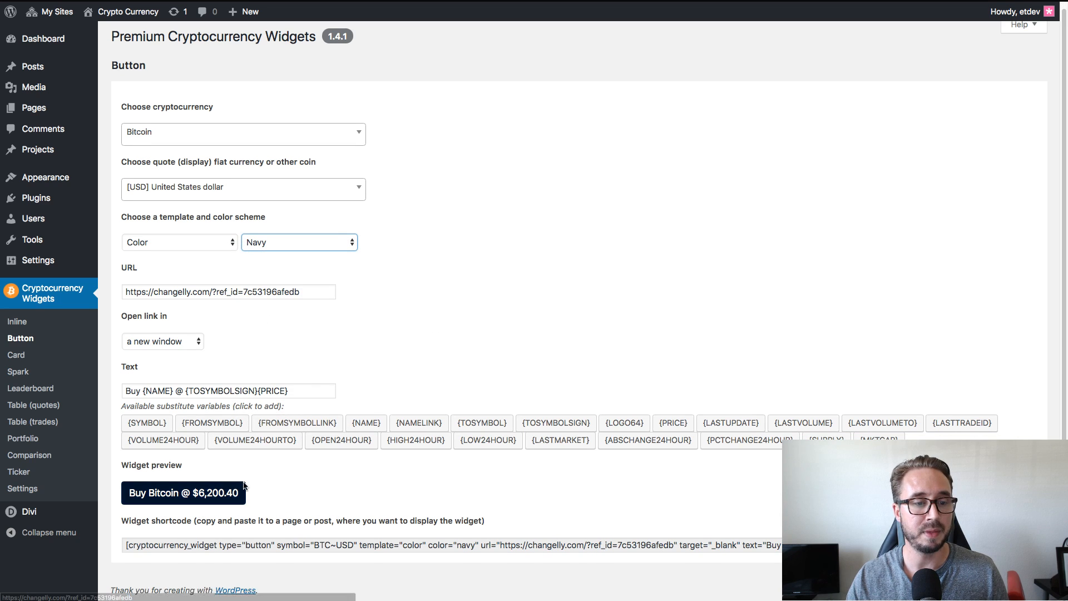
pyautogui.click(211, 541)
pyautogui.hotkey('ctrl', 'c')
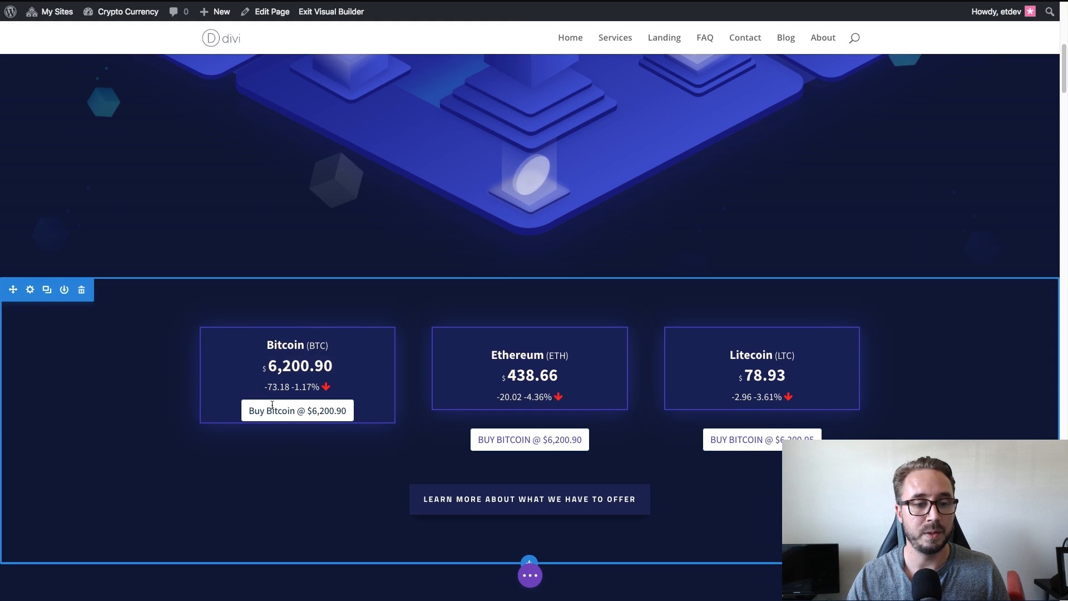
# Replace the button shortcode in the Bitcoin Blurb's content with the copied Color-template shortcode, save the Blurb and reload the page.
pyautogui.moveTo(295, 398)
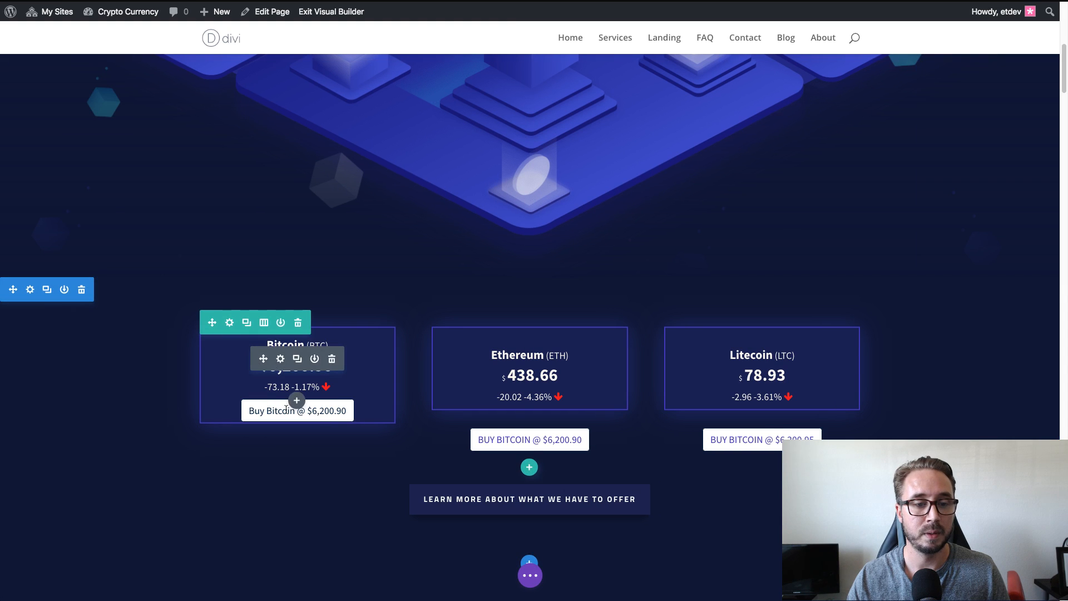
pyautogui.click(281, 359)
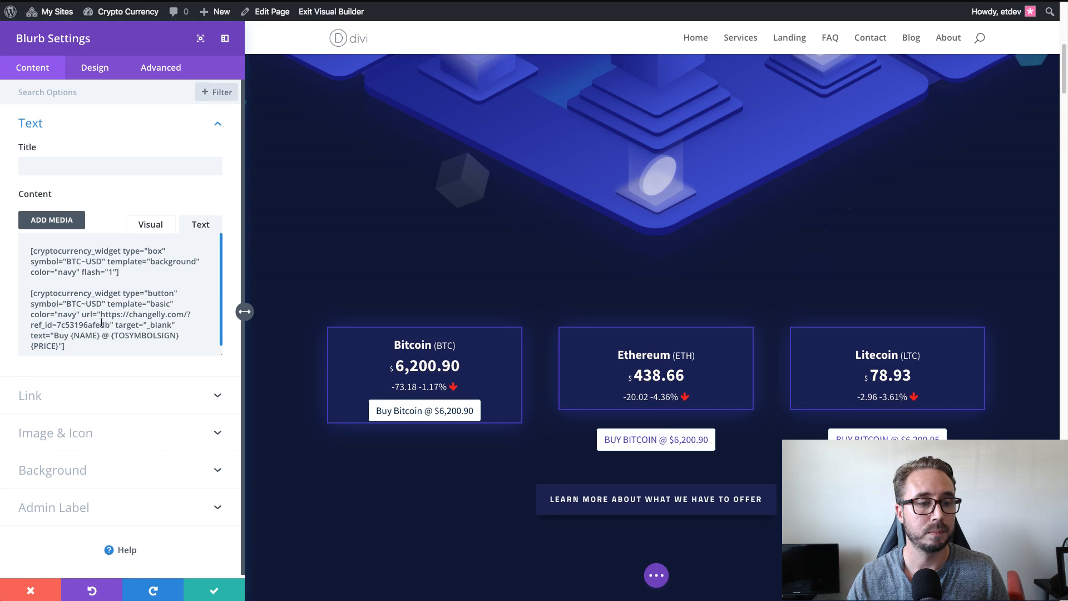
pyautogui.moveTo(66, 346); pyautogui.dragTo(27, 300)
pyautogui.hotkey('ctrl', 'v')
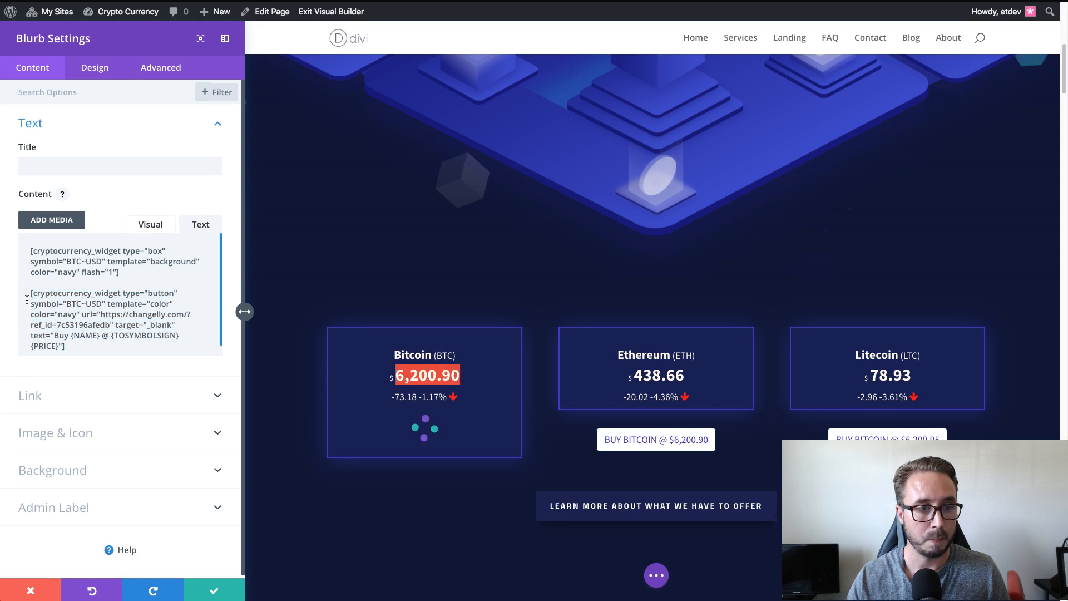
pyautogui.click(213, 593)
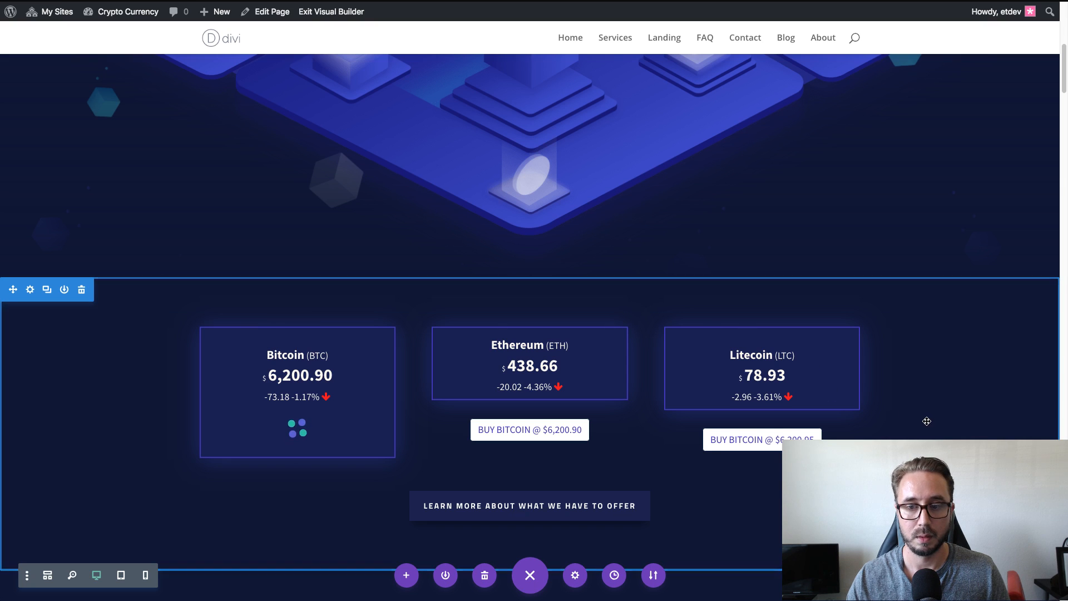
pyautogui.click(665, 1)
pyautogui.press('super+r')
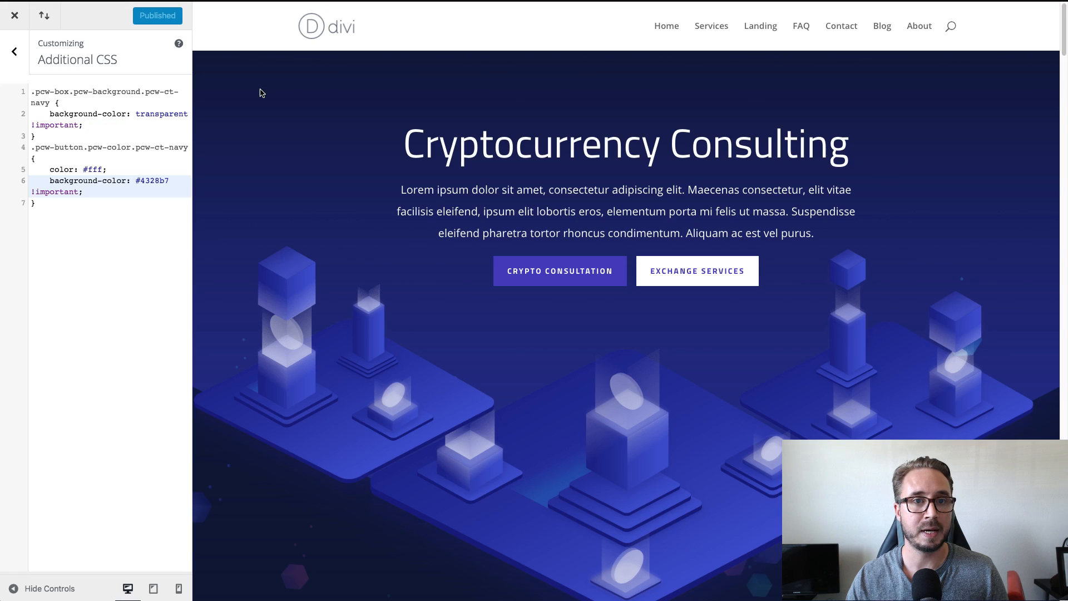
# Review the landing page's Bitcoin, Ethereum and Litecoin price cards and compare the restyled Bitcoin buy button with the other two.
pyautogui.click(78, 205)
pyautogui.click(110, 192)
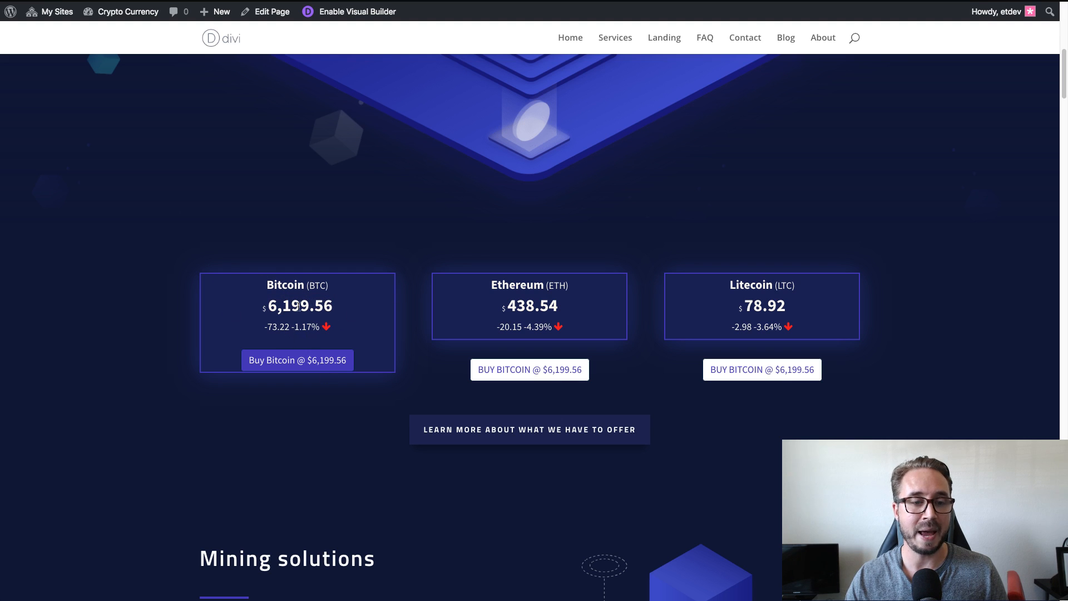
pyautogui.scroll(-2, 370, 315)
pyautogui.scroll(-3, 370, 315)
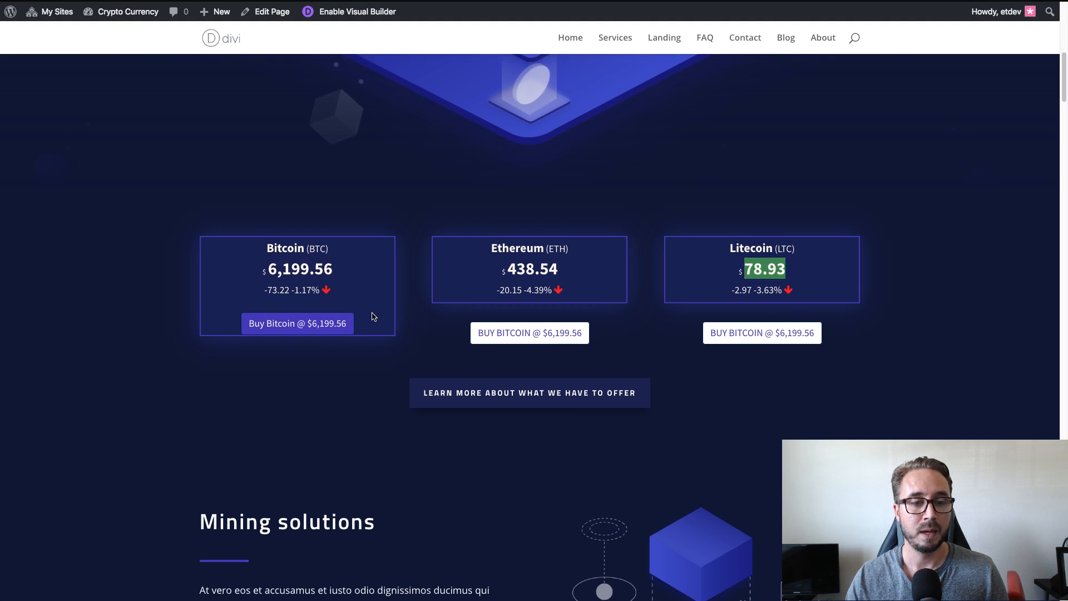
pyautogui.scroll(2, 371, 314)
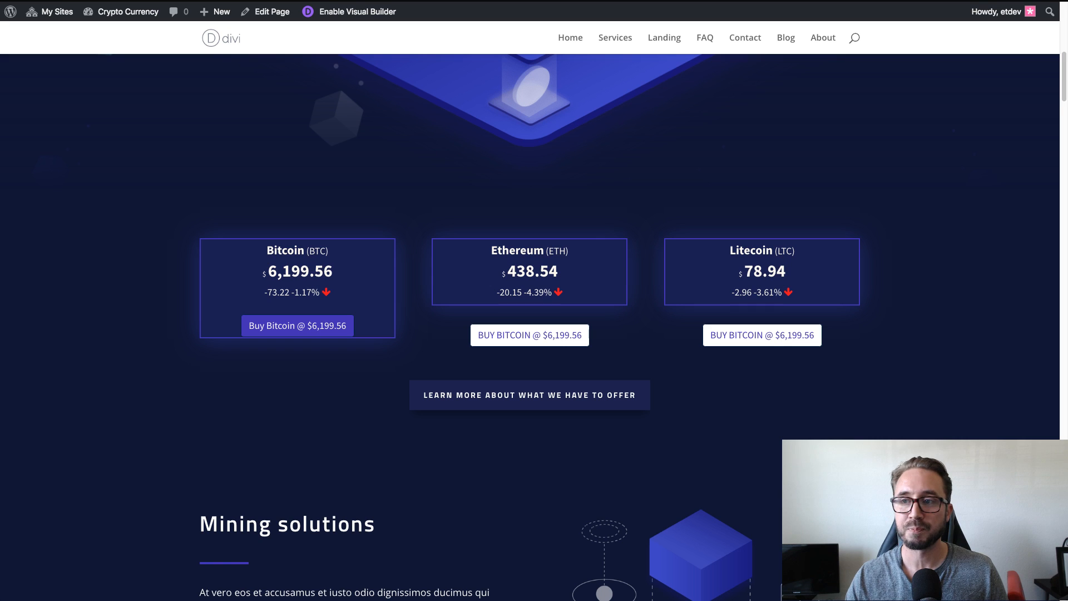
pyautogui.press('super+Tab')
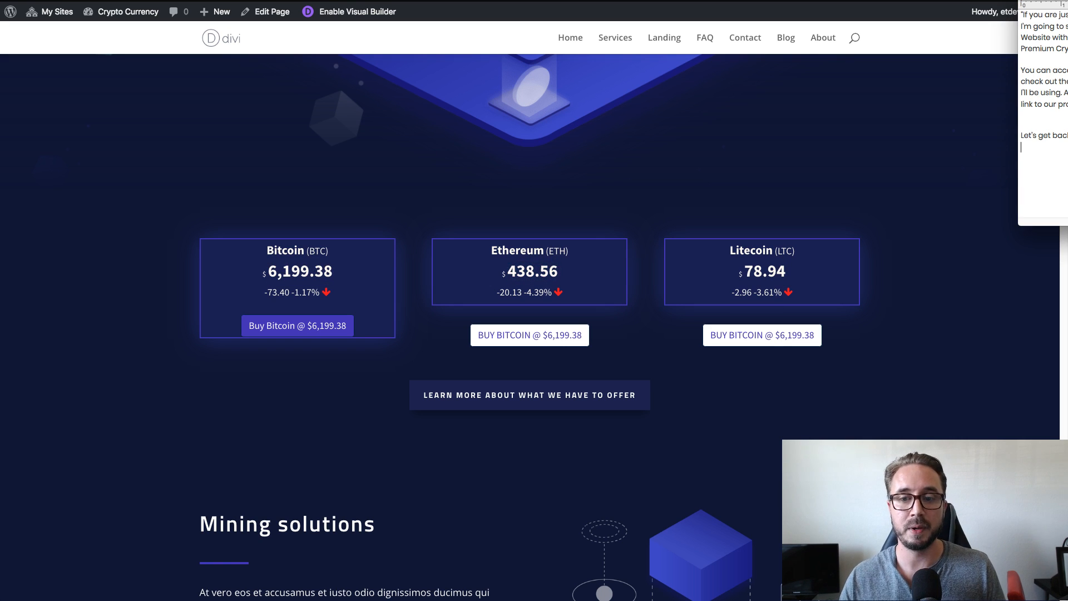
pyautogui.scroll(1, 876, 211)
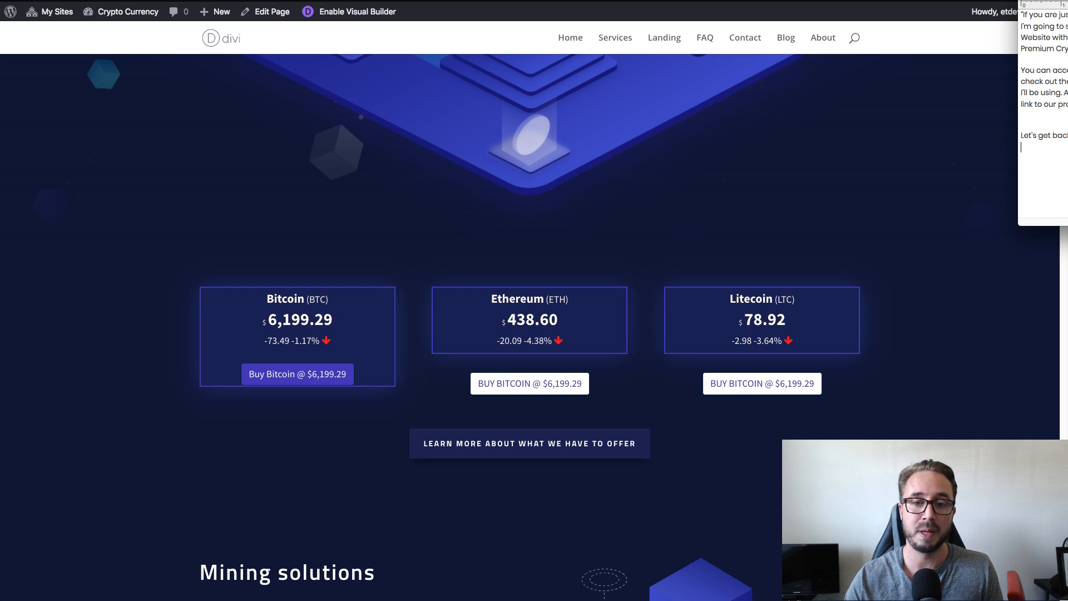
pyautogui.click(1021, 115)
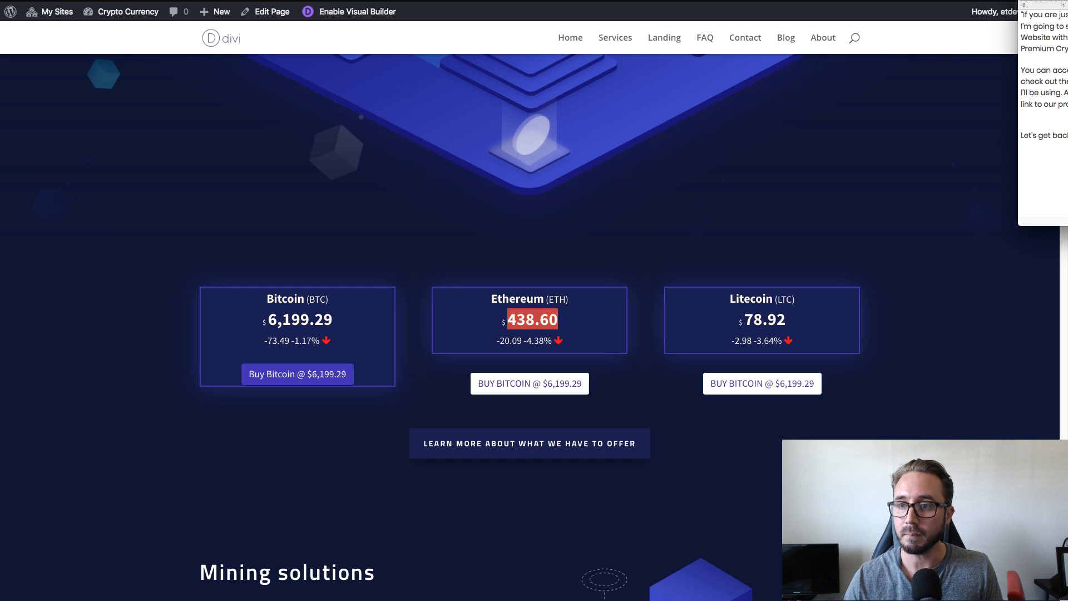
pyautogui.click(644, 224)
pyautogui.scroll(-1, 658, 184)
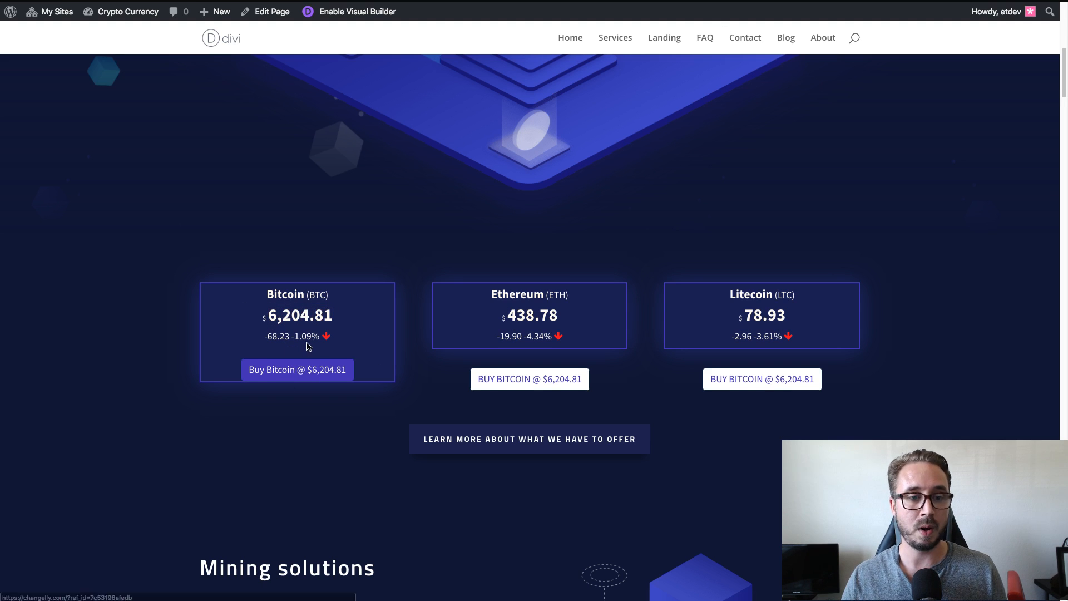
pyautogui.scroll(-1, 311, 356)
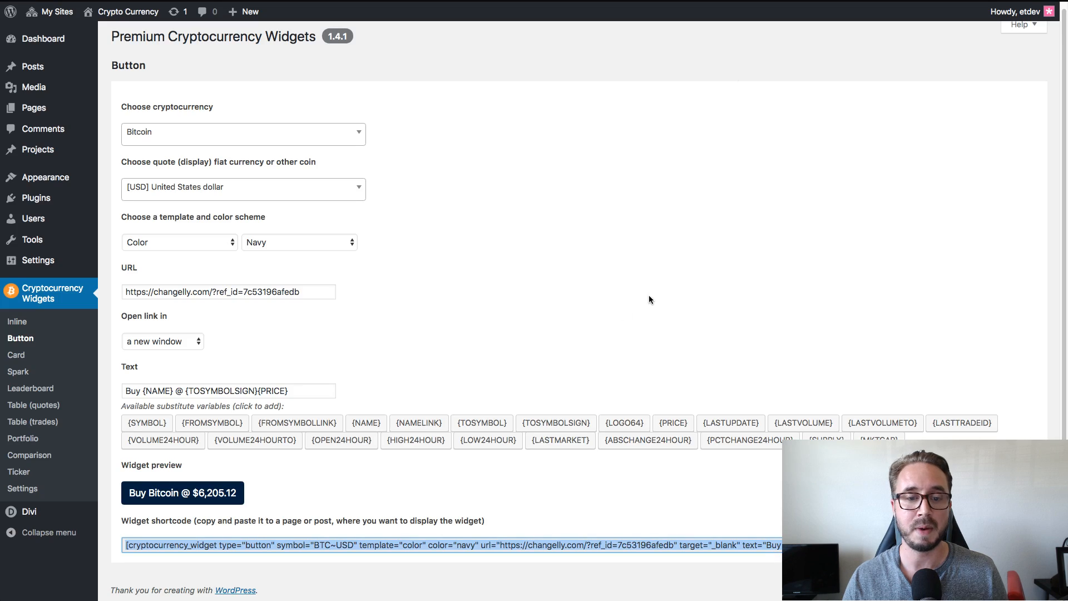
# Highlight the referral URL set for the Bitcoin button in the Button generator to examine it.
pyautogui.click(309, 298)
pyautogui.moveTo(309, 295); pyautogui.dragTo(120, 293)
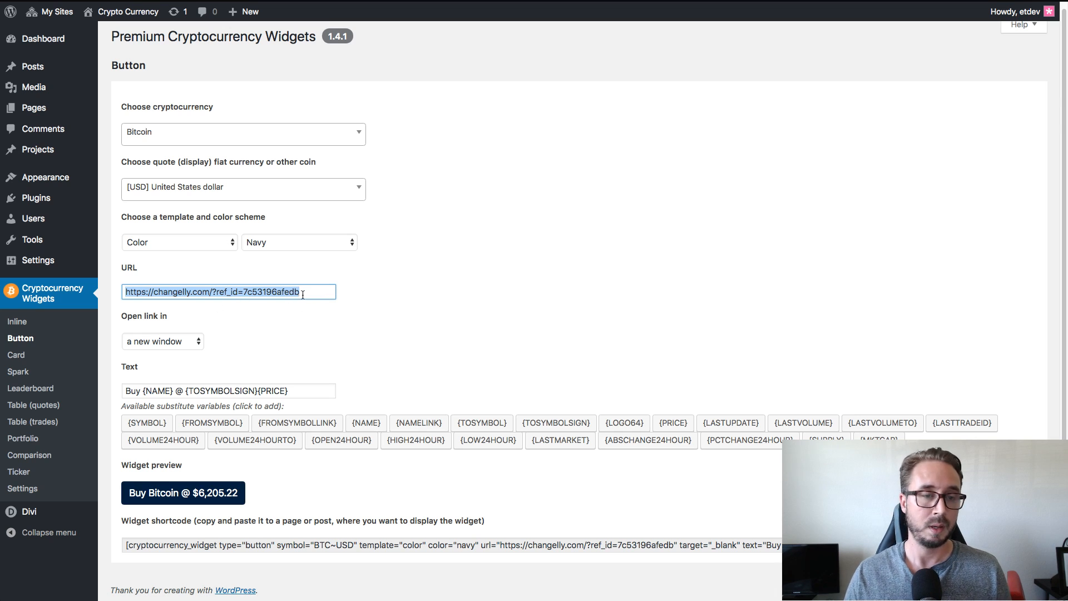
pyautogui.click(362, 303)
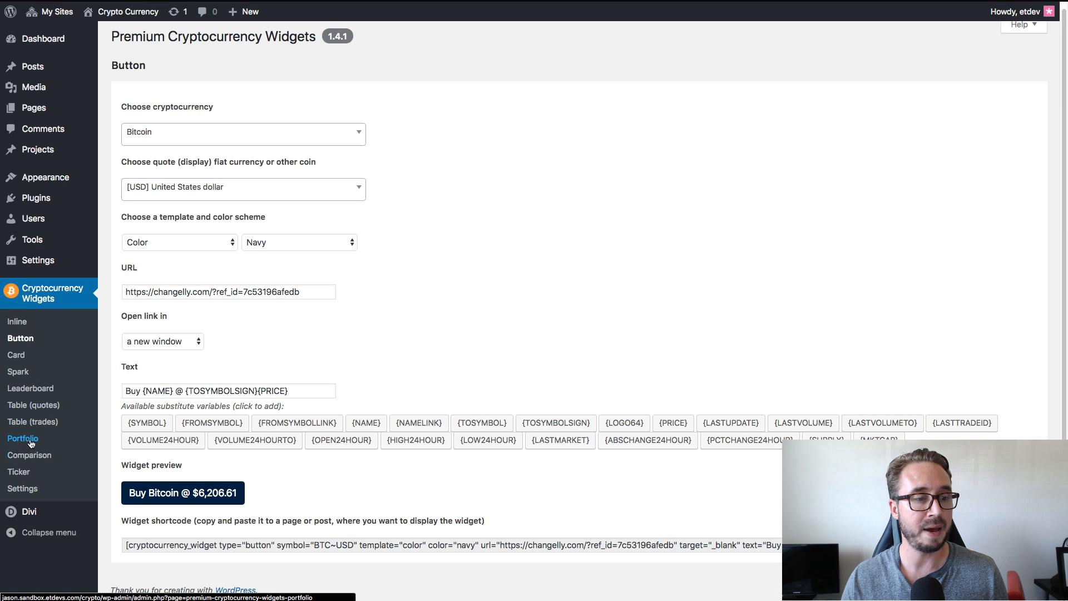
# Switch to the Table (quotes) generator, search its cryptocurrency list for "li" and clear the search text.
pyautogui.click(41, 410)
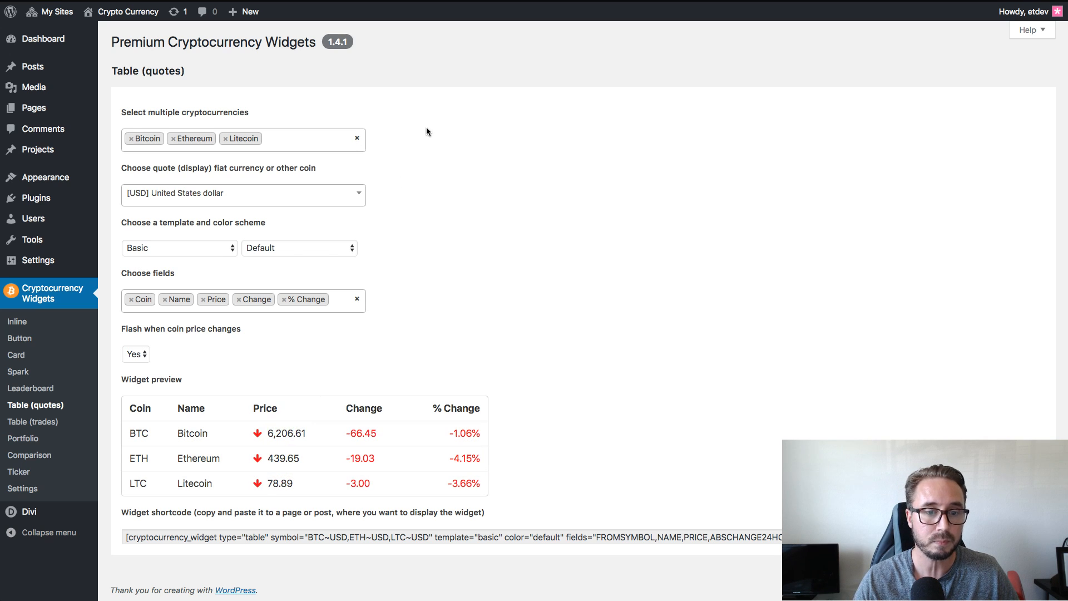
pyautogui.click(290, 142)
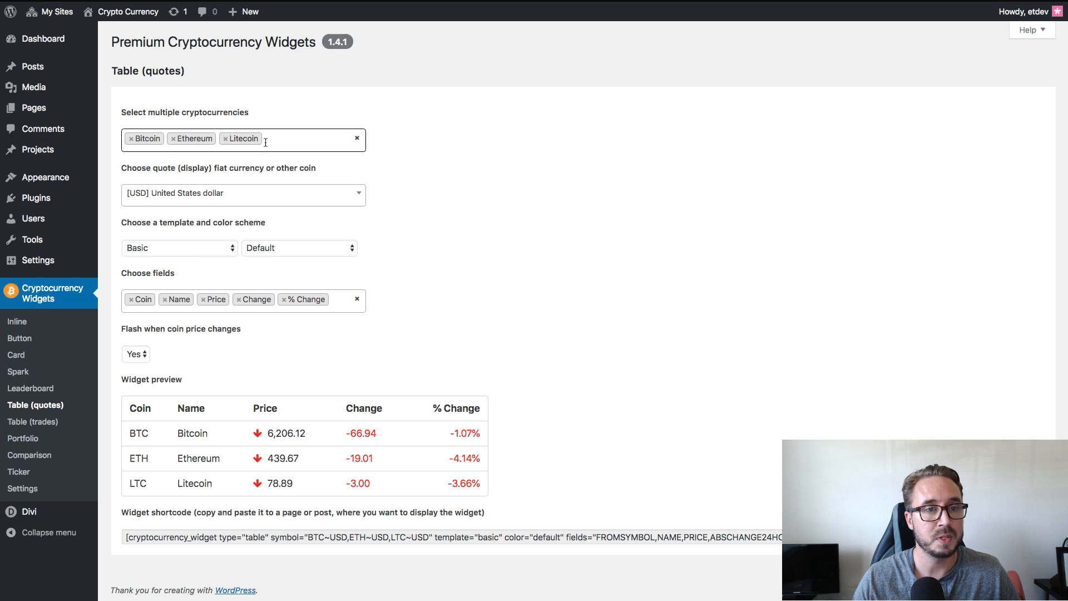
pyautogui.click(283, 136)
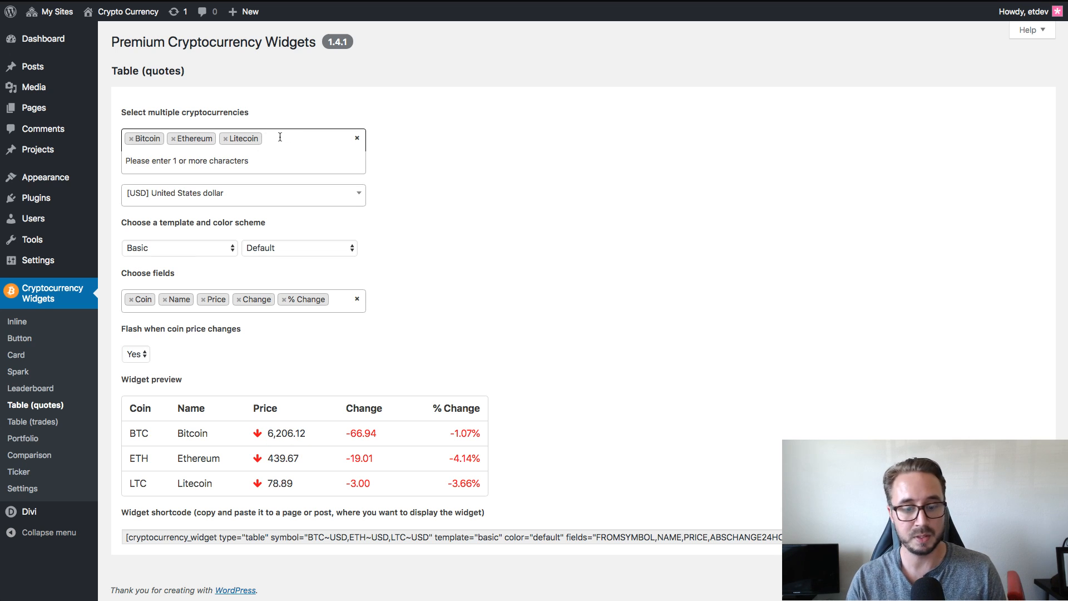
pyautogui.write('li')
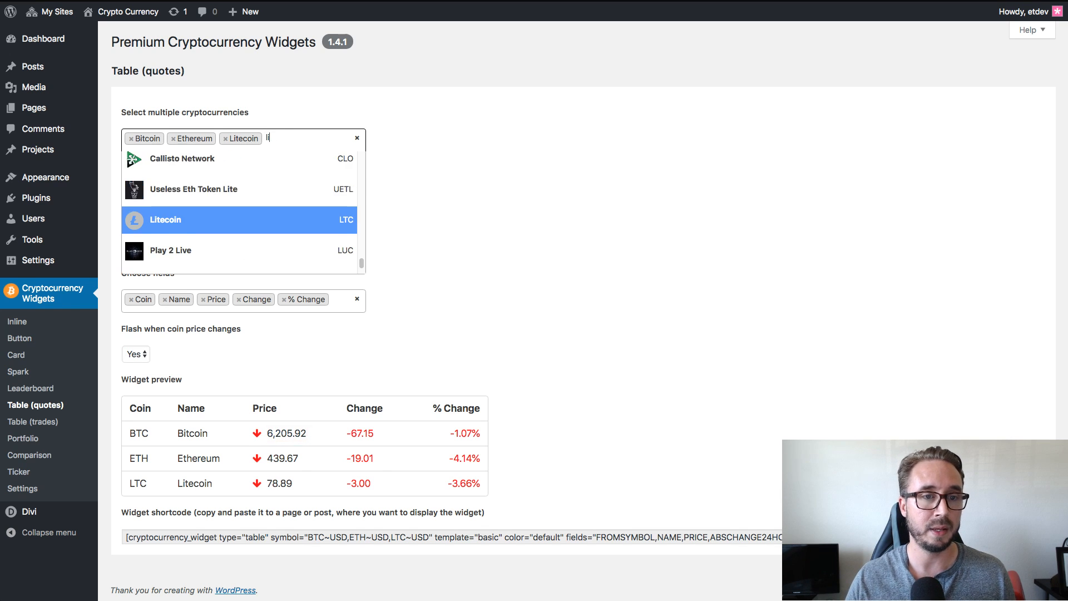
pyautogui.scroll(-15, 261, 184)
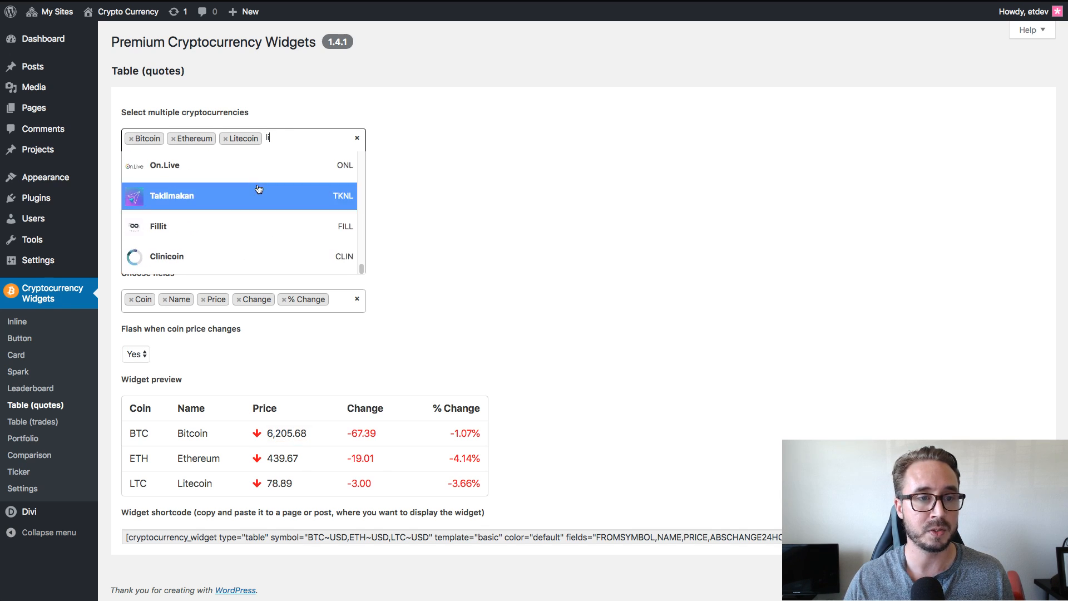
pyautogui.press('BackSpace')
pyautogui.press('BackSpace')
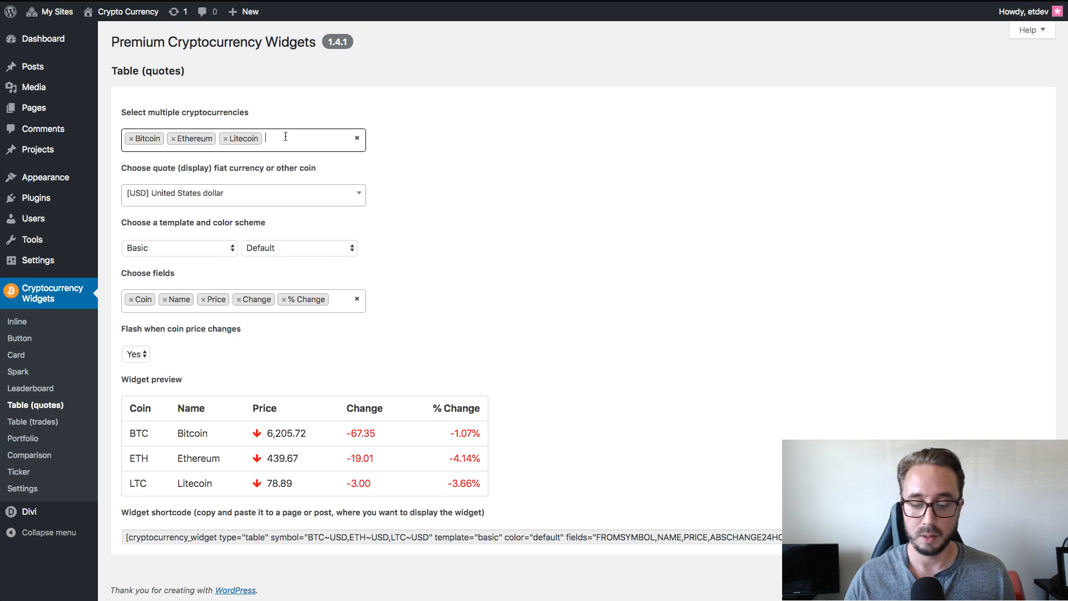
# Remove Bitcoin, Ethereum and Litecoin from the quotes table's selected cryptocurrencies.
pyautogui.press('BackSpace')
pyautogui.press('BackSpace')
pyautogui.press('BackSpace')
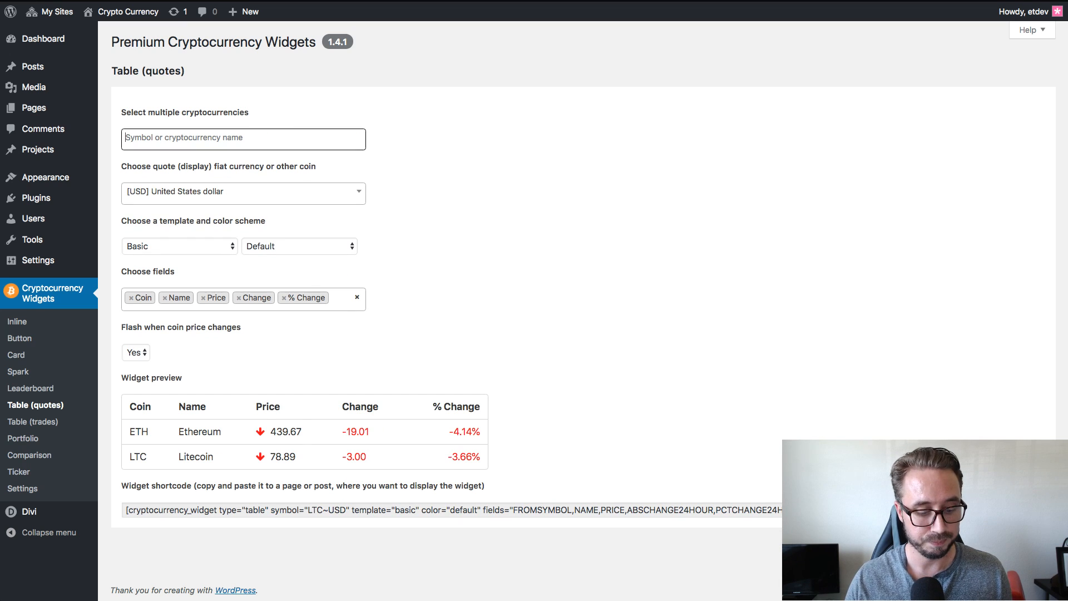
pyautogui.click(398, 166)
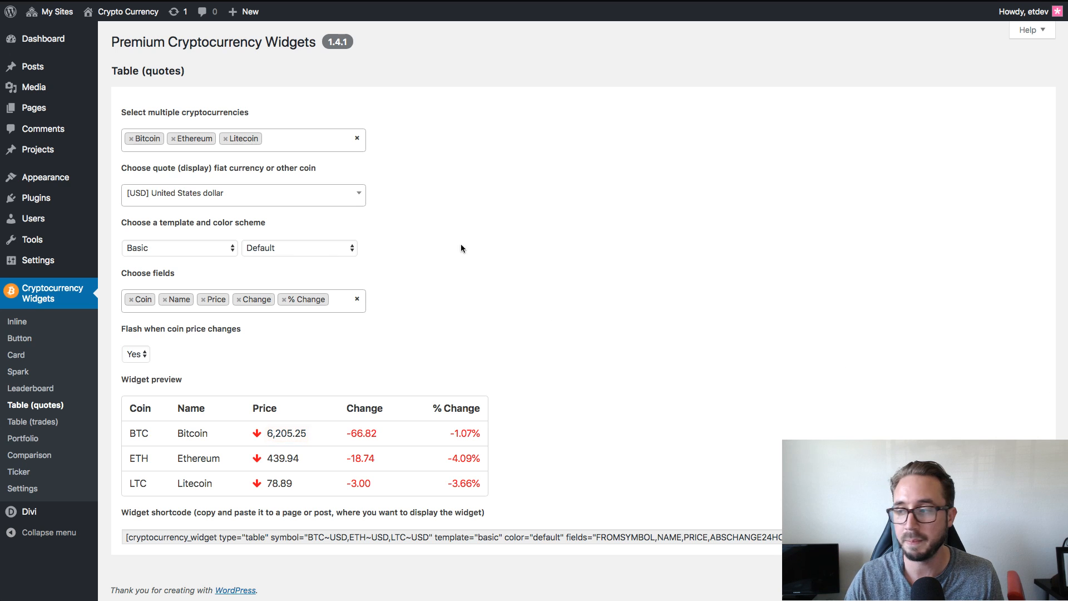
# Try the Color text template with the Maroon color scheme on the quotes table, then return it to the Basic template.
pyautogui.click(186, 244)
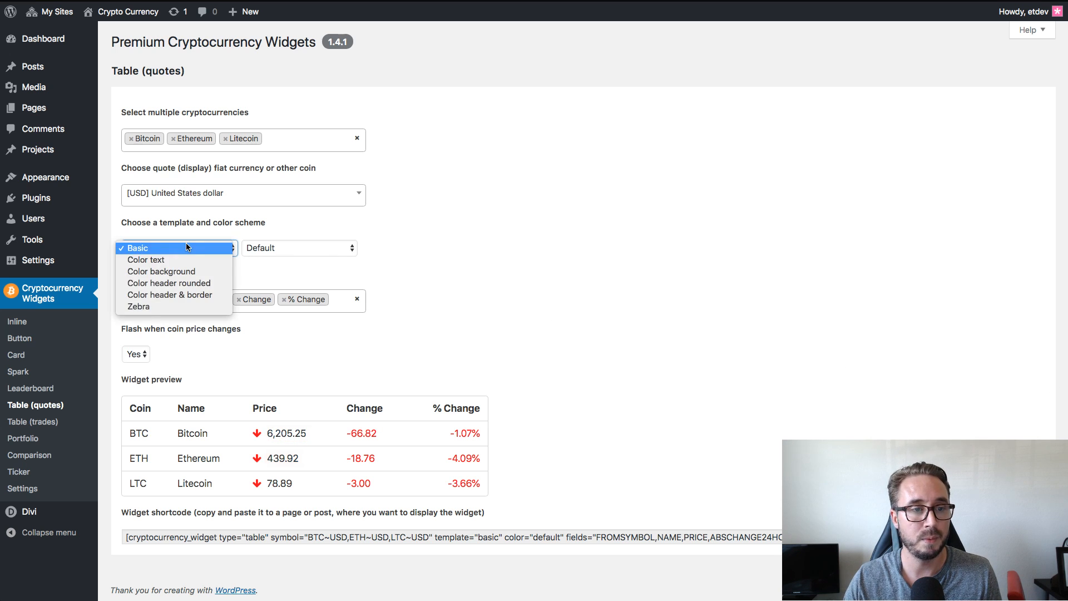
pyautogui.click(192, 259)
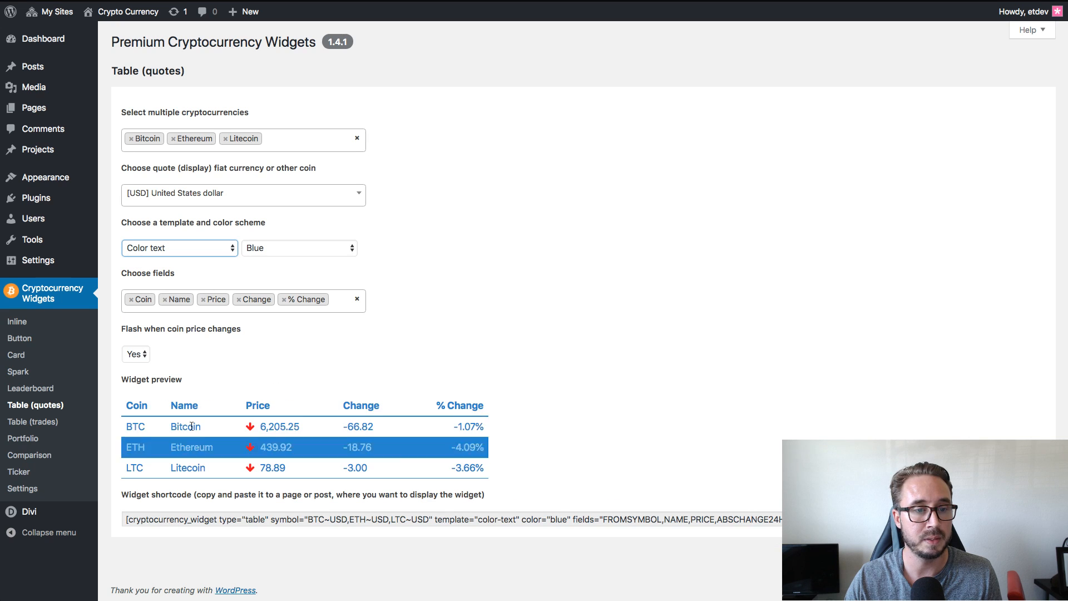
pyautogui.click(186, 249)
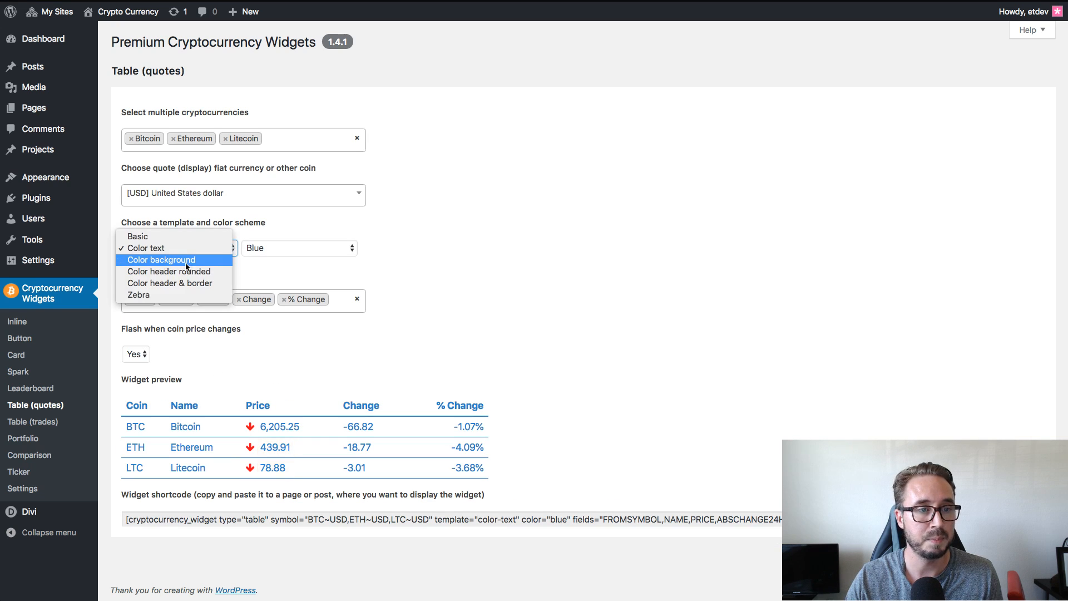
pyautogui.click(321, 252)
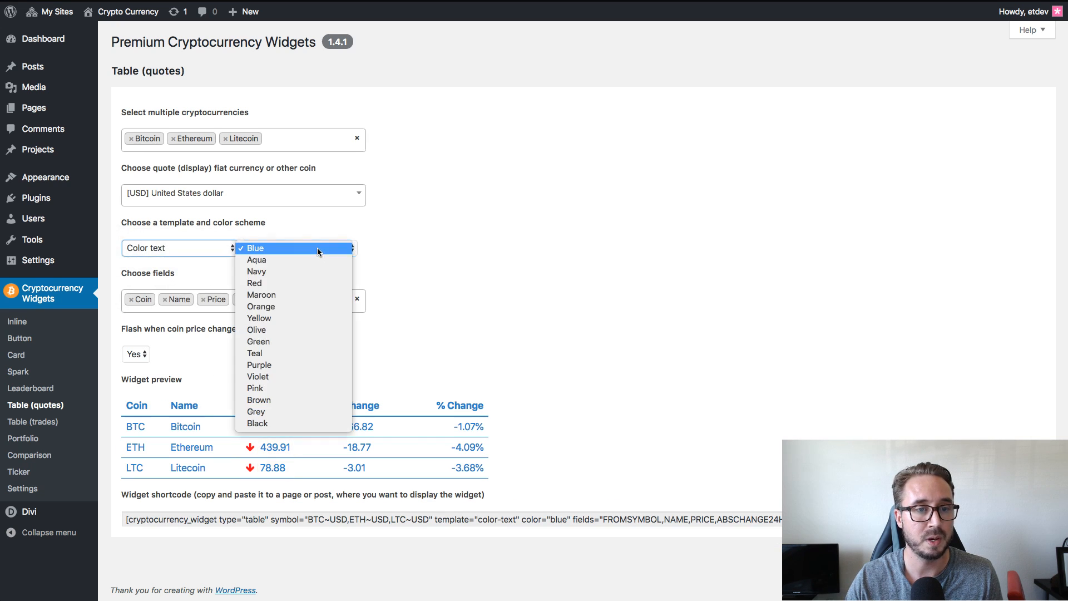
pyautogui.click(318, 292)
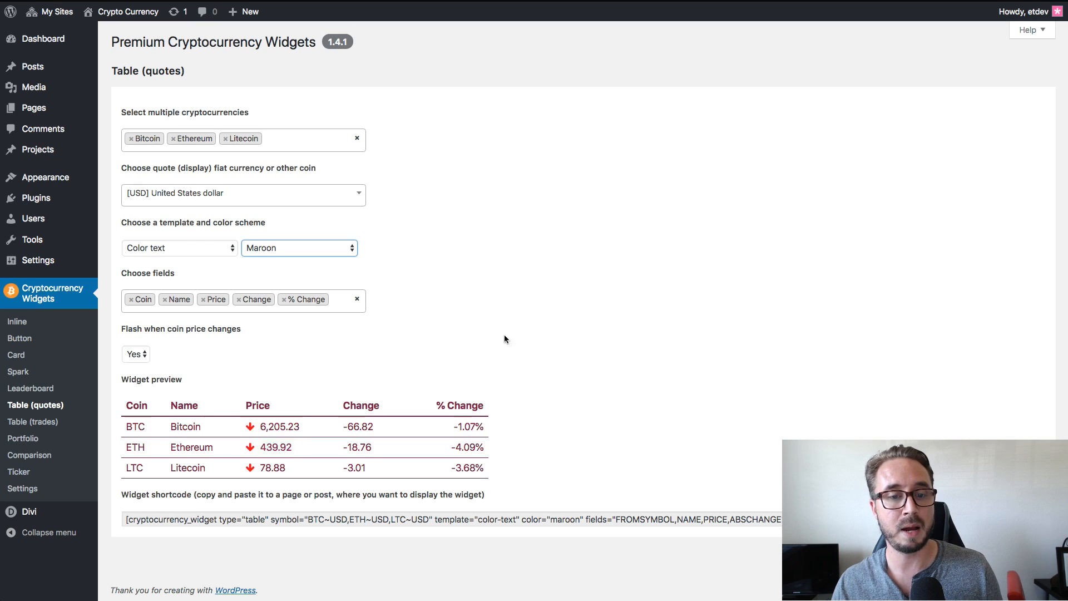
pyautogui.click(223, 248)
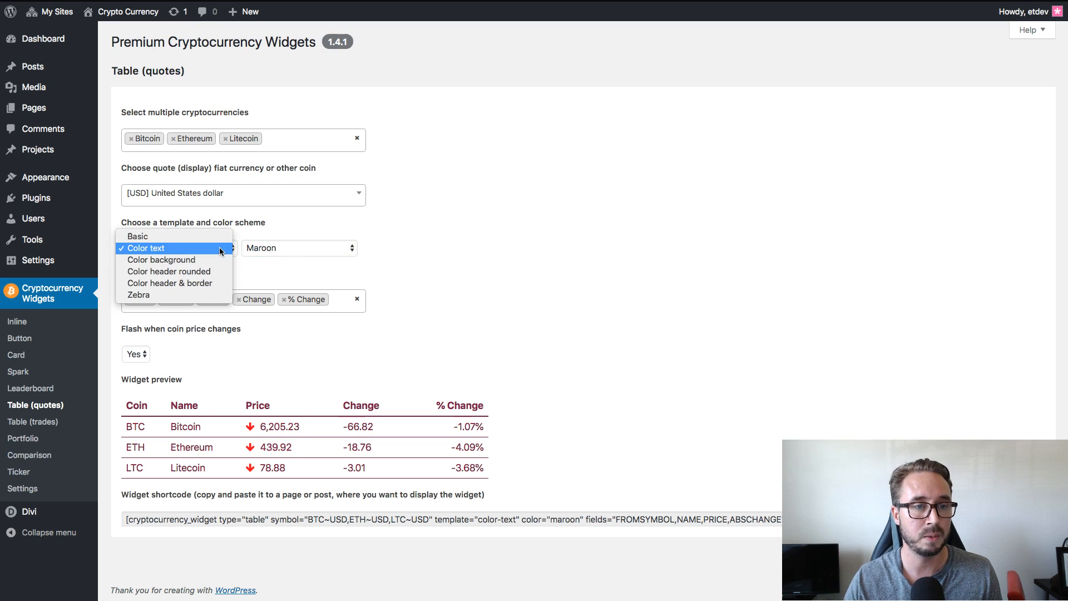
pyautogui.click(219, 236)
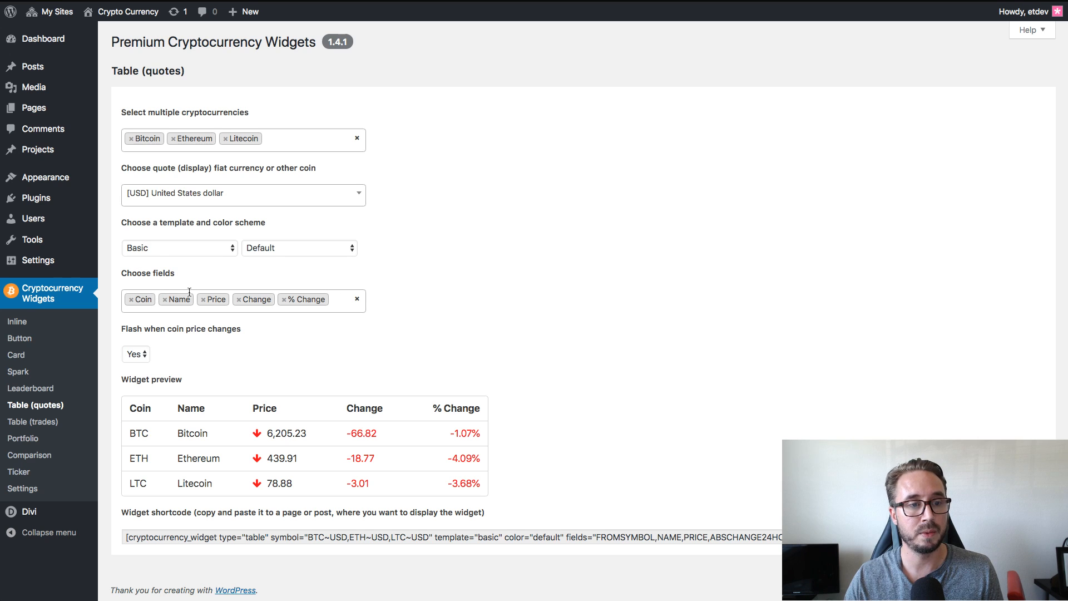
# Search the quotes table's fields for "volume" and add the Volume 24H field.
pyautogui.click(331, 300)
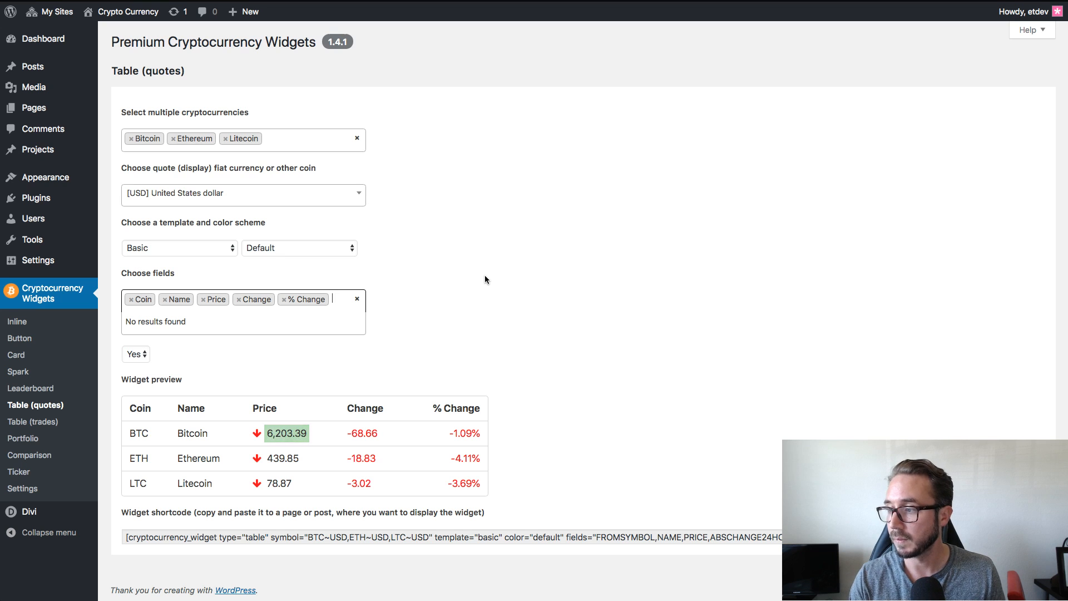
pyautogui.write('volum')
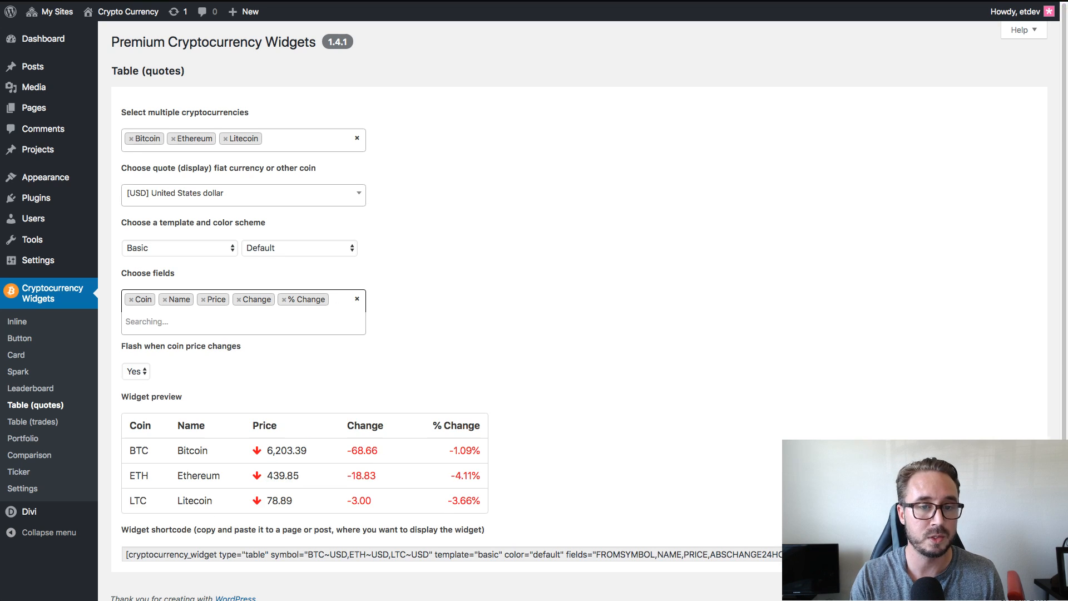
pyautogui.write('e')
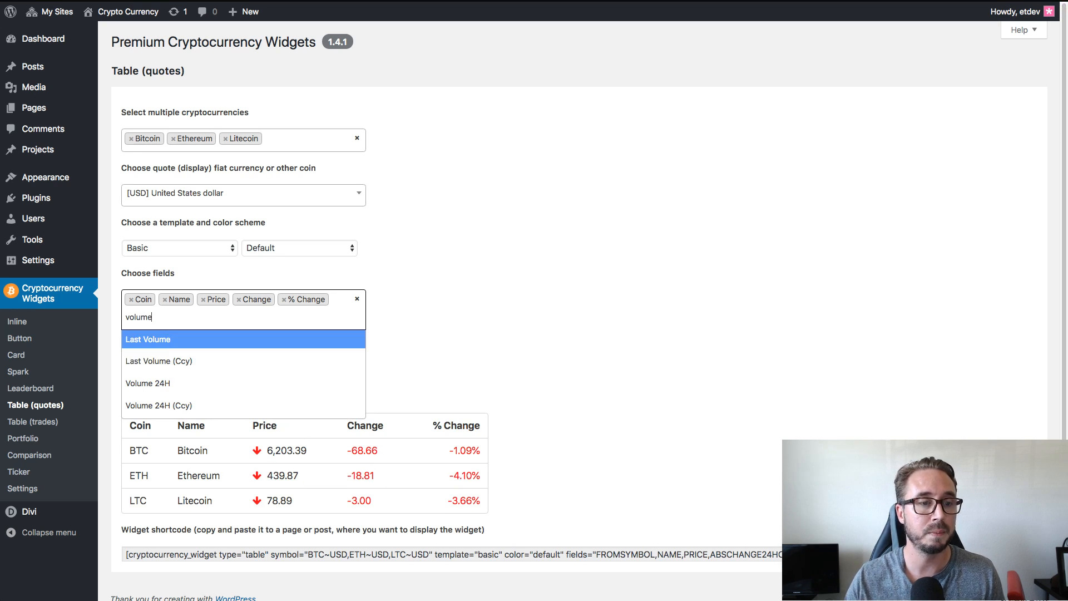
pyautogui.click(172, 386)
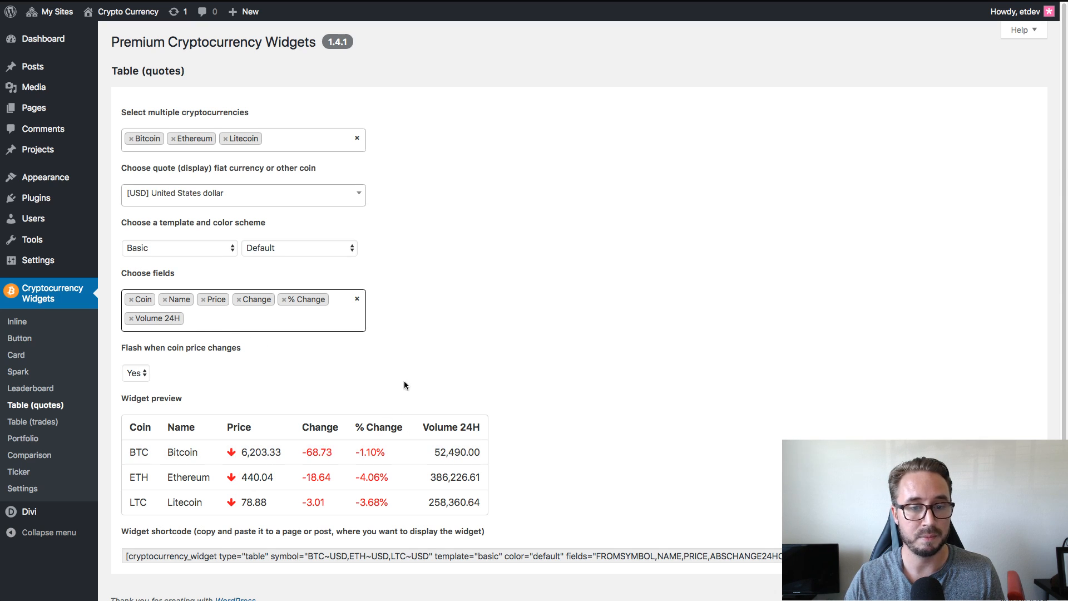
pyautogui.click(491, 333)
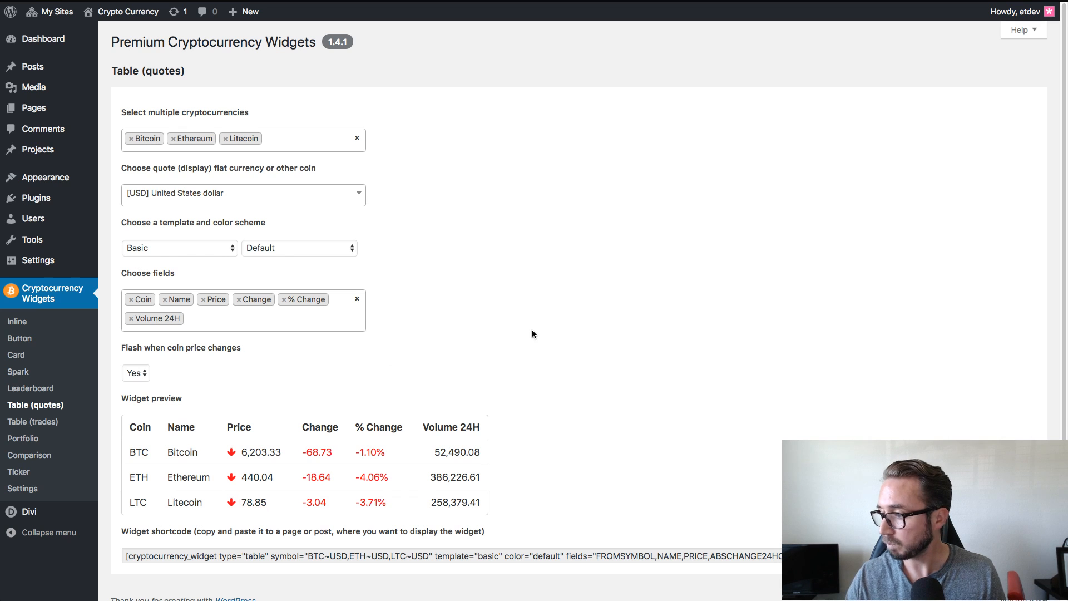
pyautogui.click(210, 321)
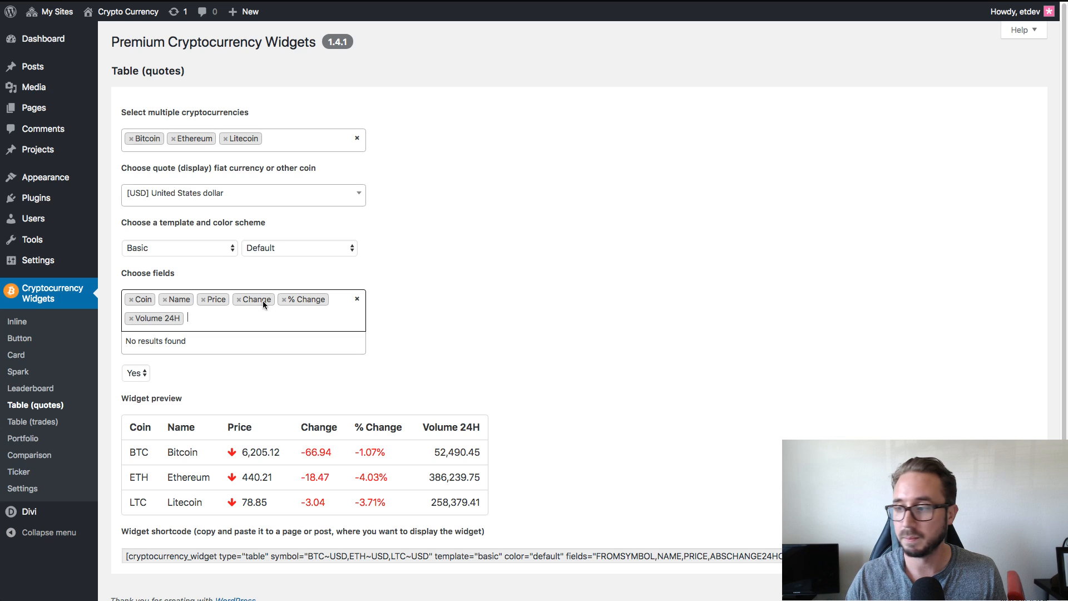
pyautogui.click(251, 321)
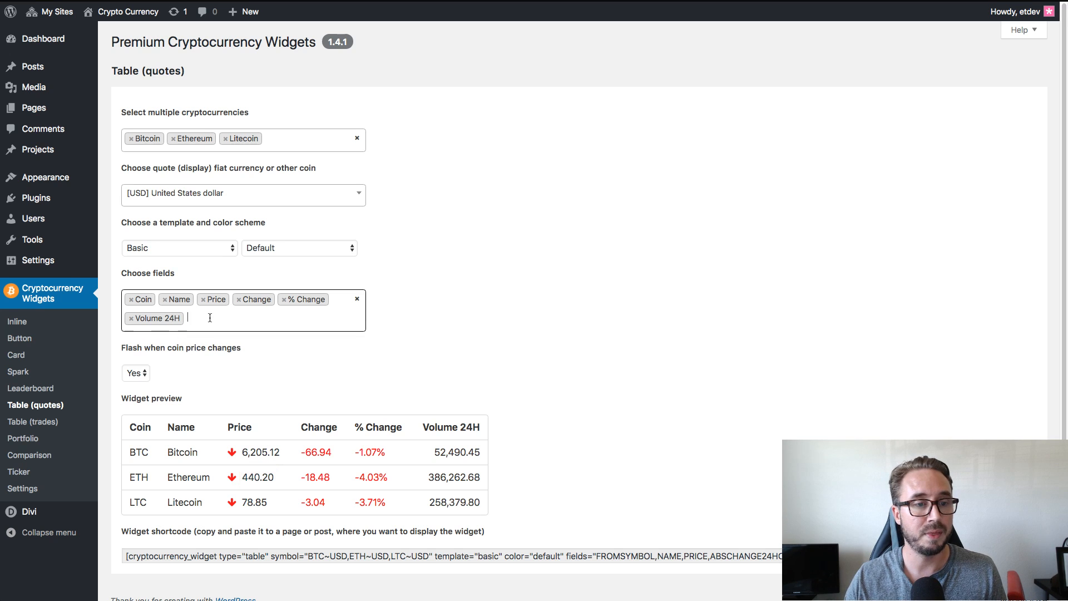
pyautogui.click(503, 295)
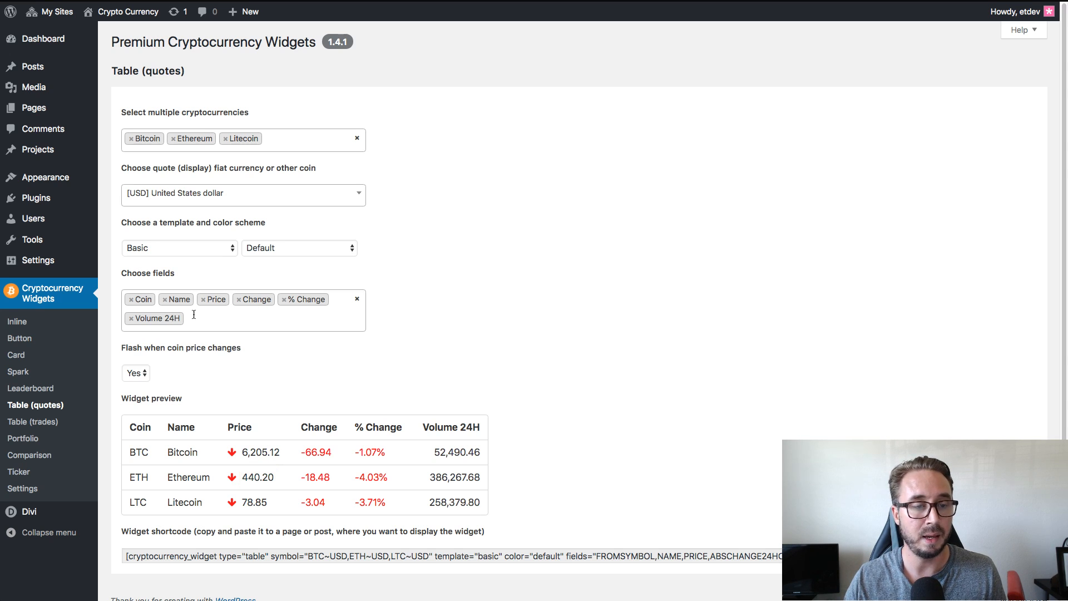
pyautogui.click(239, 316)
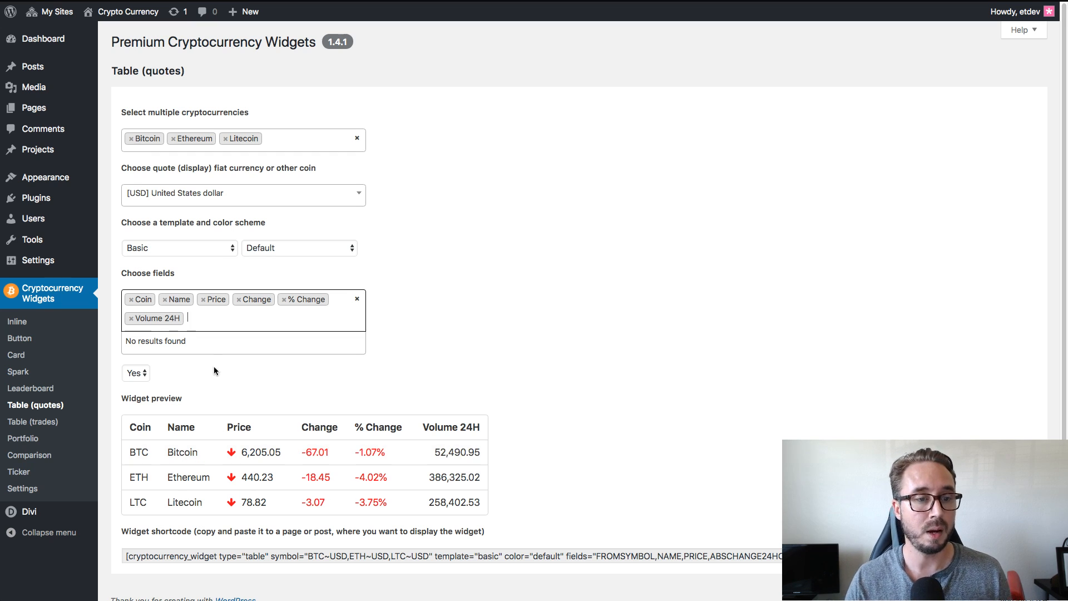
# Add the Coin (link) and Name (link) fields to the quotes table and copy its shortcode.
pyautogui.click(221, 317)
pyautogui.write('link')
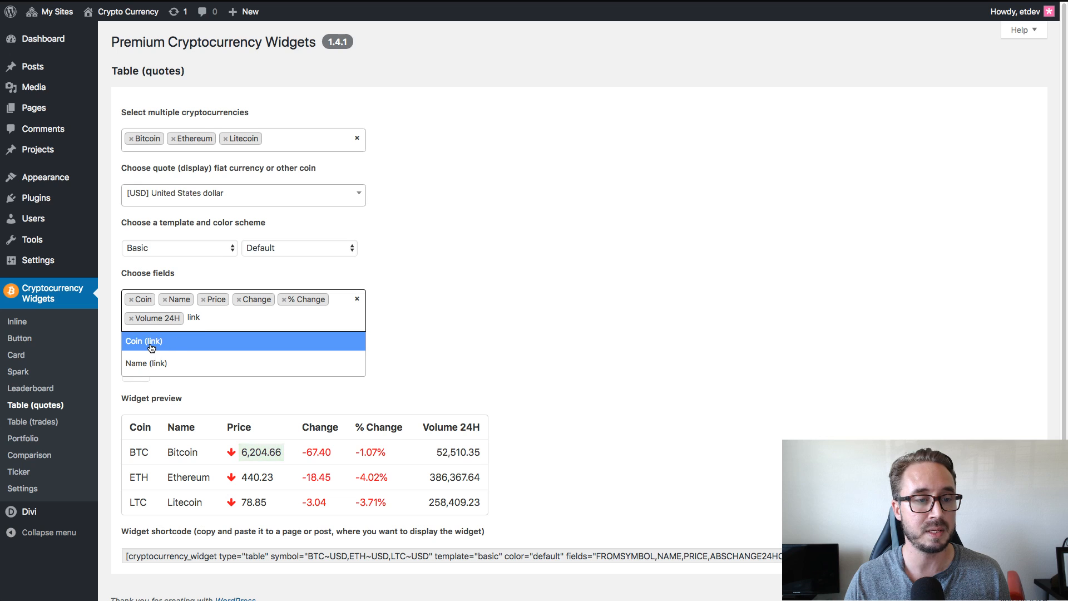
pyautogui.click(150, 345)
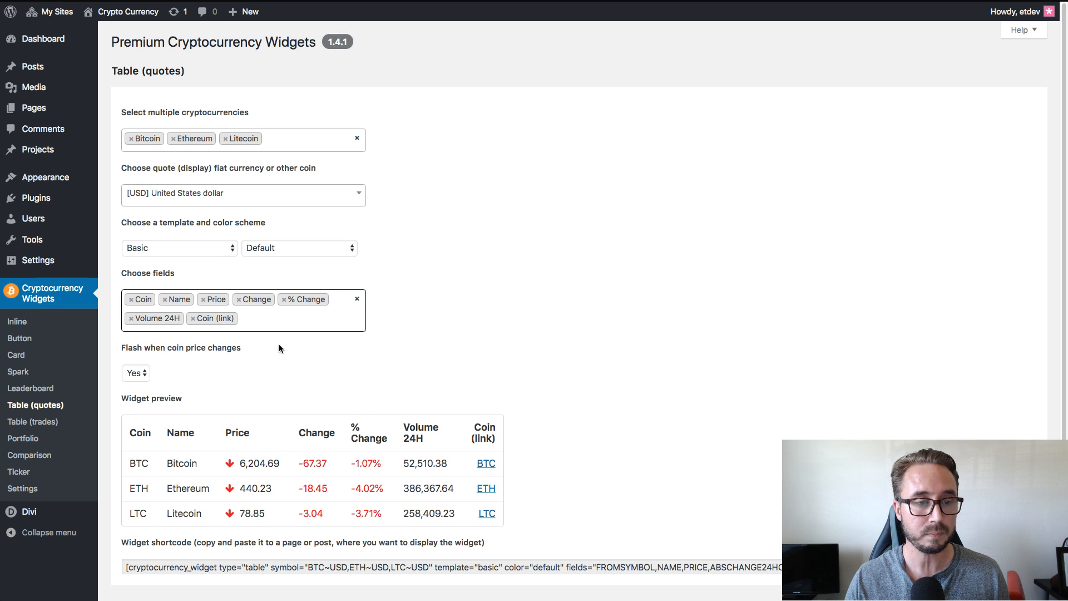
pyautogui.click(272, 319)
pyautogui.write('name')
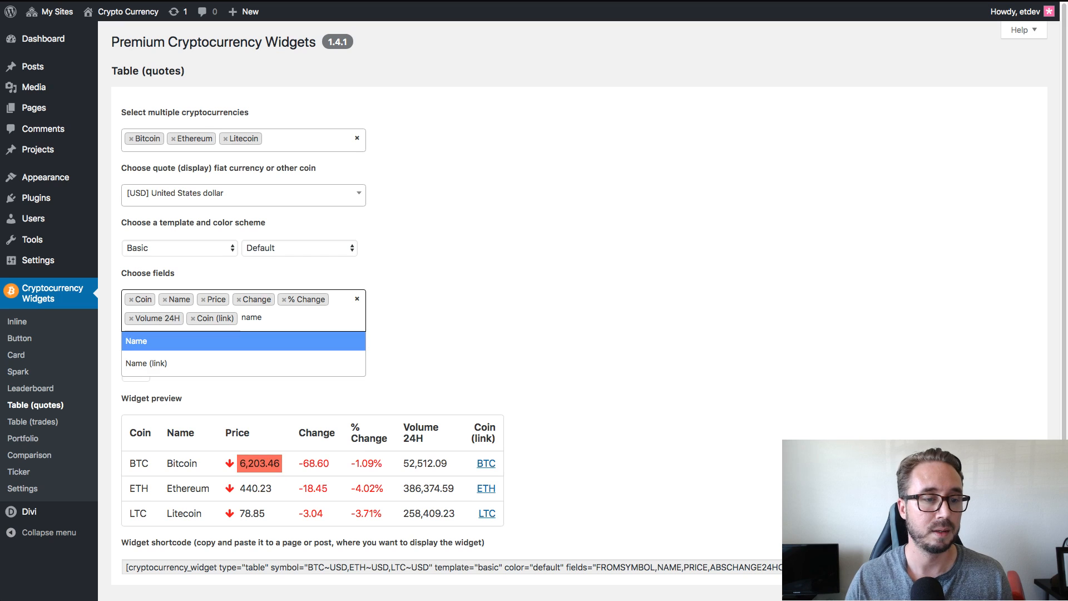
pyautogui.click(156, 364)
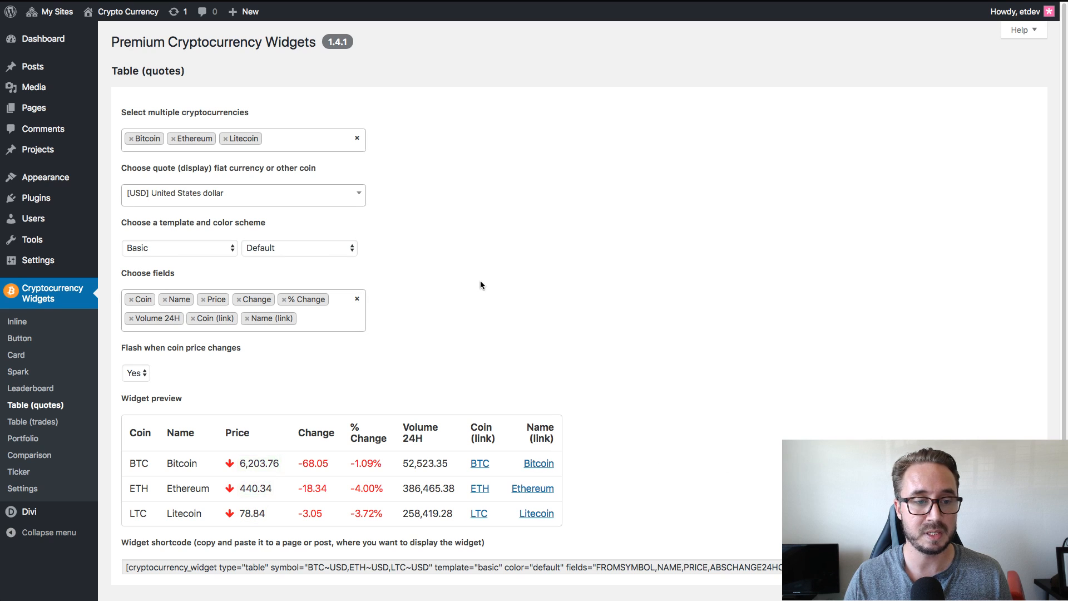
pyautogui.click(346, 573)
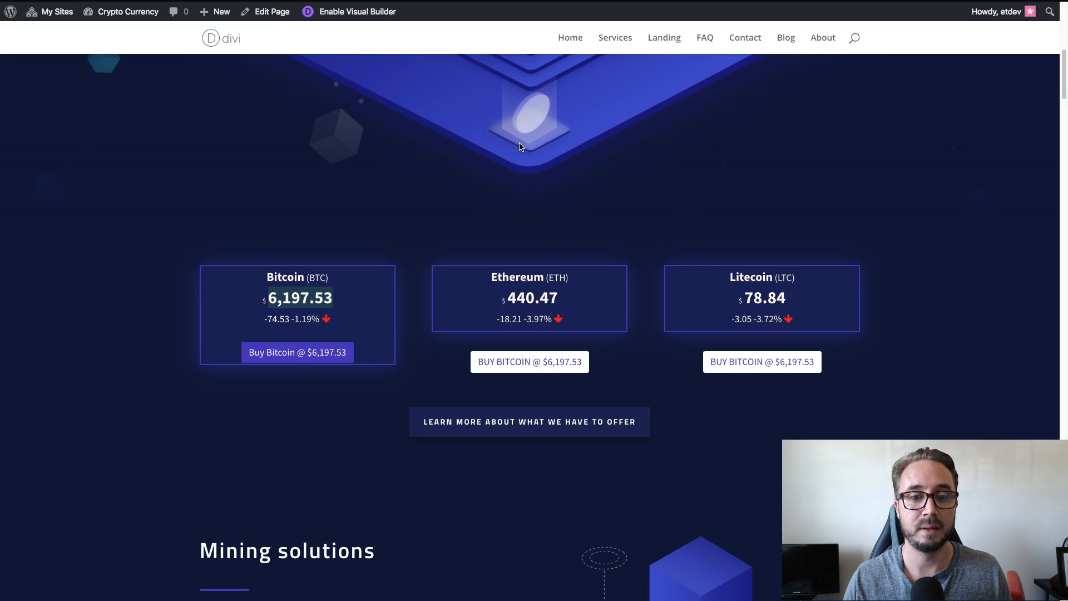
# Open the landing page in the Visual Builder and delete the placeholder price table module under Digital Currency Market Values.
pyautogui.scroll(-10, 525, 157)
pyautogui.scroll(-20, 526, 158)
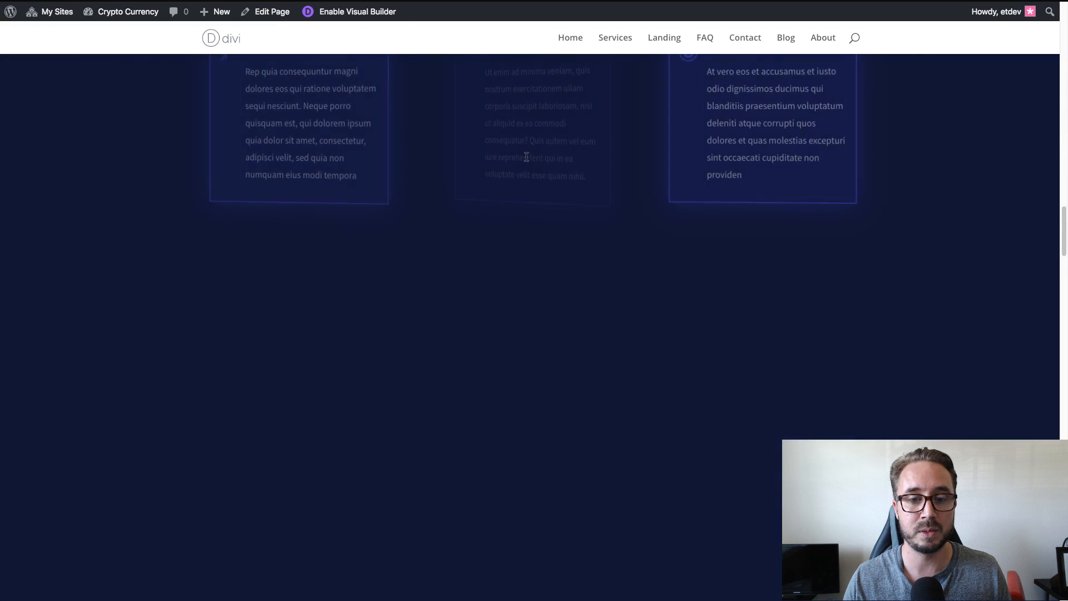
pyautogui.scroll(5, 526, 159)
pyautogui.scroll(-3, 529, 162)
pyautogui.scroll(2, 529, 162)
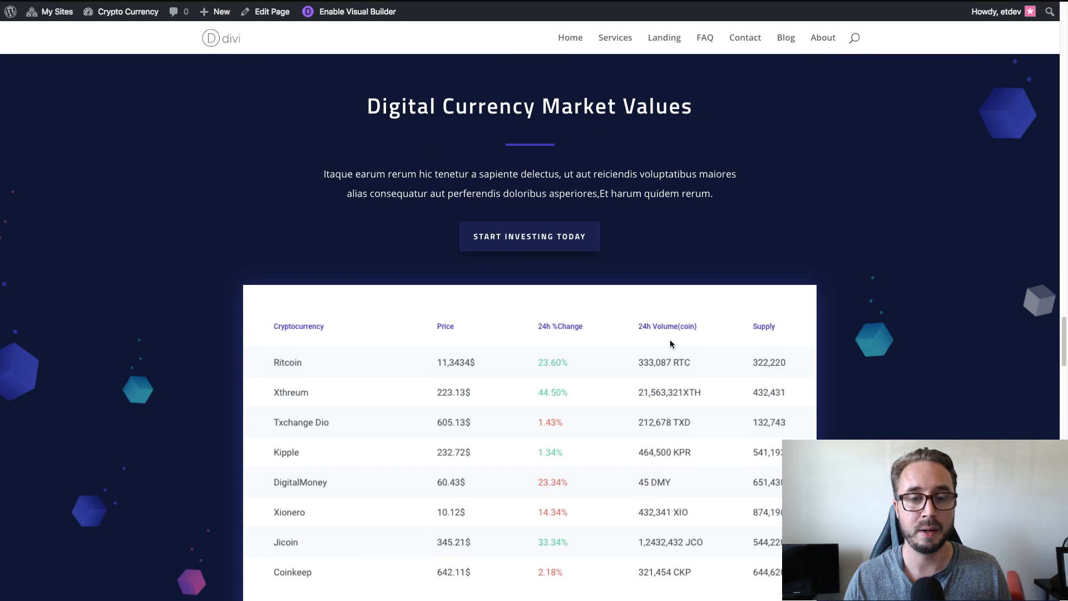
pyautogui.scroll(-1, 642, 348)
pyautogui.scroll(-1, 635, 362)
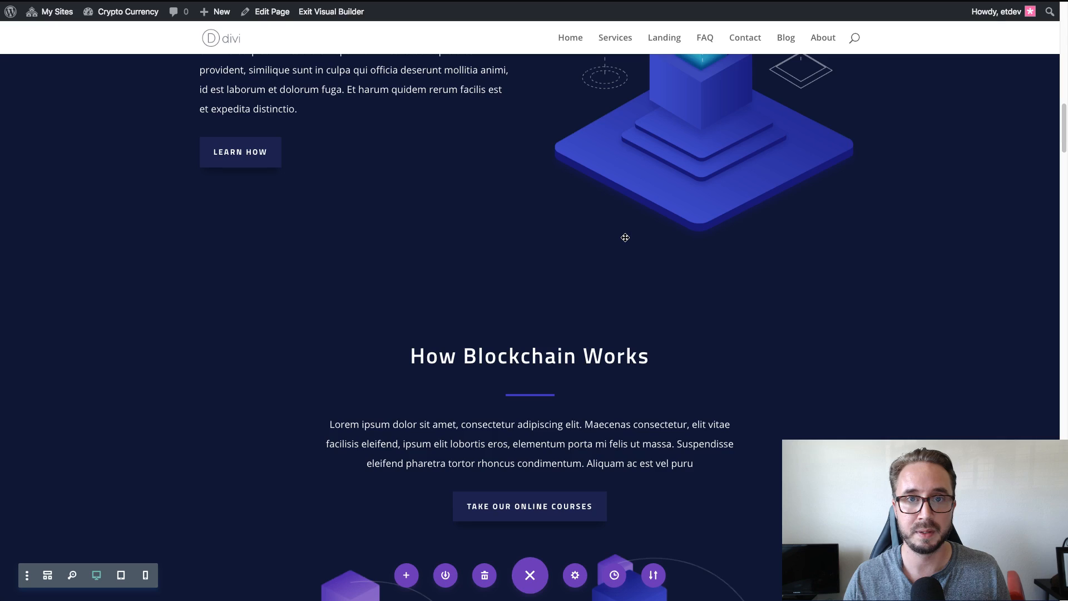
pyautogui.scroll(5, 625, 238)
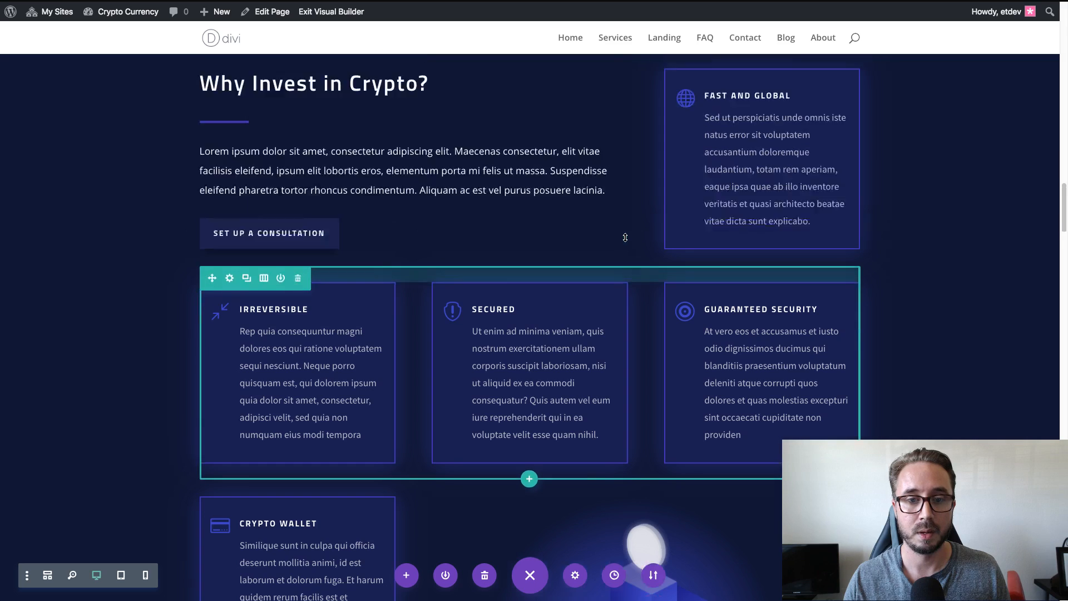
pyautogui.scroll(15, 625, 237)
pyautogui.scroll(-20, 626, 237)
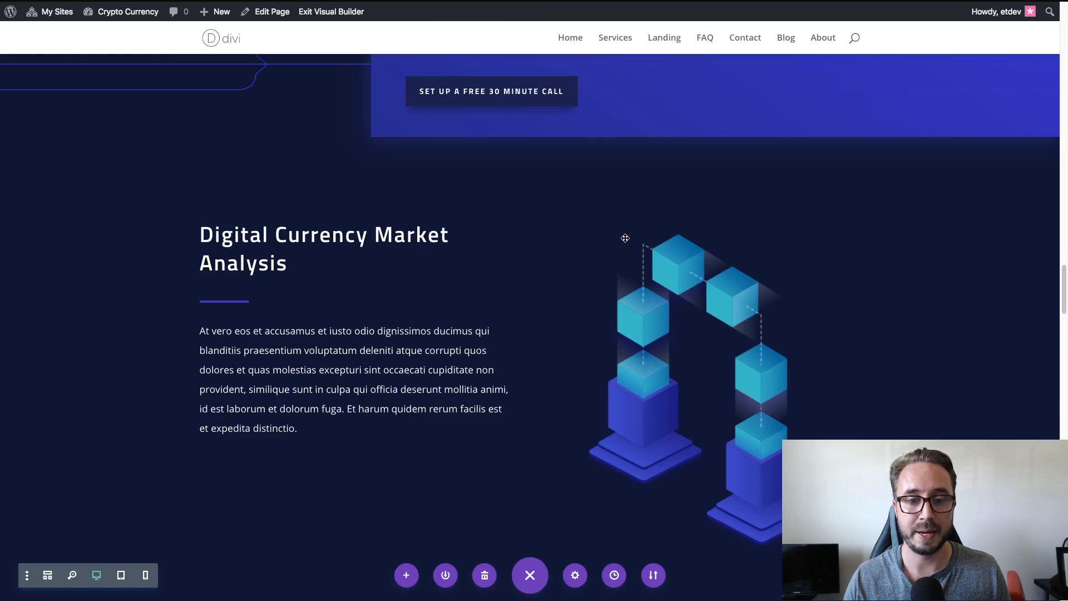
pyautogui.scroll(-10, 625, 238)
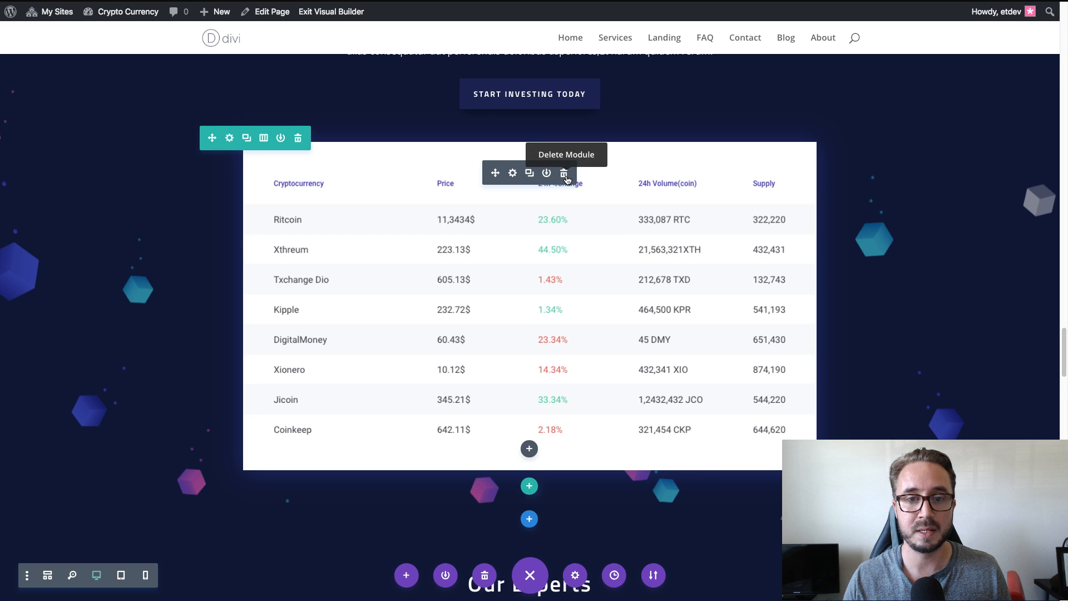
pyautogui.click(564, 173)
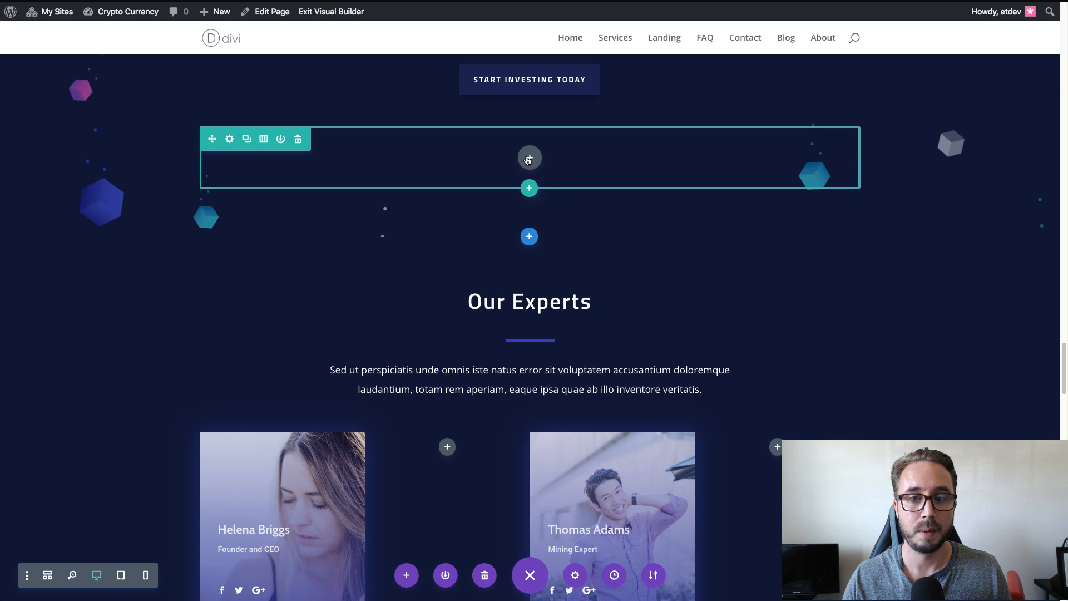
# Insert a Text module in the emptied row and replace its default content with the copied quotes table shortcode.
pyautogui.click(528, 158)
pyautogui.write('text')
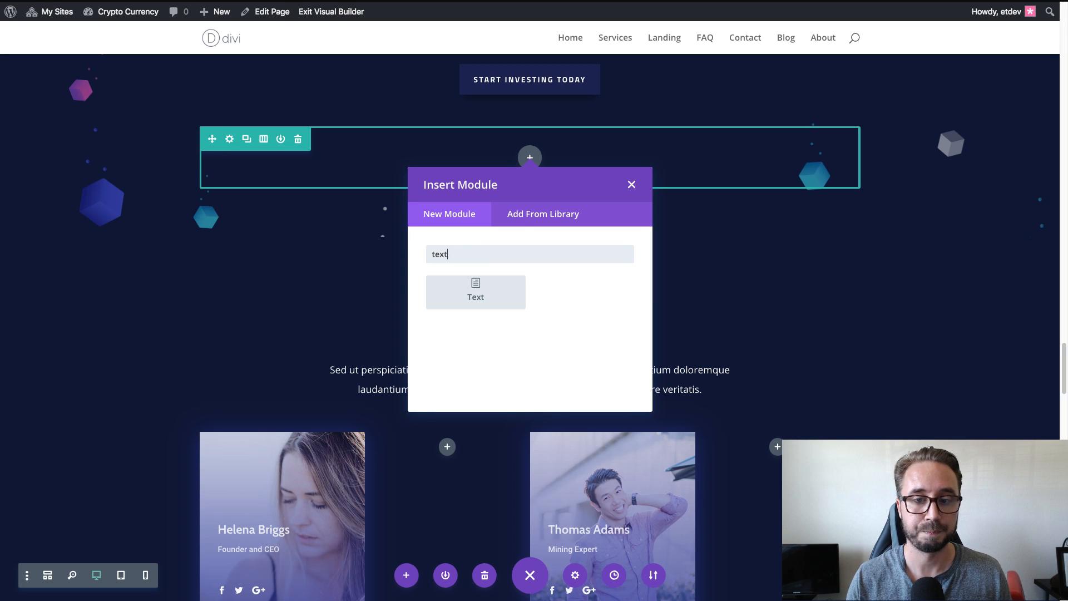
pyautogui.click(496, 304)
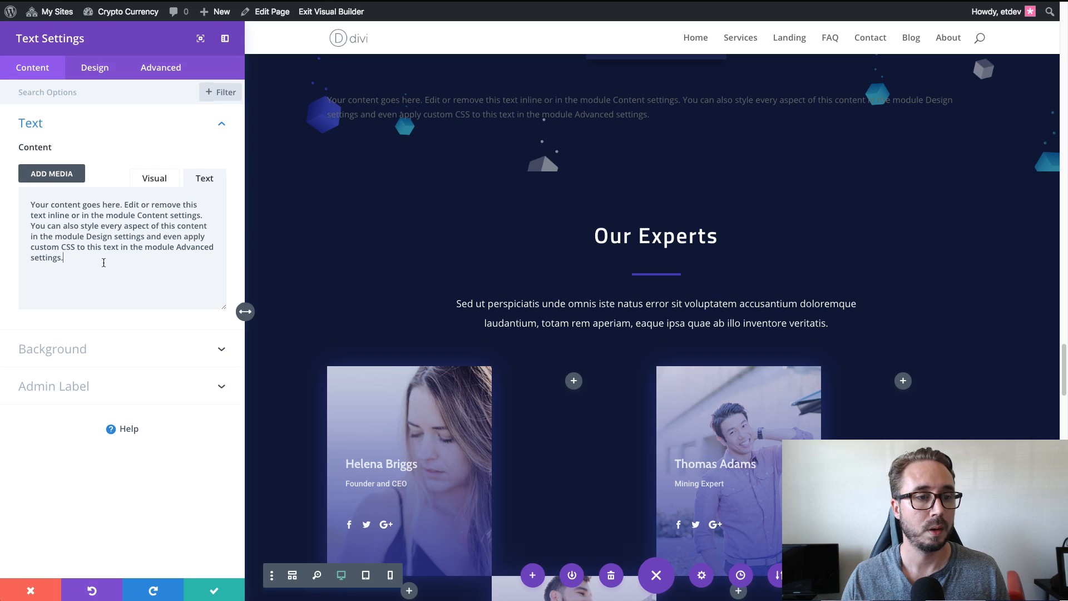
pyautogui.hotkey('ctrl', 'a')
pyautogui.write('[cryptocurrency_widget type="table" symbol="BTC~USD,ETH~USD,LTC~USD" template="basic" color="default" fields="FROMSYMBOL,NAME,PRICE,ABSCHANGE24HOUR,PCTCHANGE24HOUR,VOLUME24HOUR,FROMSYMBOLLINK,NAMELINK" flash="1"]')
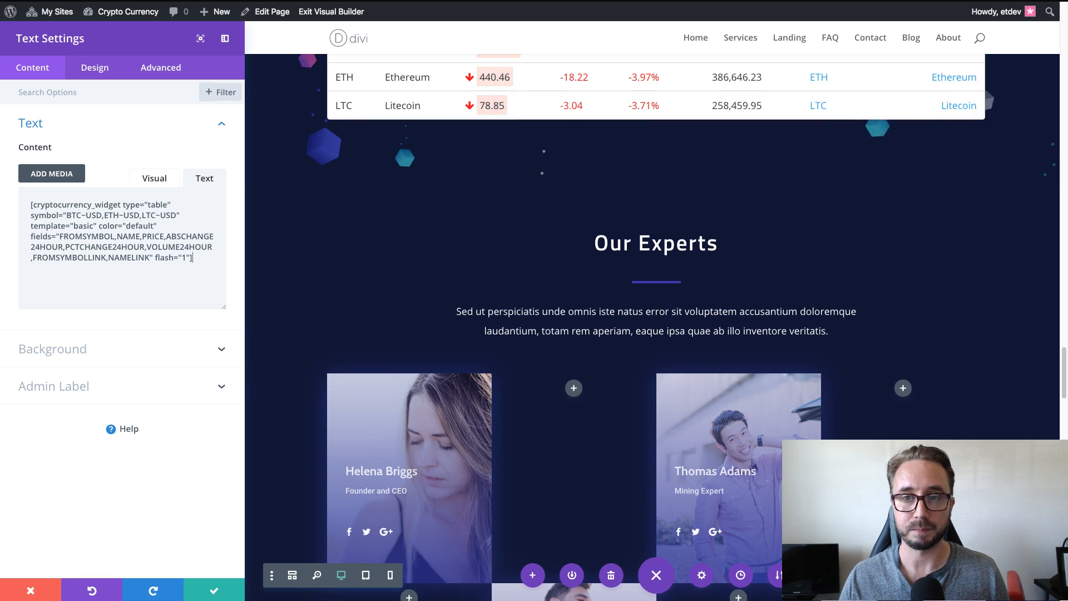
# Preview the quotes table in the tablet and phone layouts, and return to the desktop view.
pyautogui.scroll(3, 945, 334)
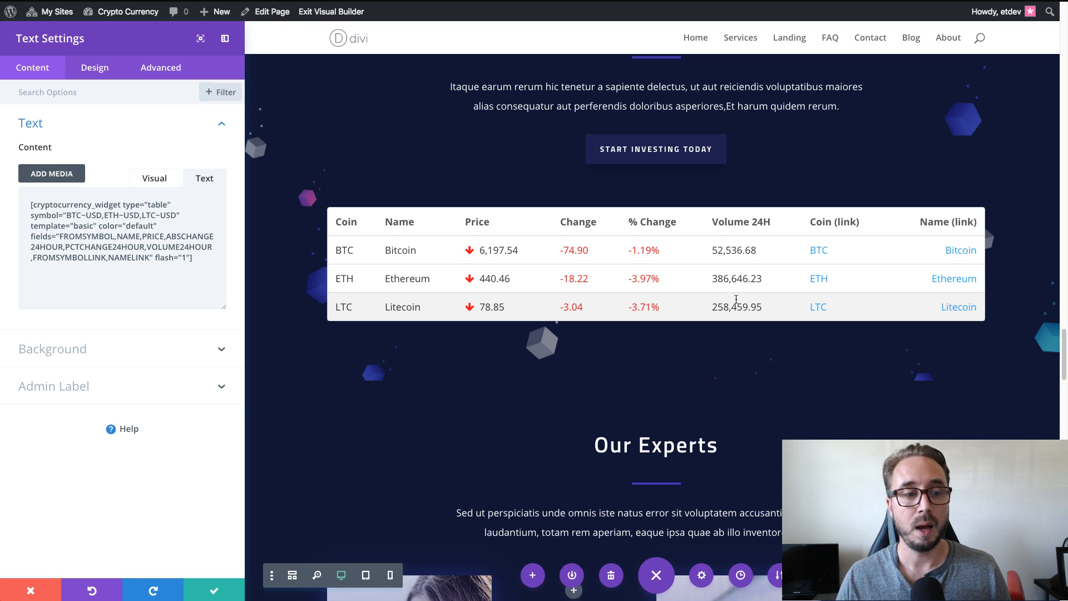
pyautogui.scroll(1, 777, 238)
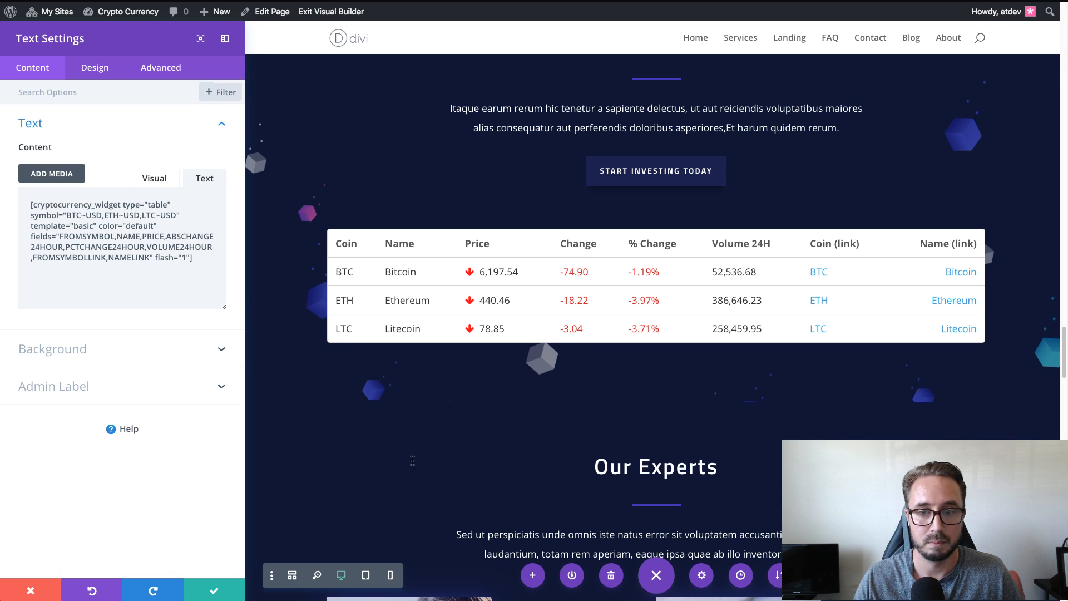
pyautogui.click(364, 575)
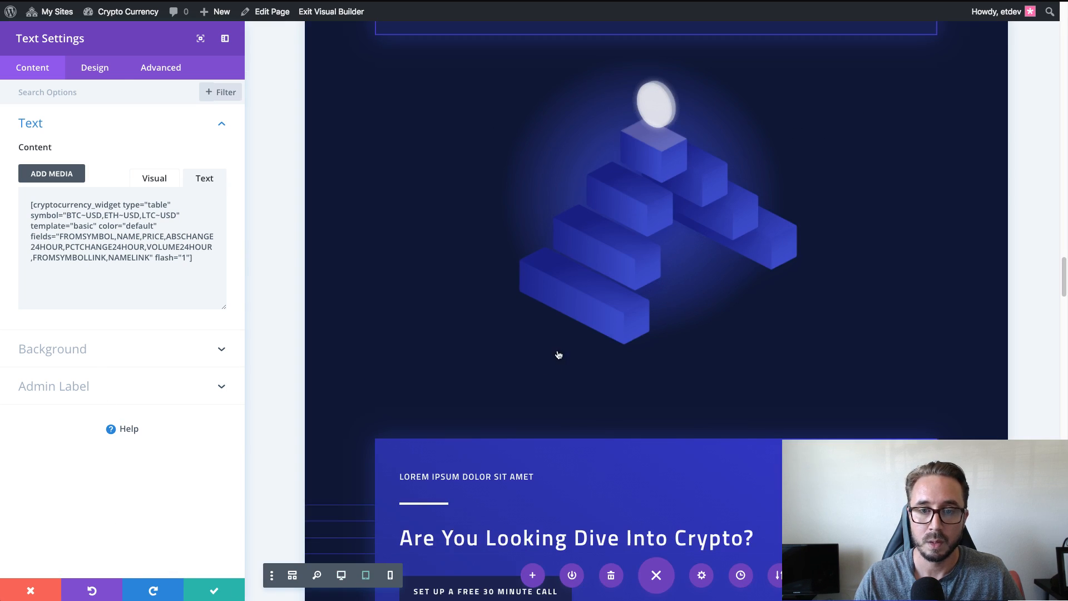
pyautogui.scroll(-10, 558, 354)
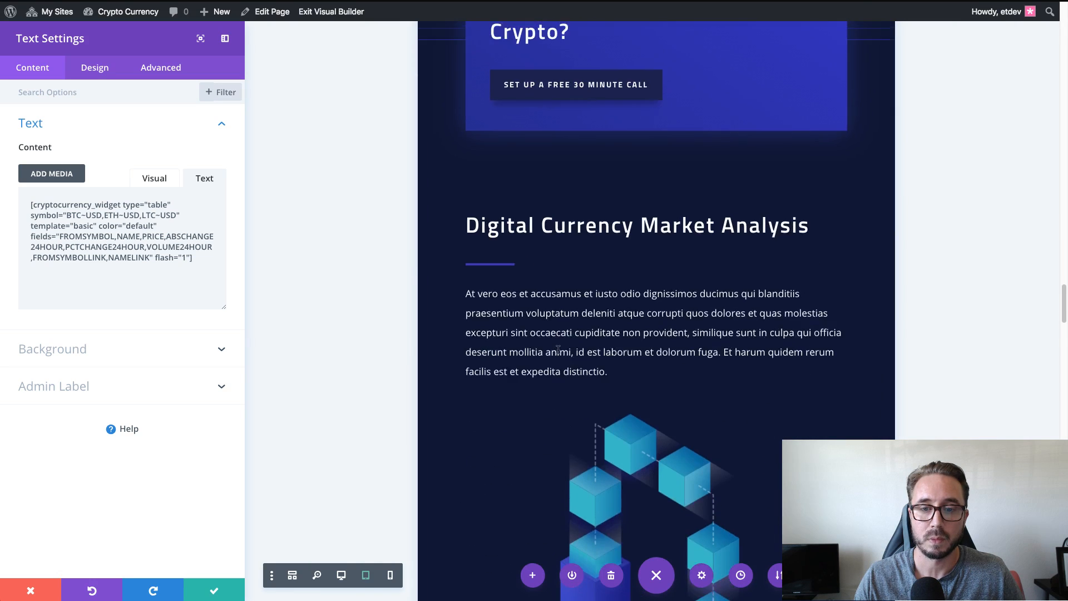
pyautogui.scroll(-12, 557, 350)
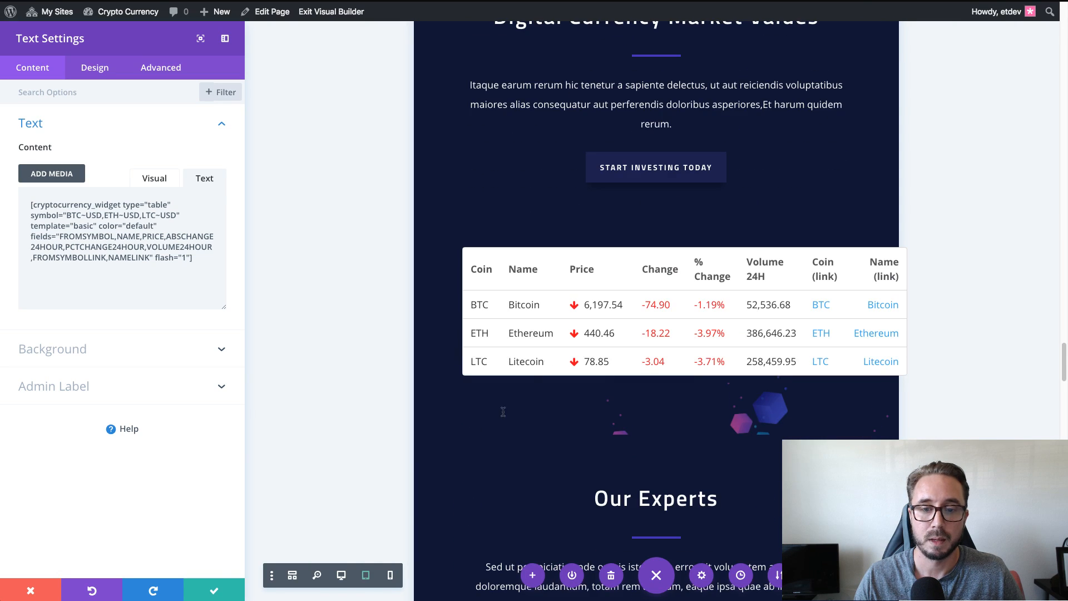
pyautogui.click(389, 575)
pyautogui.scroll(-1, 561, 371)
pyautogui.click(363, 578)
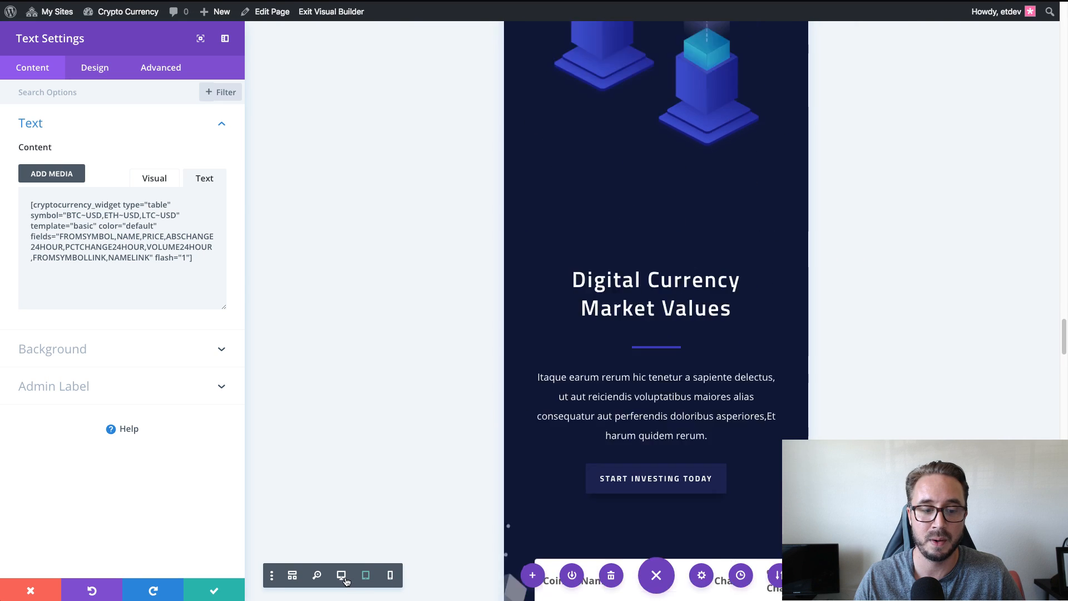
pyautogui.click(340, 575)
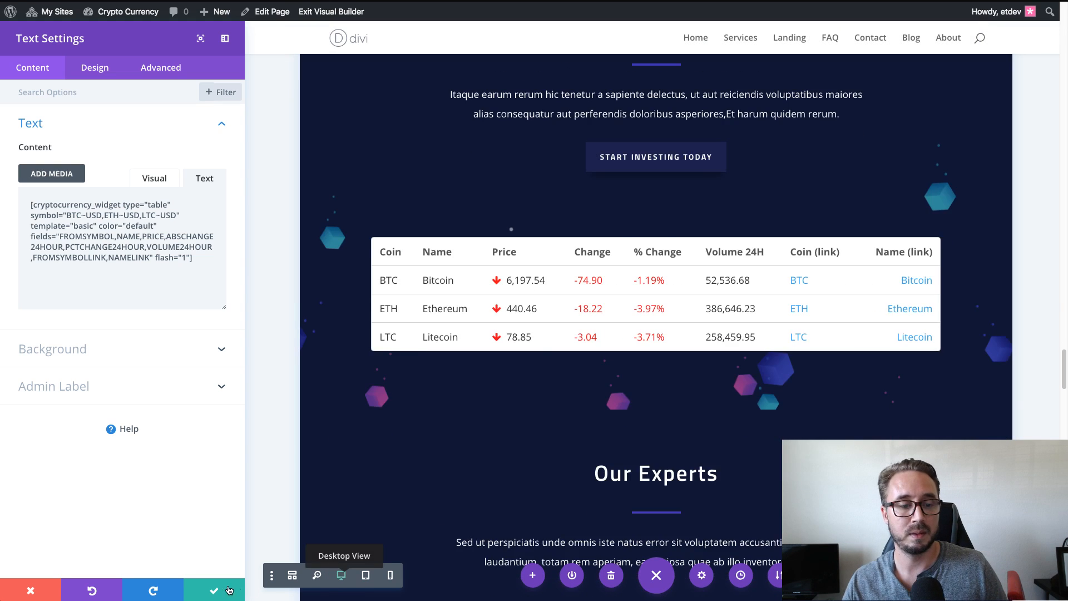
# Save the Text module's changes and reload the live page to check the quotes table section.
pyautogui.click(206, 597)
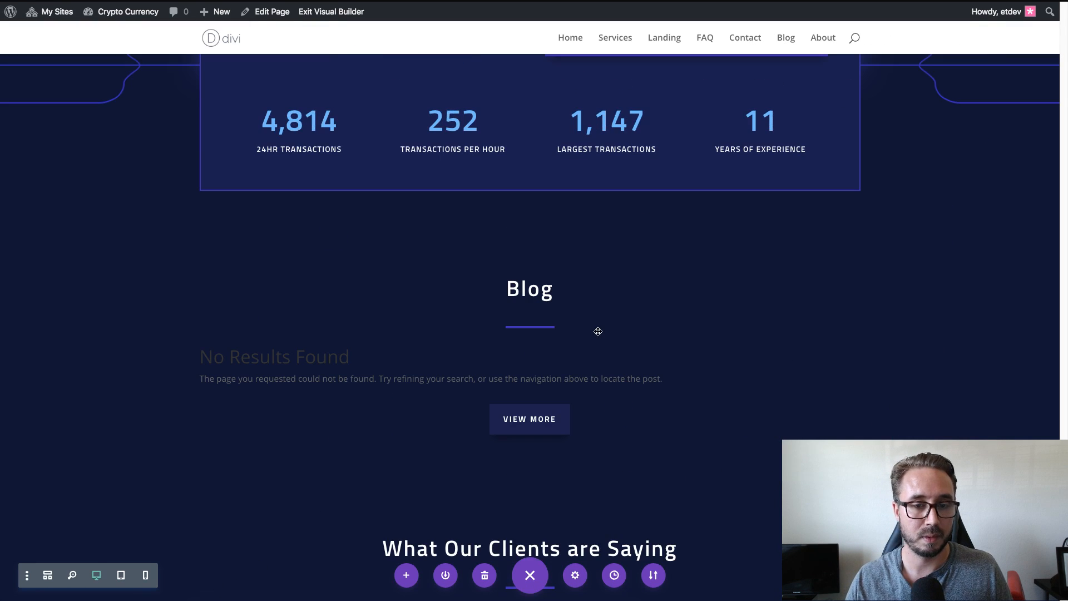
pyautogui.scroll(10, 597, 331)
pyautogui.scroll(8, 598, 333)
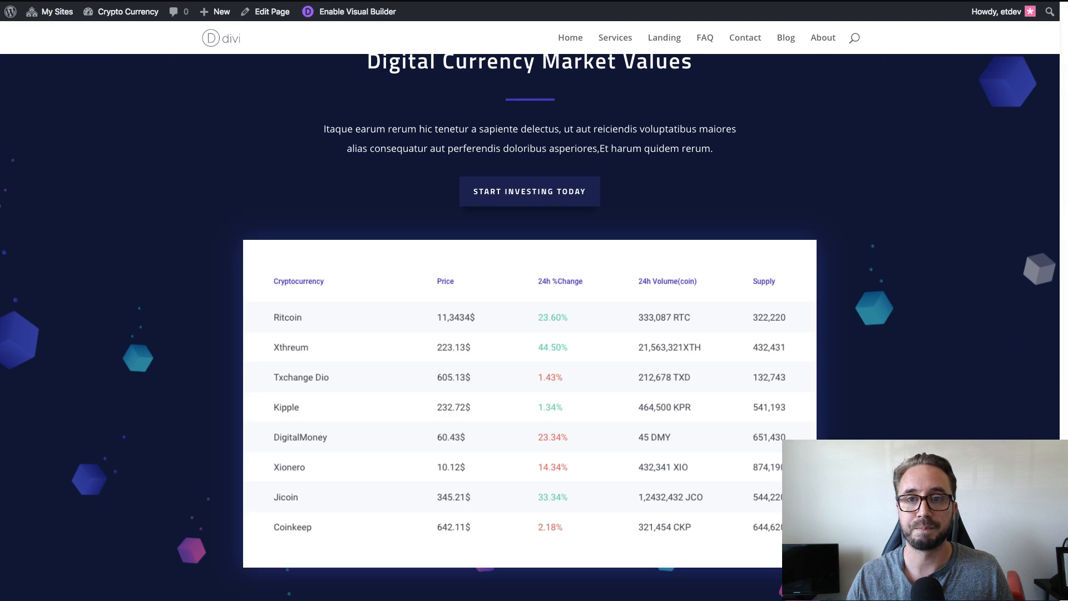
pyautogui.scroll(-2, 652, 195)
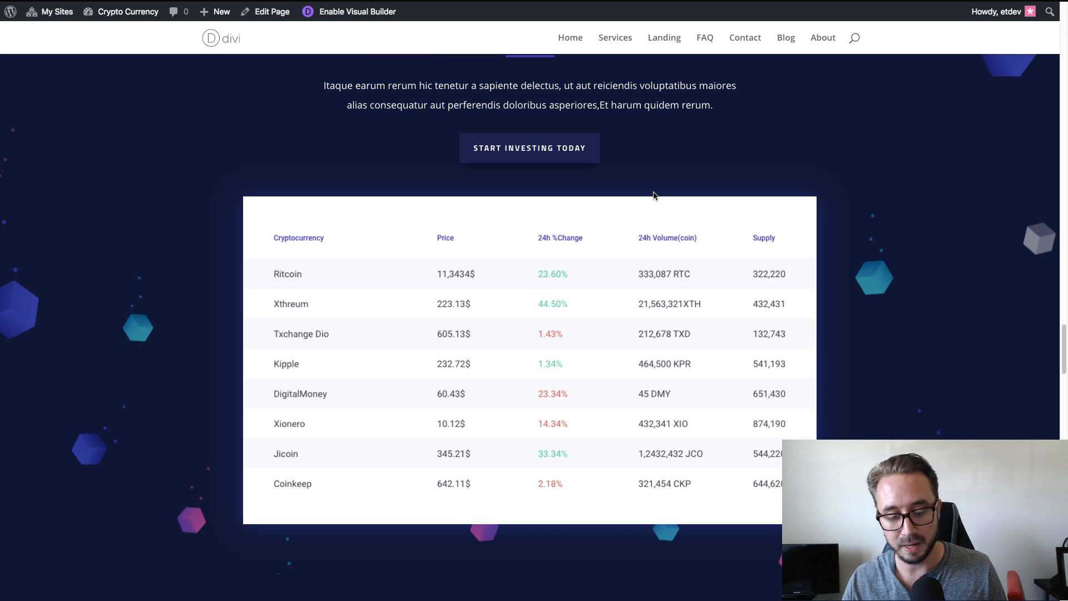
pyautogui.press('super+r')
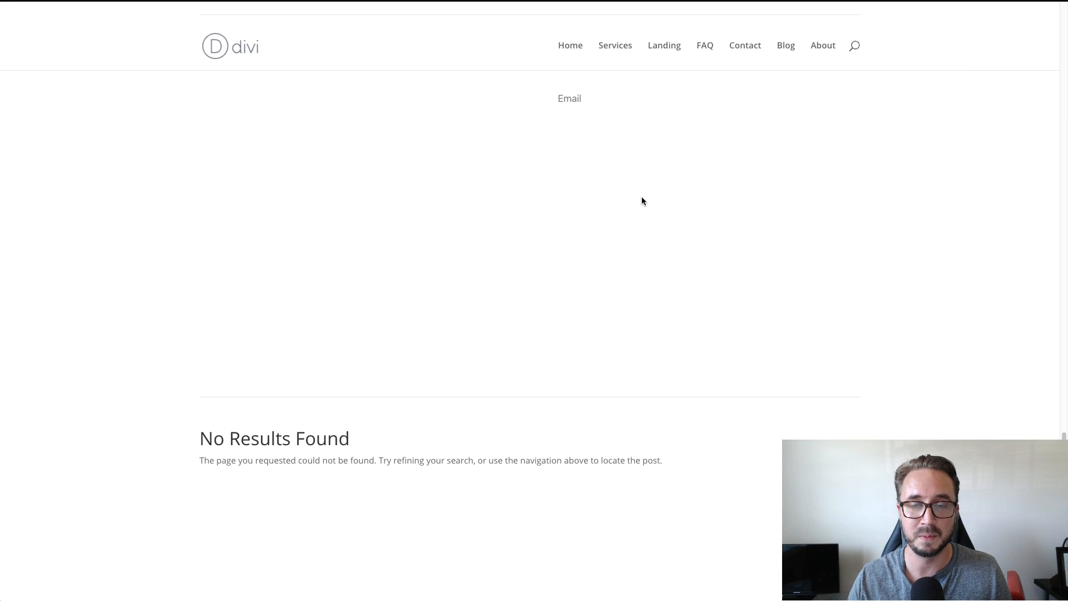
pyautogui.scroll(-1, 774, 252)
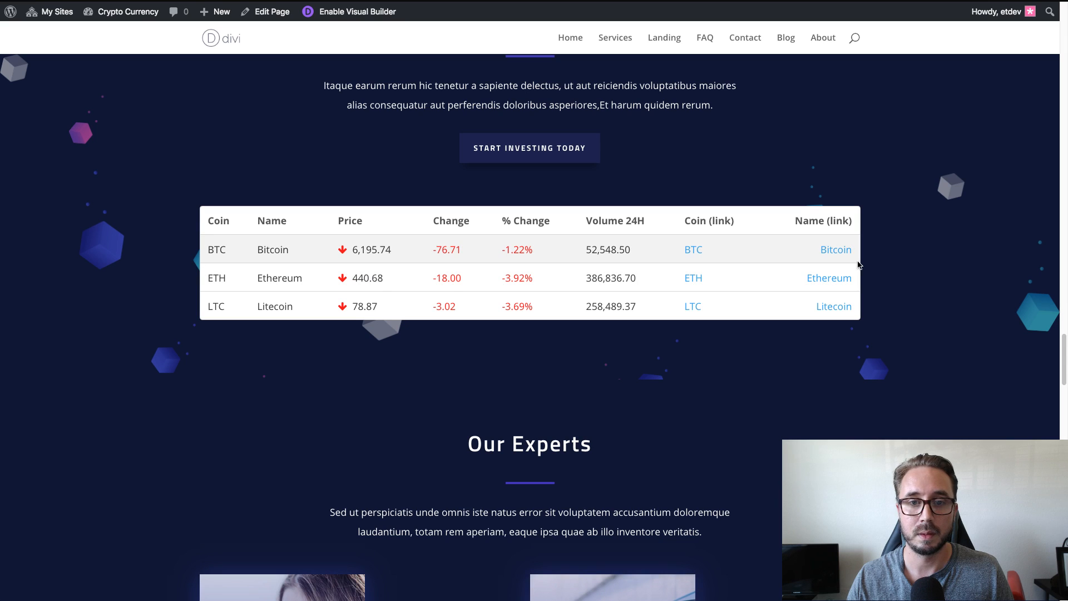
# Open the browser's developer tools and show the live page in the iPhone X device view with a taller preview area.
pyautogui.click(1067, 1)
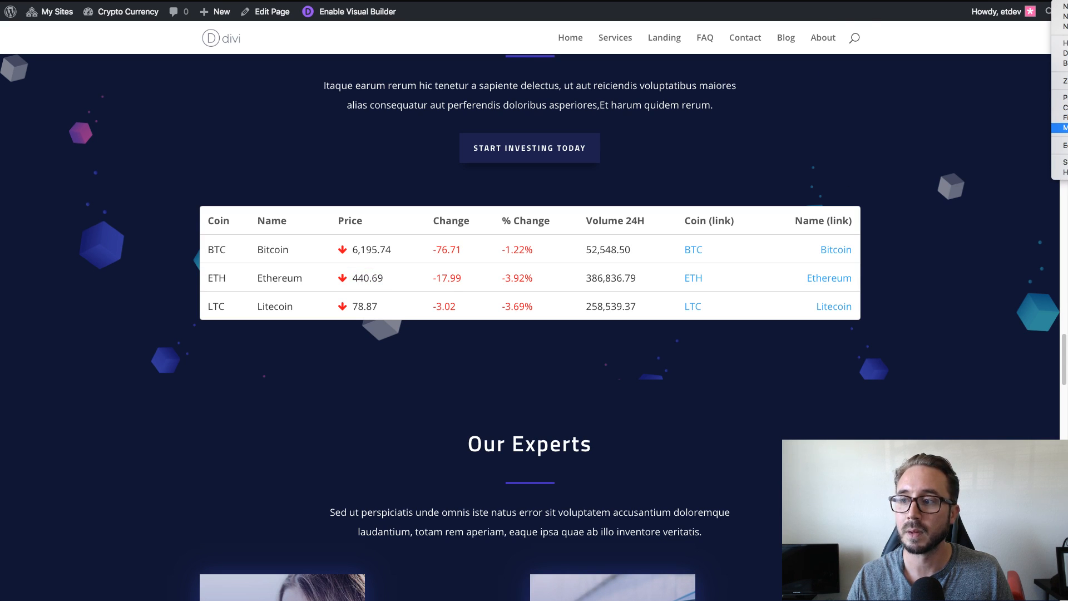
pyautogui.press('Escape')
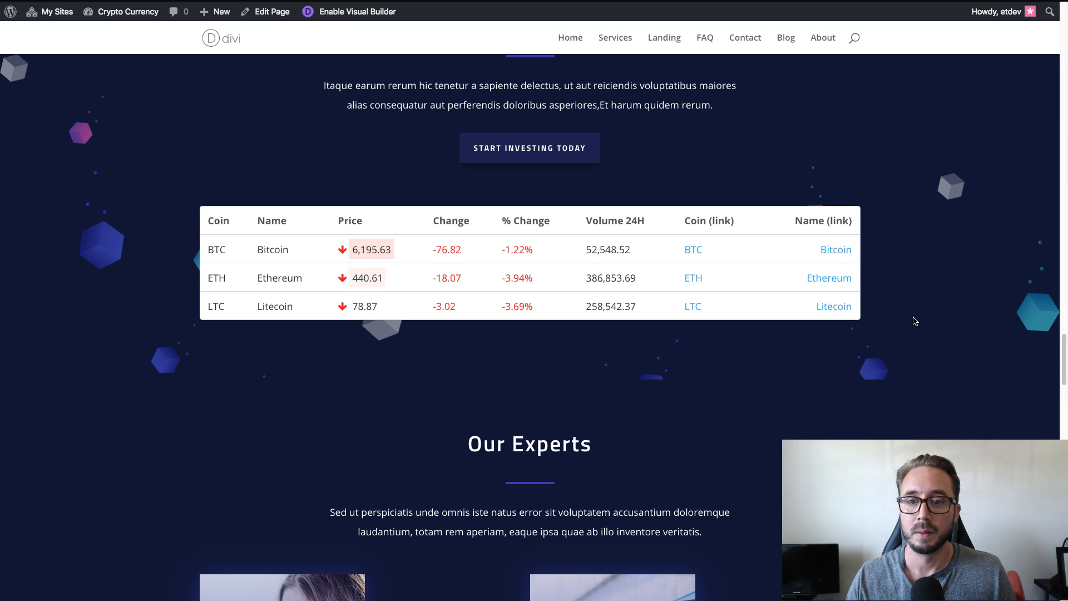
pyautogui.press('super+alt+i')
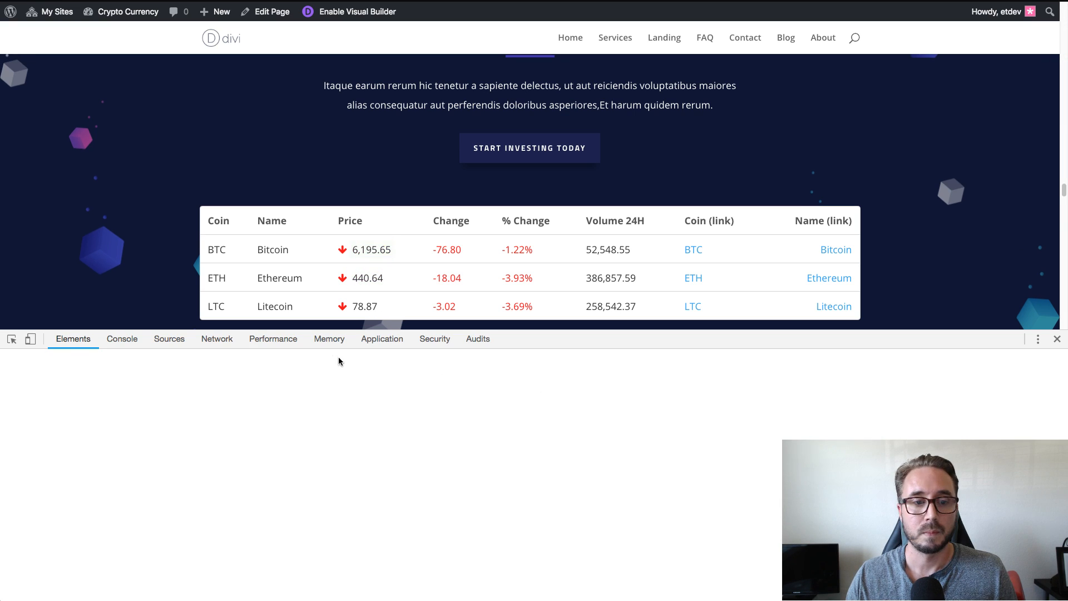
pyautogui.scroll(-1, 988, 293)
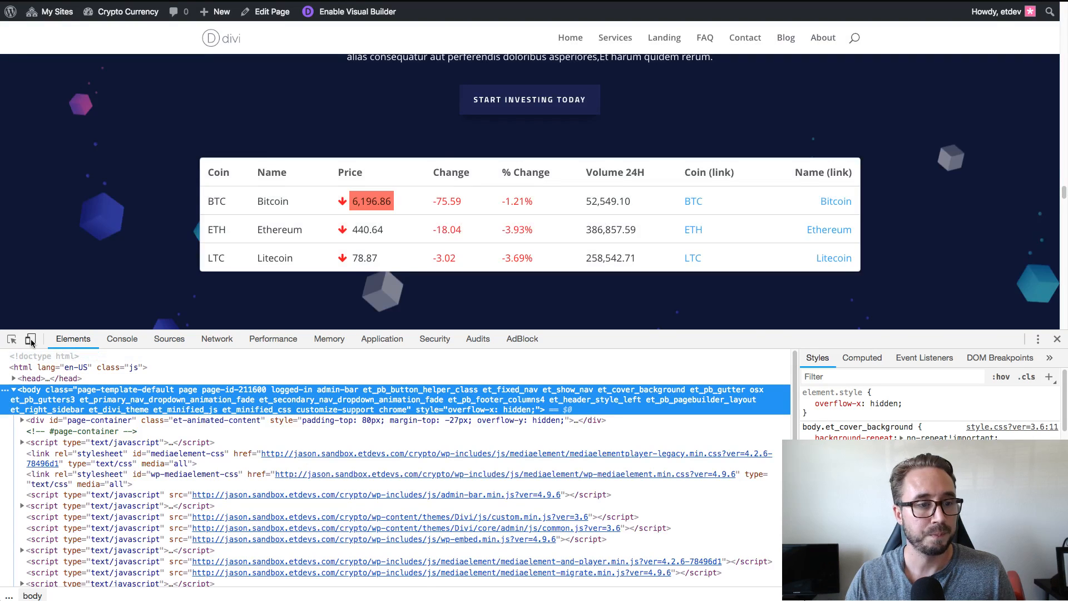
pyautogui.click(30, 341)
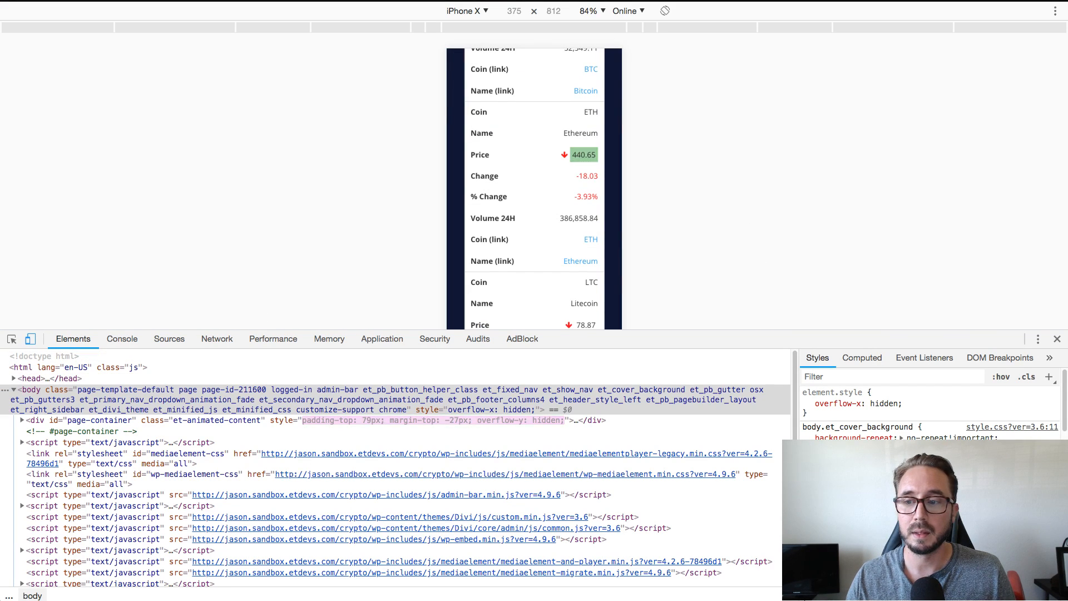
pyautogui.moveTo(986, 332); pyautogui.dragTo(986, 508)
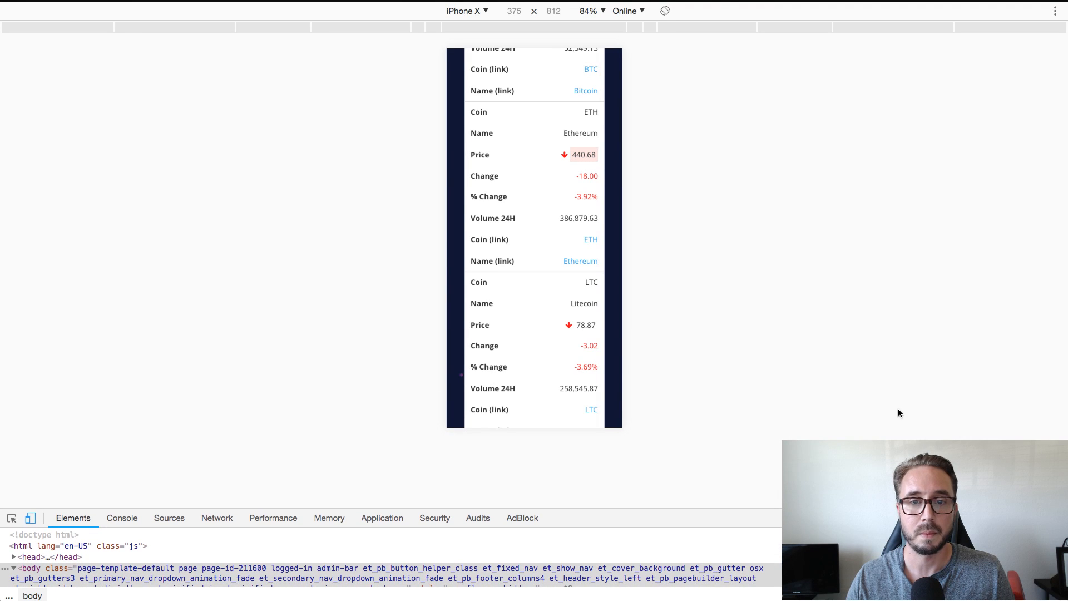
# Examine how the quotes table's Bitcoin, Ethereum and Litecoin entries stack in the phone layout, and leave the device view.
pyautogui.scroll(5, 576, 310)
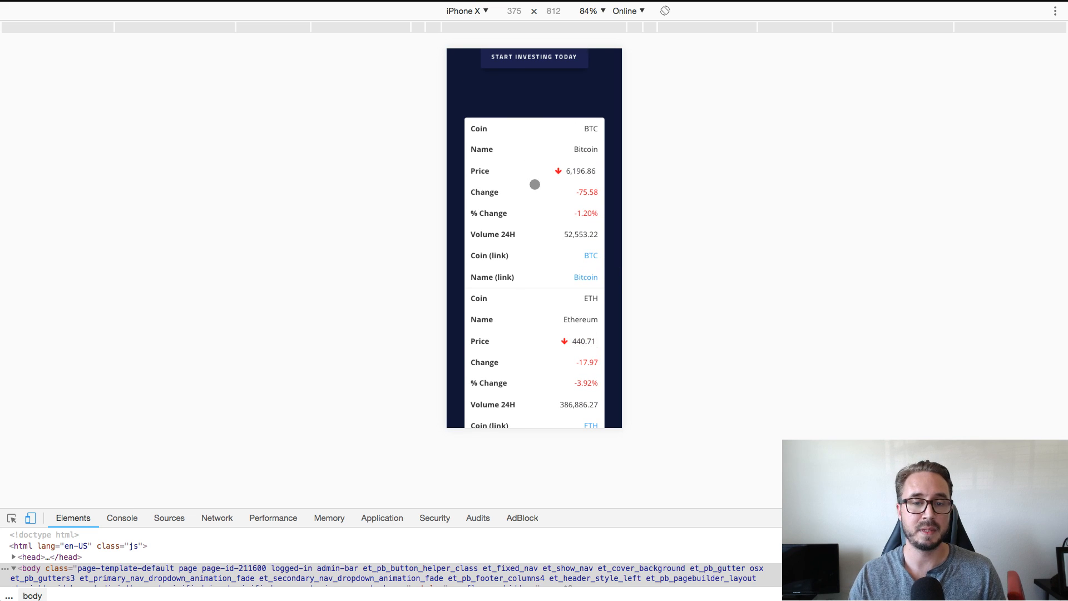
pyautogui.scroll(1, 522, 220)
pyautogui.scroll(-1, 522, 220)
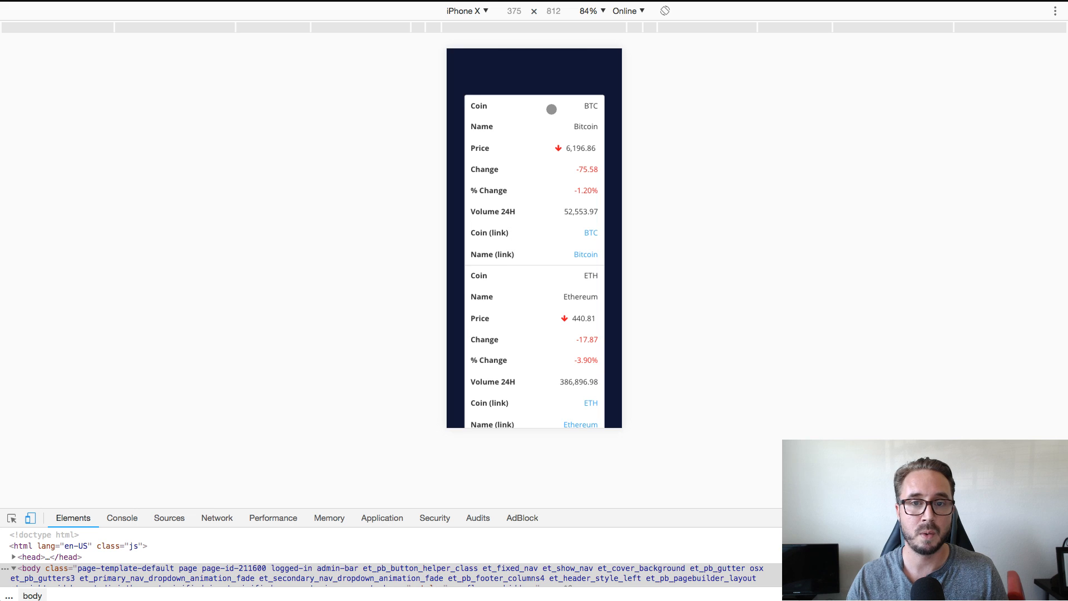
pyautogui.scroll(-2, 537, 256)
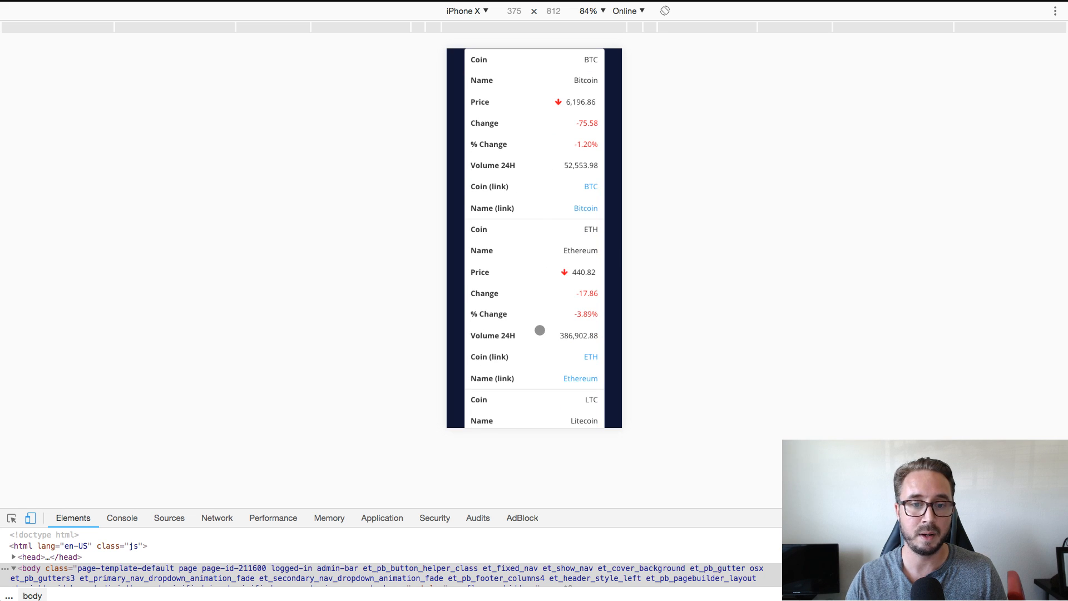
pyautogui.scroll(-4, 542, 336)
pyautogui.scroll(-4, 545, 330)
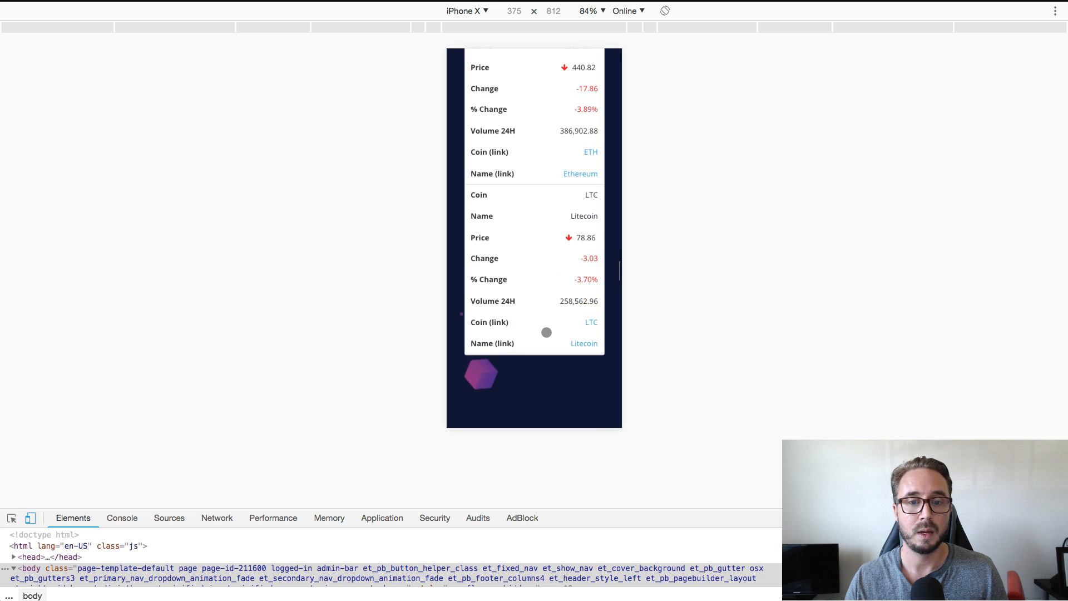
pyautogui.scroll(8, 498, 253)
pyautogui.scroll(3, 498, 253)
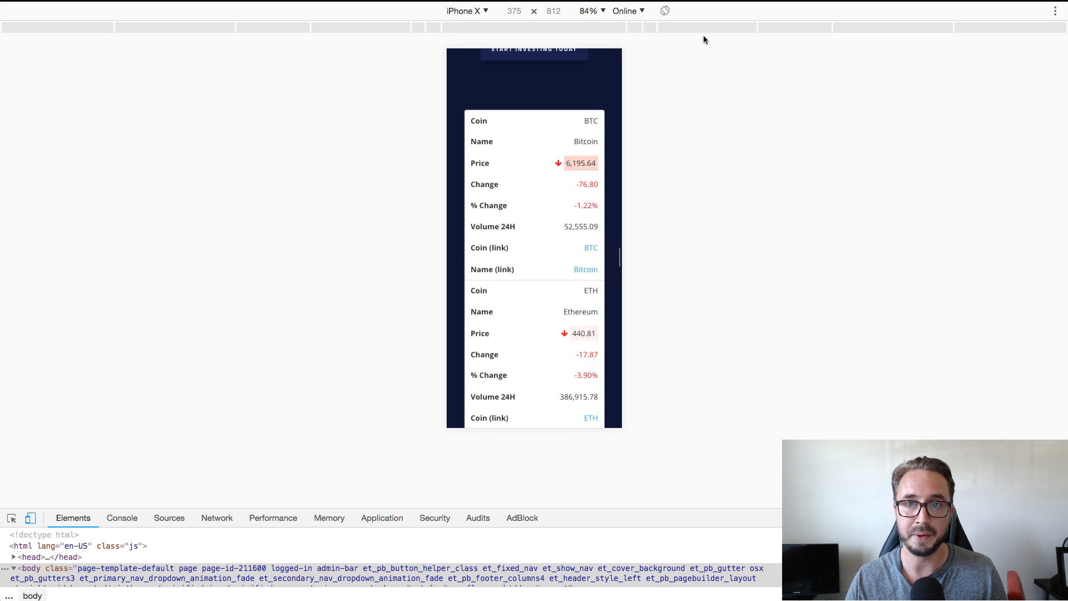
pyautogui.click(31, 519)
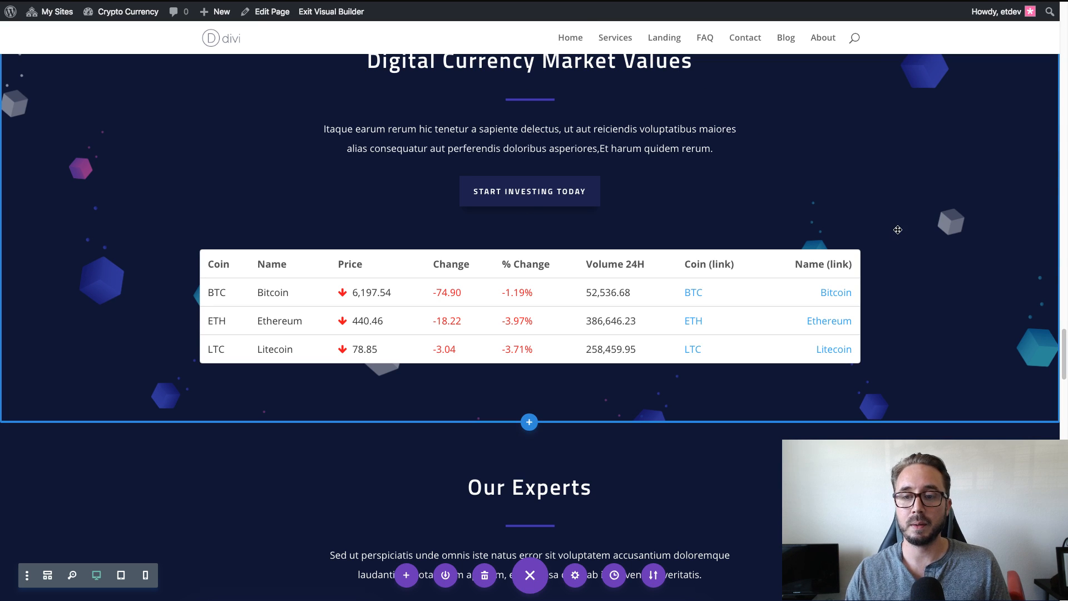
# Open the Premium Cryptocurrency Widgets plugin settings page.
pyautogui.scroll(-3, 866, 223)
pyautogui.scroll(2, 854, 224)
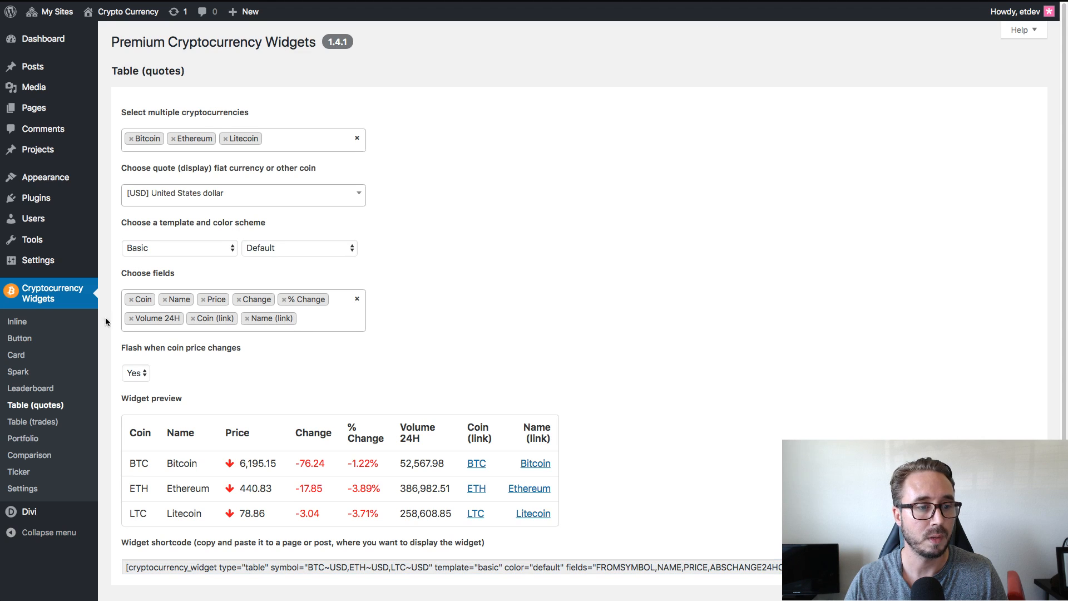
pyautogui.scroll(-1, 22, 334)
pyautogui.click(22, 488)
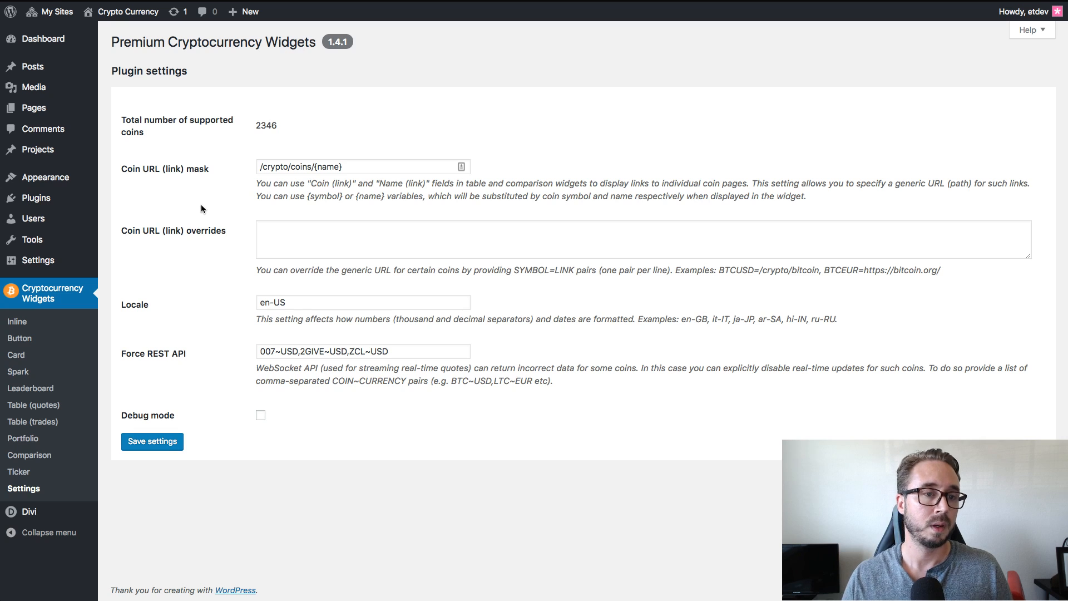
# Examine the Coin URL (link) mask, checking its /crypto/coins/ path and its {name} variable.
pyautogui.click(362, 166)
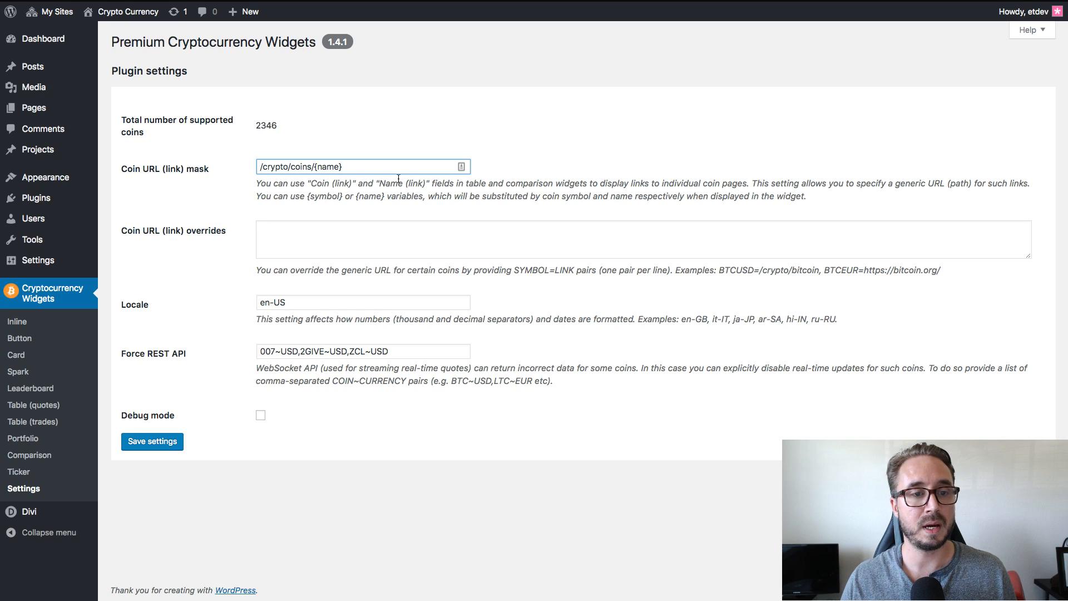
pyautogui.moveTo(314, 169); pyautogui.dragTo(266, 171)
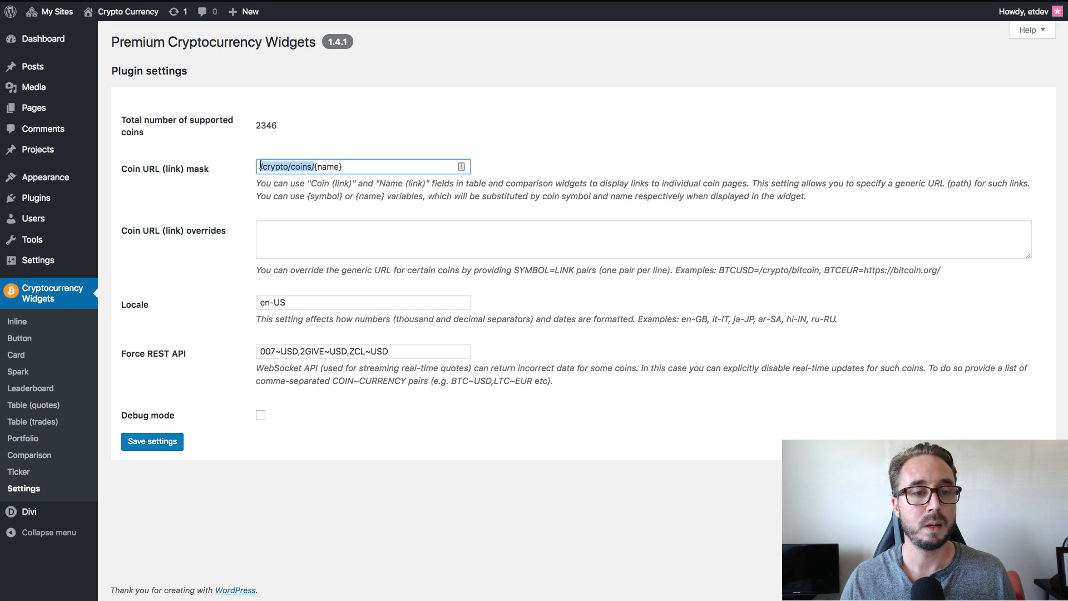
pyautogui.click(418, 144)
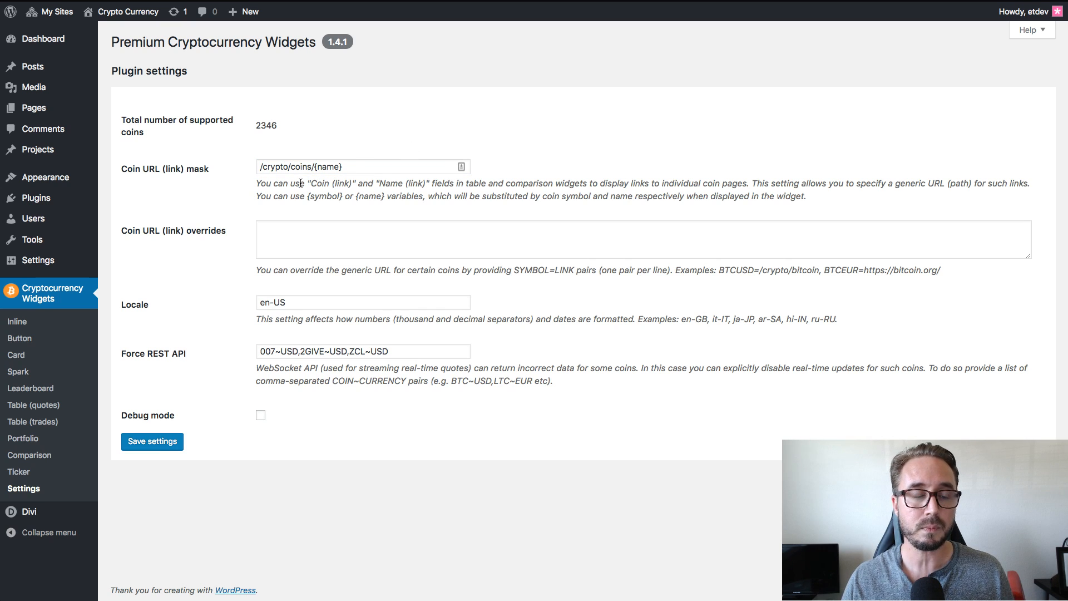
pyautogui.moveTo(343, 168); pyautogui.dragTo(315, 170)
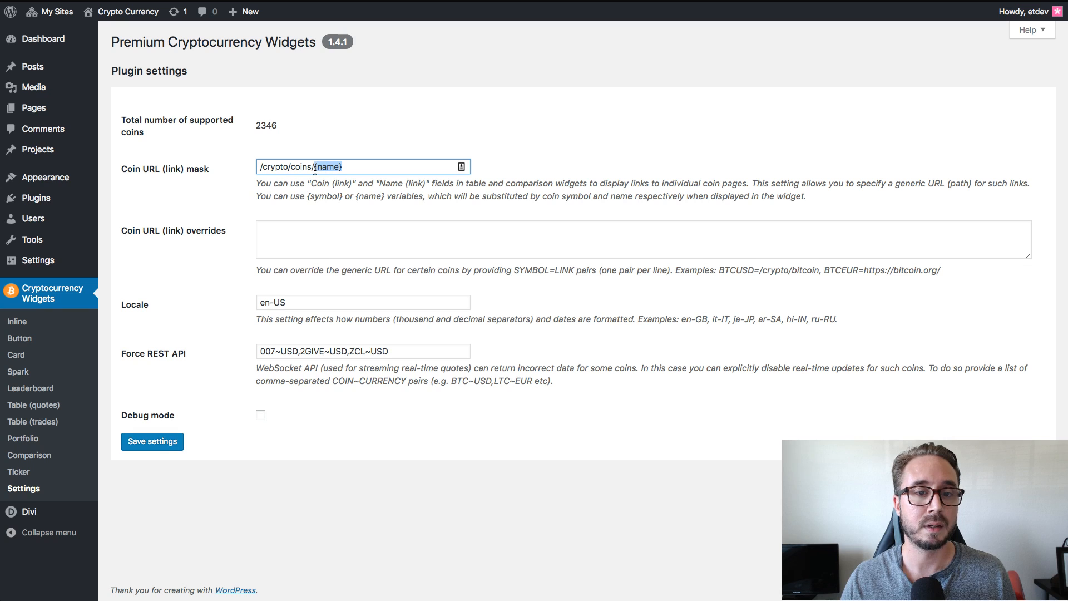
pyautogui.click(409, 128)
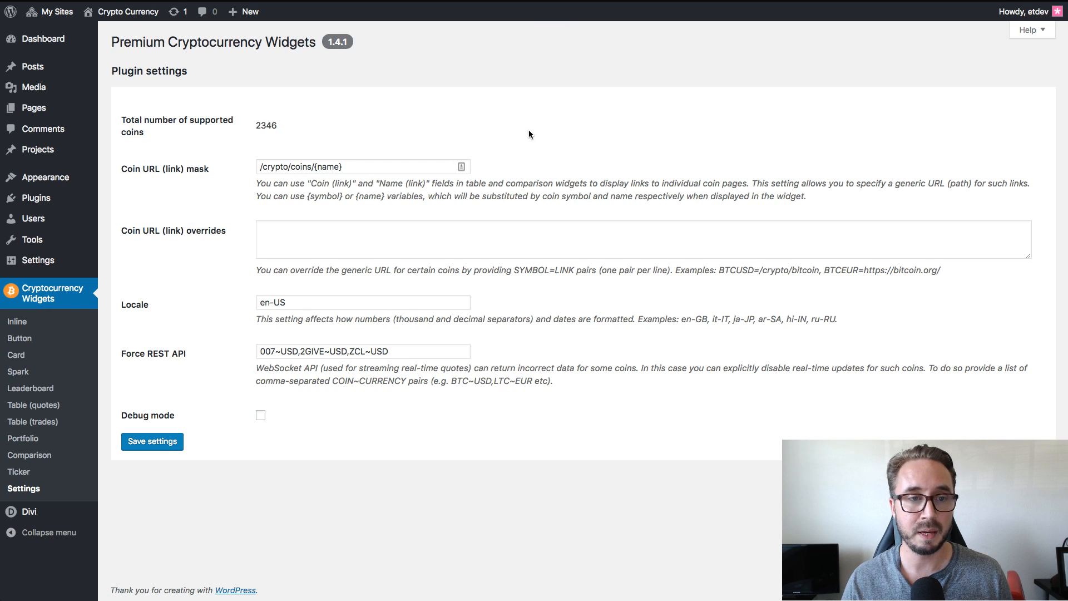
pyautogui.moveTo(260, 168); pyautogui.dragTo(309, 170)
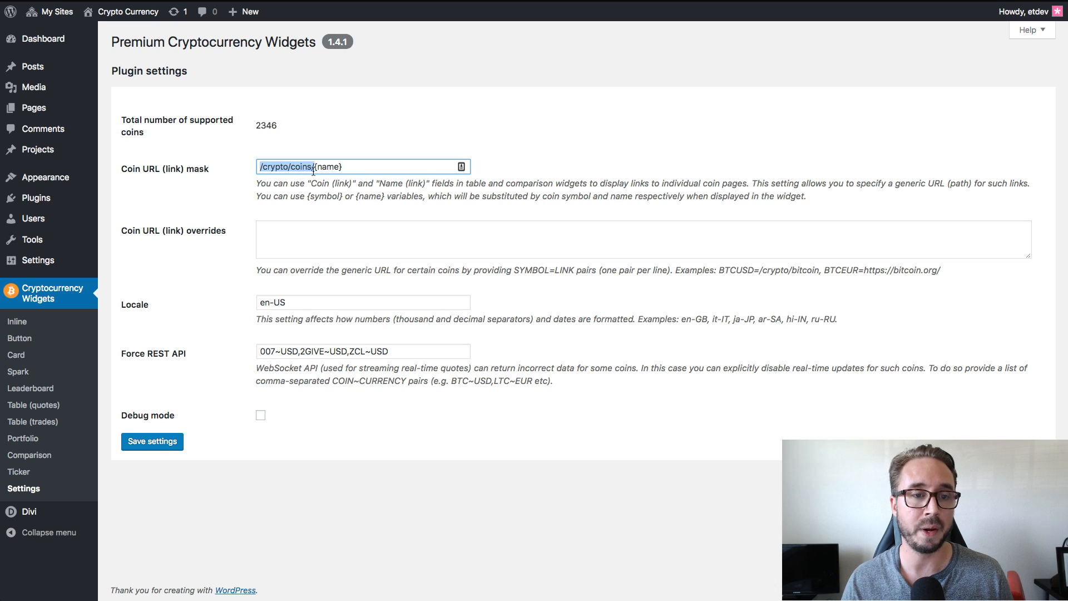
pyautogui.click(346, 139)
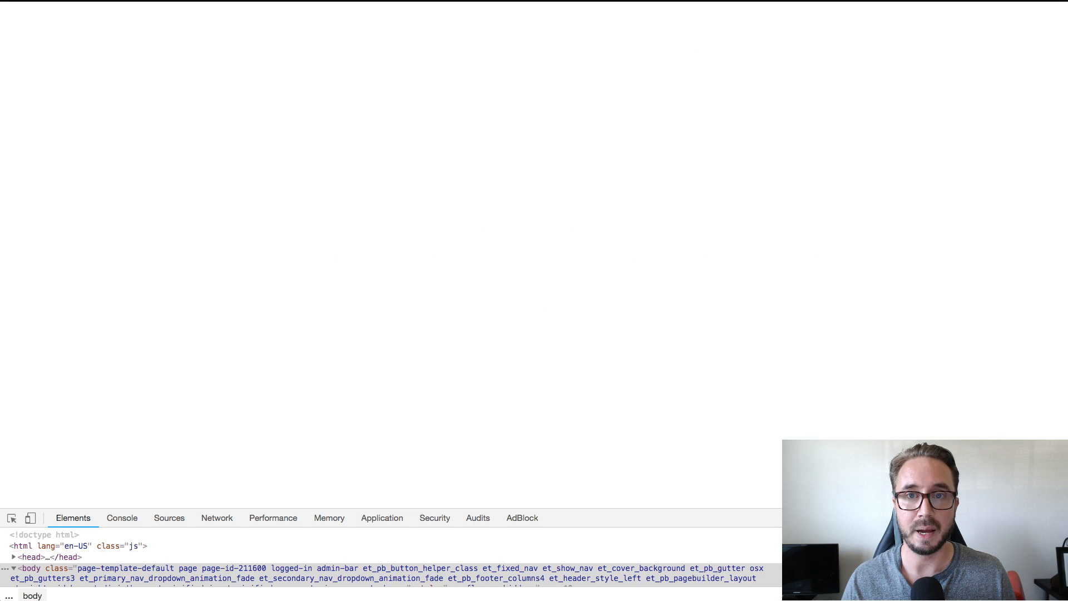
# Test the Bitcoin name link in the live page's quotes table and check the Coin URL (link) overrides field in the plugin settings.
pyautogui.scroll(6, 771, 244)
pyautogui.scroll(15, 772, 247)
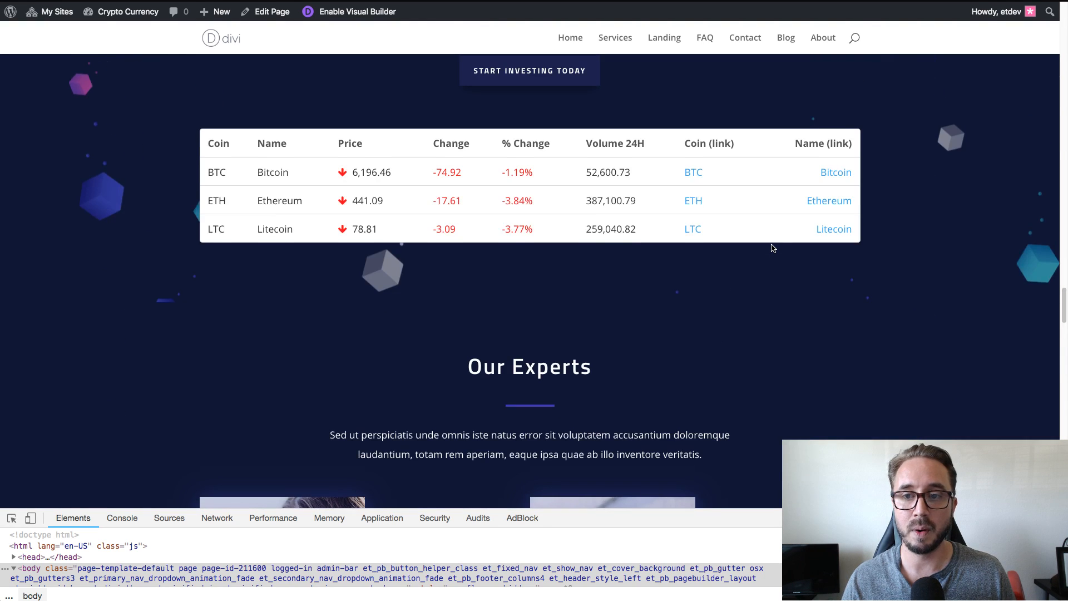
pyautogui.click(837, 176)
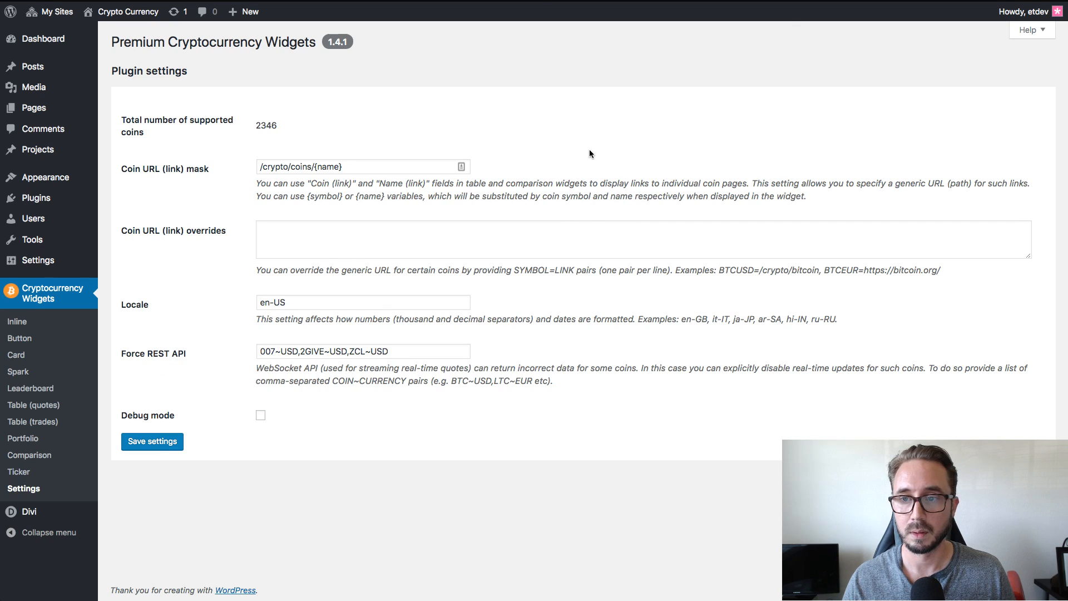
pyautogui.click(508, 232)
pyautogui.click(612, 101)
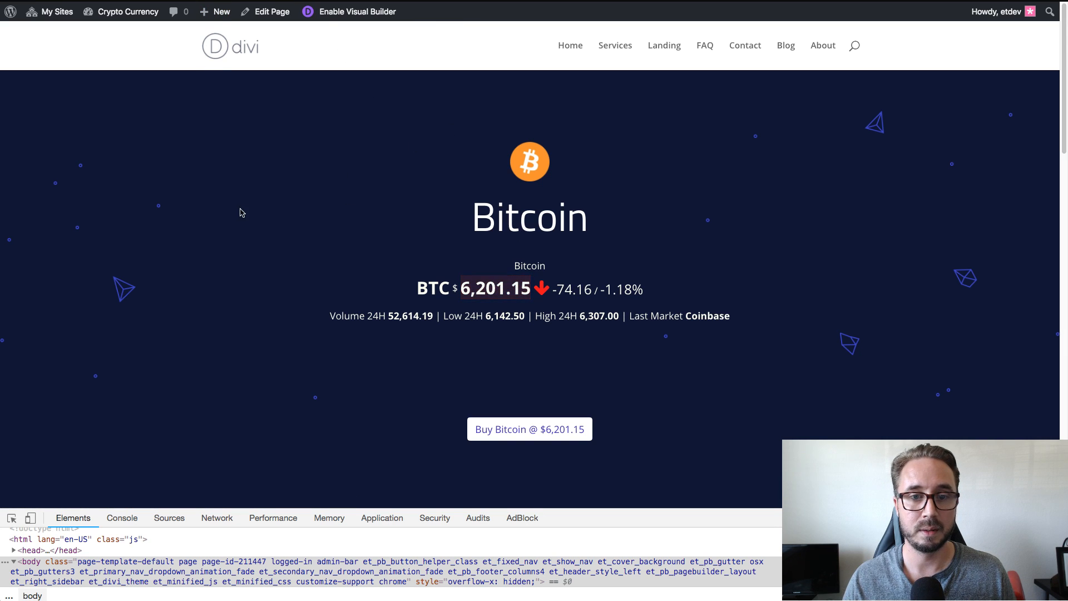
# Look through the individual Bitcoin page, examining its price header, buy button and Comparisons table.
pyautogui.scroll(-2, 593, 189)
pyautogui.scroll(2, 589, 183)
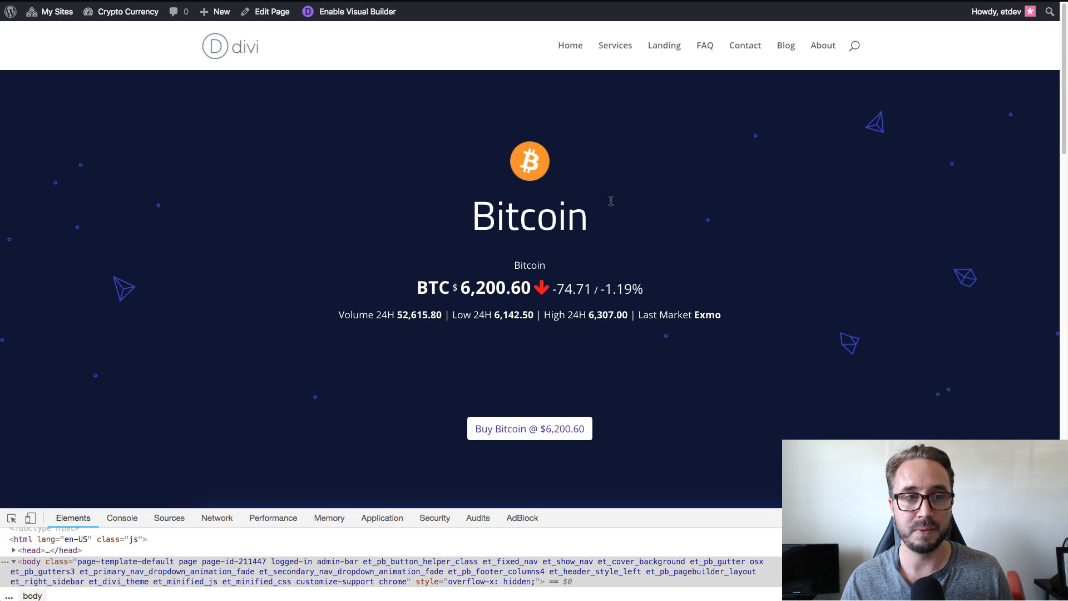
pyautogui.scroll(-5, 630, 203)
pyautogui.scroll(-7, 630, 204)
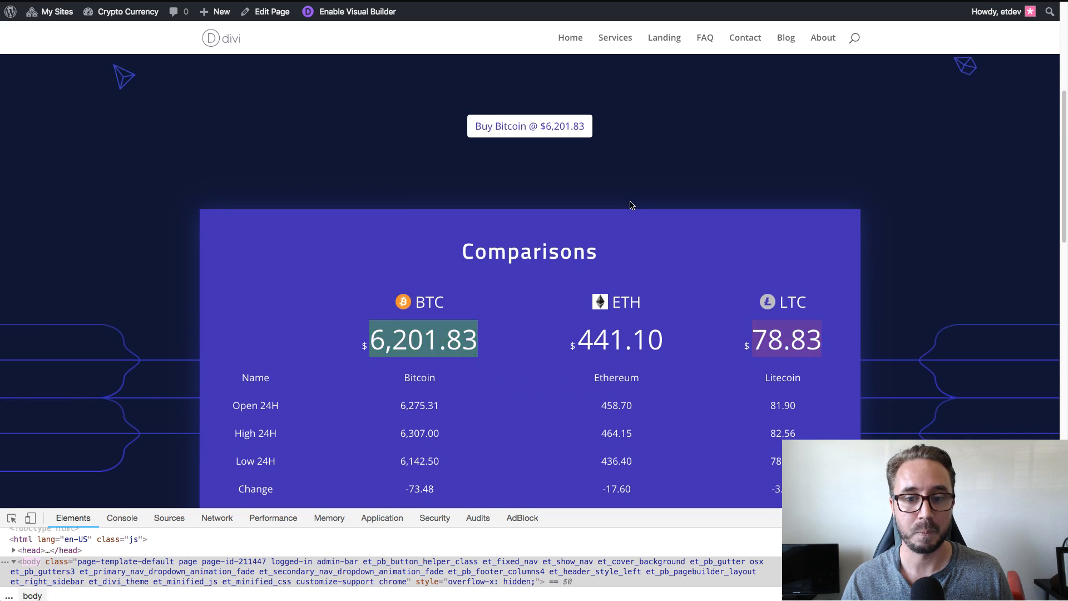
pyautogui.scroll(-1, 630, 205)
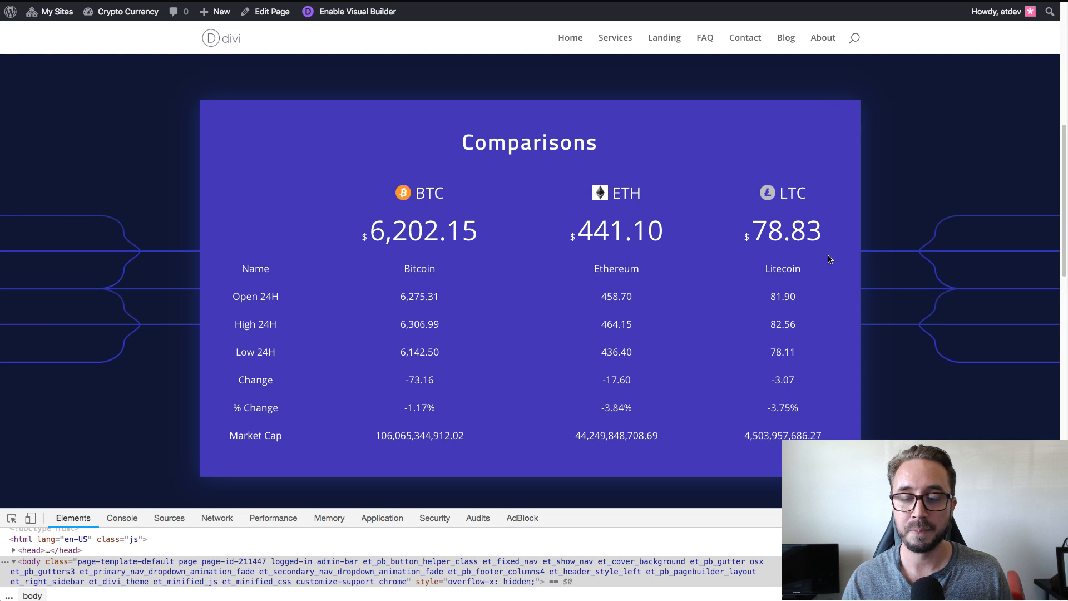
pyautogui.scroll(2, 928, 274)
pyautogui.scroll(-2, 928, 273)
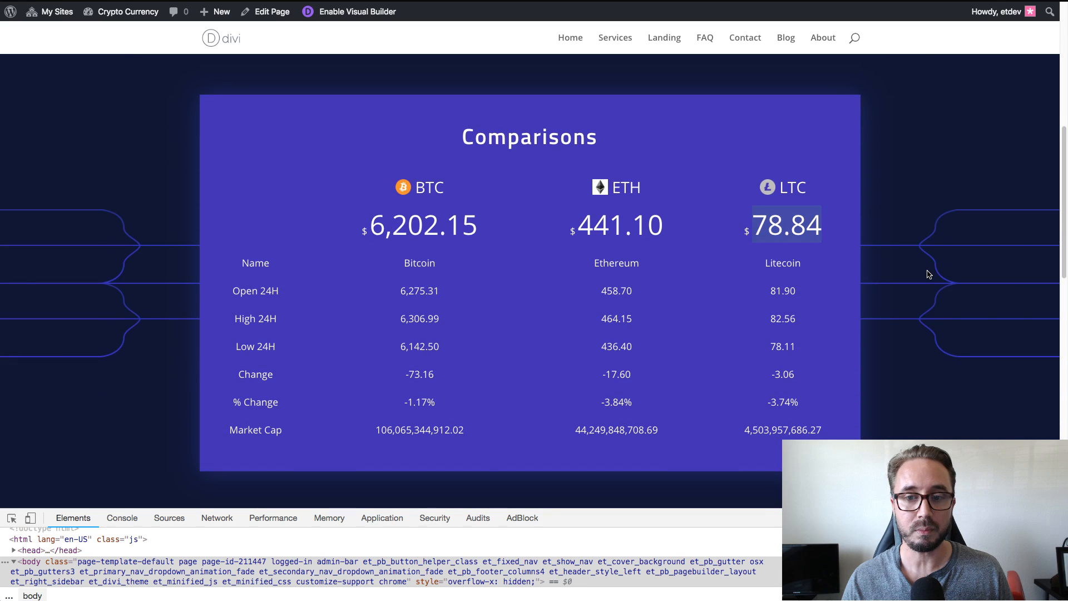
pyautogui.scroll(-4, 928, 273)
pyautogui.scroll(-5, 927, 274)
pyautogui.scroll(10, 928, 273)
pyautogui.scroll(5, 927, 274)
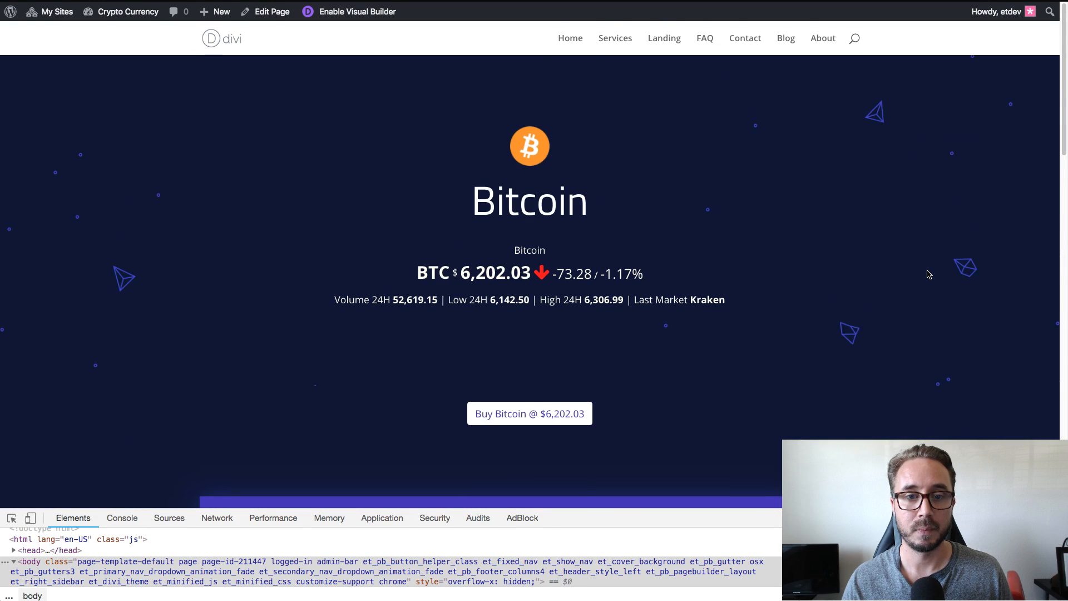
# Review the Bitcoin page's price card, including its price change, 24-hour volume, low, high and last market.
pyautogui.moveTo(727, 314); pyautogui.dragTo(381, 290)
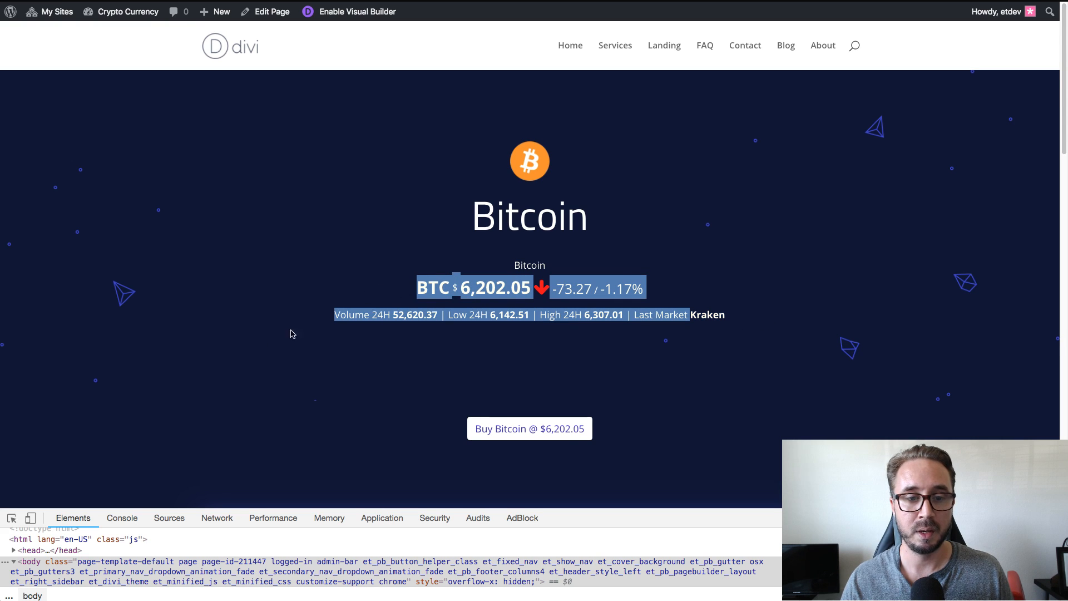
pyautogui.click(242, 353)
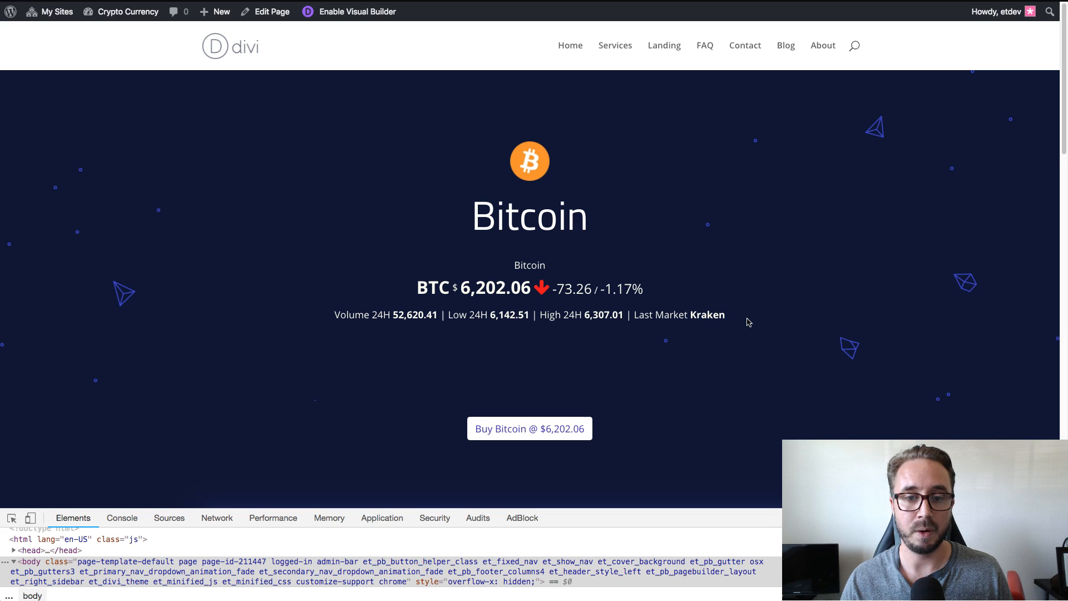
pyautogui.scroll(-1, 748, 322)
pyautogui.scroll(1, 748, 322)
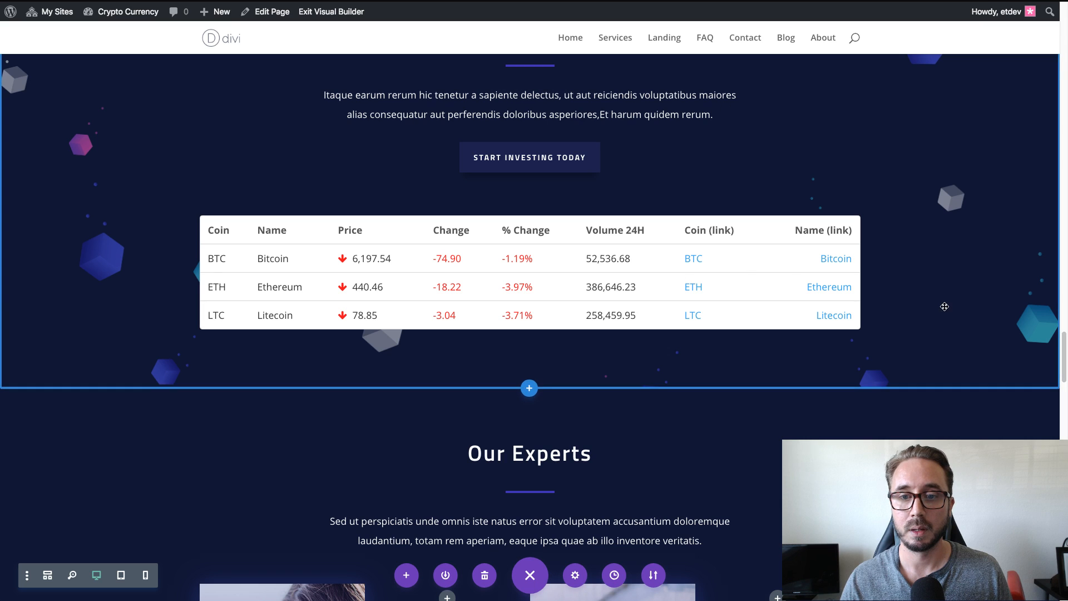
pyautogui.click(743, 452)
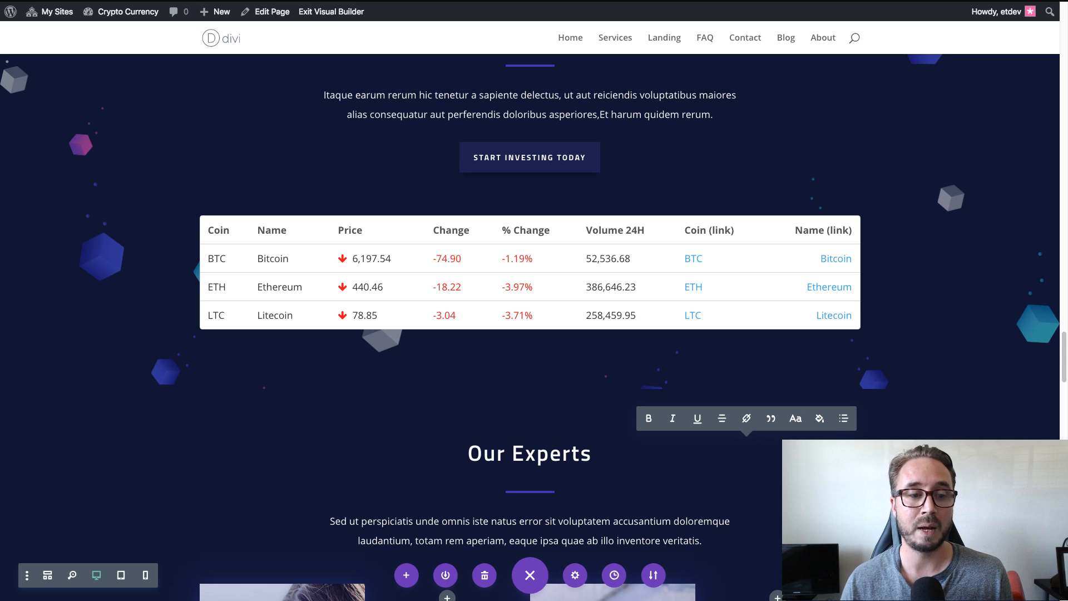
pyautogui.scroll(3, 228, 346)
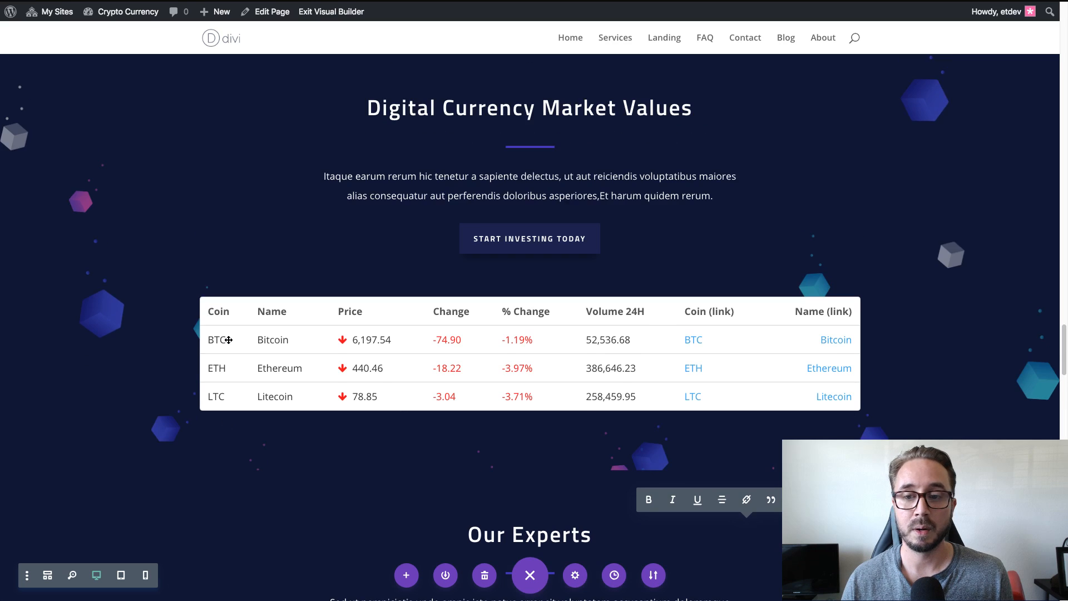
pyautogui.scroll(-3, 228, 339)
pyautogui.scroll(-5, 228, 339)
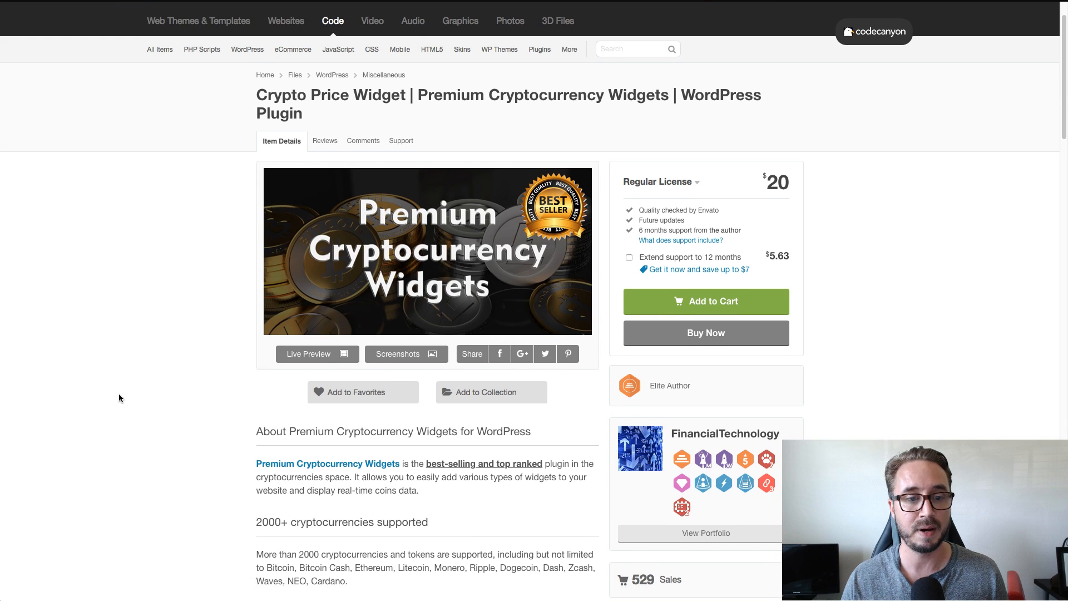
# Open the live preview from the Premium Cryptocurrency Widgets item page and read its About plugin section.
pyautogui.scroll(-2, 120, 394)
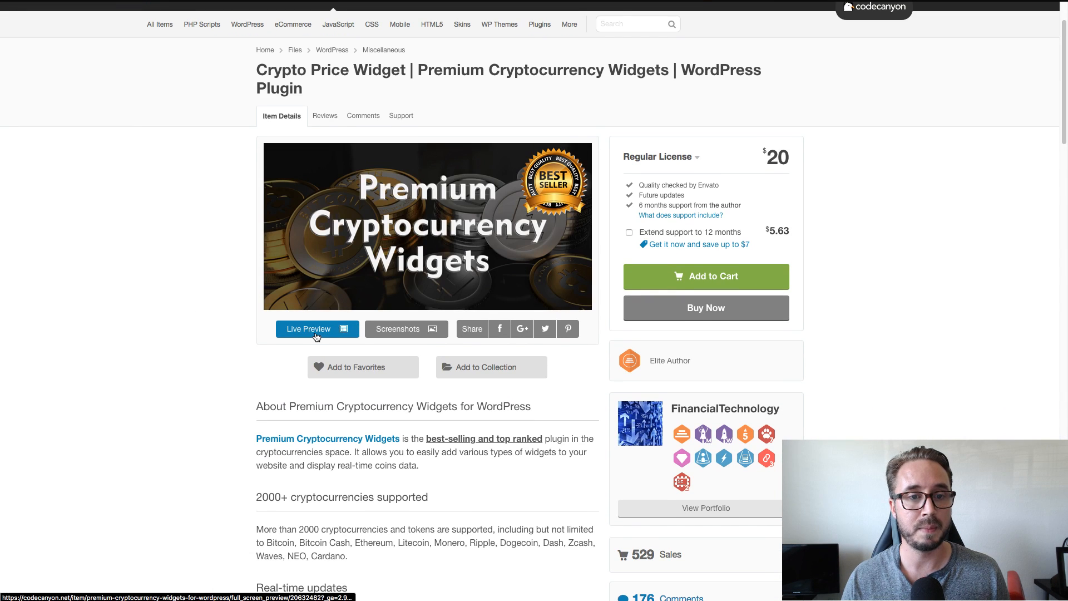
pyautogui.scroll(1, 111, 262)
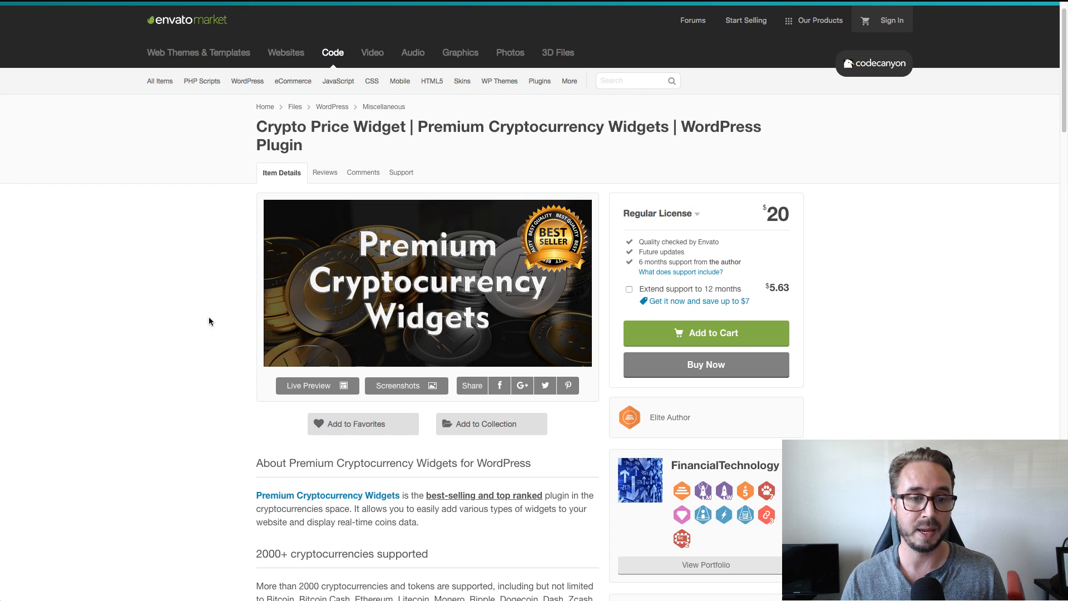
pyautogui.scroll(-2, 213, 390)
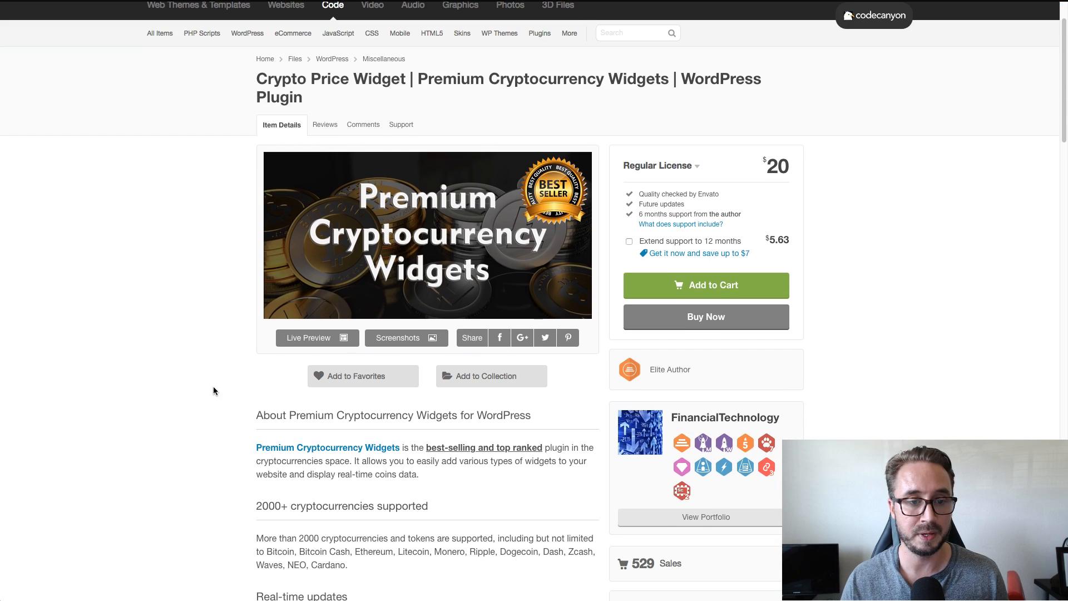
pyautogui.click(299, 343)
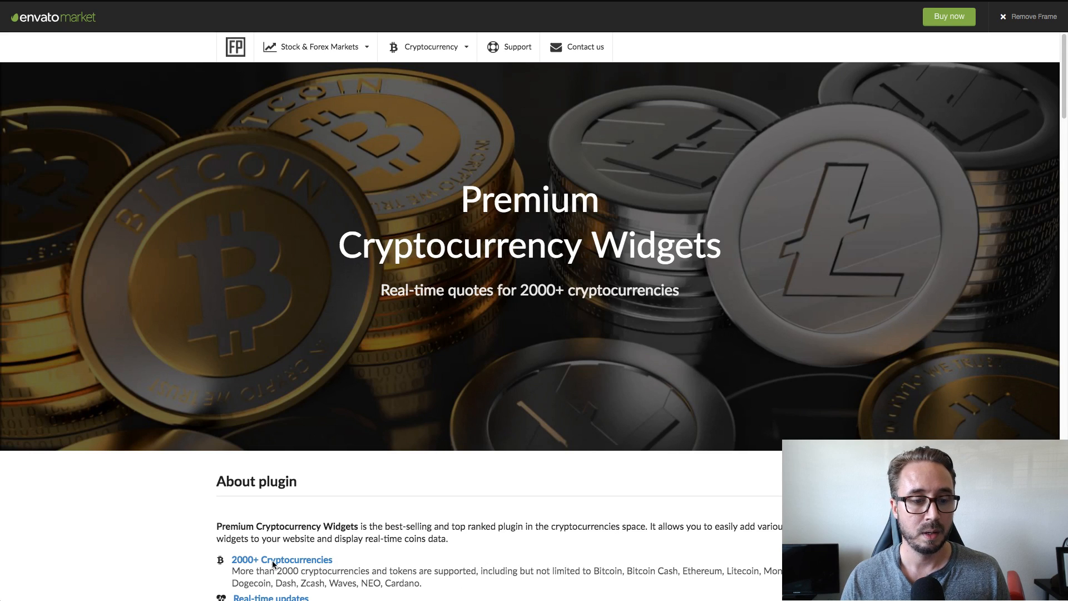
pyautogui.scroll(-1, 281, 567)
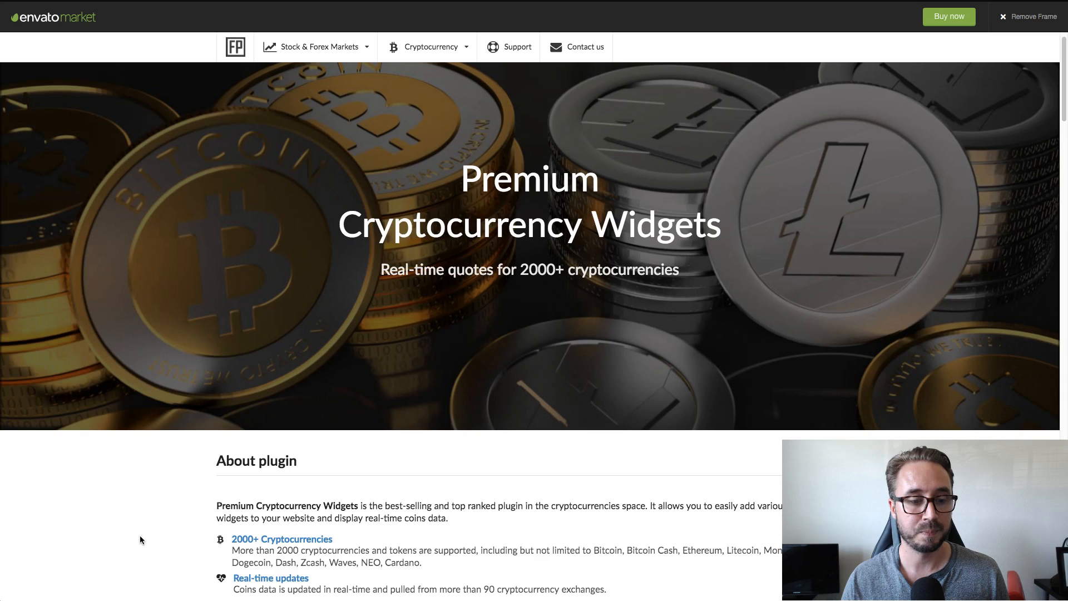
pyautogui.scroll(-10, 492, 494)
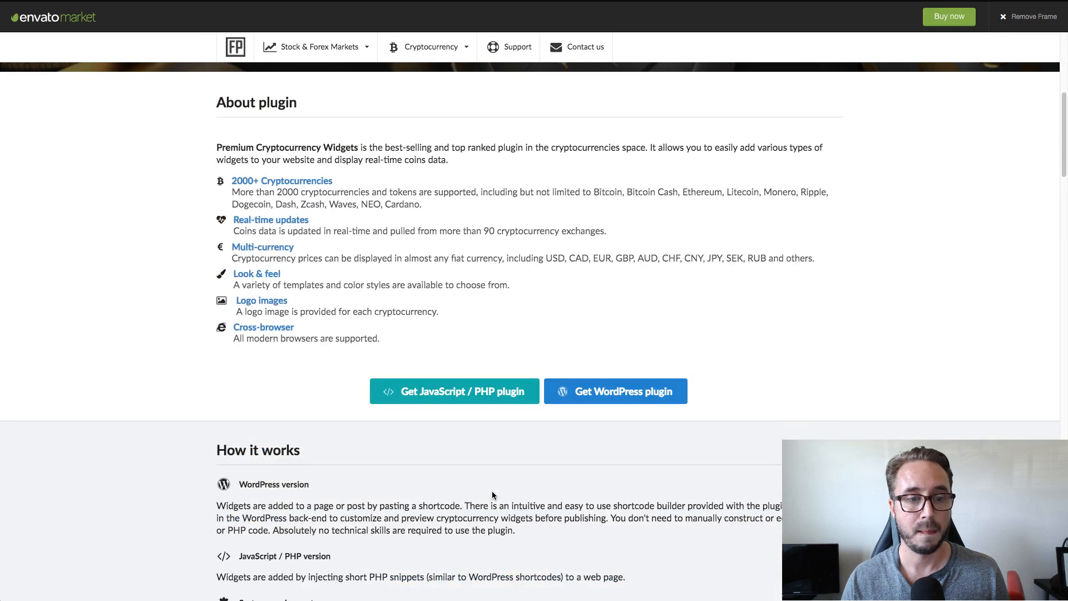
# Look through the demo's inline, button, card, spark chart, leaderboard, table, portfolio and comparison widgets.
pyautogui.scroll(-6, 492, 494)
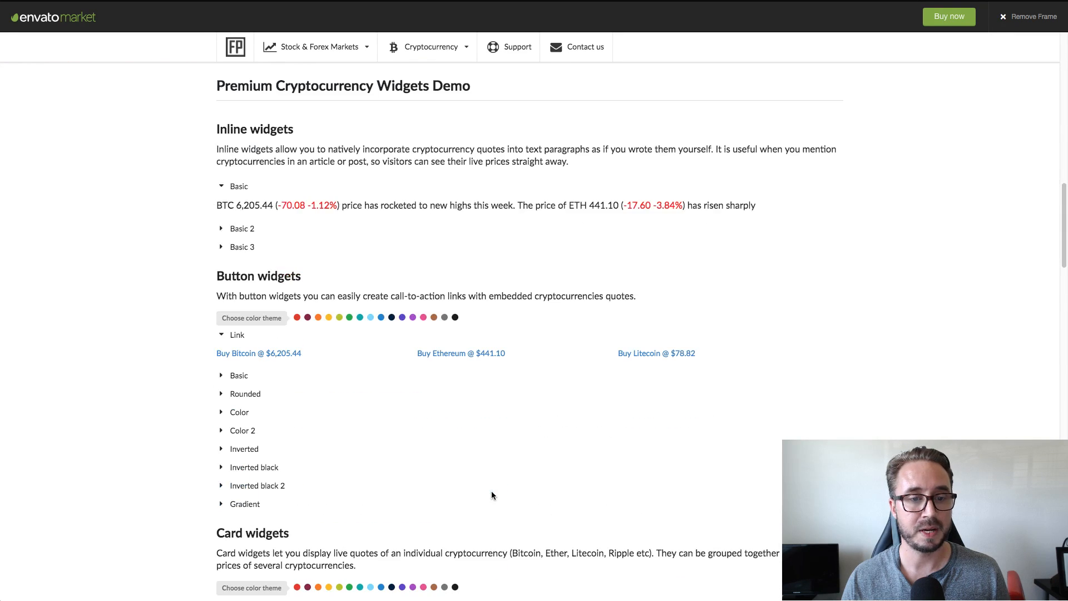
pyautogui.scroll(-3, 315, 214)
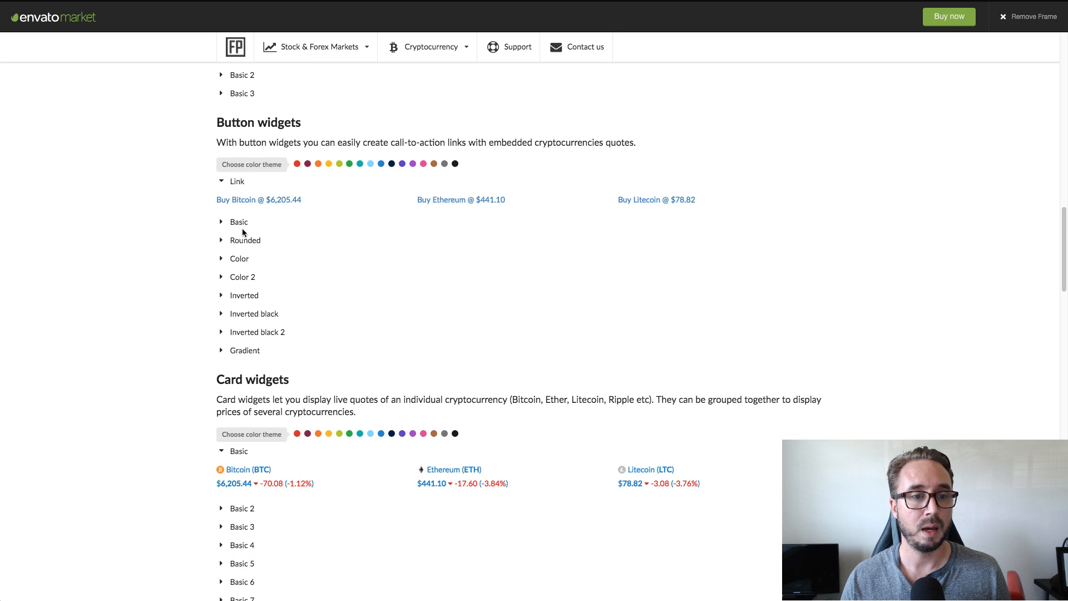
pyautogui.scroll(-7, 399, 269)
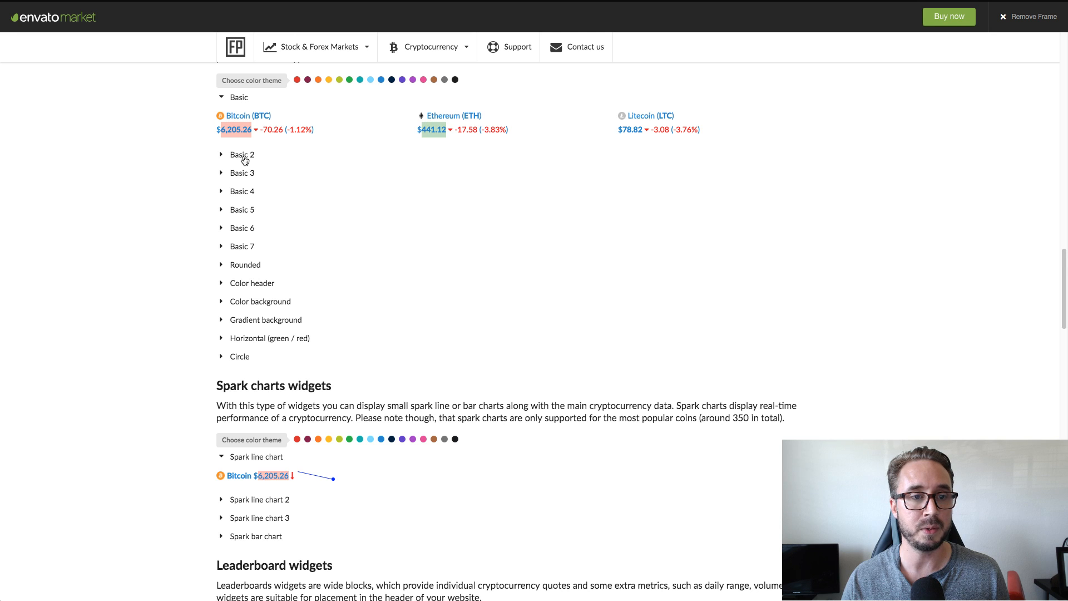
pyautogui.scroll(-5, 308, 228)
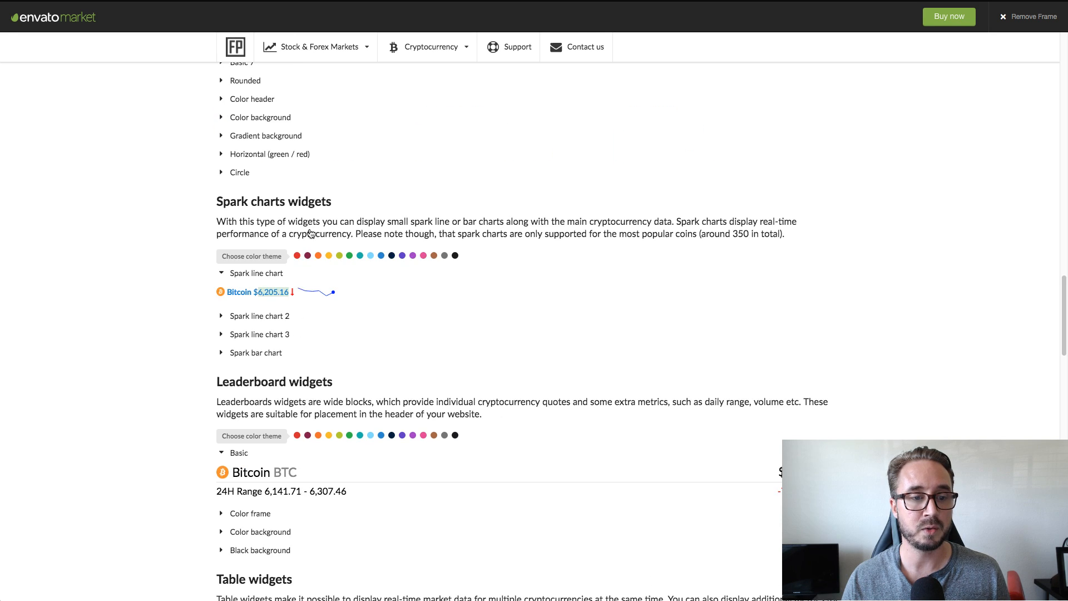
pyautogui.scroll(-10, 313, 239)
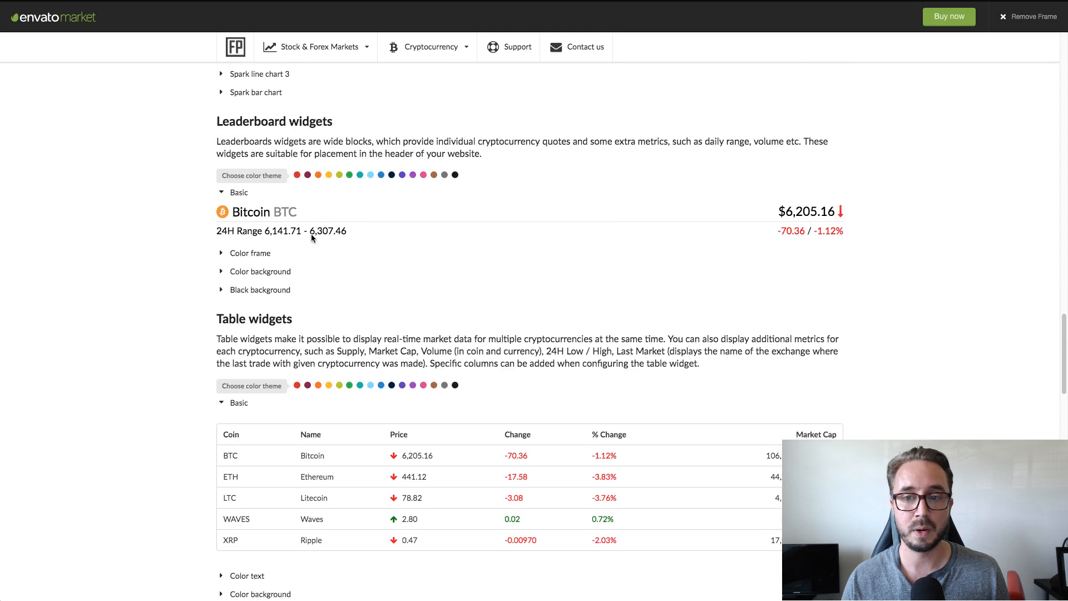
pyautogui.scroll(-12, 314, 243)
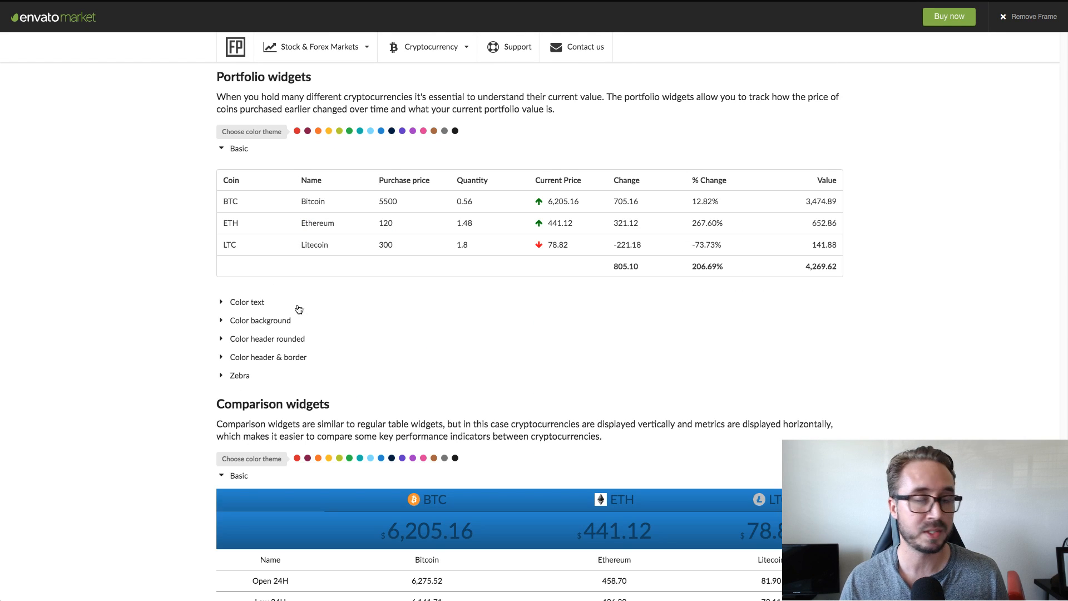
# Check the real-time trades widget demo and return to the card widgets to view the Basic 2 style.
pyautogui.scroll(3, 546, 265)
pyautogui.scroll(13, 548, 264)
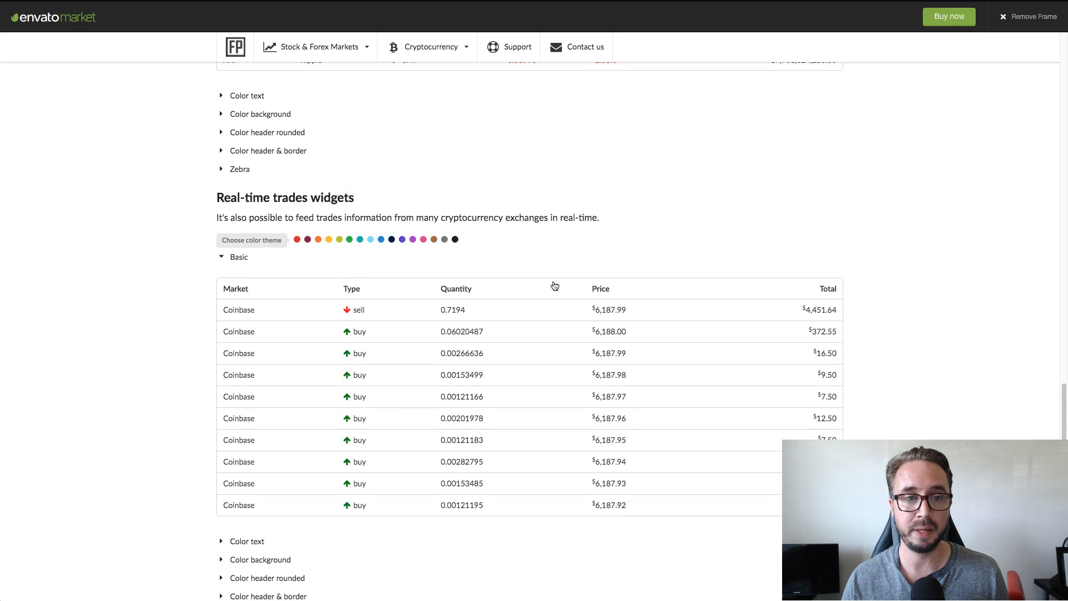
pyautogui.scroll(10, 557, 289)
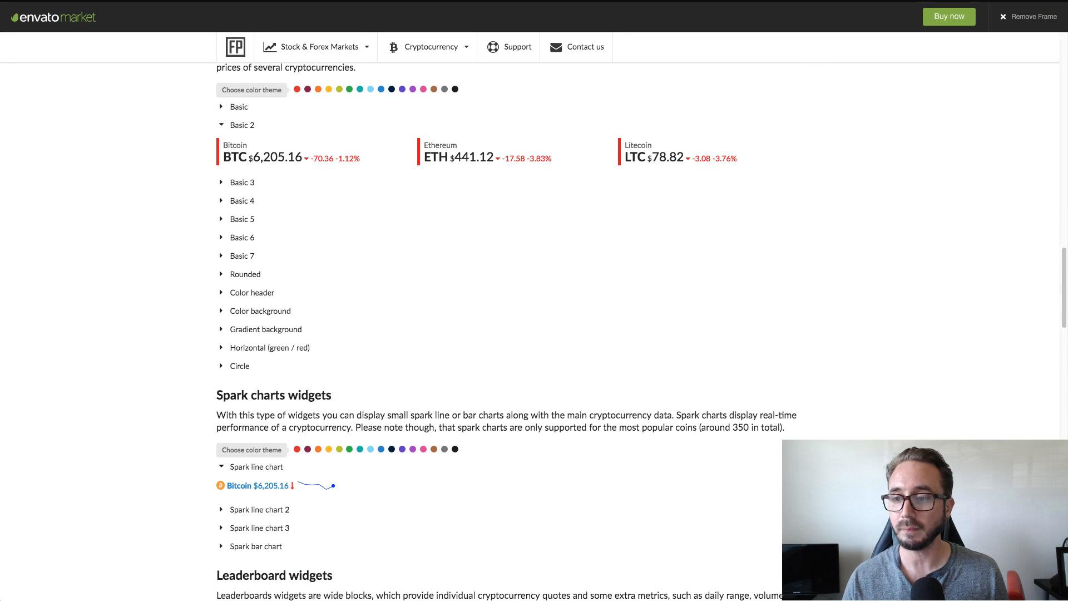
pyautogui.click(1026, 361)
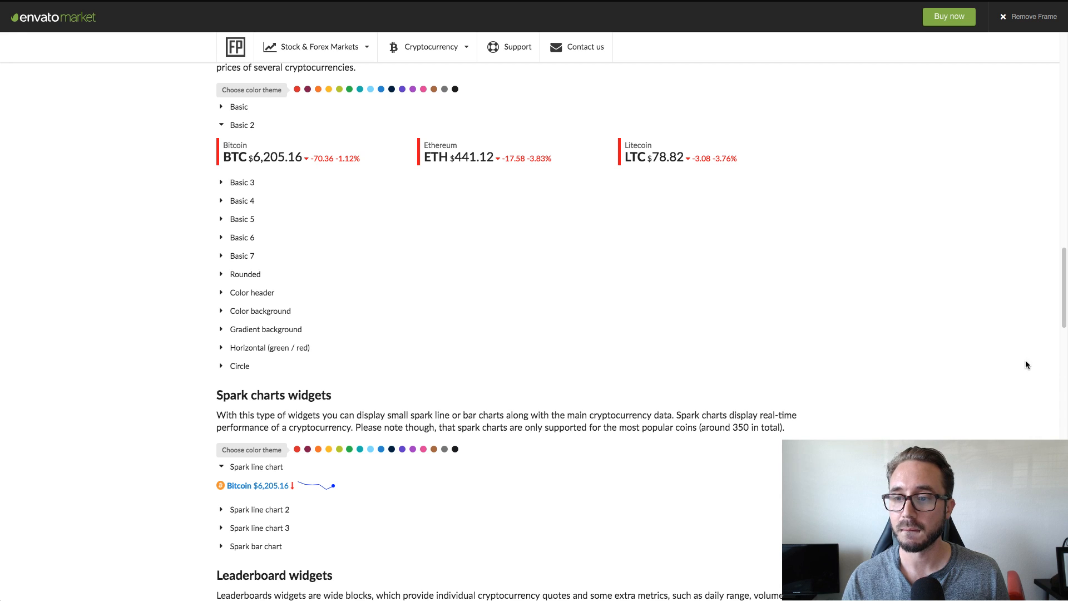